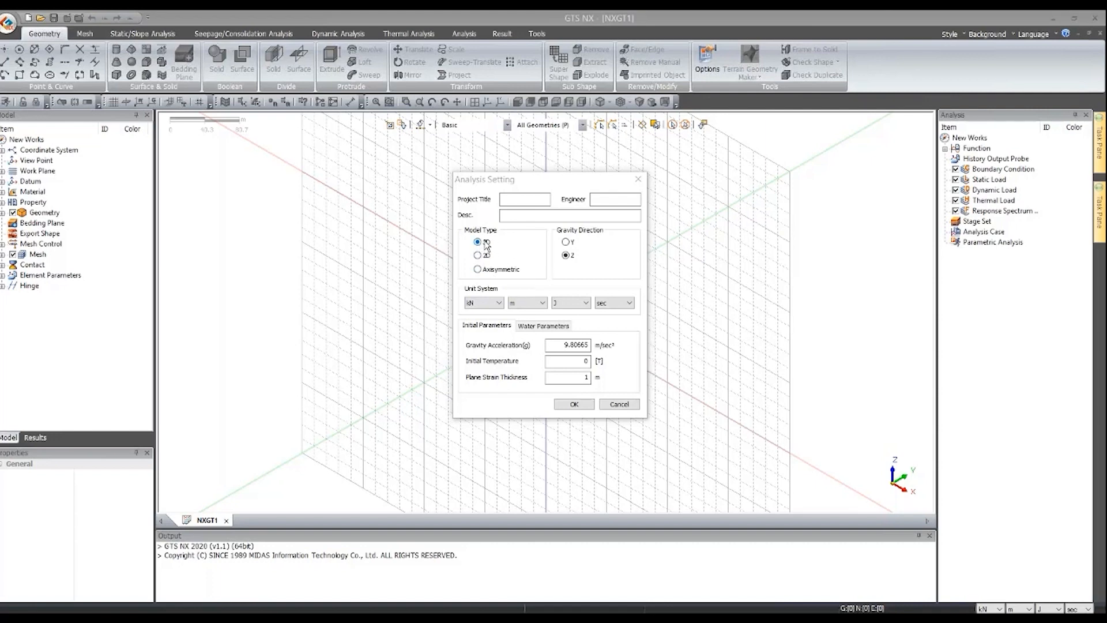
# - Set the new project's model type to 3D and accept the analysis settings
pyautogui.click(486, 244)
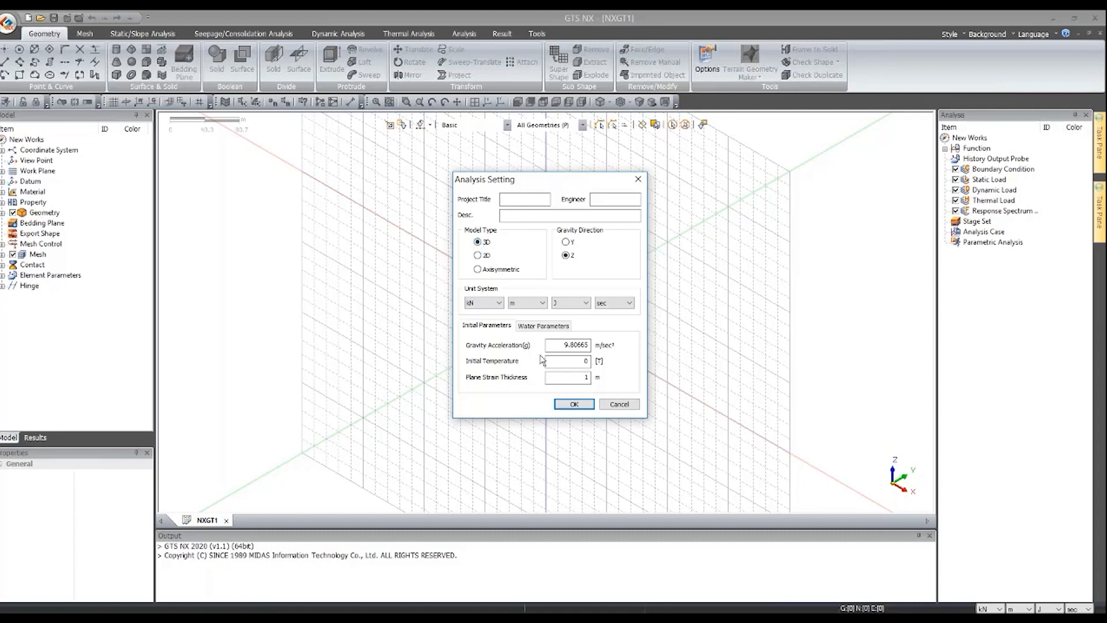
pyautogui.click(574, 405)
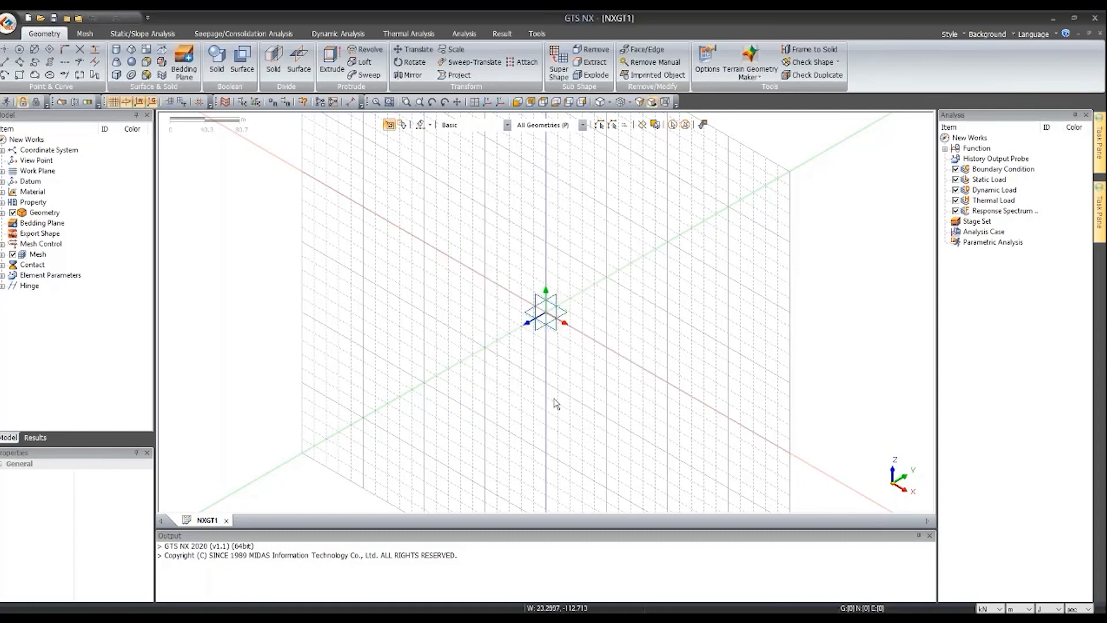
# - Switch the active work plane to XY (0,0,1) and show the grid in an isometric view
pyautogui.scroll(-2, 538, 395)
pyautogui.scroll(-1, 537, 398)
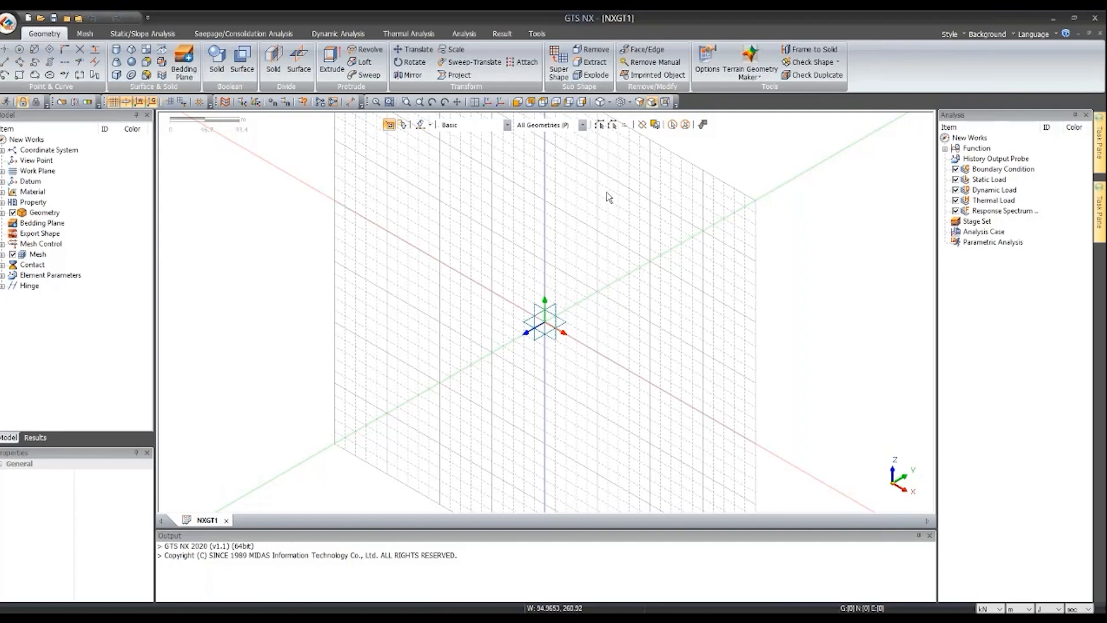
pyautogui.scroll(-2, 566, 253)
pyautogui.moveTo(598, 278); pyautogui.dragTo(629, 168, button='middle')
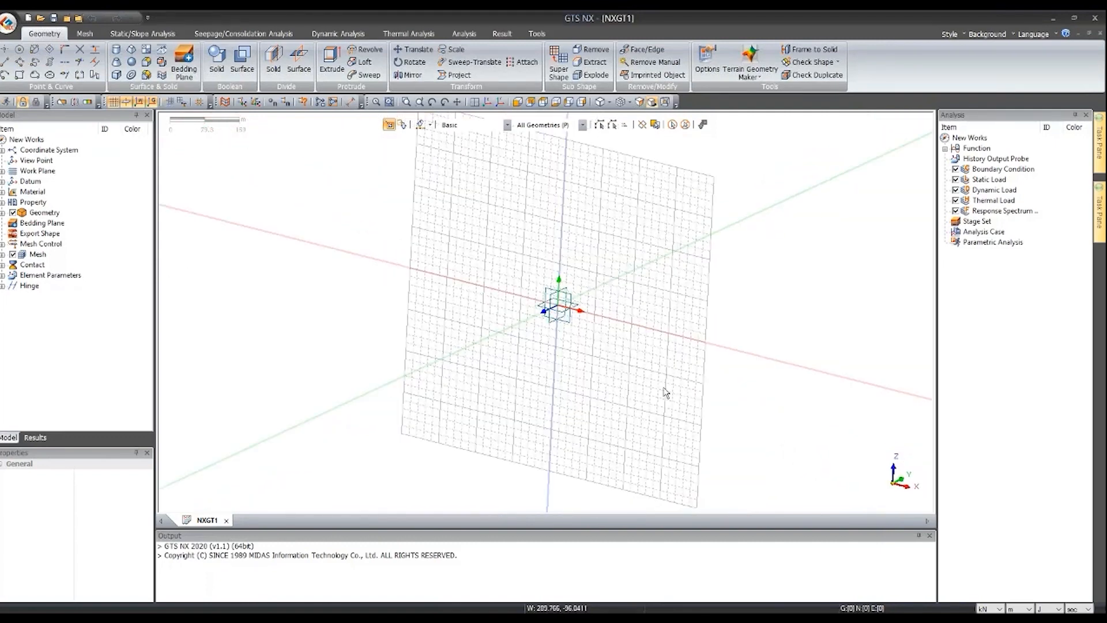
pyautogui.scroll(-3, 656, 344)
pyautogui.moveTo(654, 345)
pyautogui.mouseDown(button='middle')
pyautogui.moveTo(591, 344)
pyautogui.moveTo(633, 341)
pyautogui.mouseUp(button='middle')
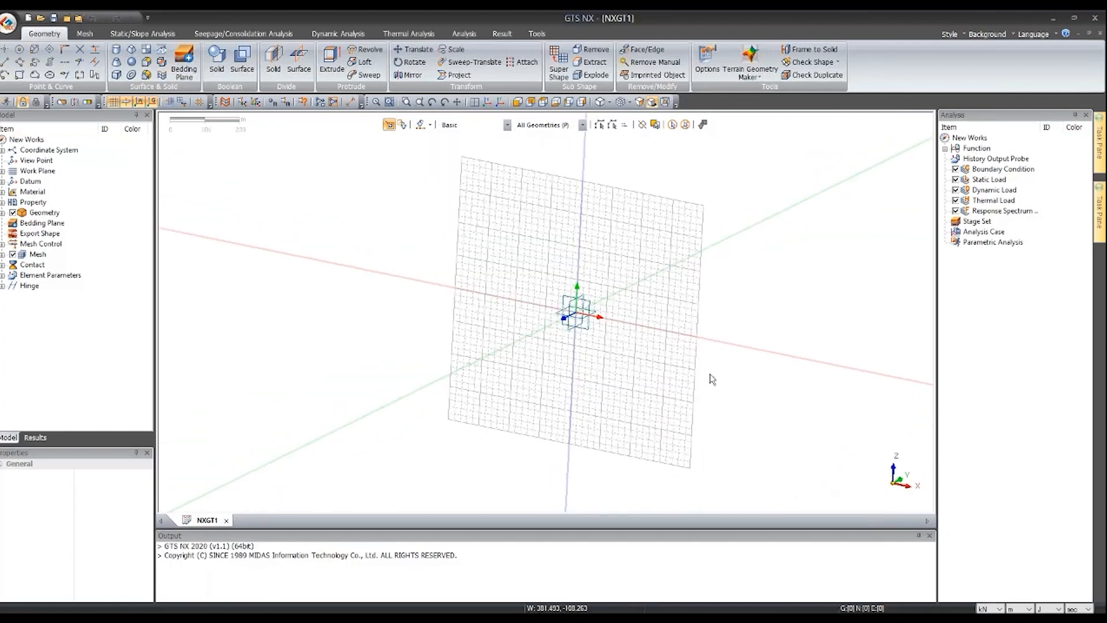
pyautogui.click(2, 171)
pyautogui.doubleClick(39, 183)
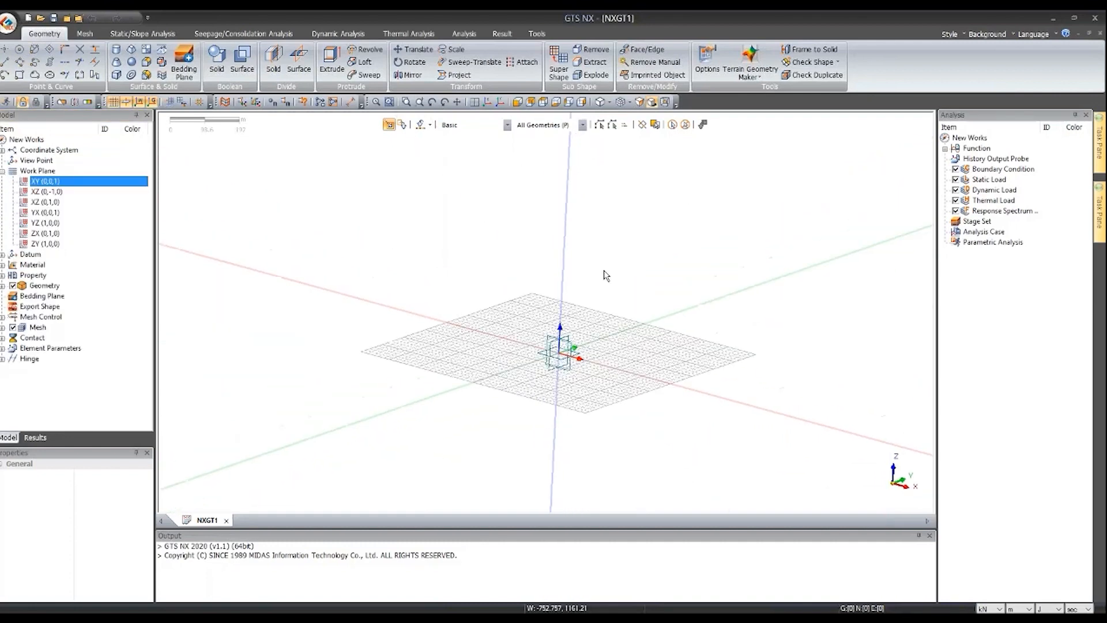
pyautogui.scroll(4, 553, 341)
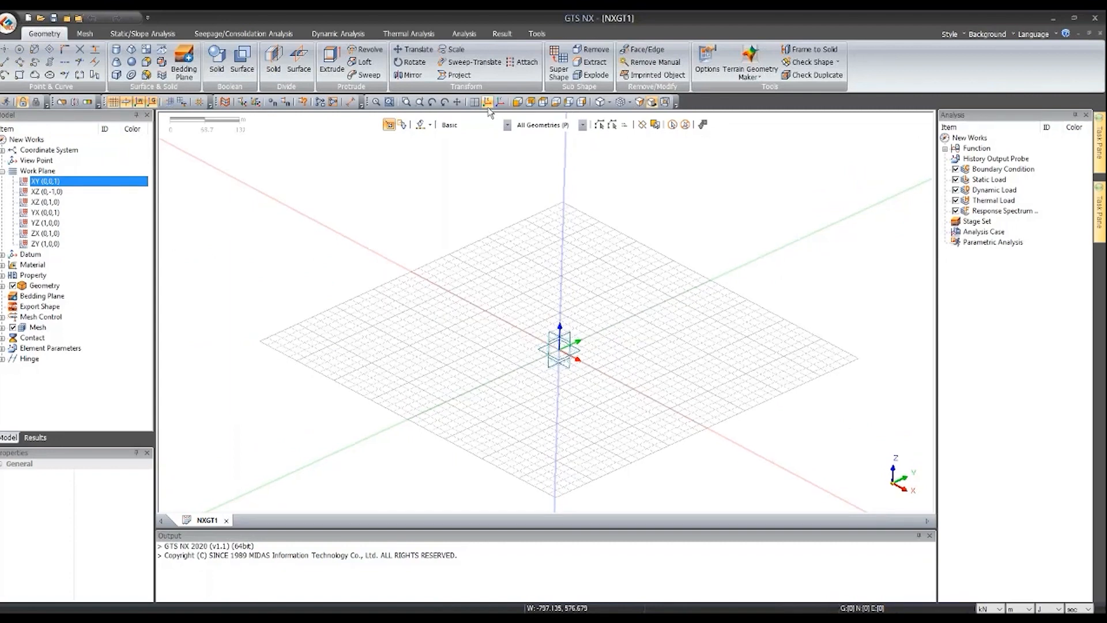
pyautogui.scroll(4, 552, 341)
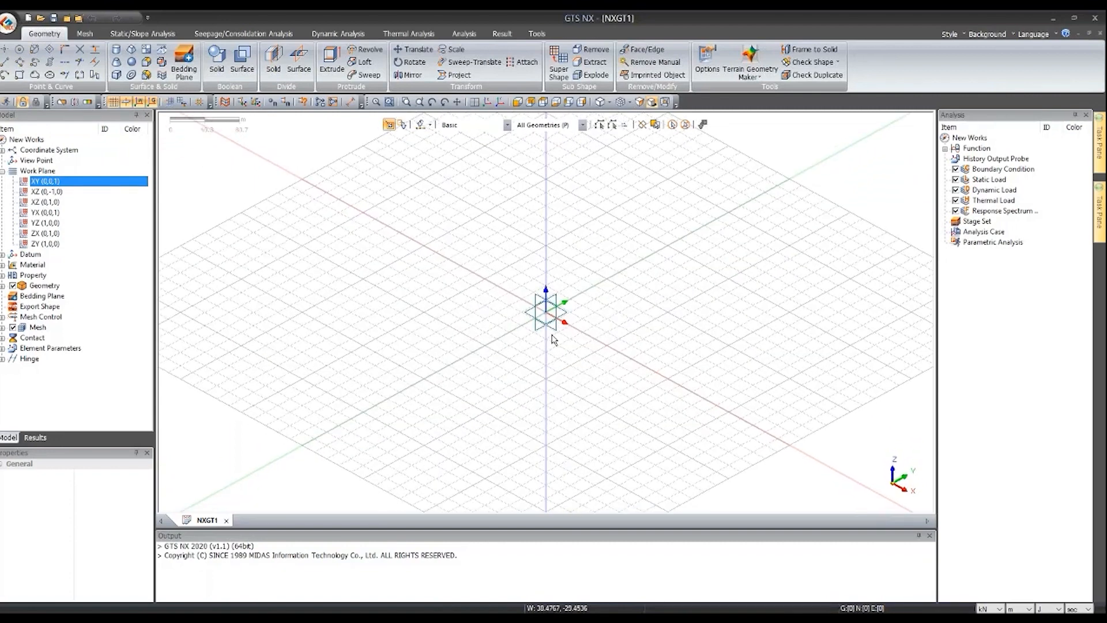
pyautogui.scroll(2, 552, 340)
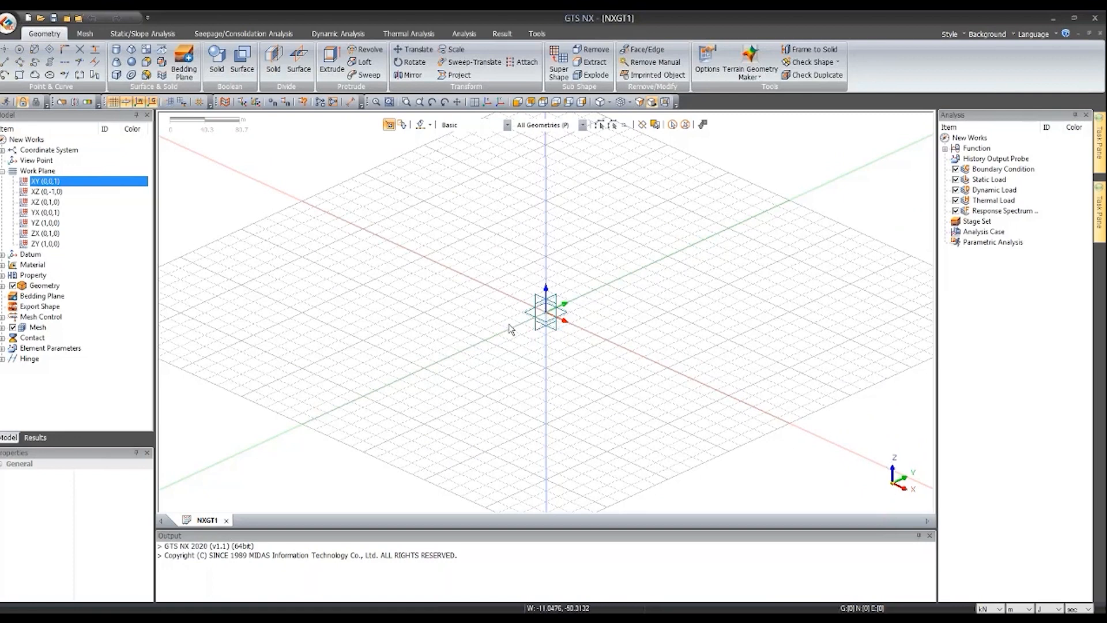
pyautogui.scroll(-2, 455, 390)
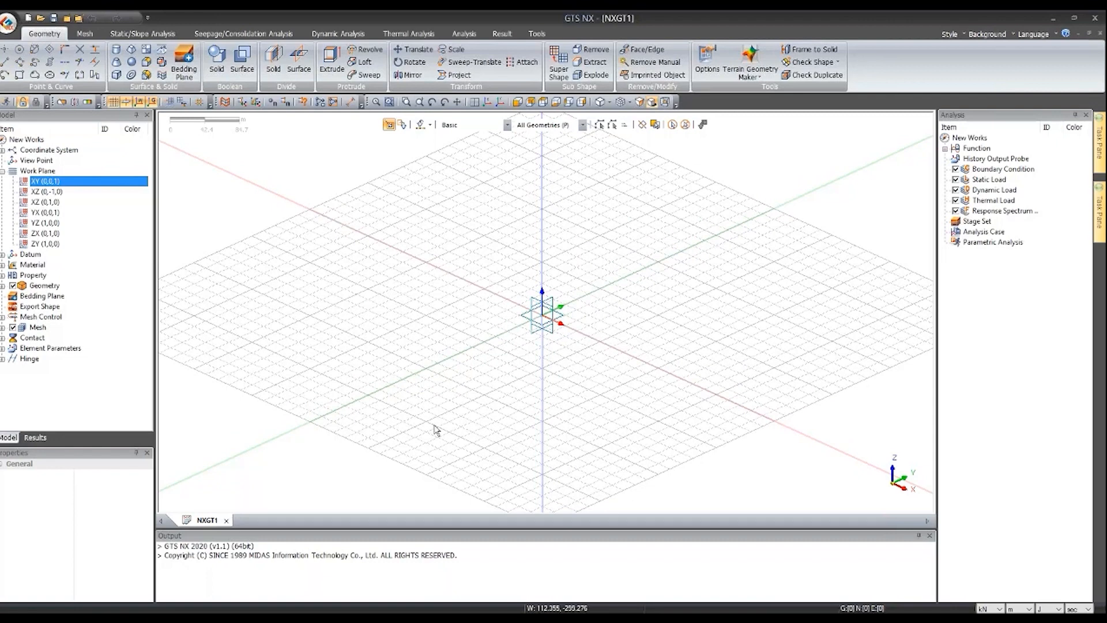
# - Switch to midas Gen, maximize its window and inspect the building model in Main SSI File
pyautogui.click(545, 617)
pyautogui.moveTo(972, 148); pyautogui.dragTo(961, 149)
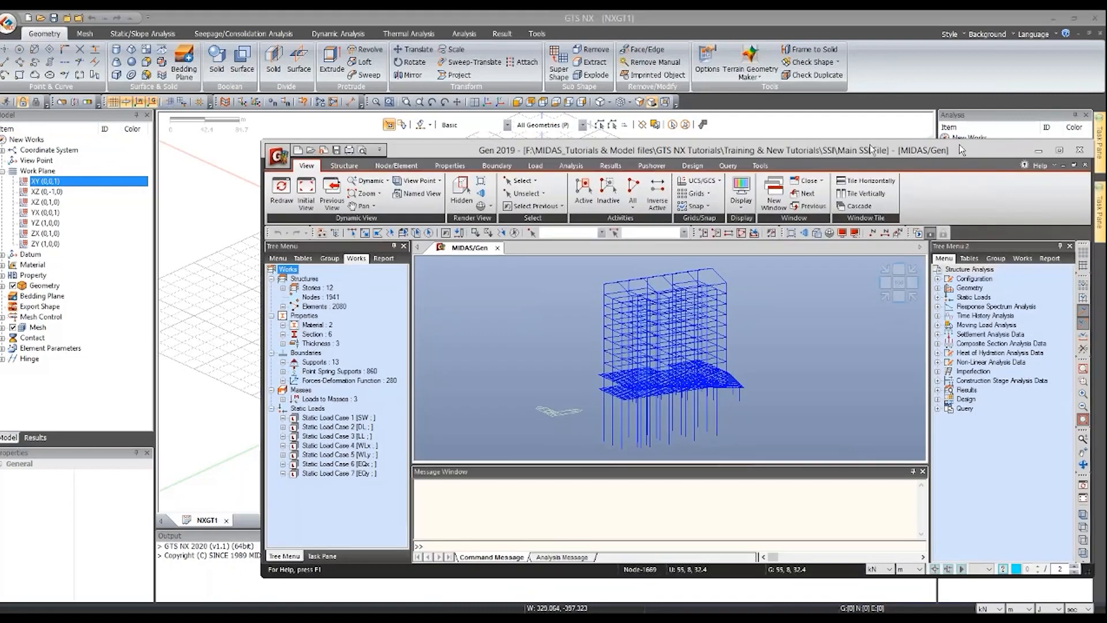
pyautogui.doubleClick(961, 150)
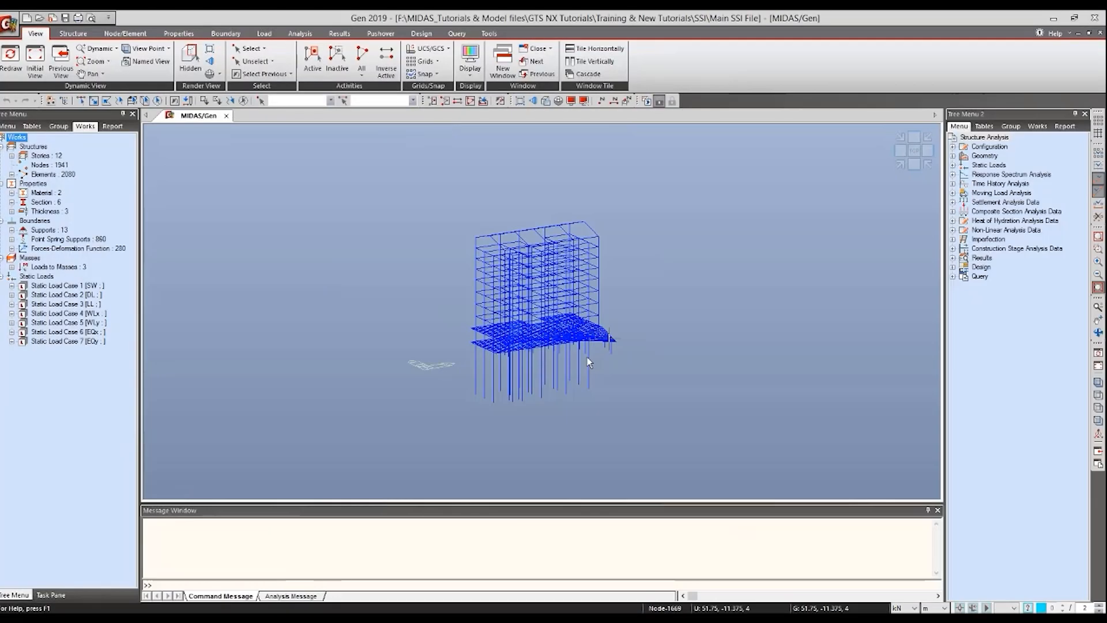
pyautogui.scroll(5, 565, 340)
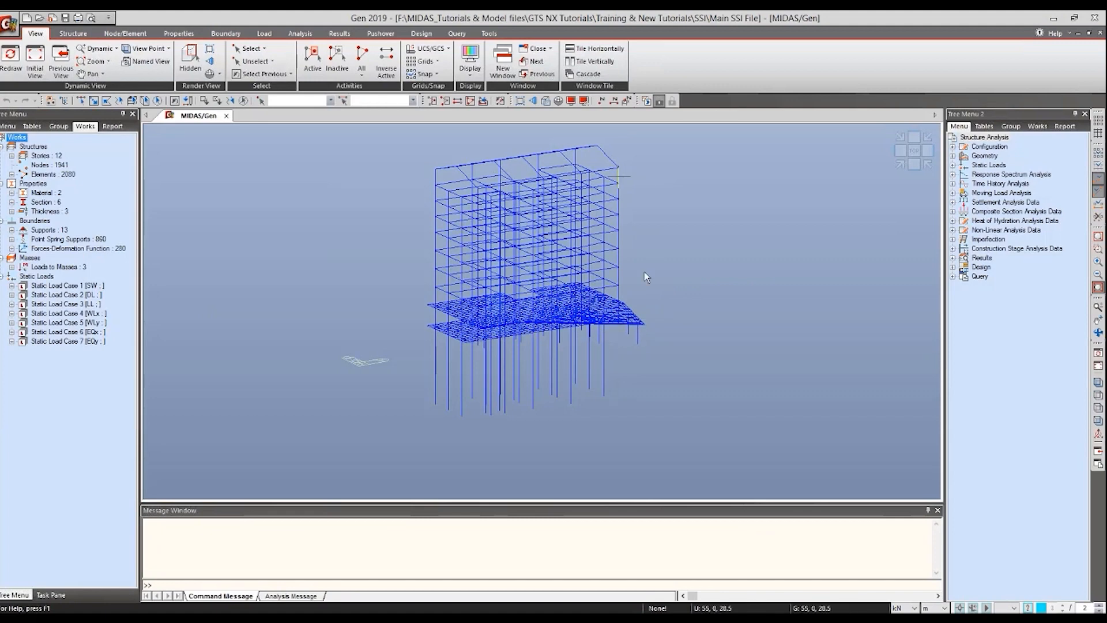
pyautogui.moveTo(526, 274)
pyautogui.mouseDown(button='middle')
pyautogui.moveTo(566, 264)
pyautogui.moveTo(536, 279)
pyautogui.mouseUp(button='middle')
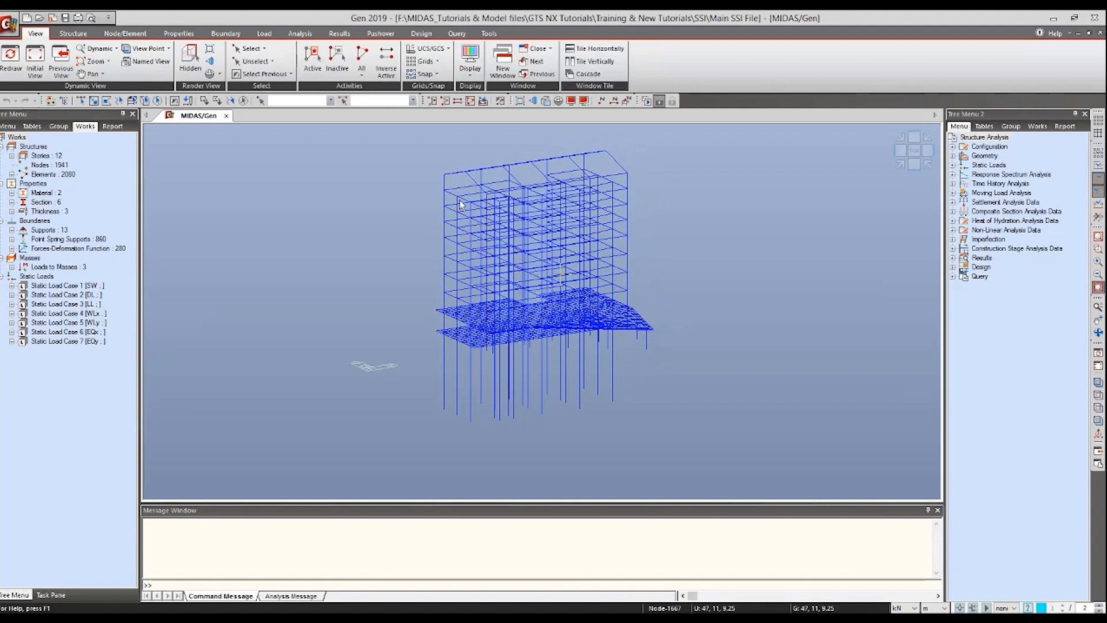
# - Examine the export formats for the structural model, including the MXT file for FEA/GTS, and look over its raft and piles
pyautogui.click(8, 25)
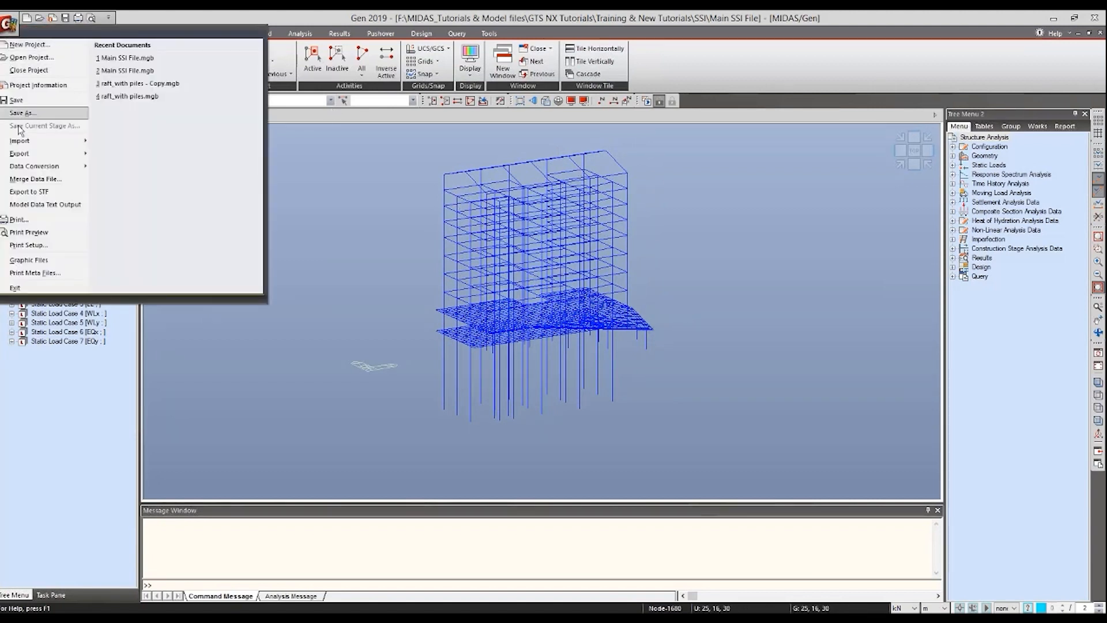
pyautogui.moveTo(23, 156)
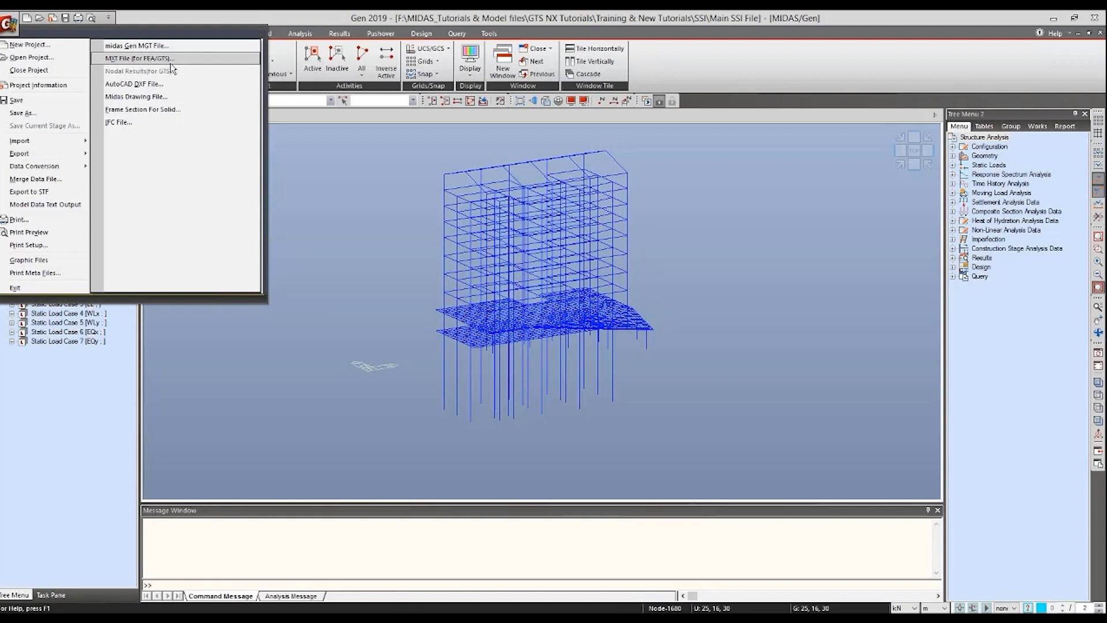
pyautogui.click(348, 279)
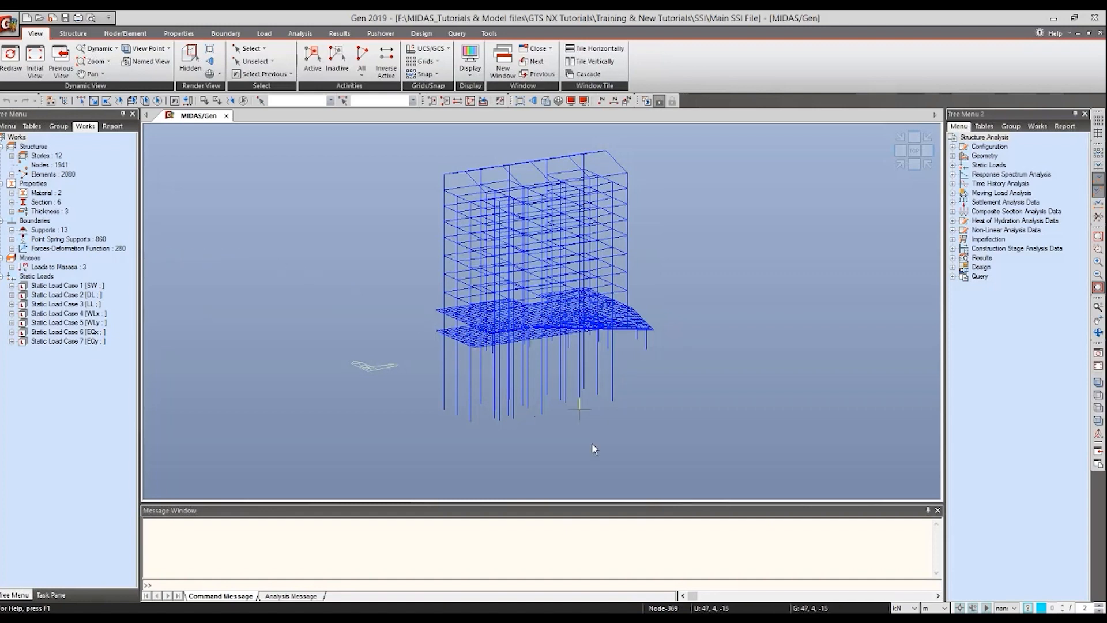
pyautogui.scroll(3, 588, 444)
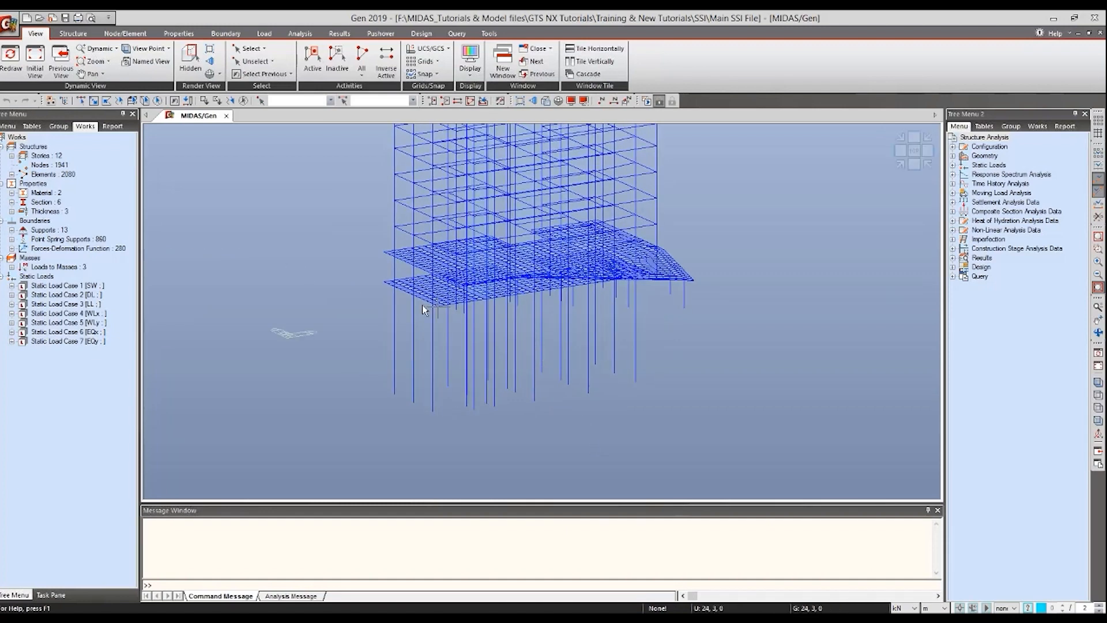
pyautogui.moveTo(568, 317); pyautogui.dragTo(521, 354, button='middle')
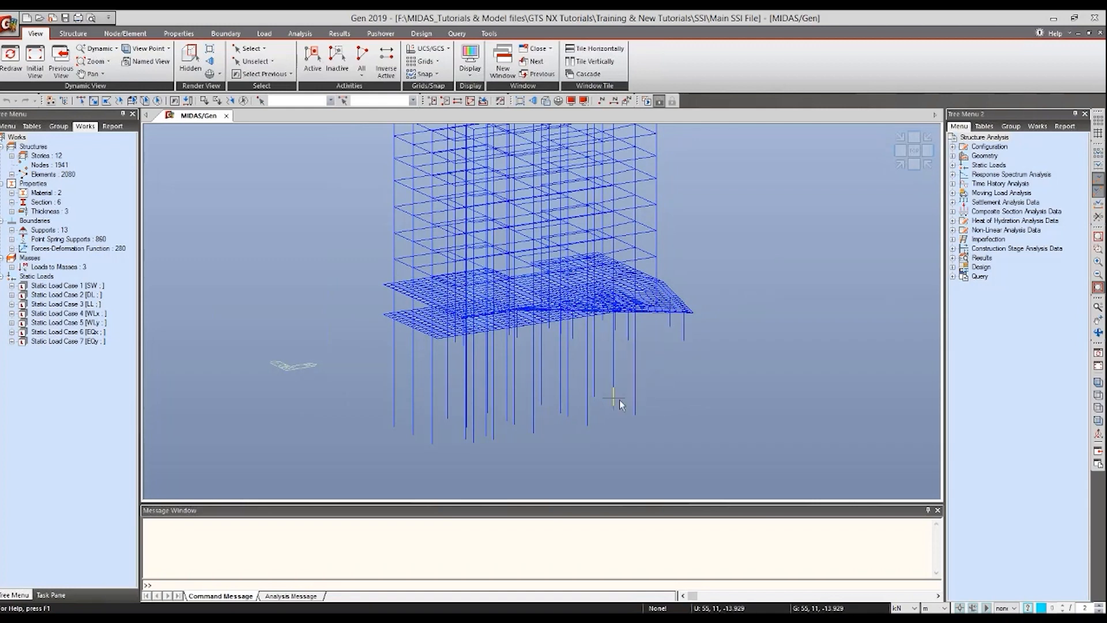
pyautogui.scroll(-5, 619, 400)
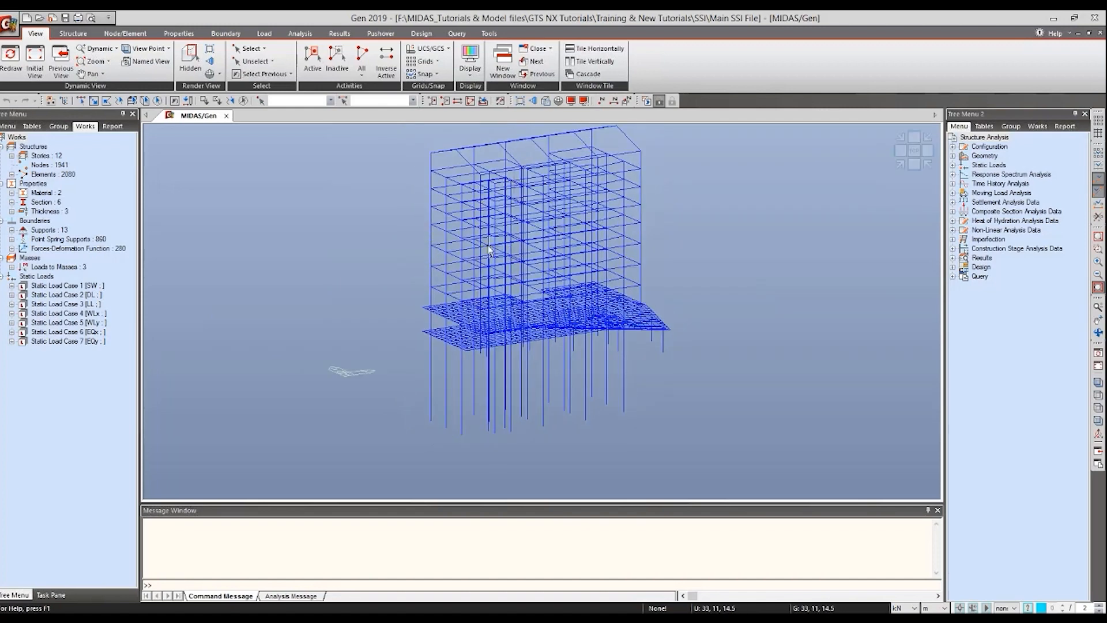
pyautogui.click(9, 24)
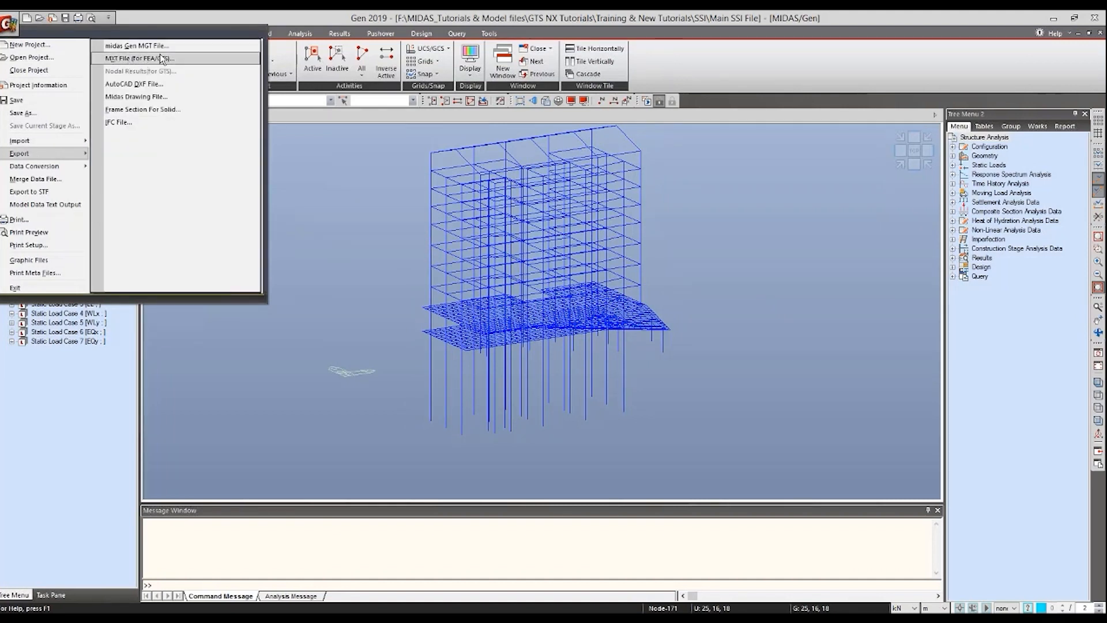
pyautogui.click(350, 192)
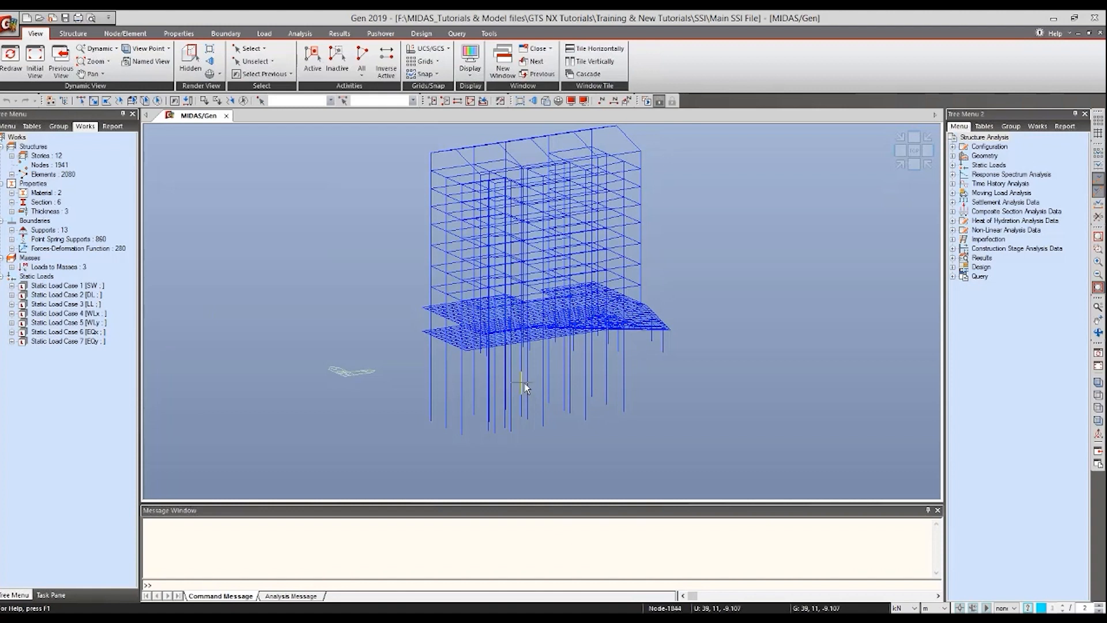
pyautogui.click(8, 23)
pyautogui.moveTo(38, 151)
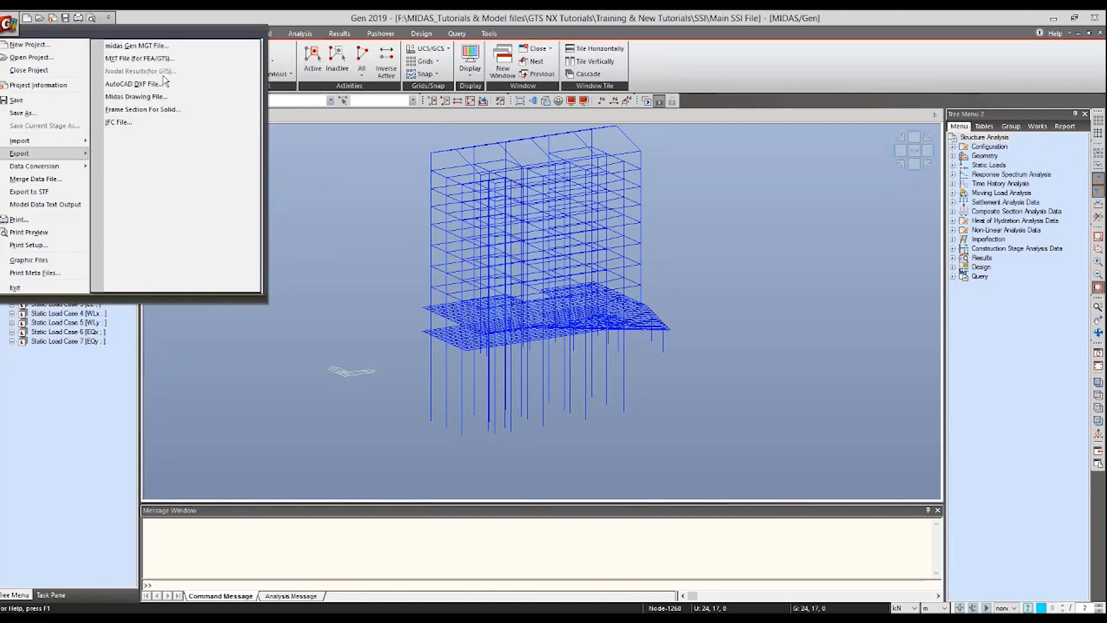
pyautogui.click(386, 266)
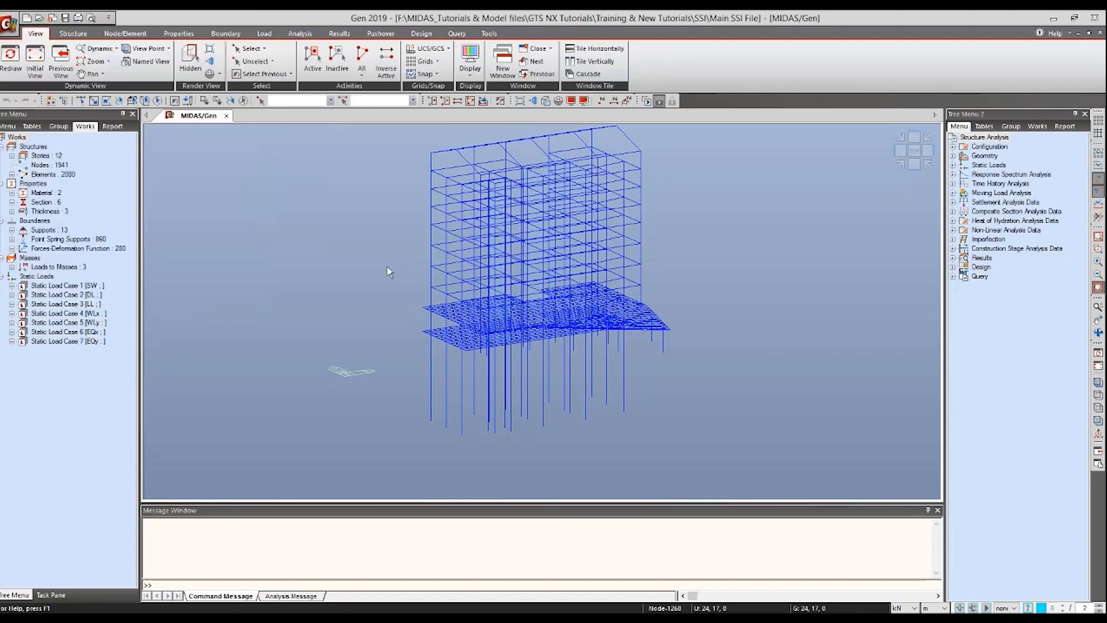
# - Return to GTS NX and import Main SSI File.mxt from the seismic Analysis folder as a midas MXT file
pyautogui.click(1094, 18)
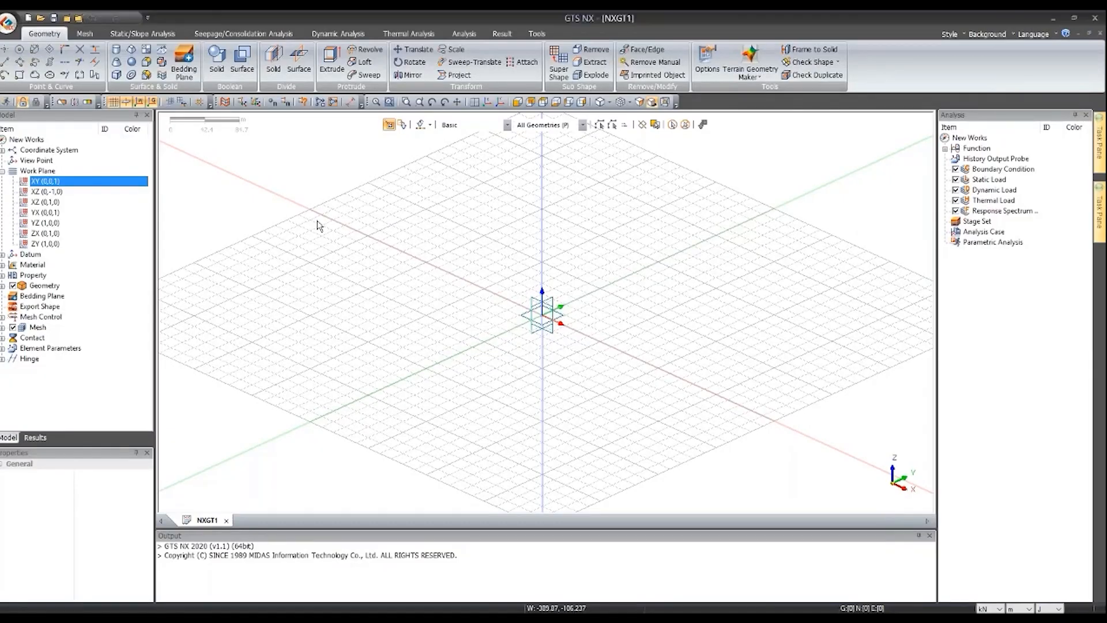
pyautogui.click(10, 28)
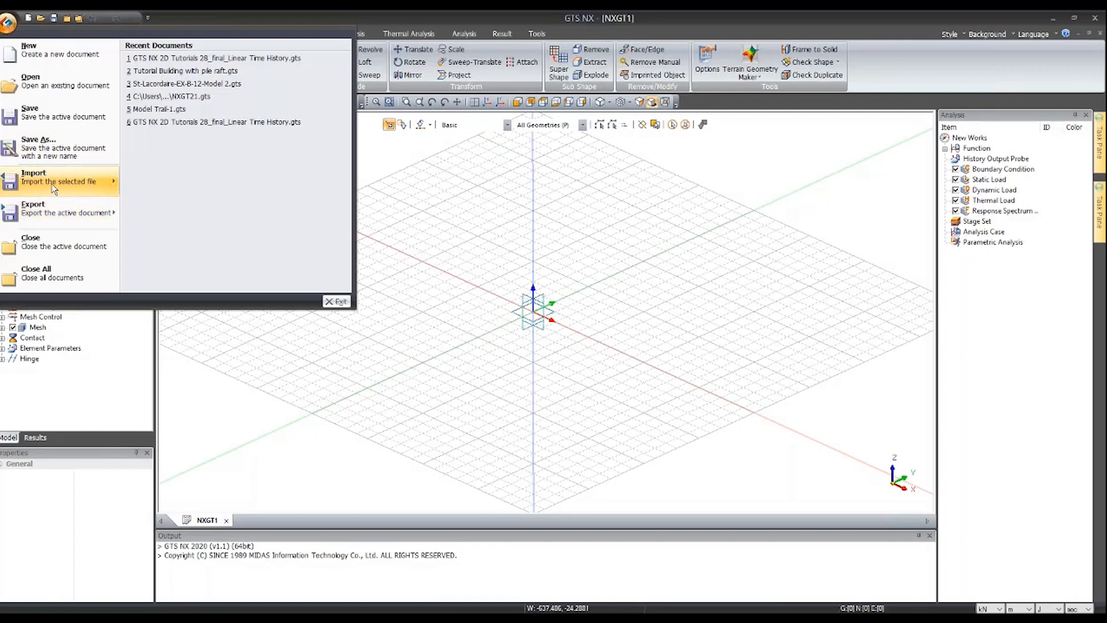
pyautogui.moveTo(86, 182)
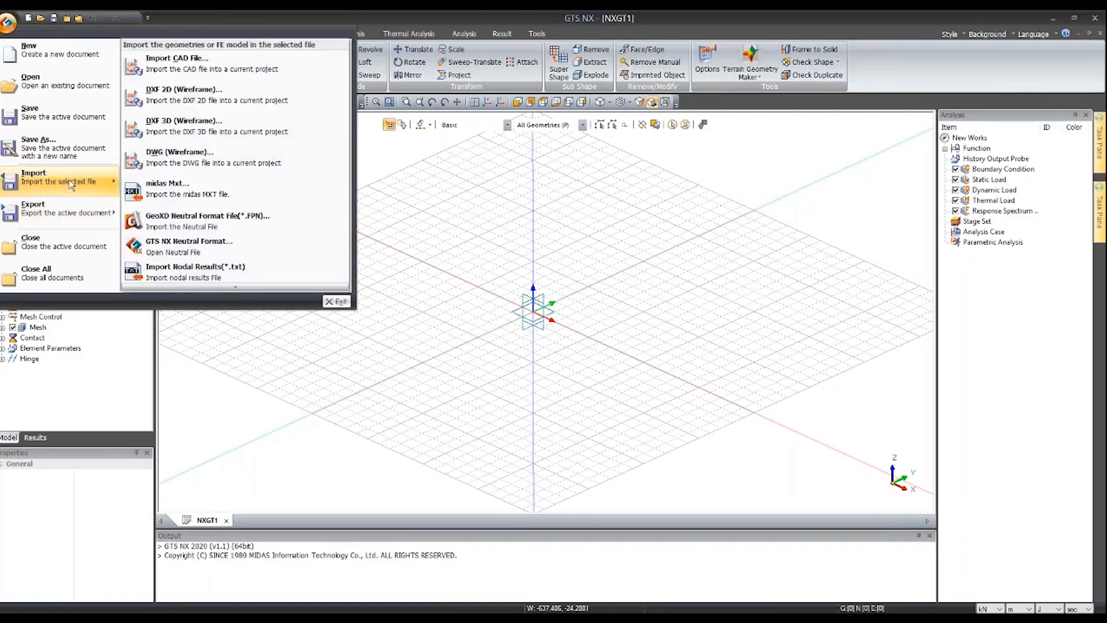
pyautogui.click(187, 193)
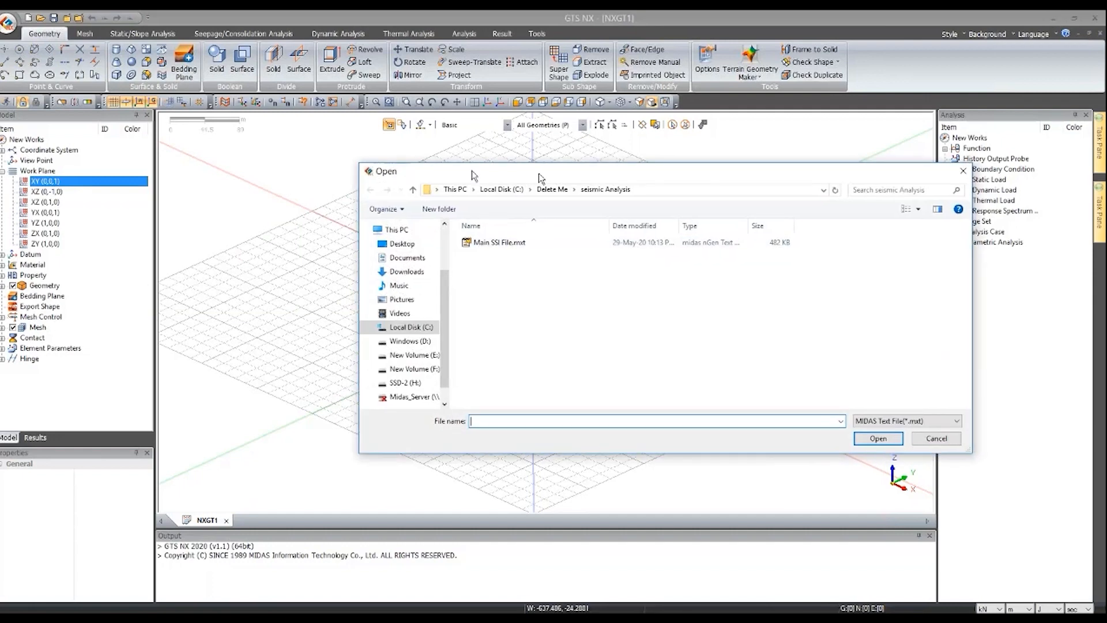
pyautogui.moveTo(542, 179); pyautogui.dragTo(361, 175)
pyautogui.click(286, 243)
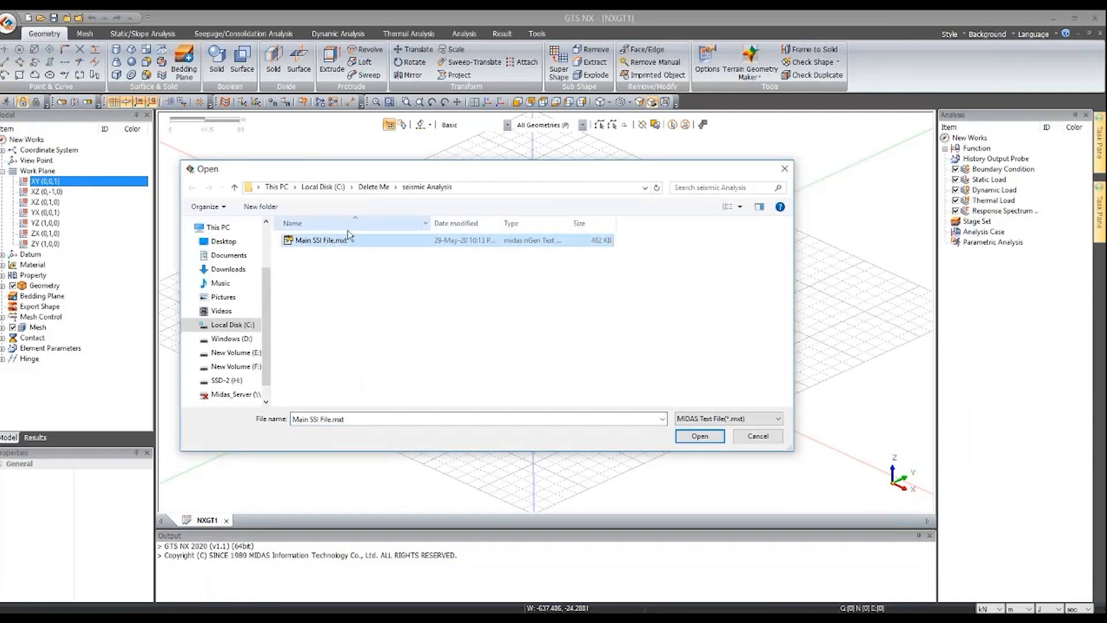
pyautogui.click(699, 436)
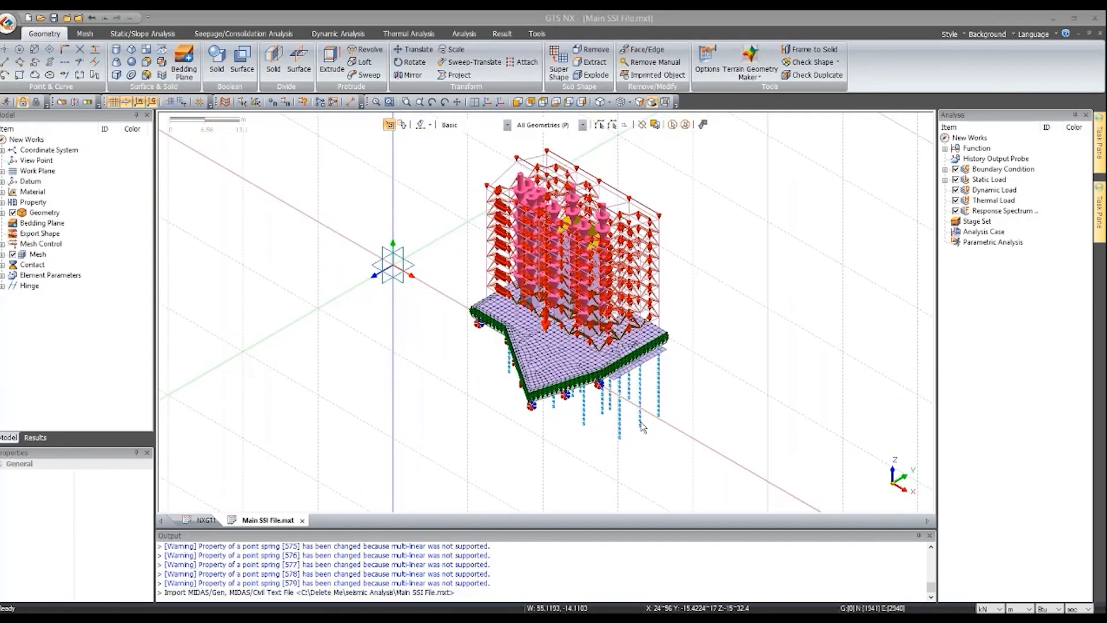
# - Examine the imported model's raft, piles, loads and supports, along with the point spring warnings in the output
pyautogui.scroll(6, 642, 427)
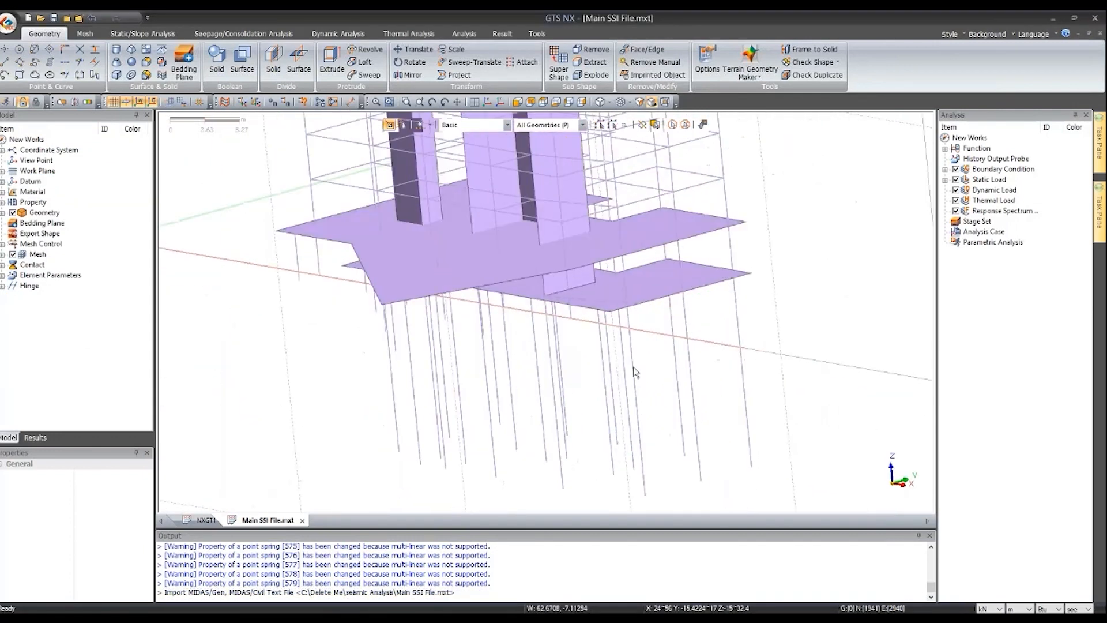
pyautogui.click(372, 566)
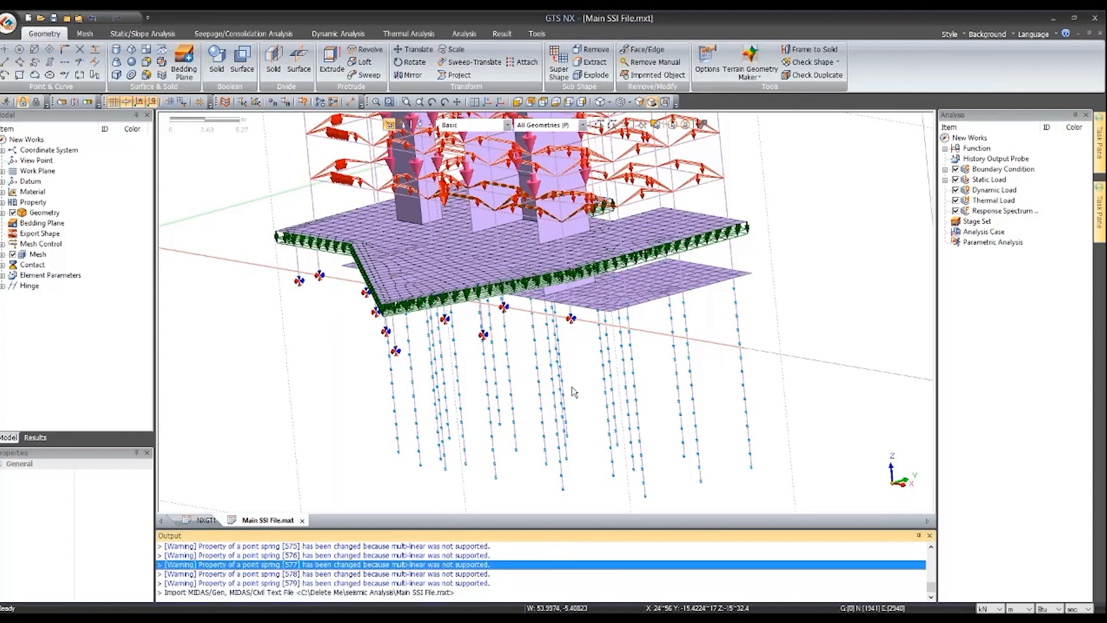
pyautogui.moveTo(577, 391); pyautogui.dragTo(648, 333, button='middle')
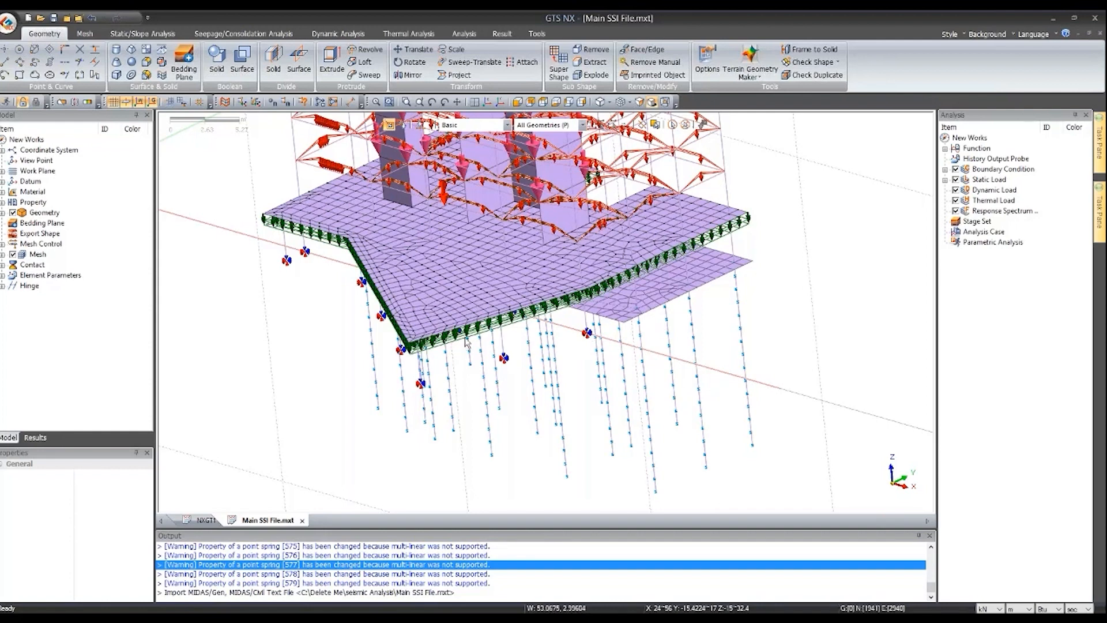
pyautogui.scroll(-1, 464, 338)
pyautogui.scroll(-1, 466, 342)
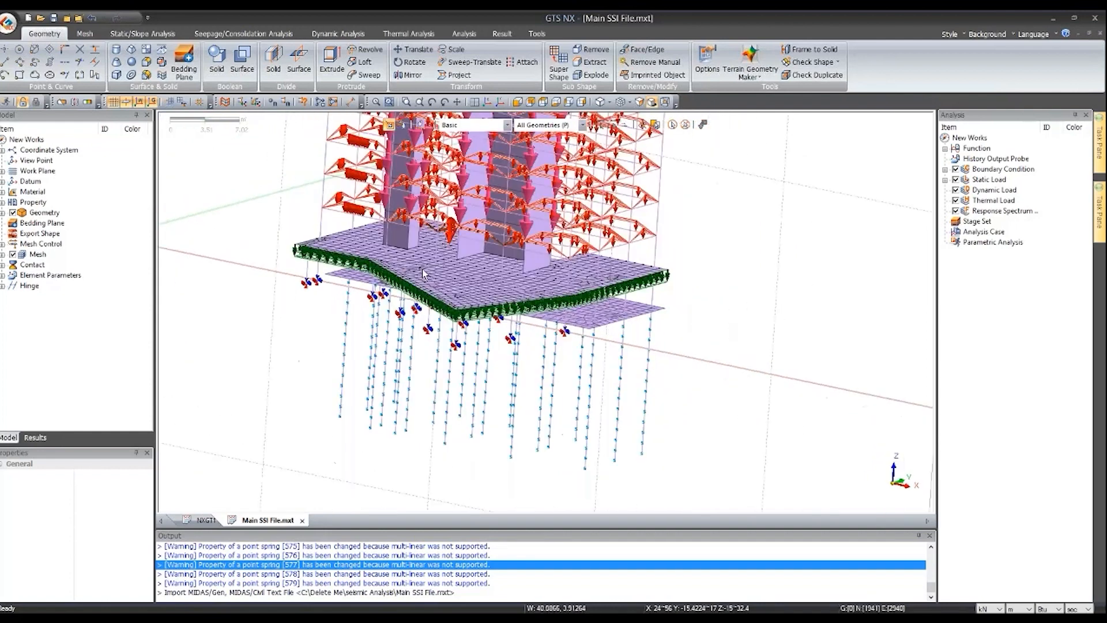
pyautogui.scroll(-1, 416, 289)
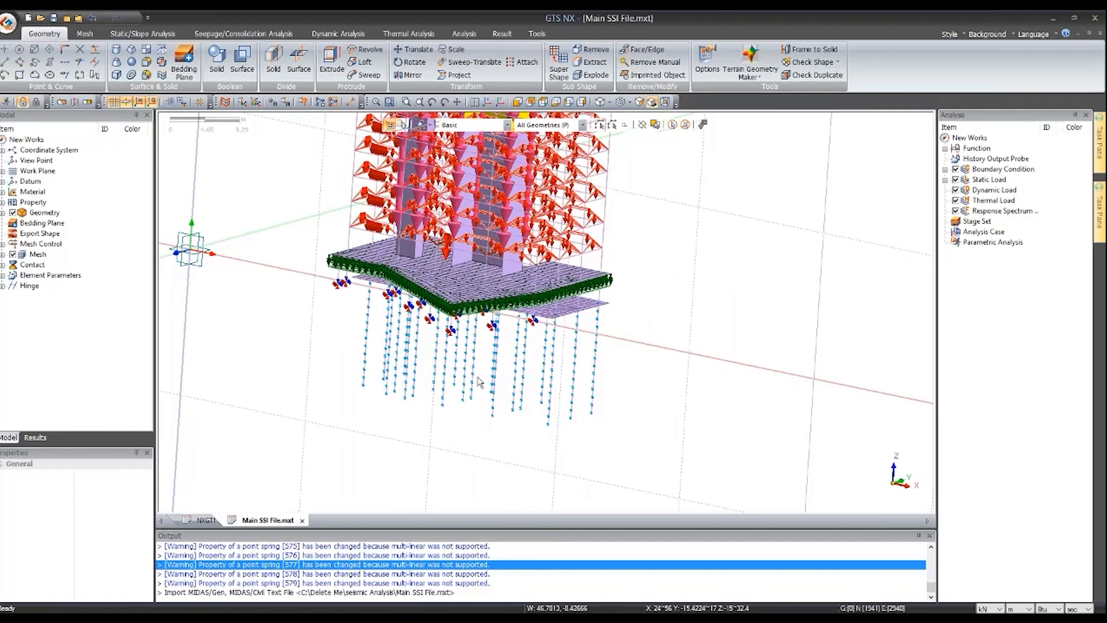
# - Examine the imported building's walls, raft, piles and loads from the front and in an angled 3D view
pyautogui.scroll(-1, 478, 382)
pyautogui.scroll(-1, 478, 381)
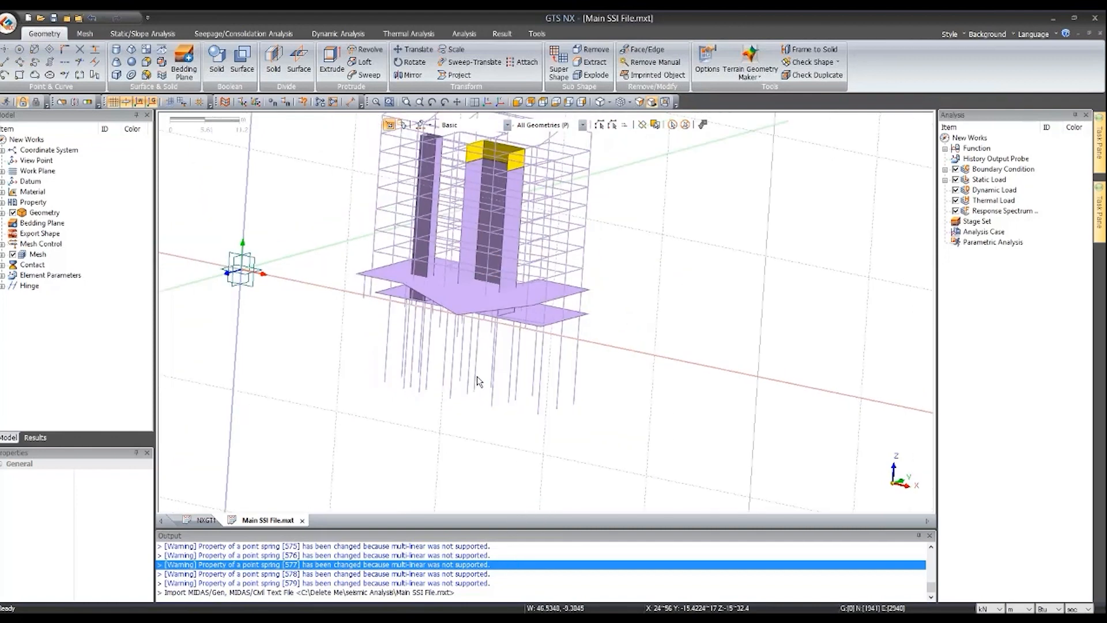
pyautogui.click(517, 104)
pyautogui.click(488, 104)
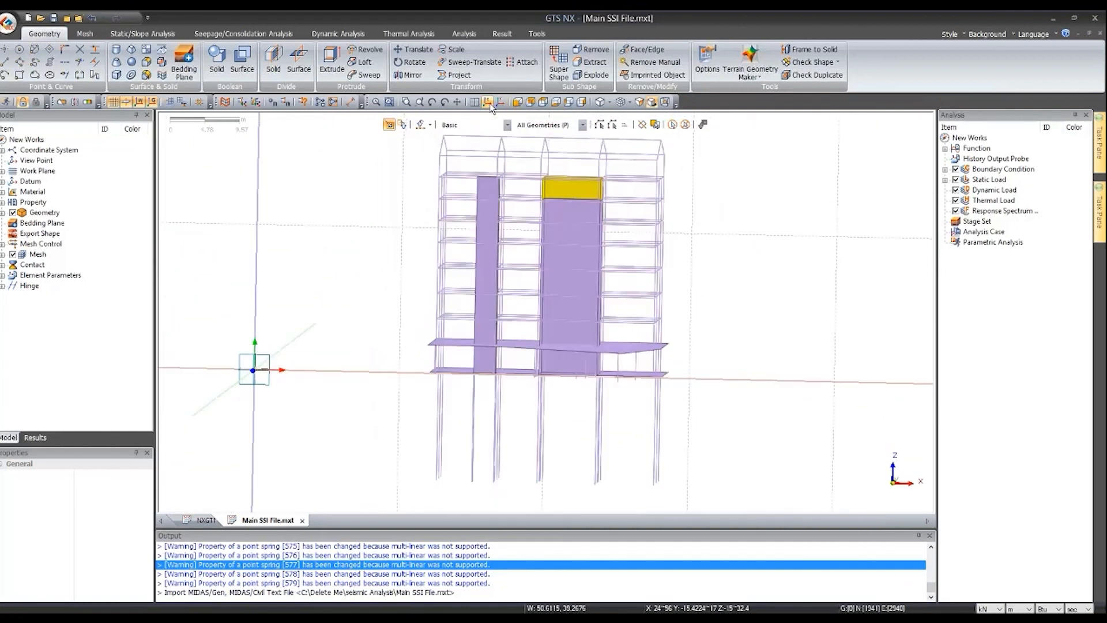
pyautogui.moveTo(600, 371); pyautogui.dragTo(566, 361, button='middle')
pyautogui.scroll(2, 577, 305)
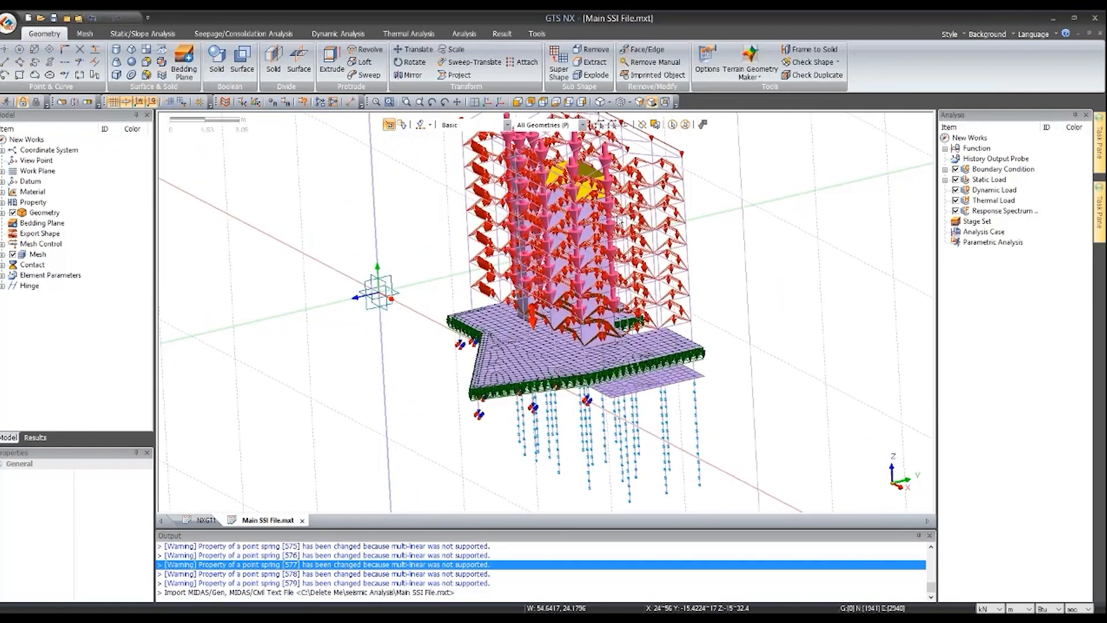
pyautogui.scroll(2, 621, 221)
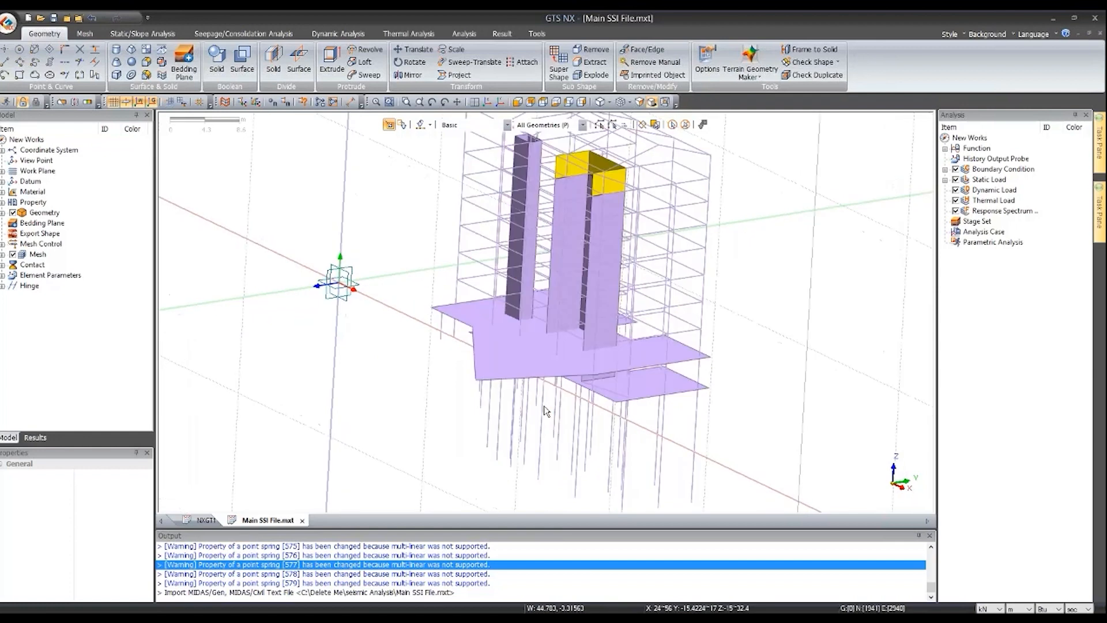
pyautogui.scroll(-1, 545, 411)
# - Hide the SW, DL and LL static load sets so the structure and its foundation can be seen
pyautogui.click(945, 179)
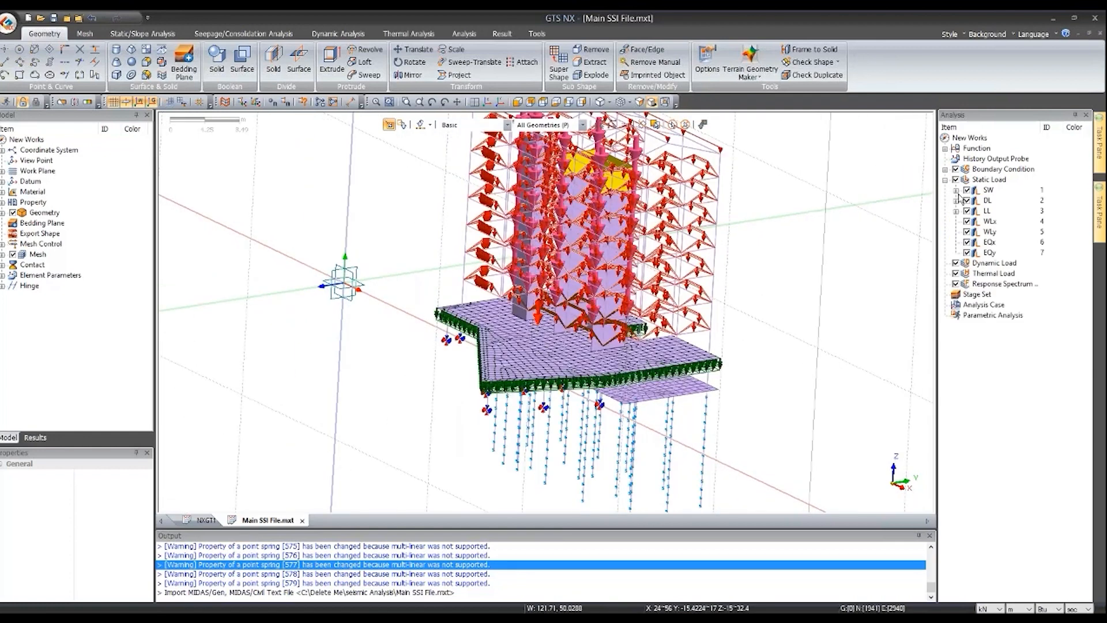
pyautogui.click(967, 190)
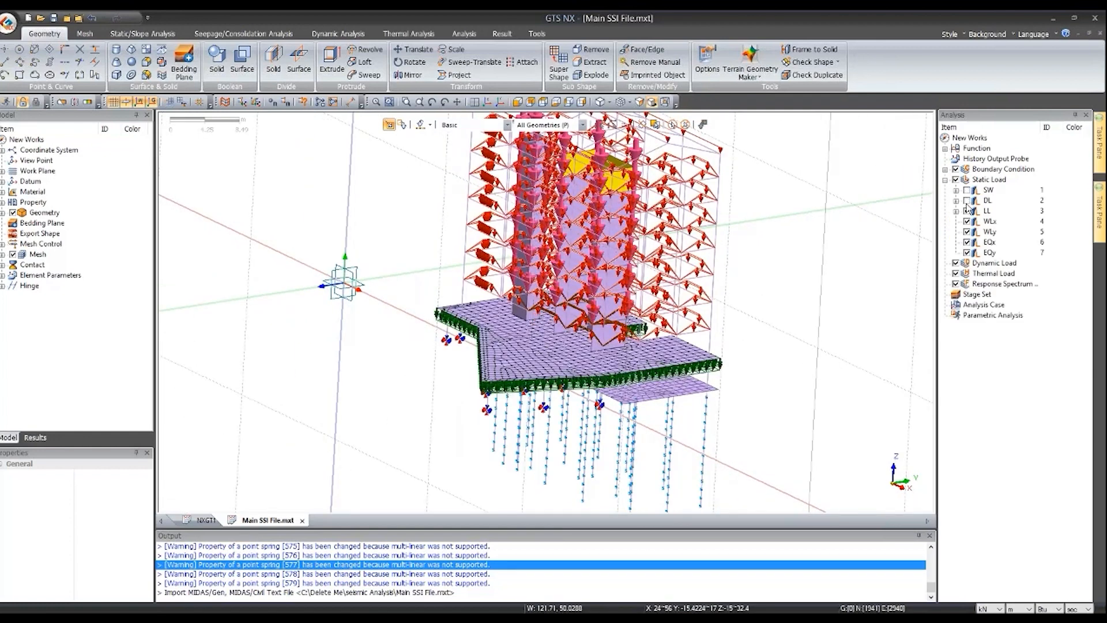
pyautogui.click(967, 211)
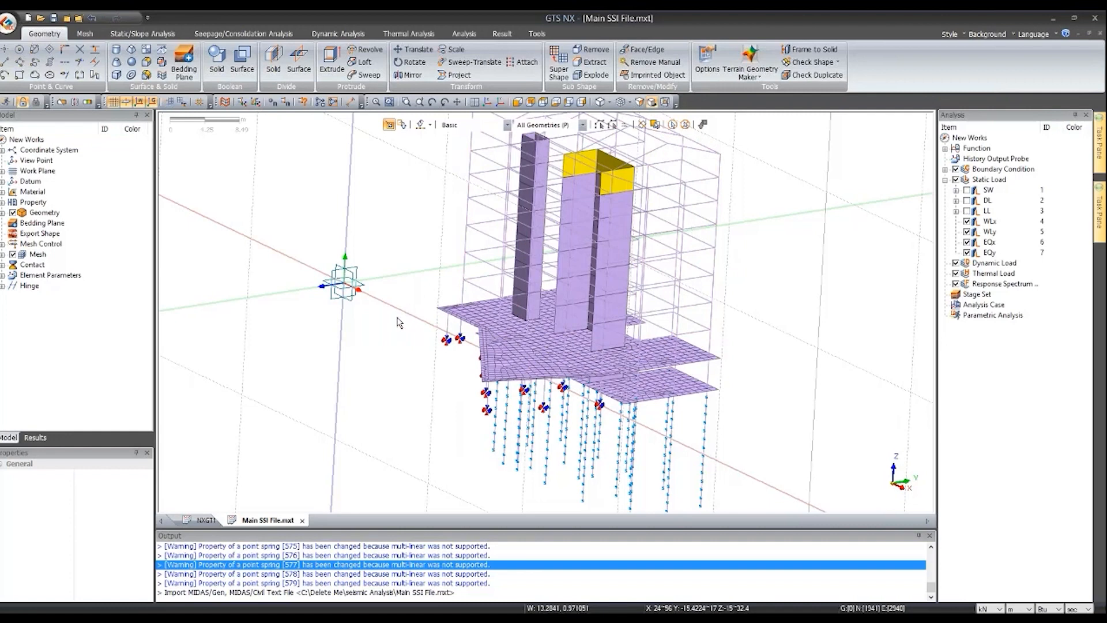
pyautogui.scroll(-3, 398, 323)
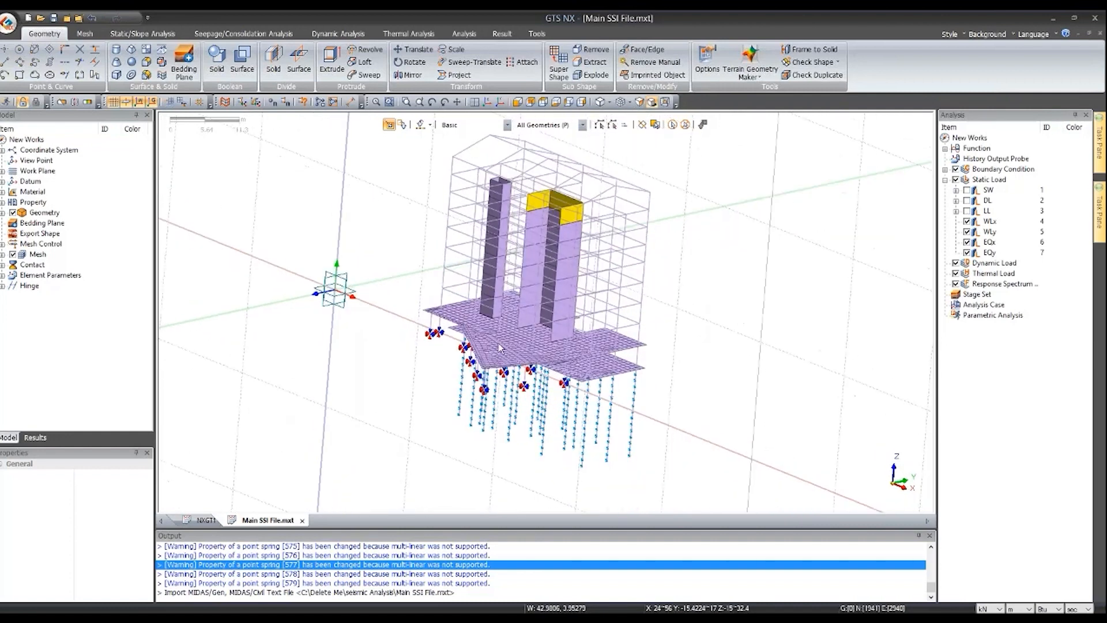
pyautogui.scroll(2, 500, 348)
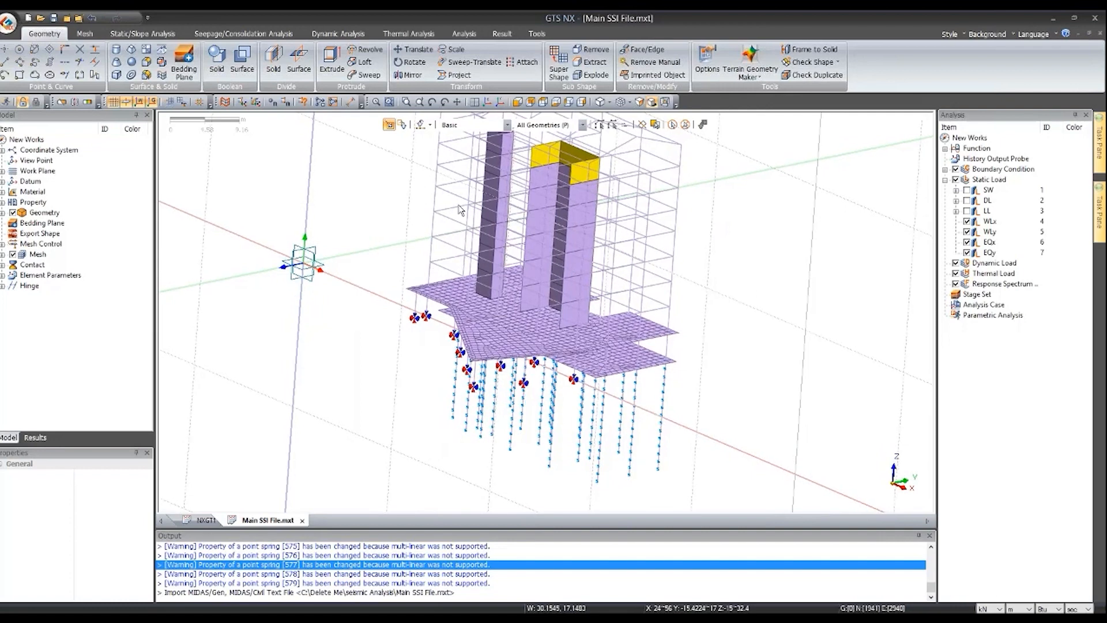
# - Import the nodal results file Tutorial Building ADD nodal results.txt from the seismic Analysis folder
pyautogui.click(8, 22)
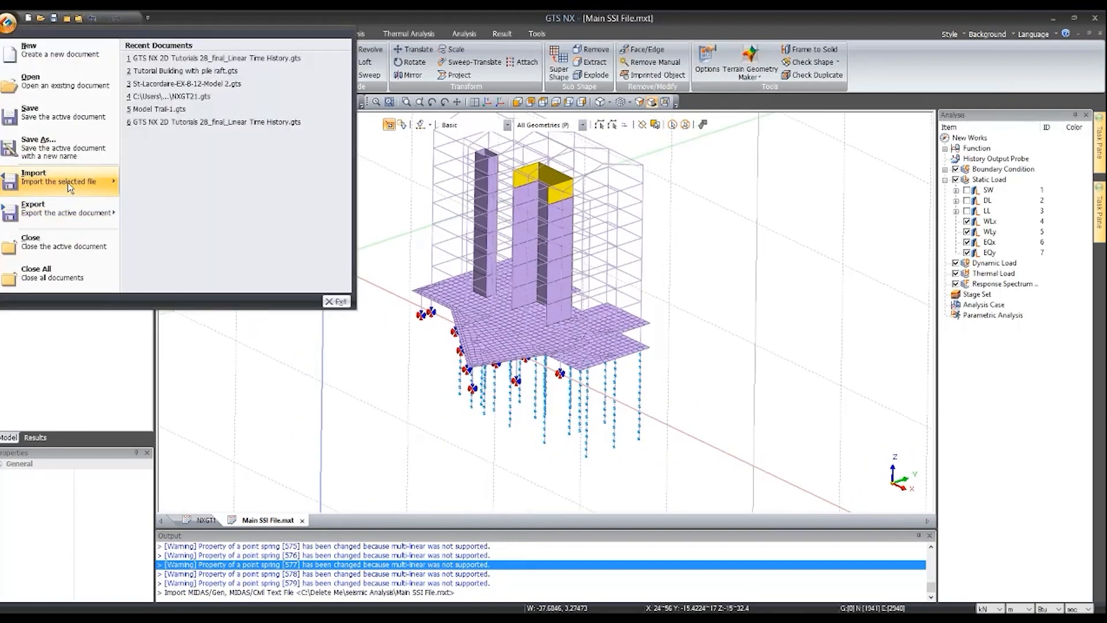
pyautogui.moveTo(57, 176)
pyautogui.scroll(-1, 199, 182)
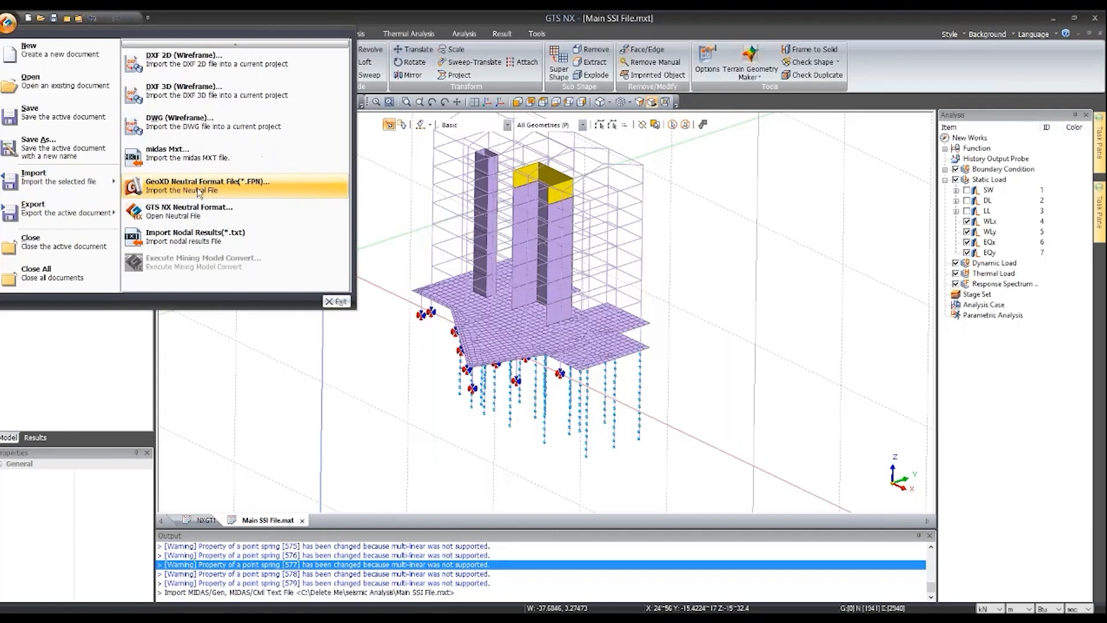
pyautogui.click(196, 243)
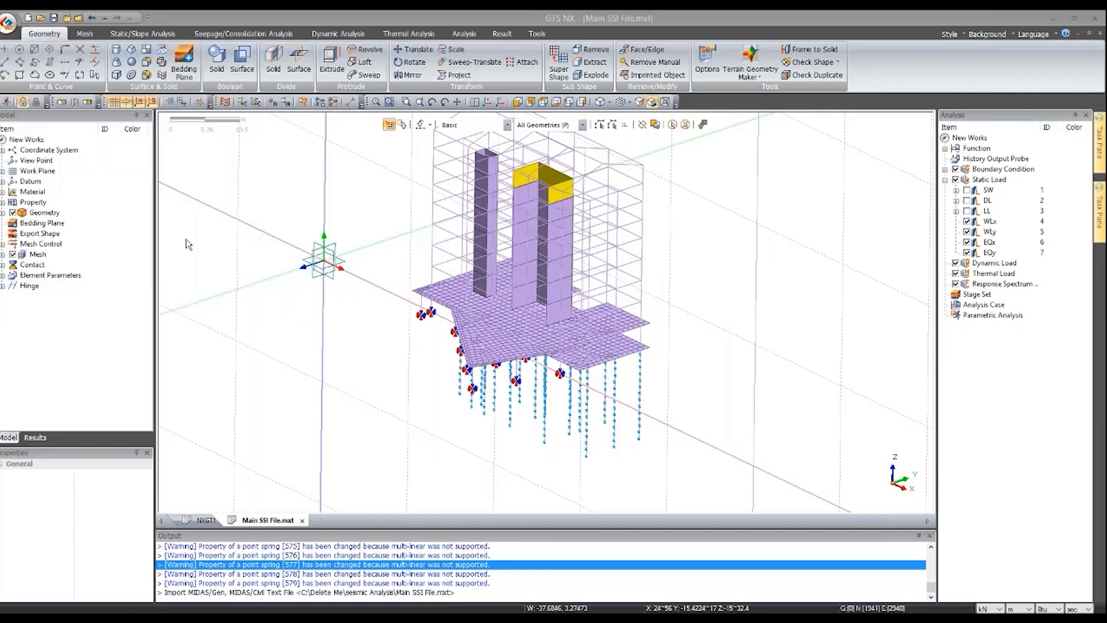
pyautogui.click(379, 247)
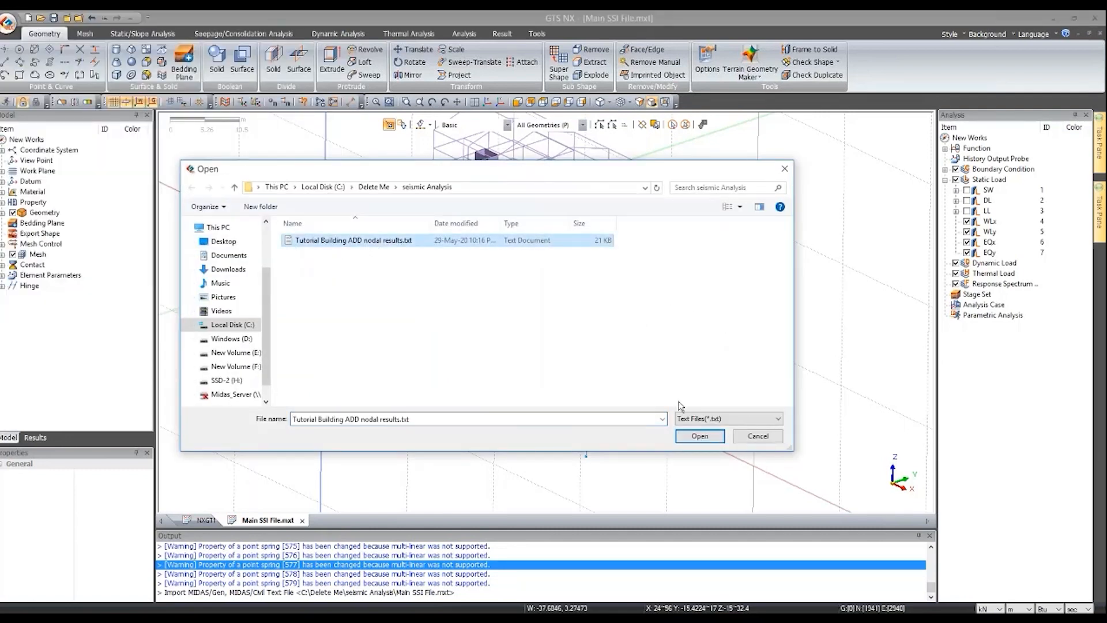
pyautogui.click(682, 441)
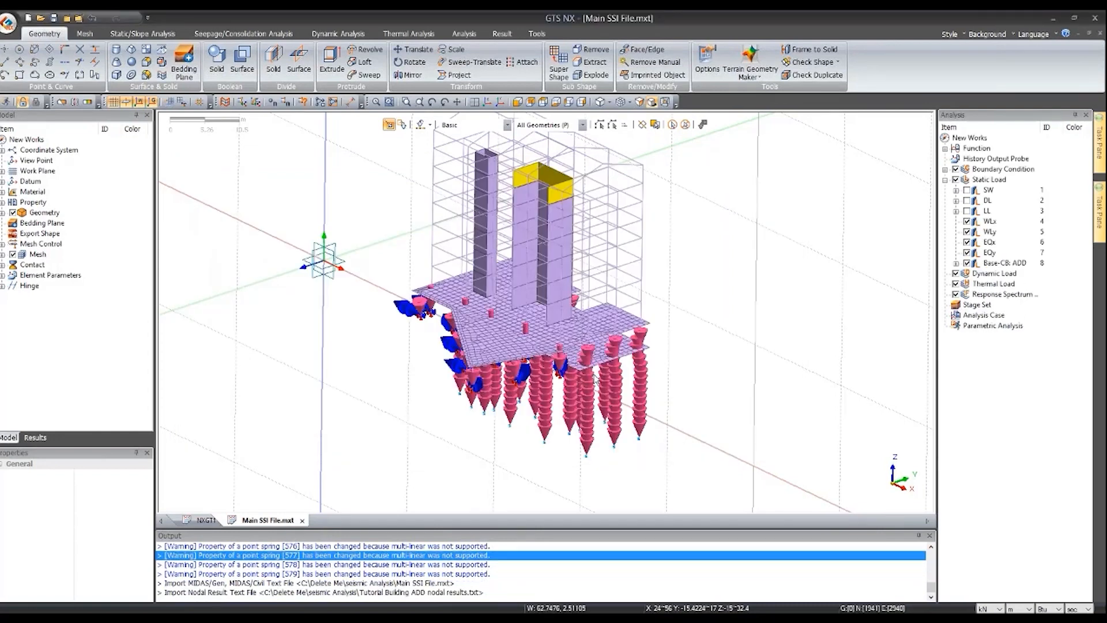
# - Examine the imported nodal loads along the piles and at the supports below the raft
pyautogui.moveTo(603, 425); pyautogui.dragTo(600, 361, button='middle')
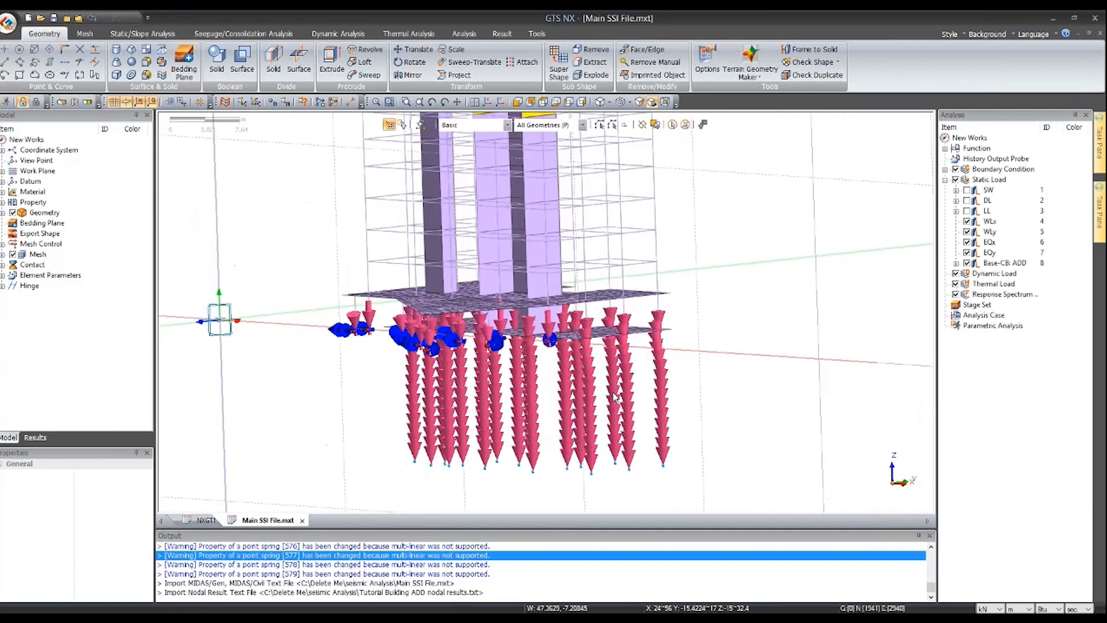
pyautogui.scroll(4, 601, 363)
pyautogui.scroll(6, 601, 366)
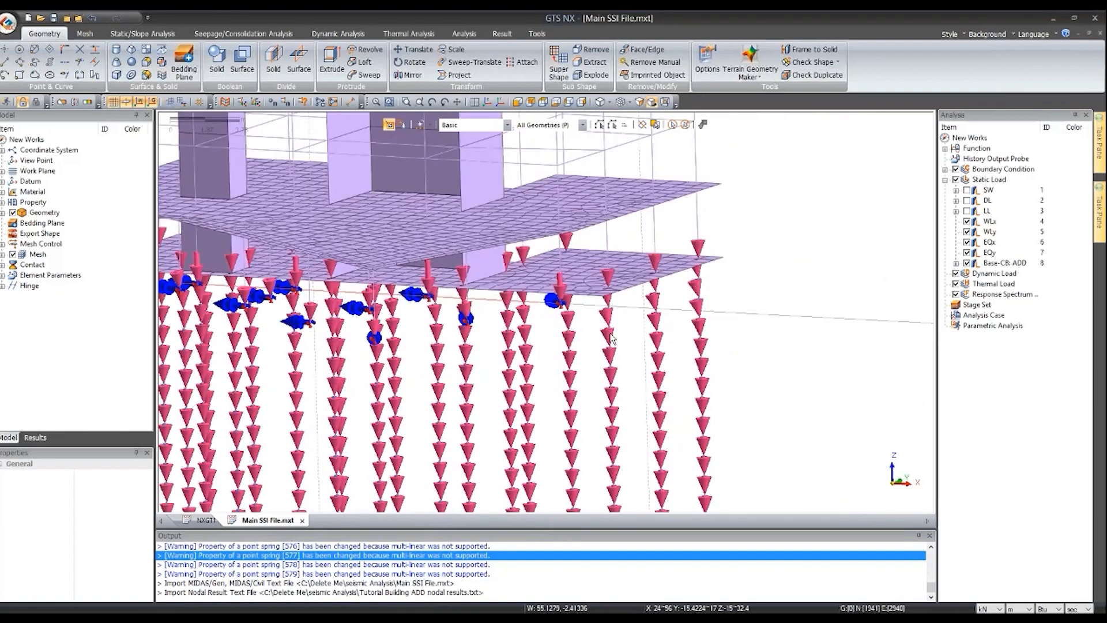
pyautogui.scroll(1, 622, 334)
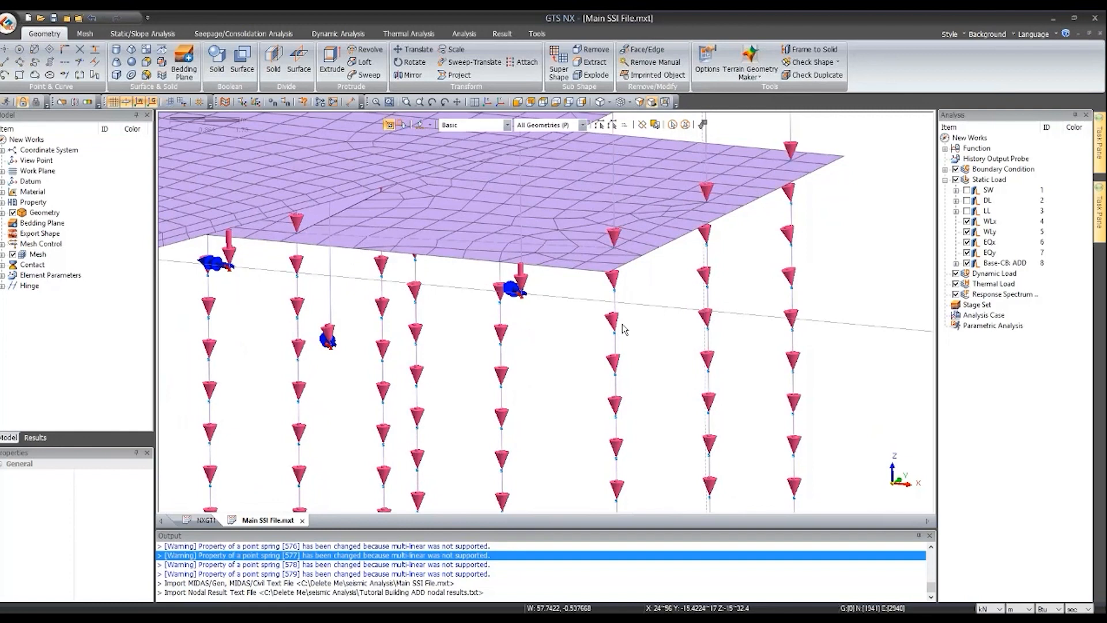
pyautogui.scroll(5, 626, 331)
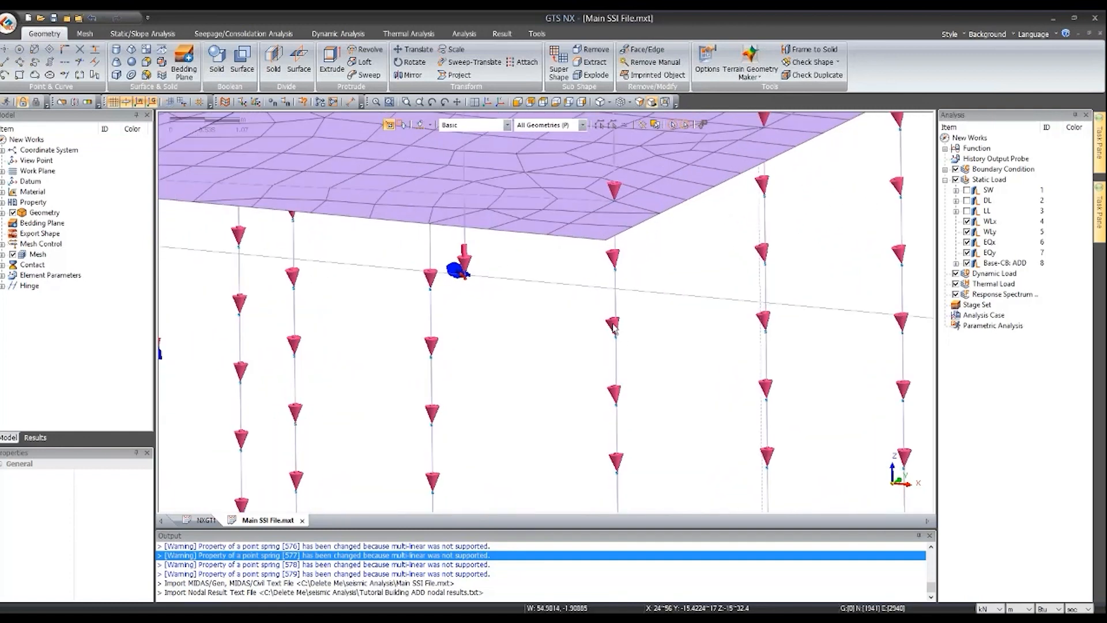
pyautogui.scroll(3, 621, 334)
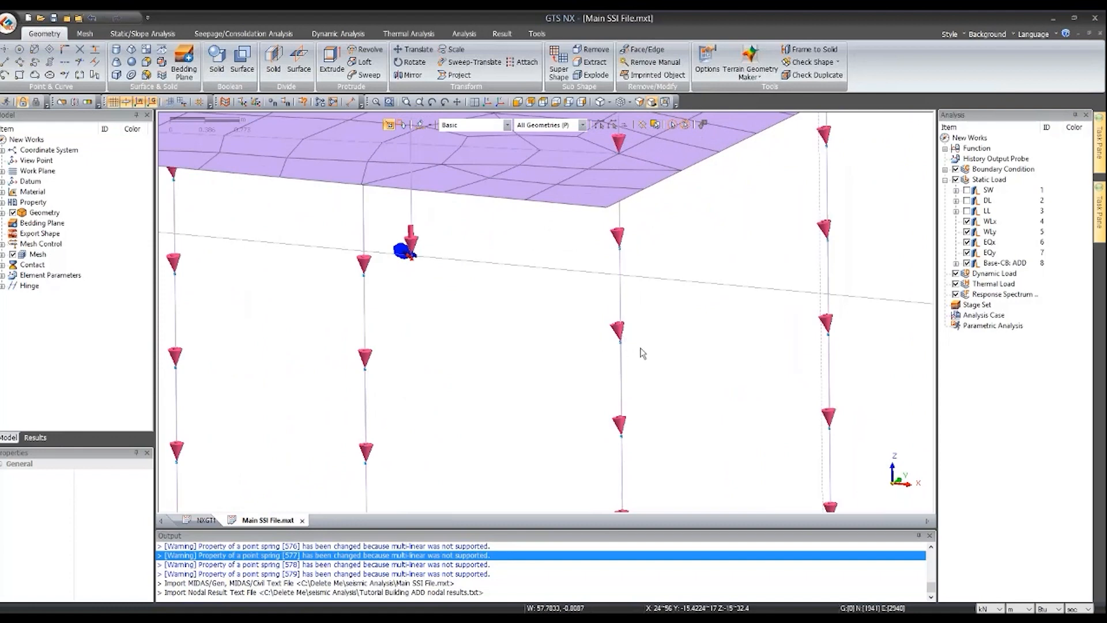
# - Restore the isometric view and hide the Base-CB: ADD static load set
pyautogui.click(487, 103)
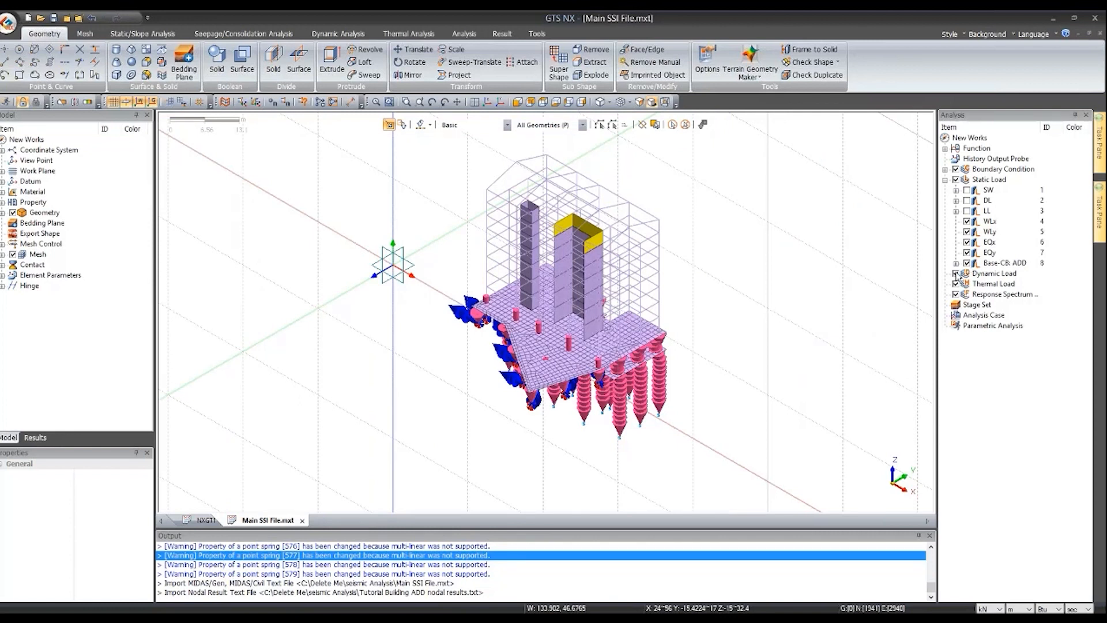
pyautogui.click(966, 263)
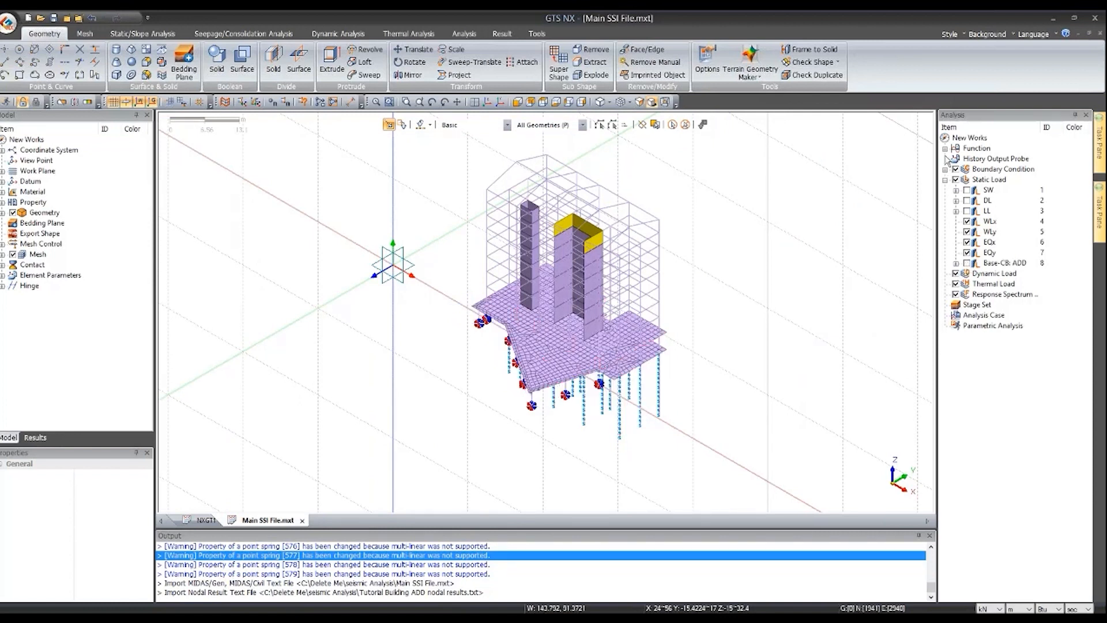
pyautogui.click(944, 179)
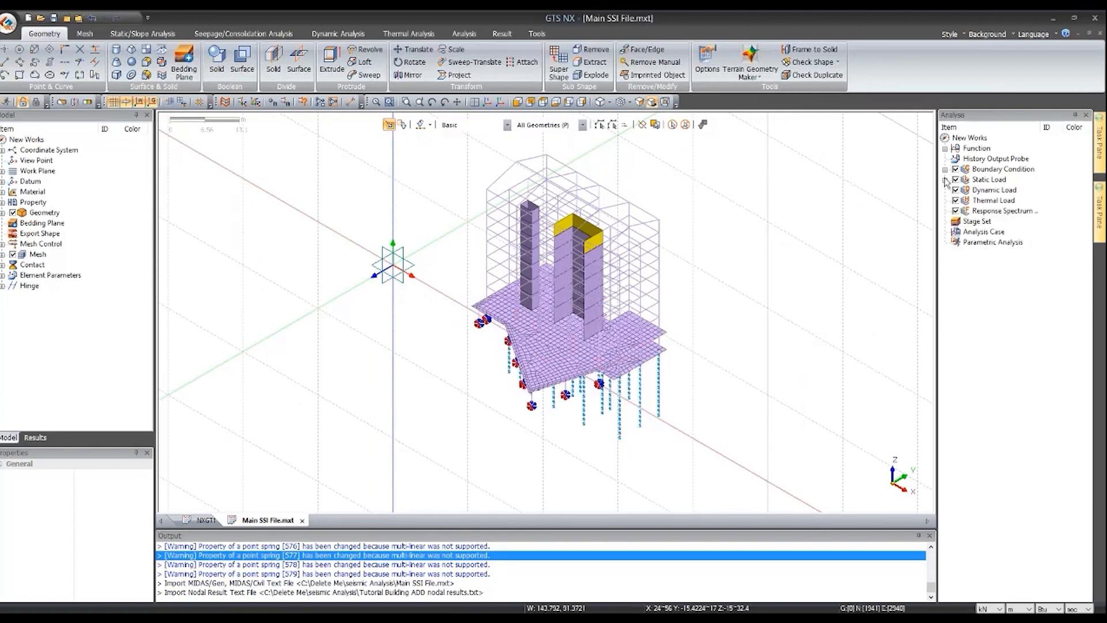
# - Delete the Point Spring mesh set from the model
pyautogui.click(3, 255)
pyautogui.click(79, 287)
pyautogui.rightClick(69, 287)
pyautogui.click(125, 433)
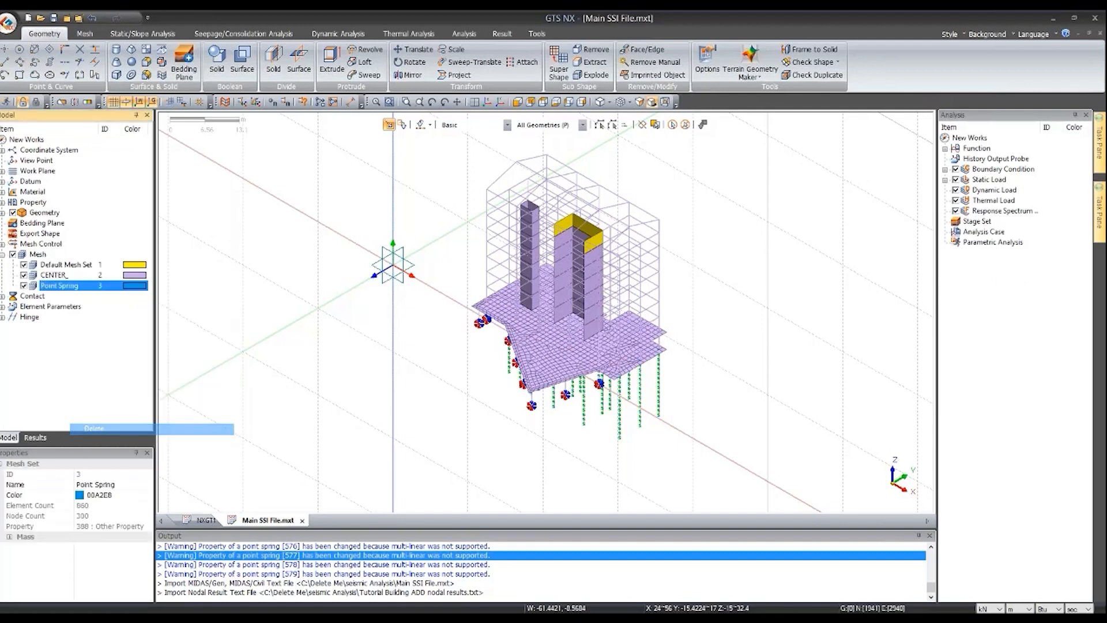
pyautogui.click(531, 368)
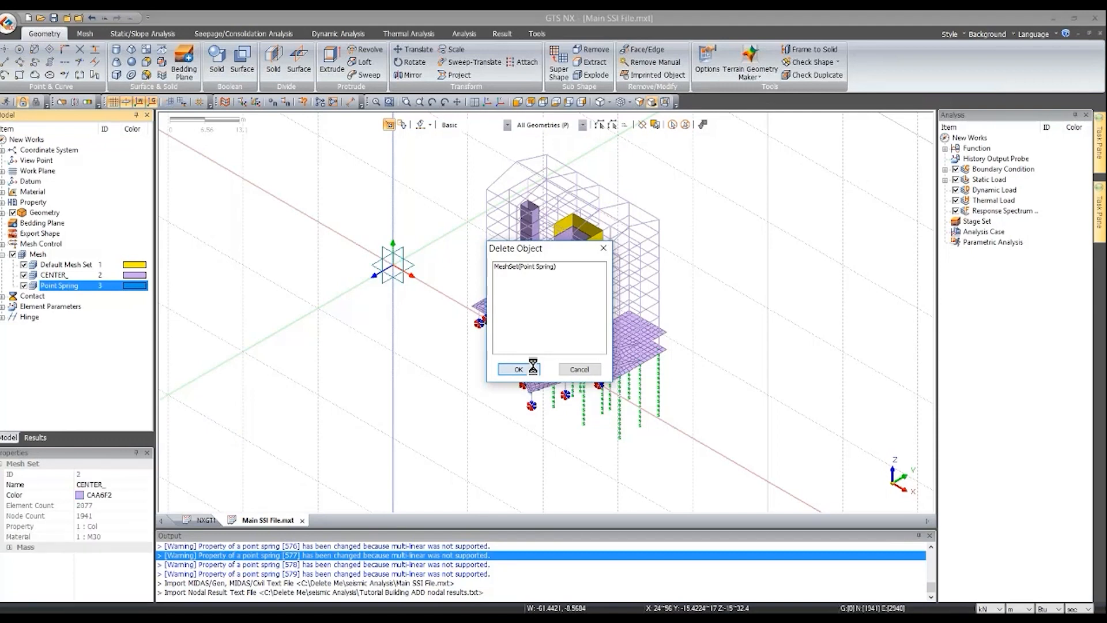
# - Examine the supports of the BC Set-1 boundary set below the raft and the piles around them
pyautogui.click(945, 170)
pyautogui.moveTo(610, 340); pyautogui.dragTo(567, 407, button='middle')
pyautogui.scroll(2, 562, 389)
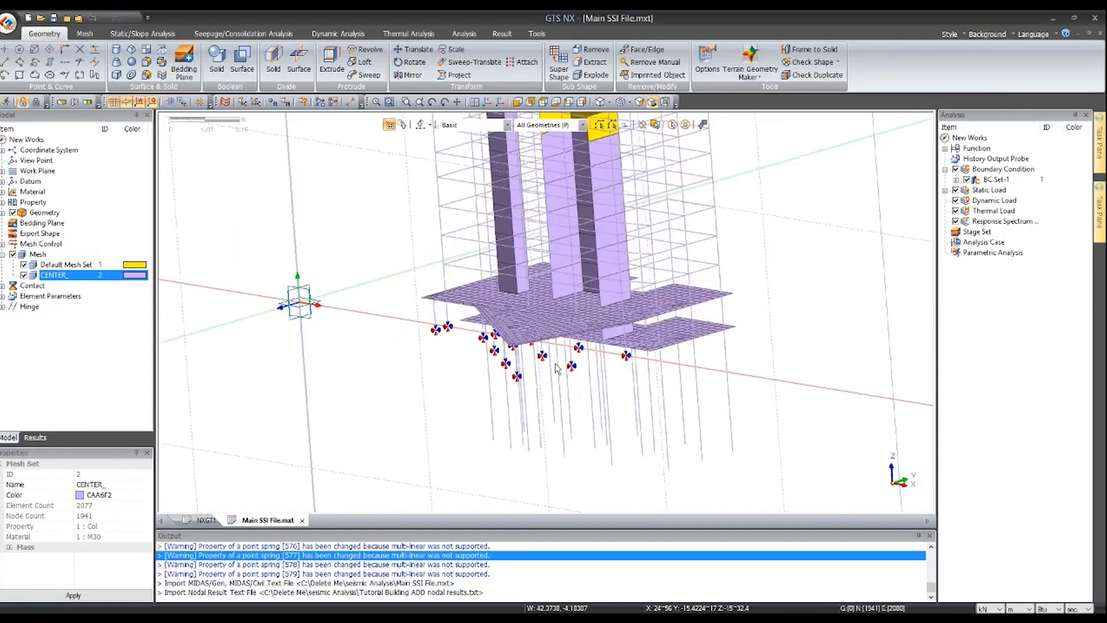
pyautogui.scroll(6, 557, 369)
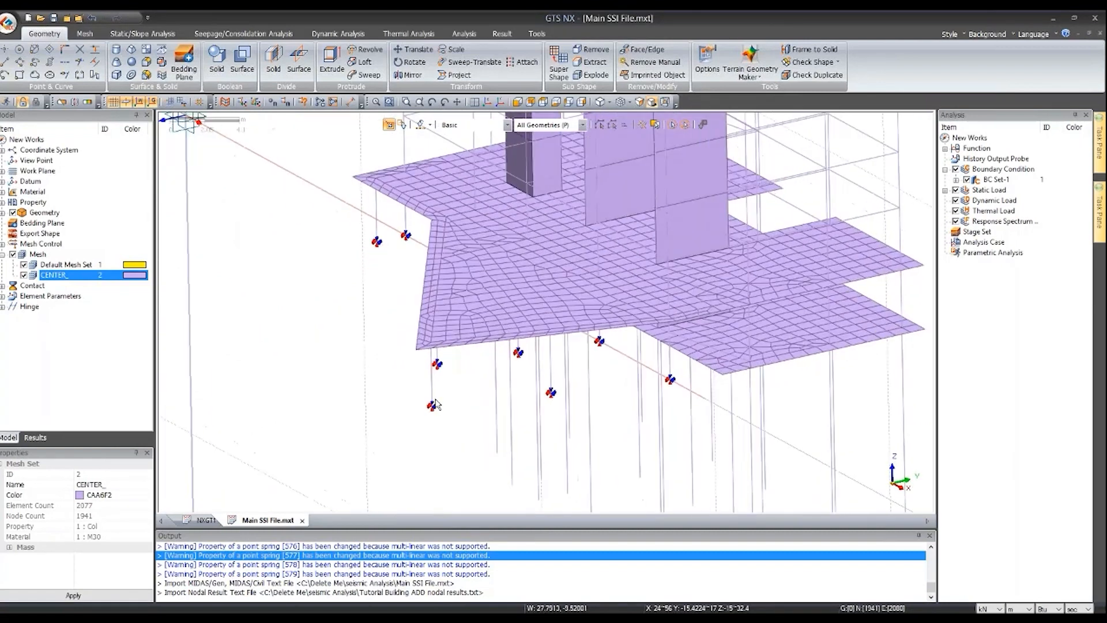
pyautogui.scroll(1, 435, 403)
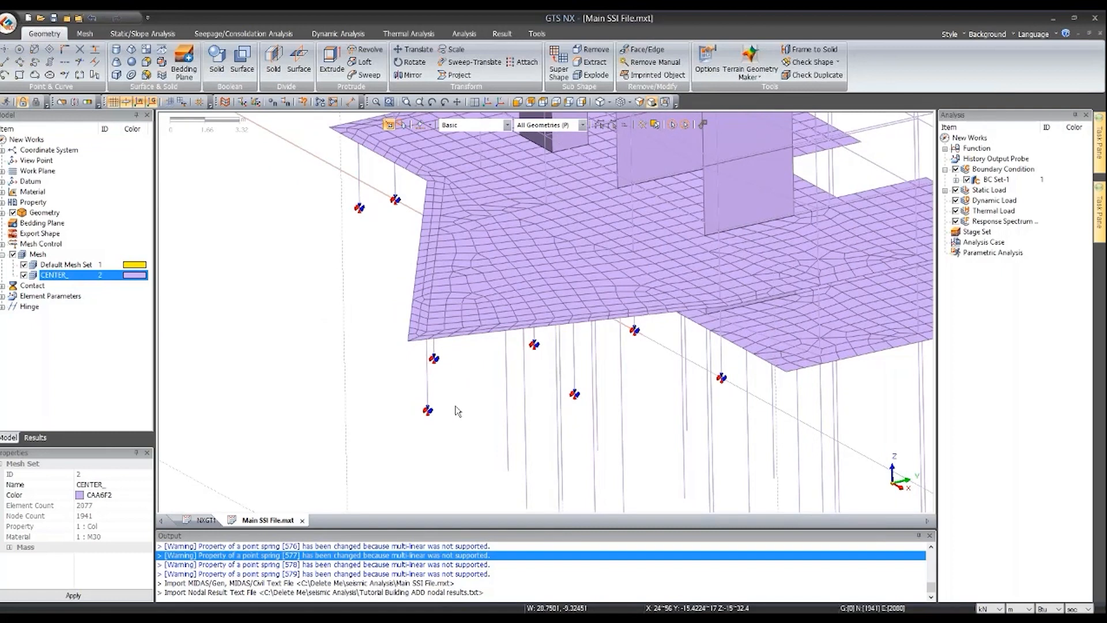
pyautogui.scroll(-1, 443, 393)
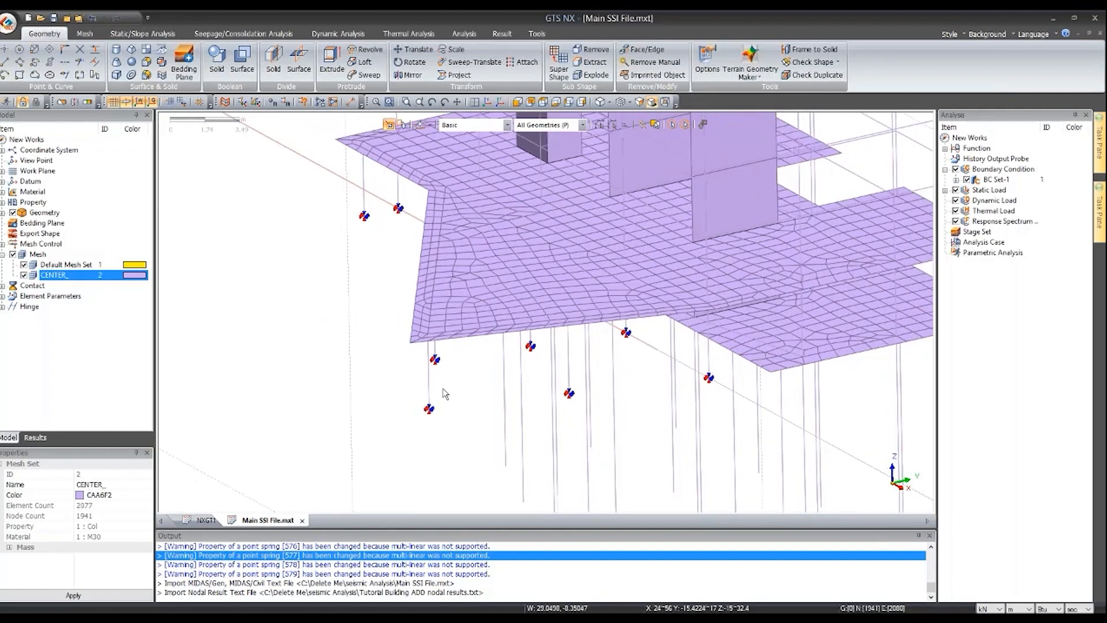
pyautogui.scroll(-3, 443, 394)
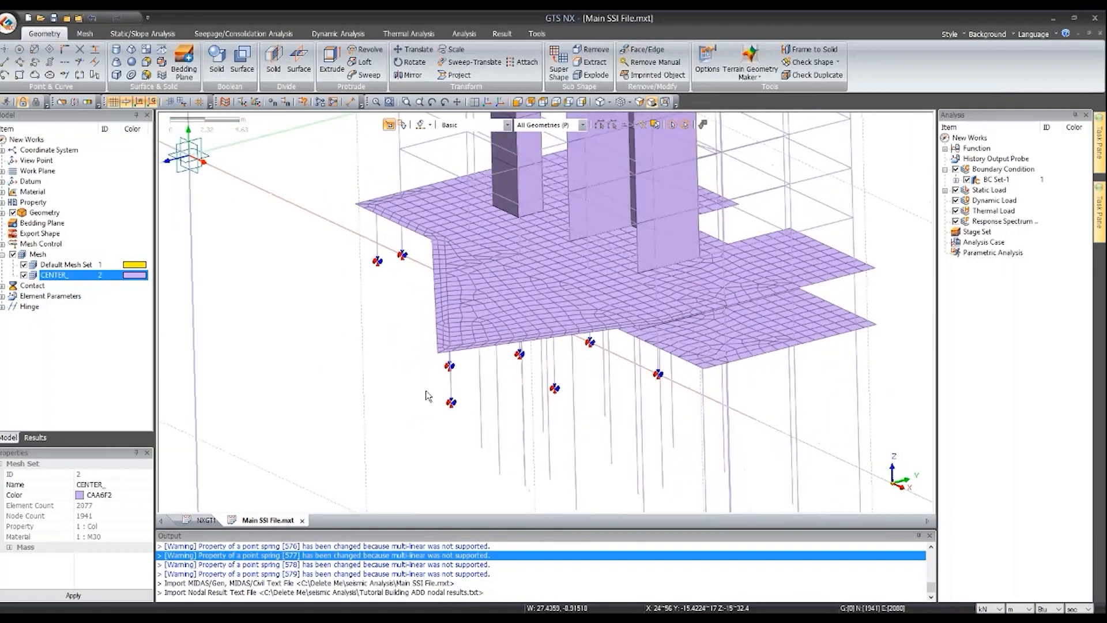
pyautogui.scroll(-1, 426, 395)
pyautogui.moveTo(503, 374); pyautogui.dragTo(516, 381, button='middle')
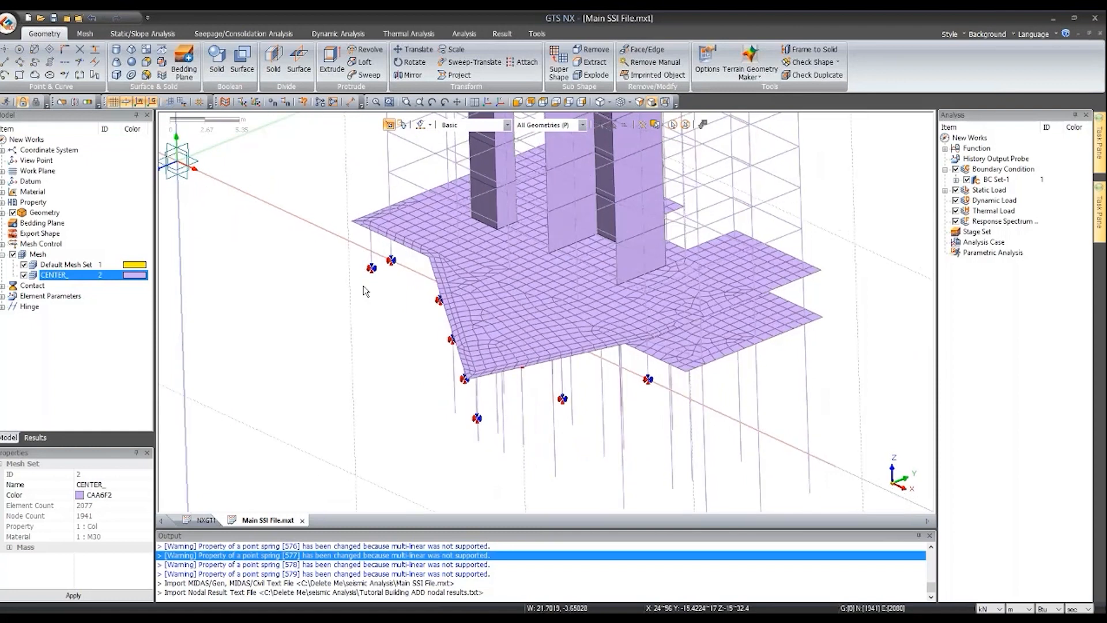
pyautogui.scroll(2, 367, 272)
pyautogui.moveTo(380, 257); pyautogui.dragTo(384, 251, button='middle')
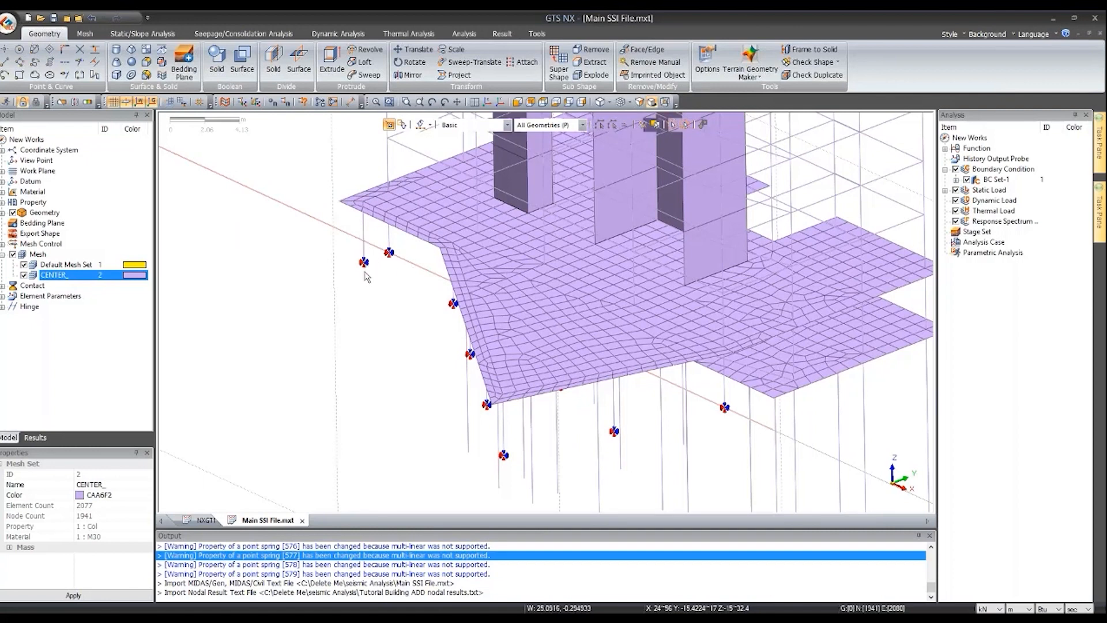
pyautogui.scroll(-1, 366, 274)
pyautogui.scroll(-5, 366, 274)
pyautogui.moveTo(367, 275); pyautogui.dragTo(819, 267, button='middle')
pyautogui.scroll(-5, 511, 360)
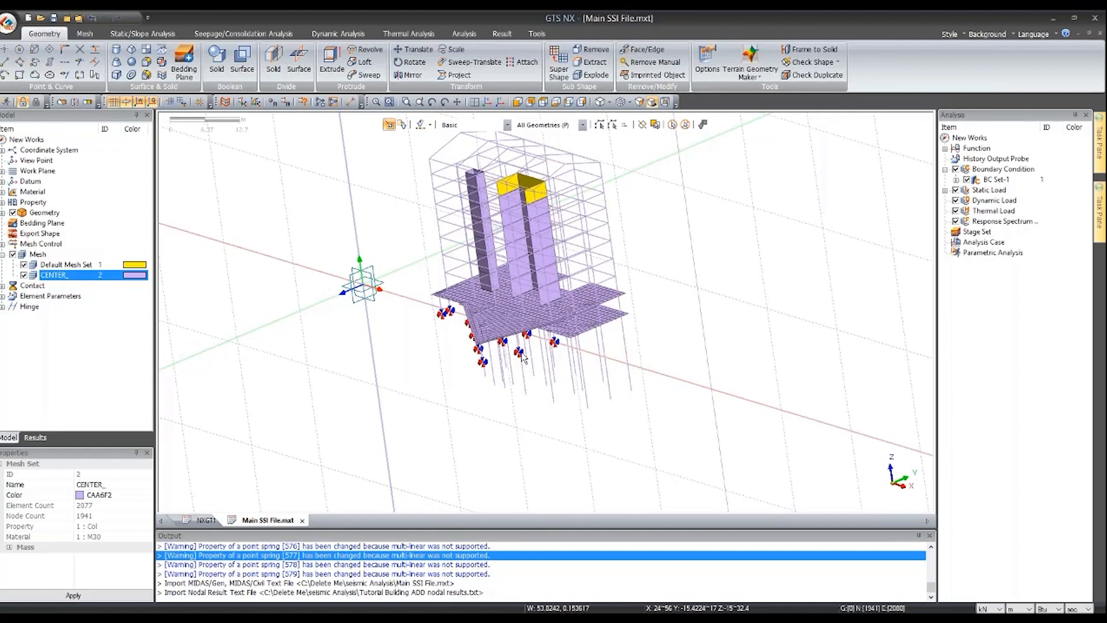
# - Make XY (0,0,1) the active work plane and show the model in plan view
pyautogui.click(485, 105)
pyautogui.click(484, 107)
pyautogui.scroll(-3, 432, 346)
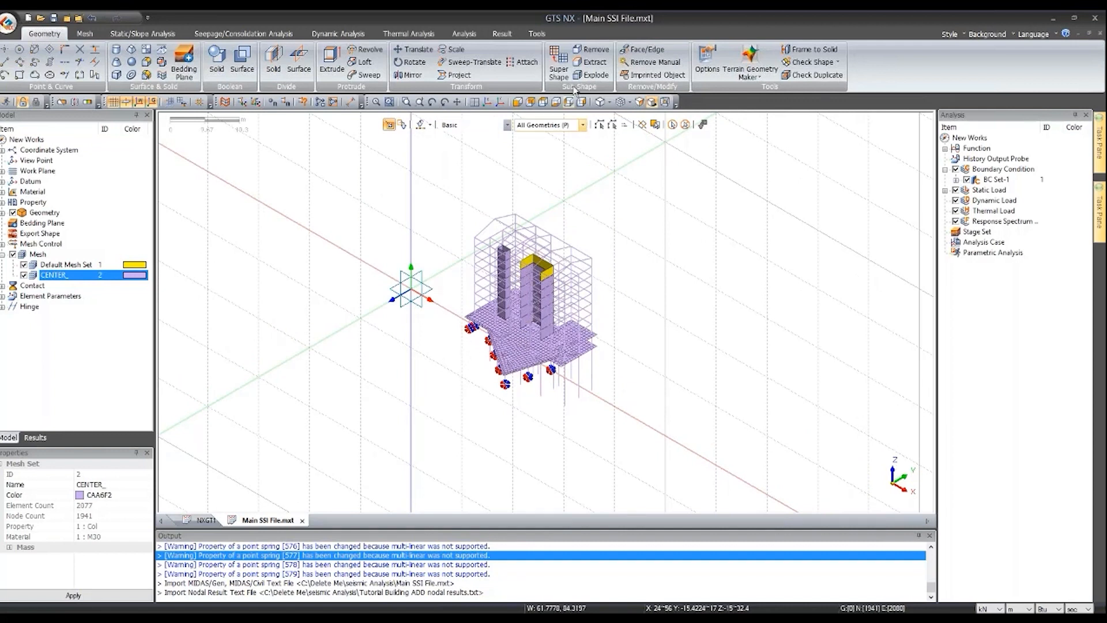
pyautogui.click(3, 171)
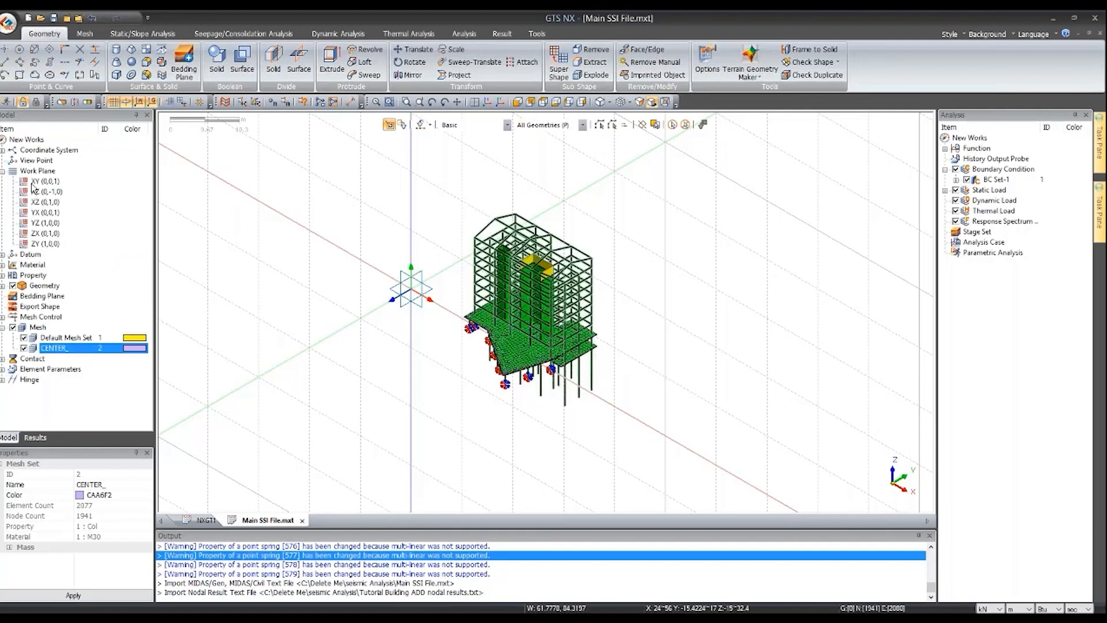
pyautogui.click(36, 181)
pyautogui.click(555, 102)
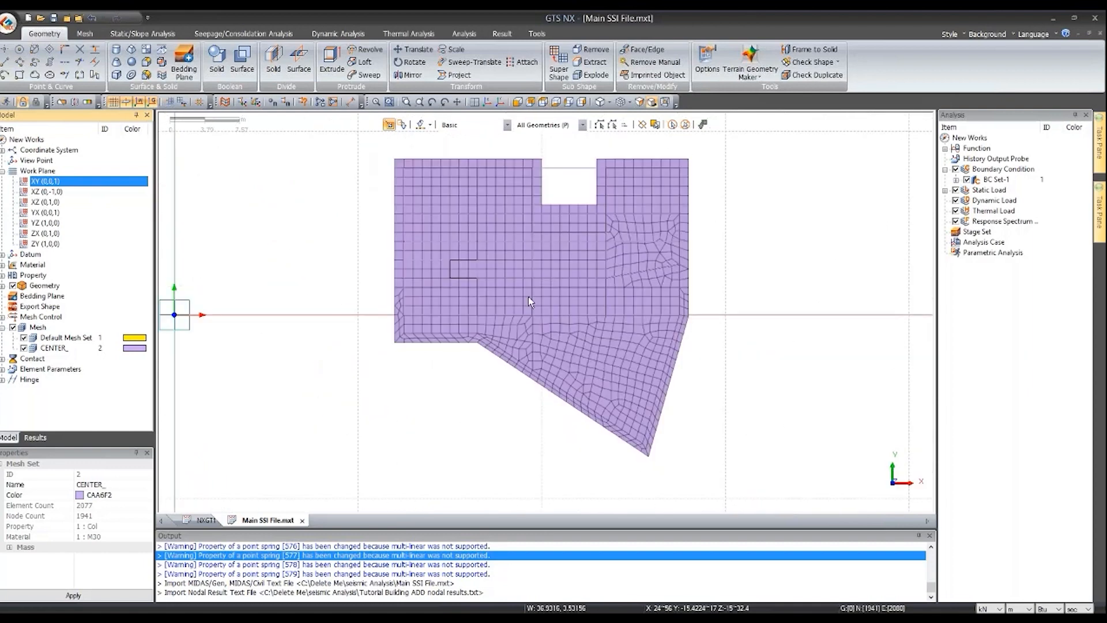
# - Set the work plane grid width to 10 m with automatic numbering and all quadrants
pyautogui.scroll(-3, 528, 296)
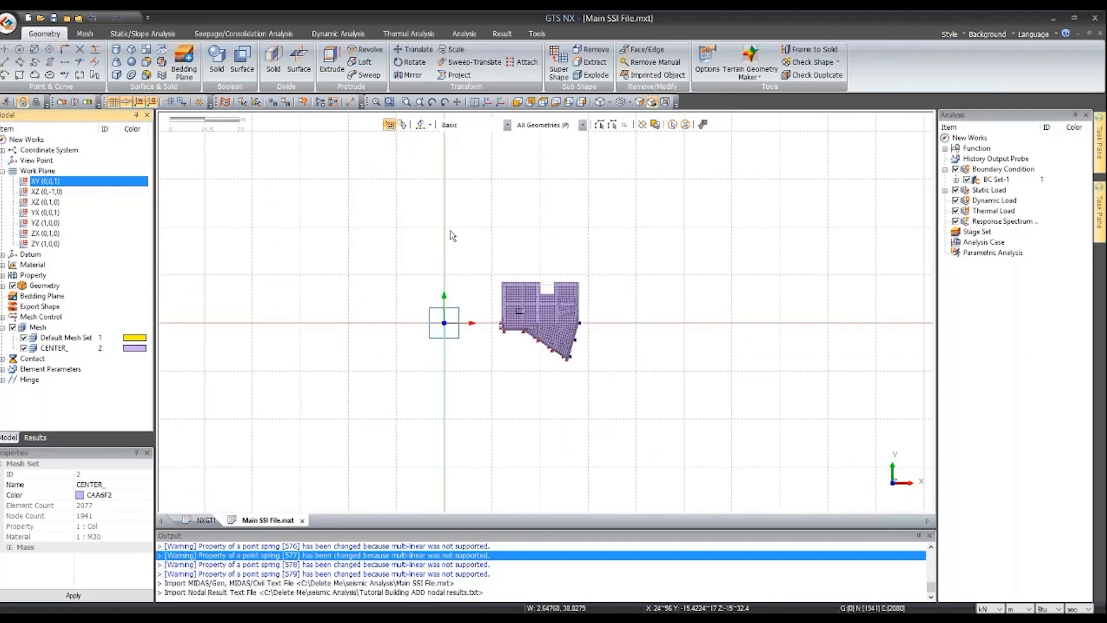
pyautogui.scroll(-1, 486, 233)
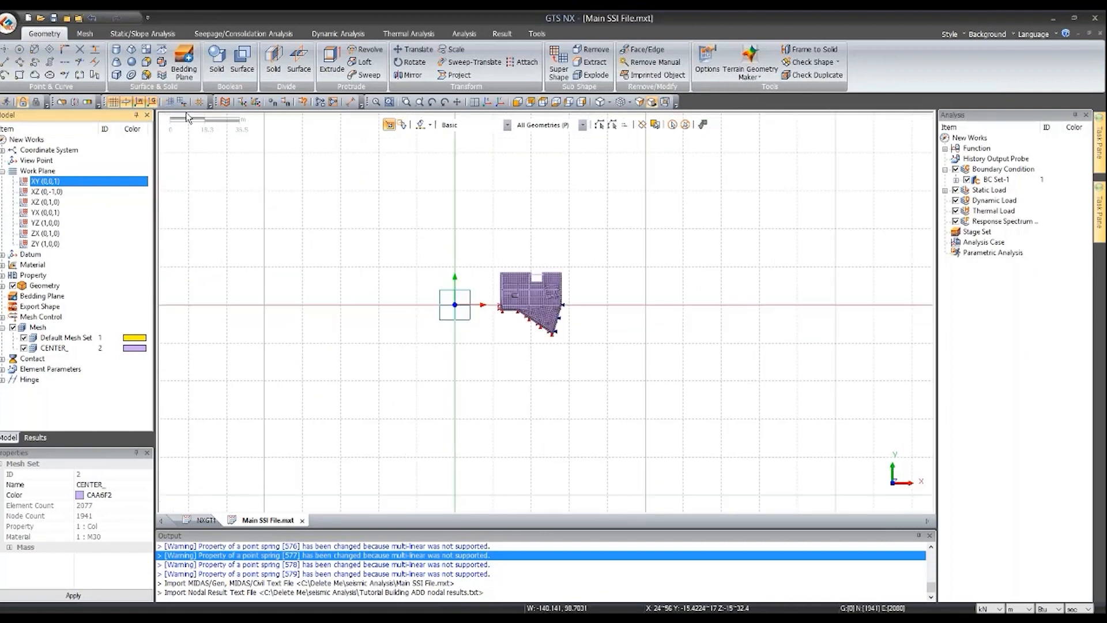
pyautogui.click(182, 103)
pyautogui.moveTo(113, 157); pyautogui.dragTo(160, 154)
pyautogui.write('10')
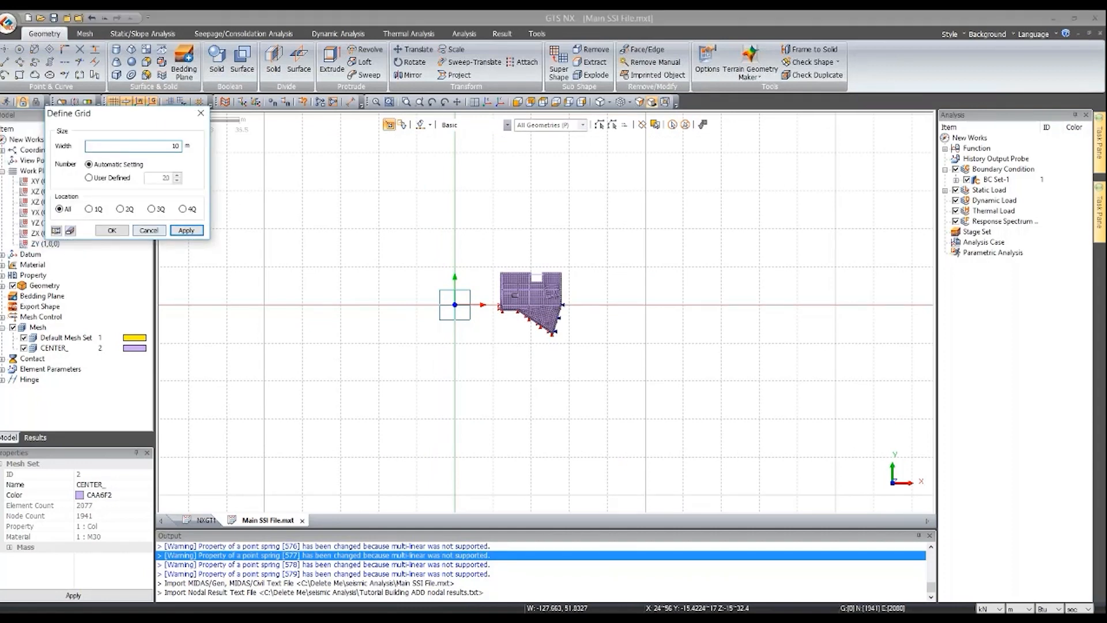
pyautogui.click(112, 230)
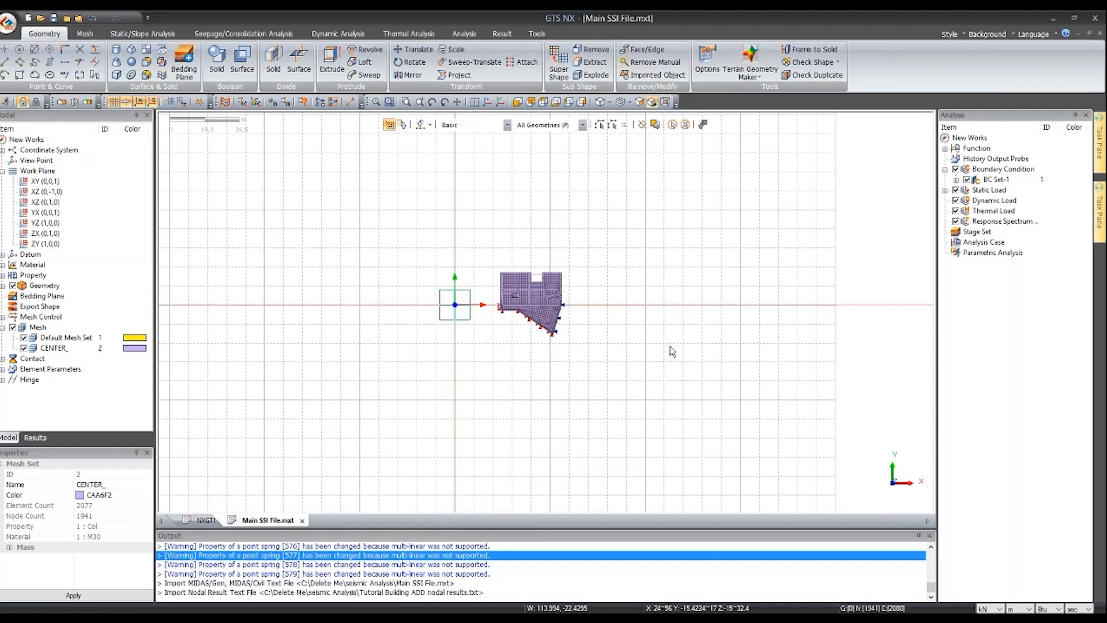
# - Draw a rectangle wire around the building from corner (-10, 30) to the opposite corner at relative offset (90, -60), without making a face
pyautogui.scroll(1, 672, 351)
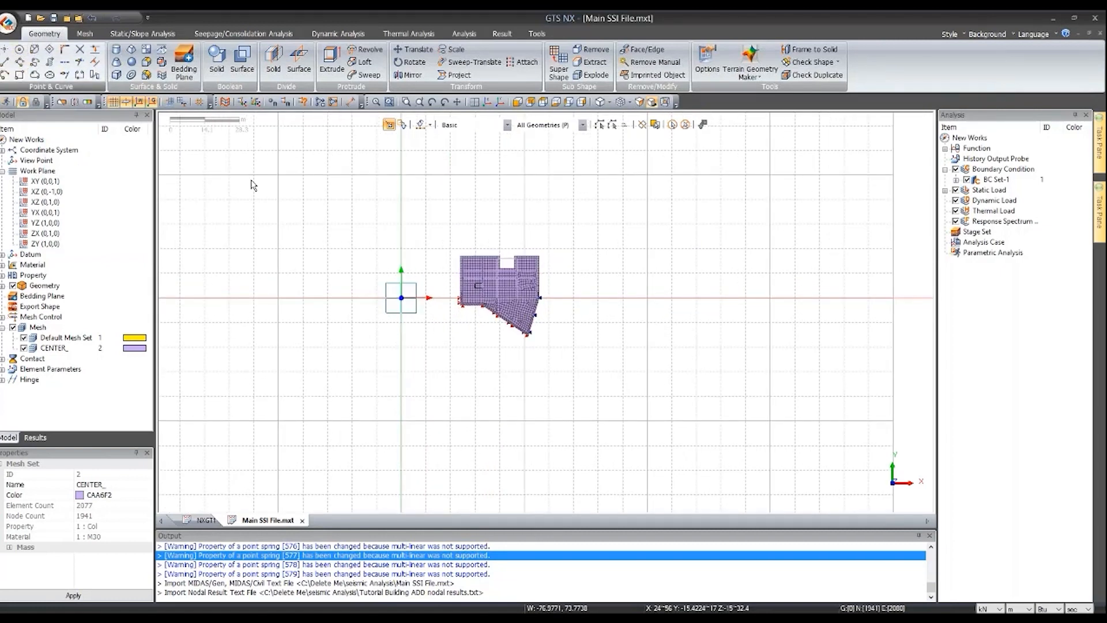
pyautogui.click(19, 74)
pyautogui.moveTo(74, 124); pyautogui.dragTo(221, 160)
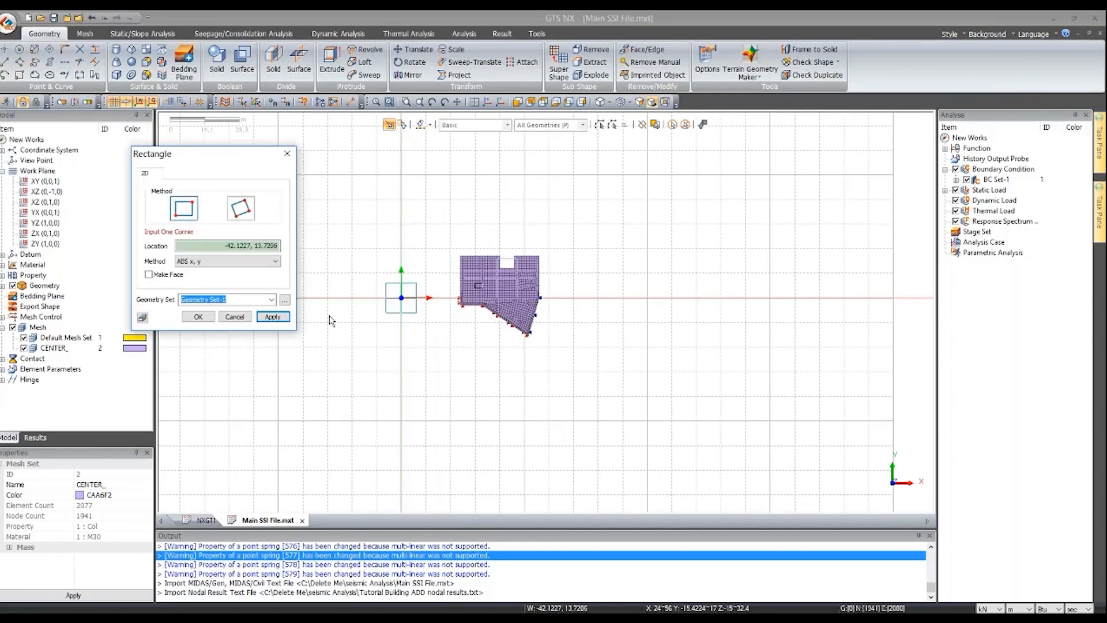
pyautogui.click(377, 224)
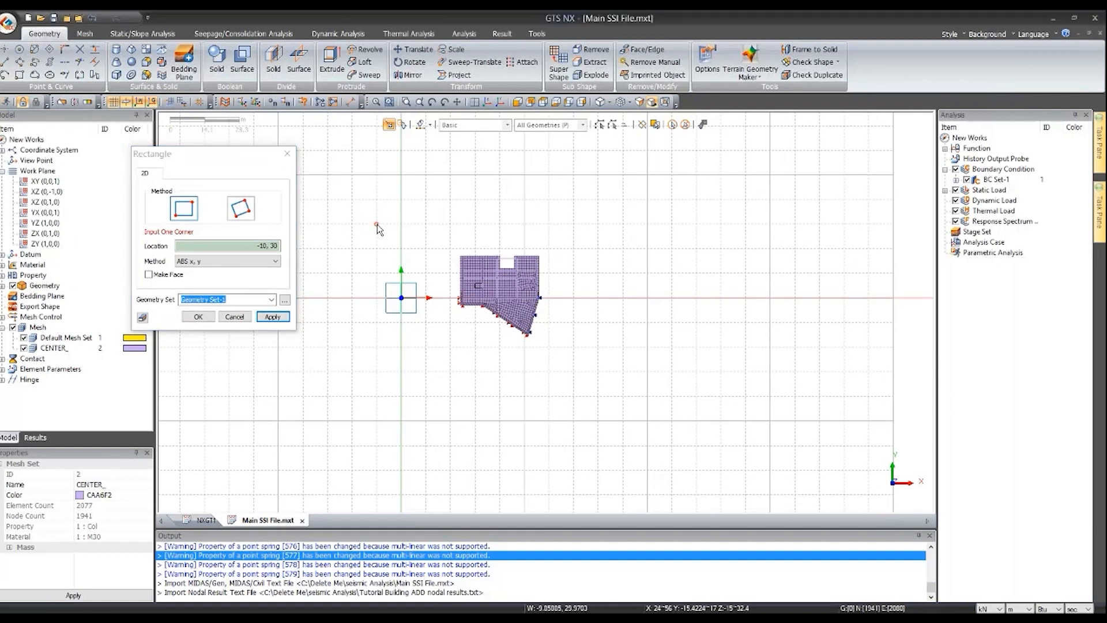
pyautogui.click(603, 374)
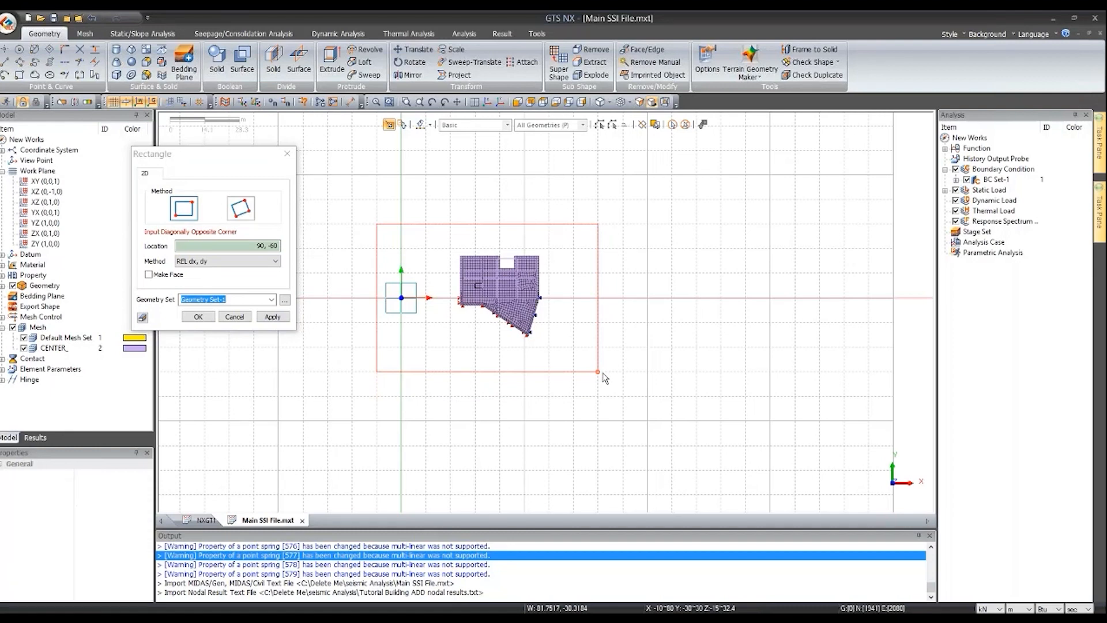
pyautogui.click(232, 318)
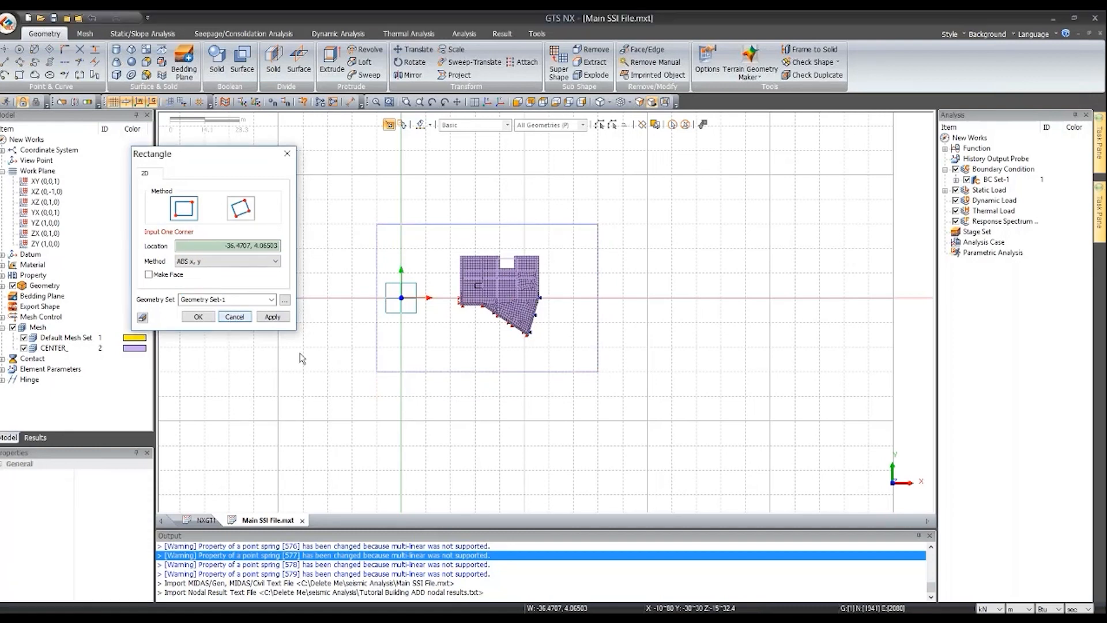
# - Examine the rectangle around the building and its piles in 3D and restore the isometric view
pyautogui.click(486, 102)
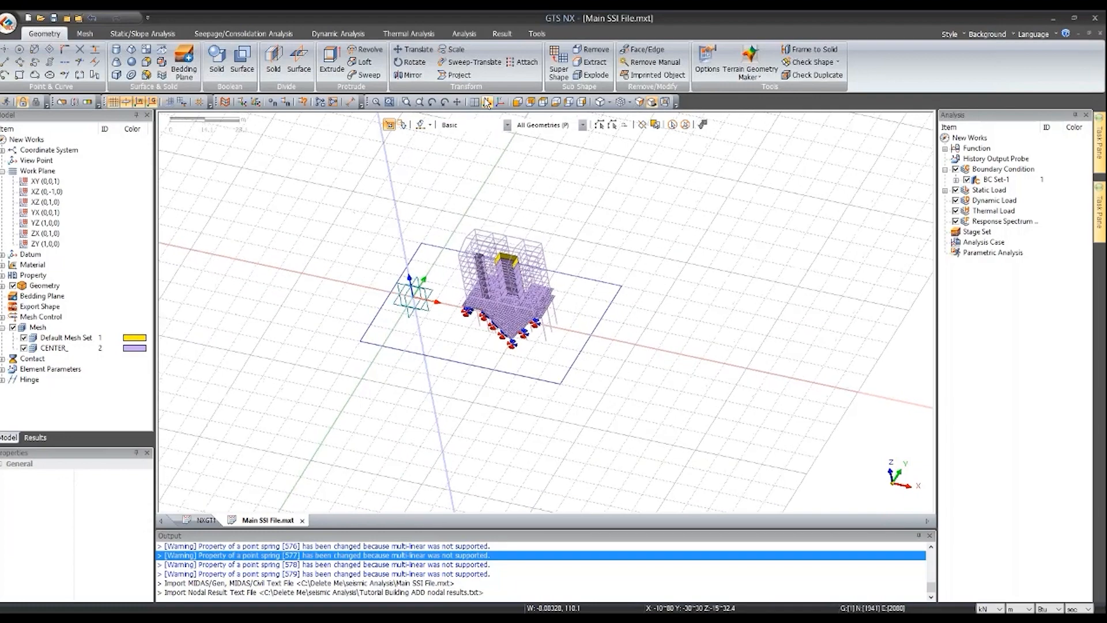
pyautogui.moveTo(618, 382); pyautogui.dragTo(560, 437, button='middle')
pyautogui.moveTo(455, 396); pyautogui.dragTo(487, 347, button='middle')
pyautogui.scroll(3, 614, 421)
pyautogui.moveTo(596, 302); pyautogui.dragTo(602, 372, button='middle')
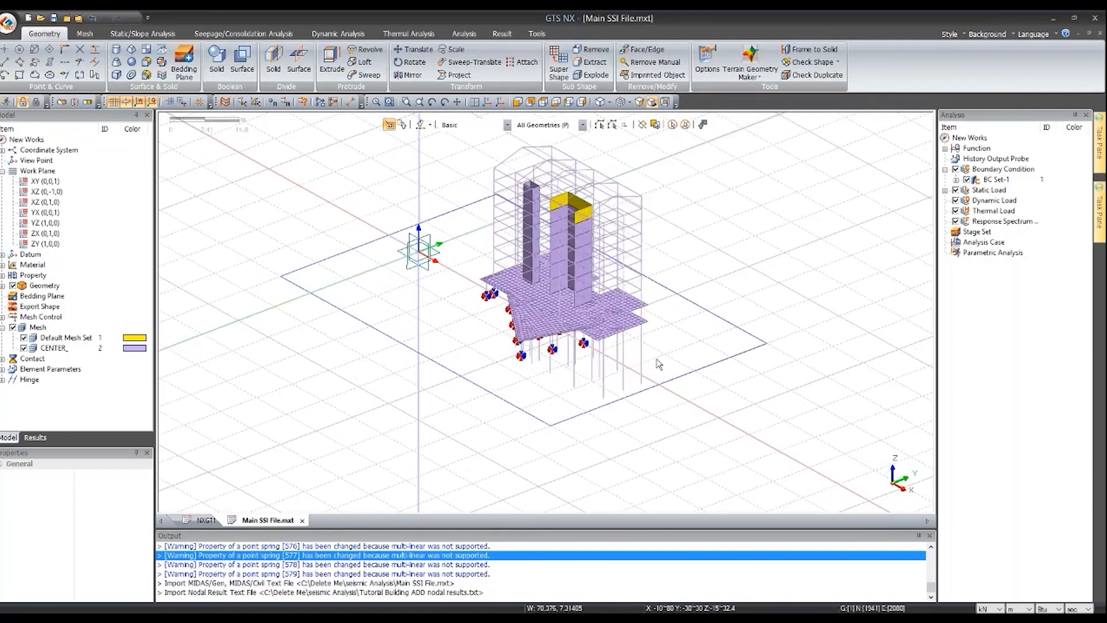
pyautogui.moveTo(655, 388); pyautogui.dragTo(692, 289, button='middle')
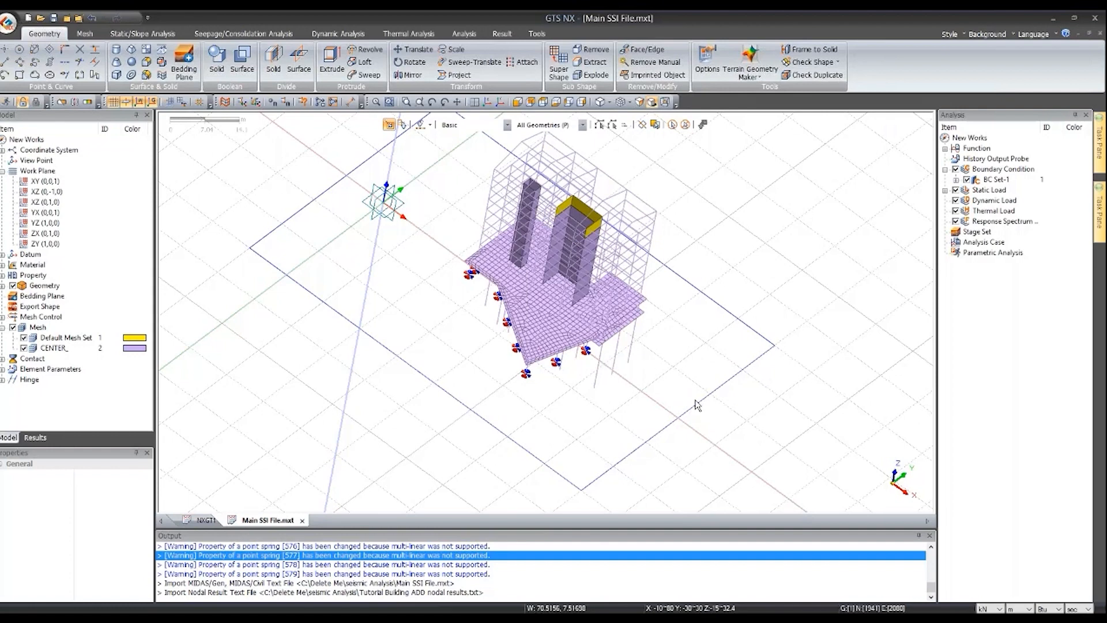
pyautogui.click(487, 104)
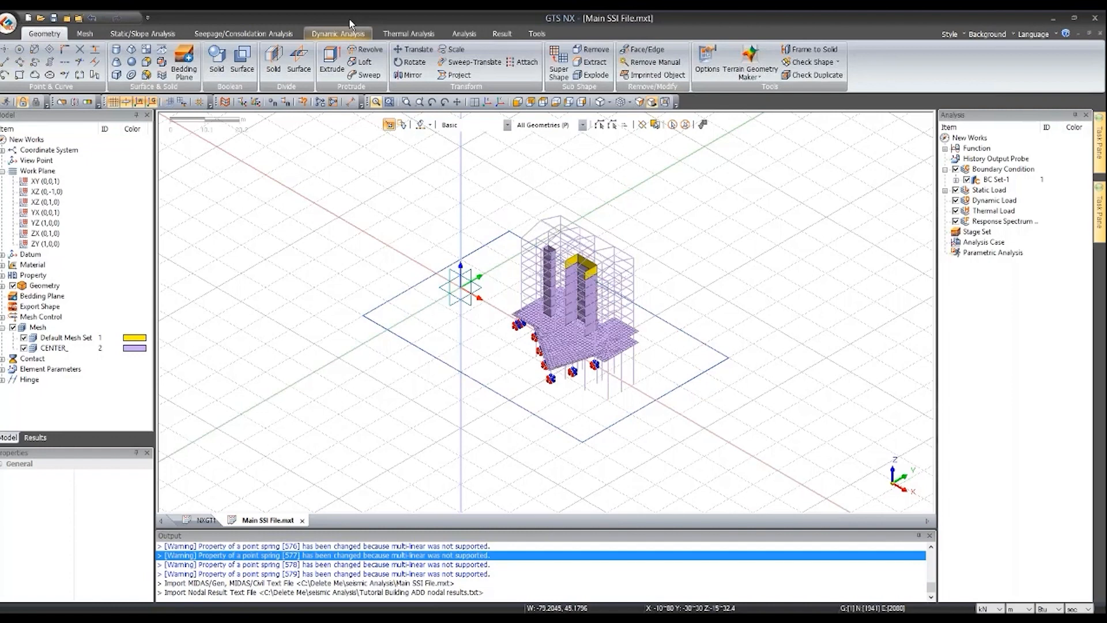
# - Start an Extrude of the rectangle, selecting it as a wire target and the vertical Z datum axis as the direction
pyautogui.click(331, 63)
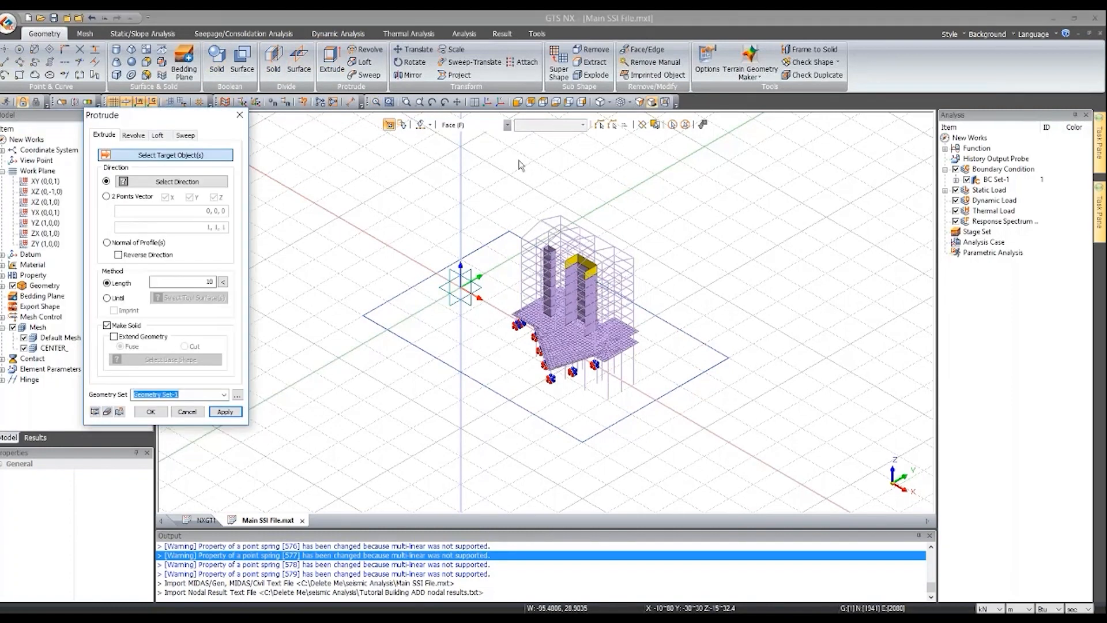
pyautogui.click(493, 102)
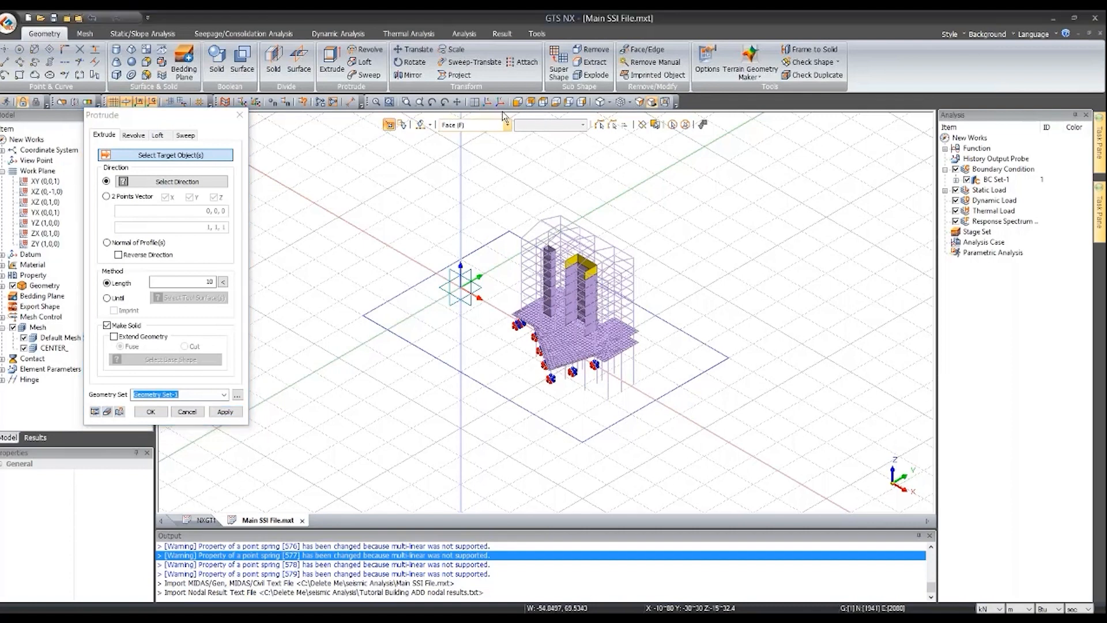
pyautogui.click(483, 124)
pyautogui.click(470, 138)
pyautogui.click(479, 248)
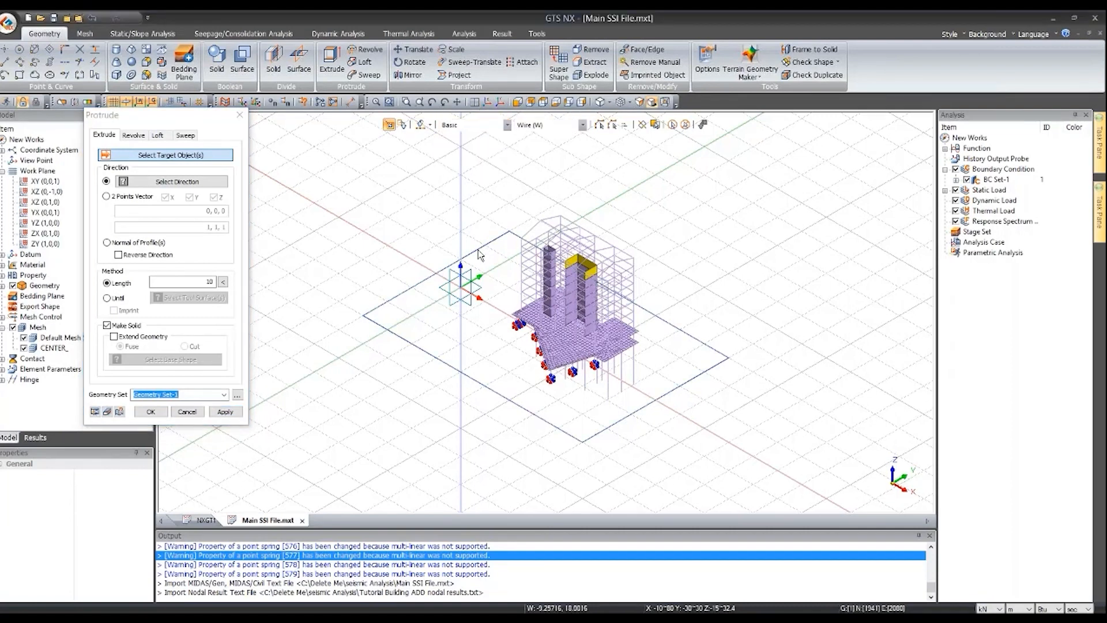
pyautogui.click(190, 182)
pyautogui.click(460, 173)
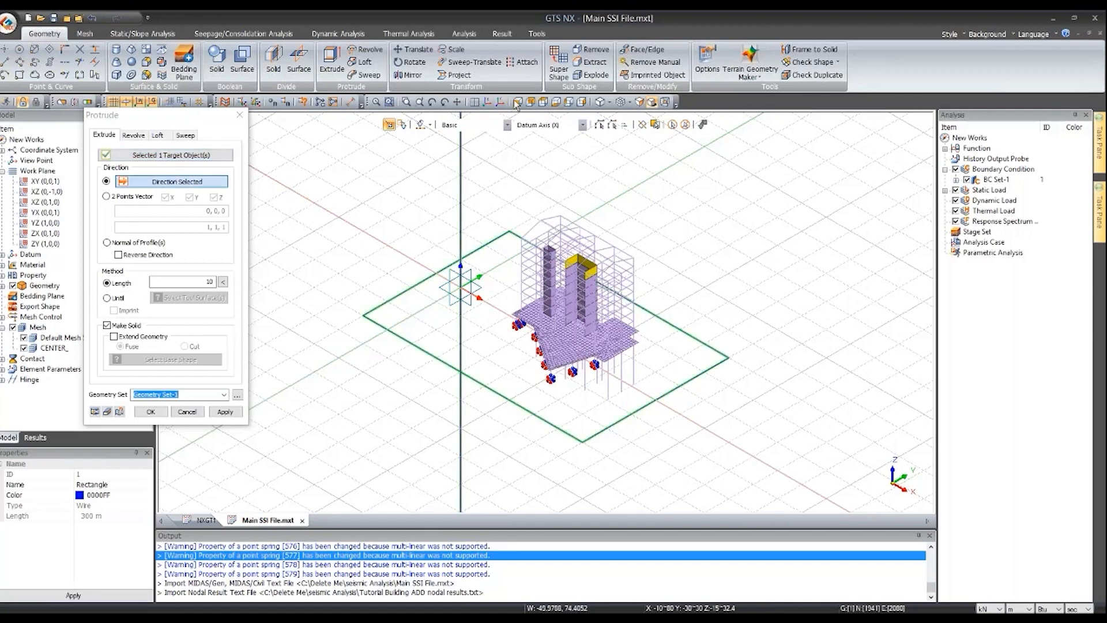
# - In front view with XZ (0,-1,0) as the work plane, preview and create the solid extrusion with a length of -25 m
pyautogui.click(517, 102)
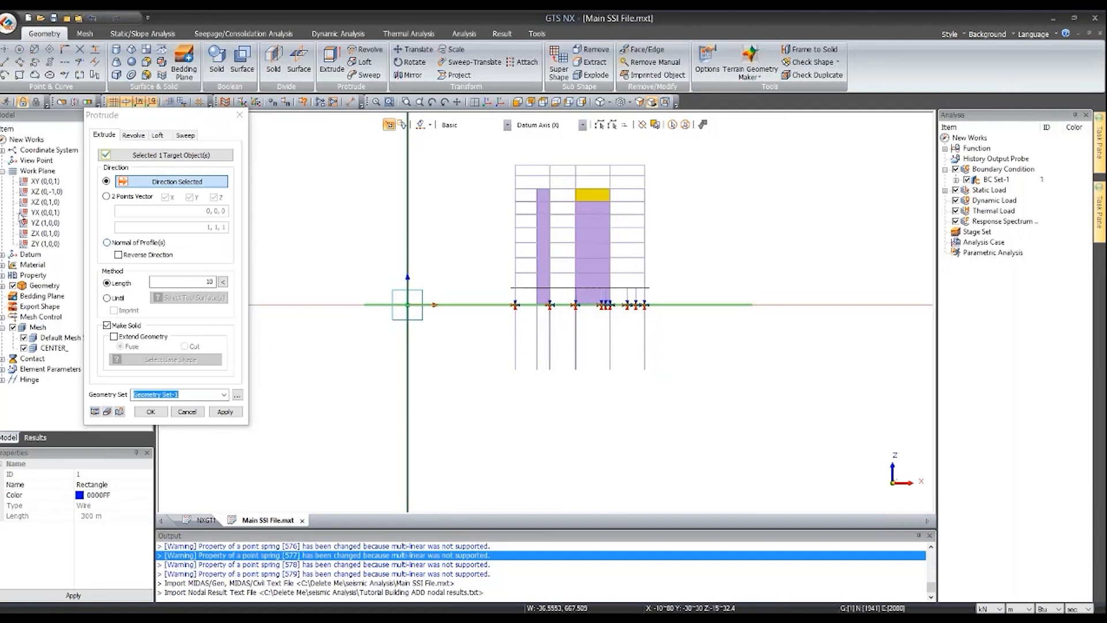
pyautogui.doubleClick(42, 192)
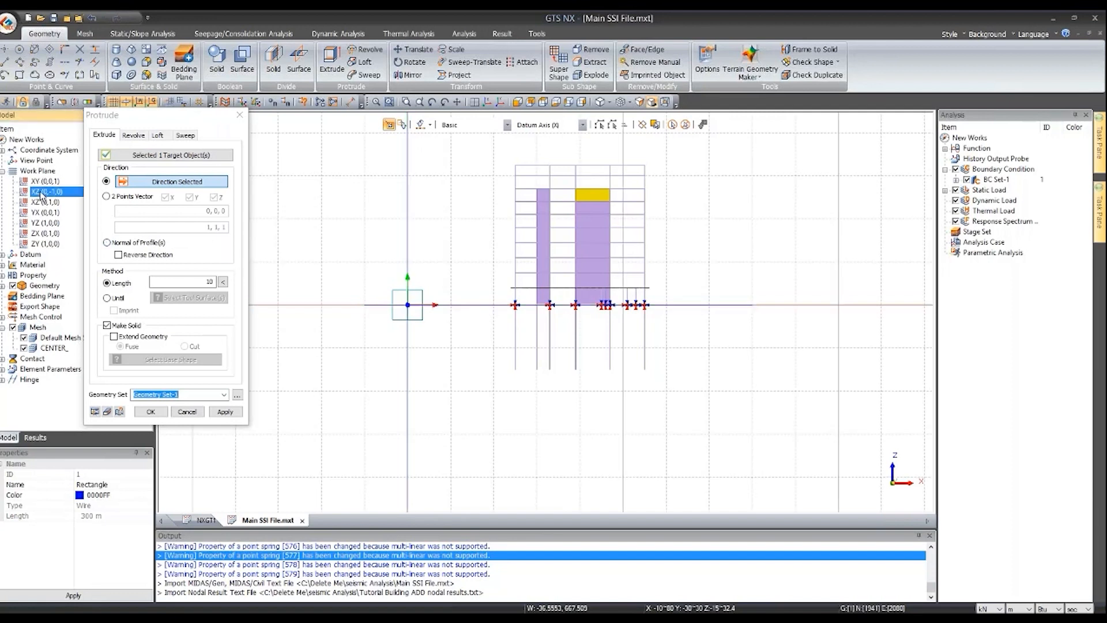
pyautogui.doubleClick(209, 281)
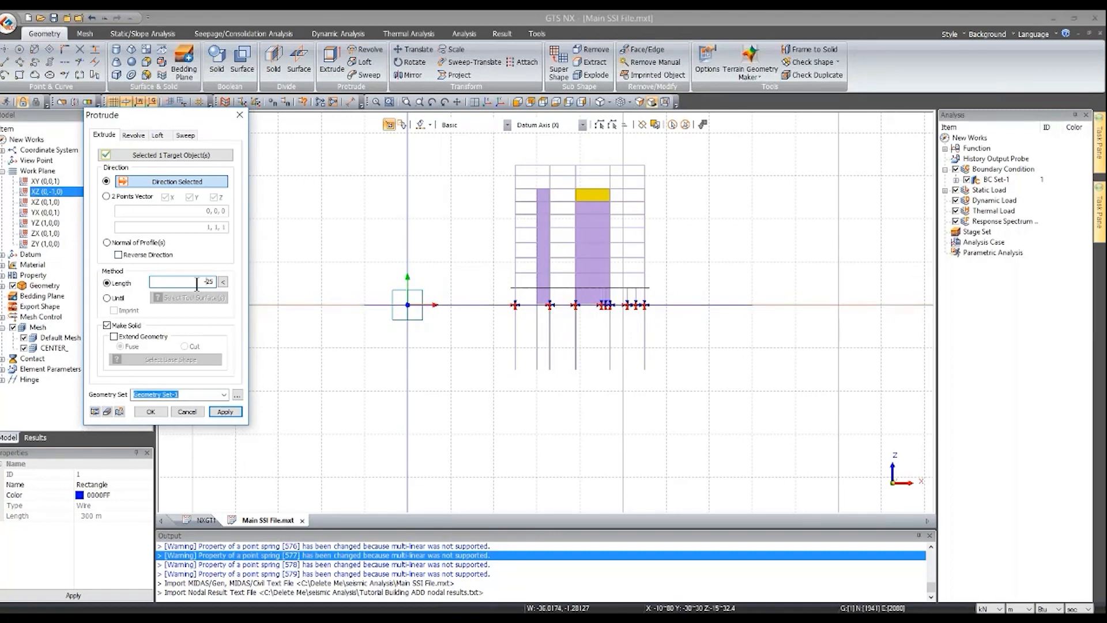
pyautogui.click(96, 412)
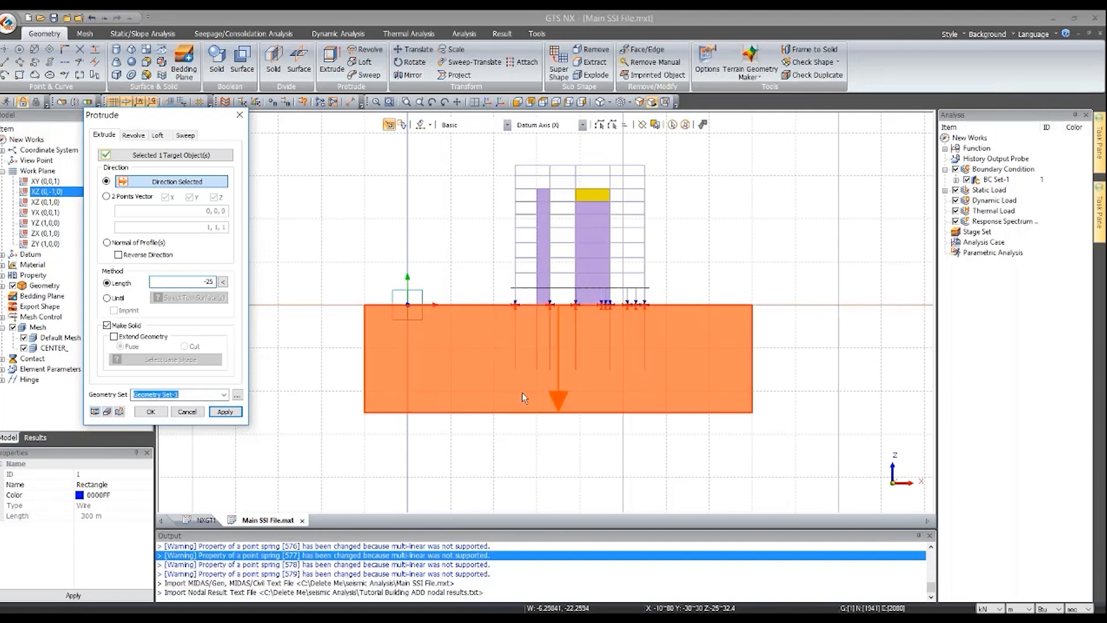
pyautogui.scroll(2, 570, 383)
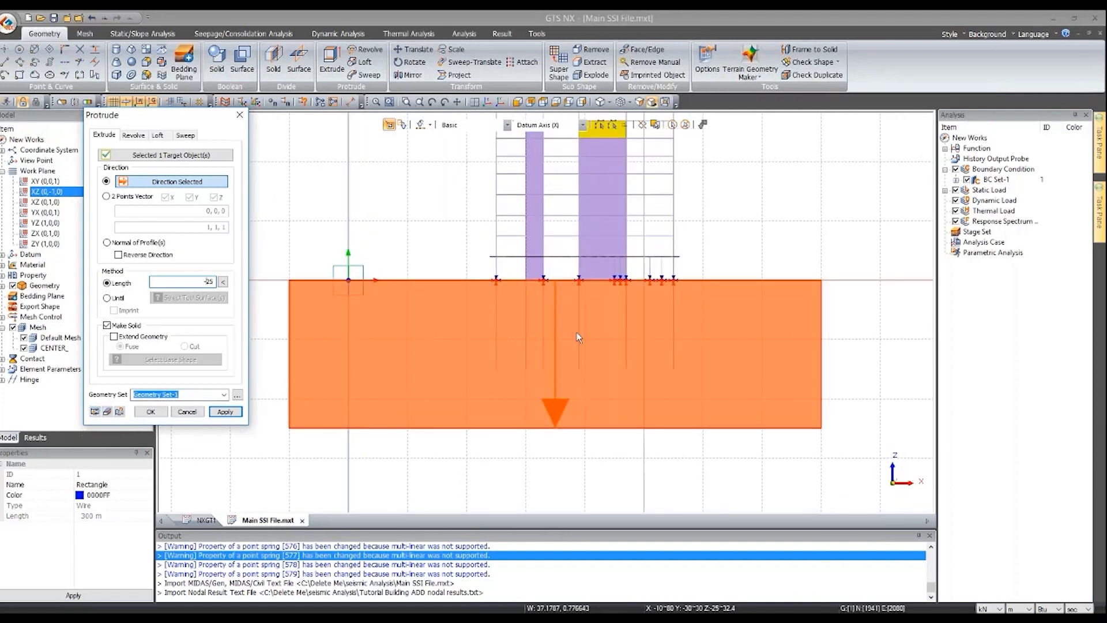
pyautogui.click(151, 411)
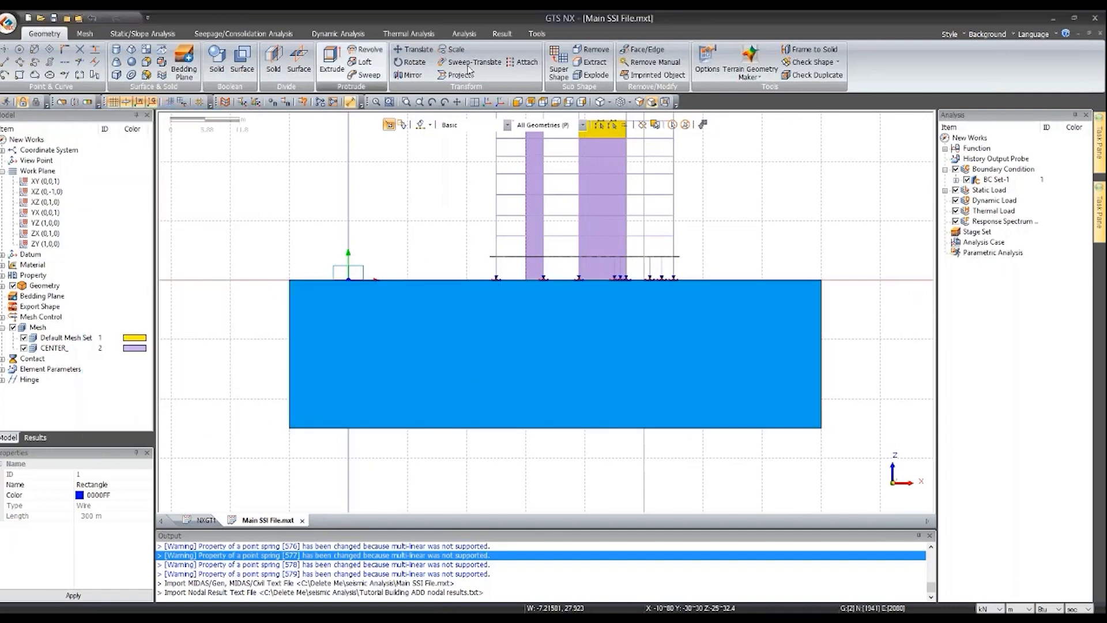
# - Return to the isometric view with XY (0,0,1) as the active work plane and inspect the soil block around the raft
pyautogui.click(487, 102)
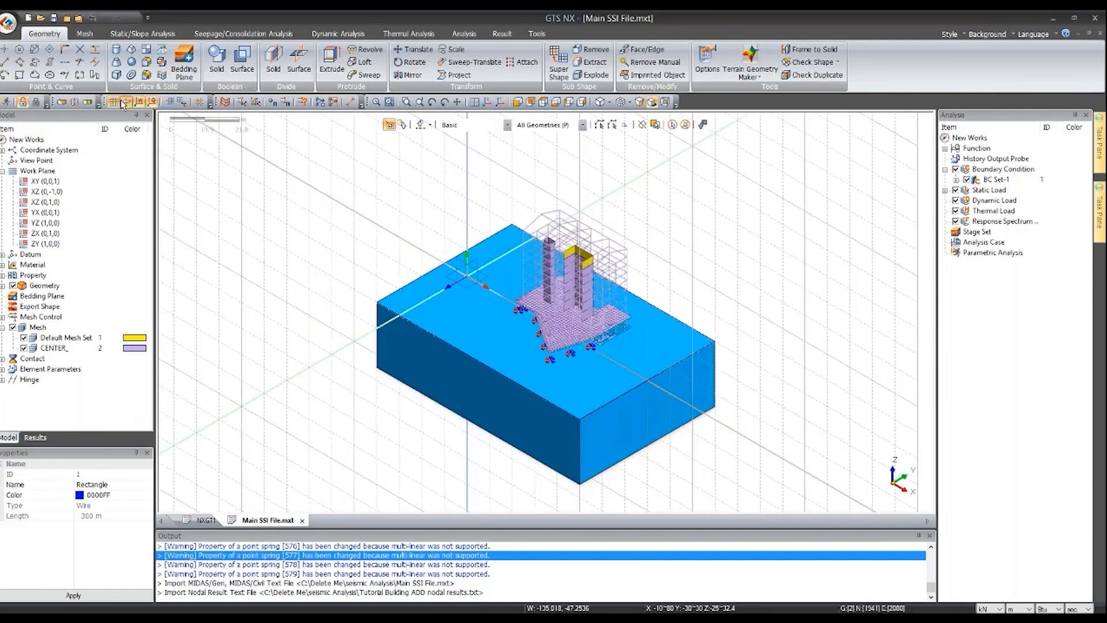
pyautogui.doubleClick(43, 181)
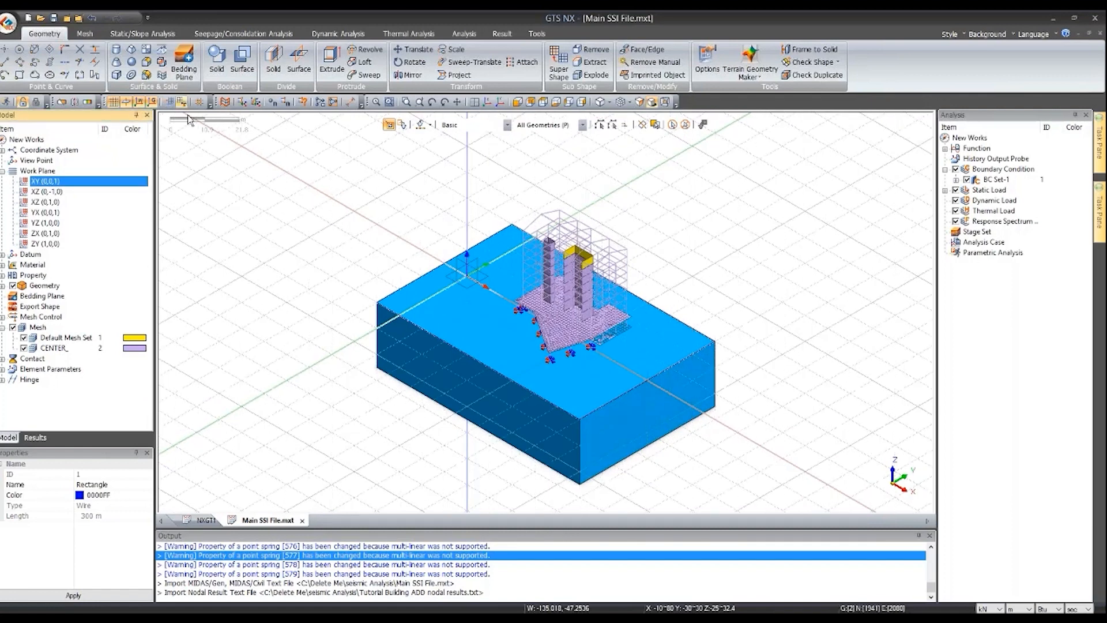
pyautogui.scroll(1, 590, 425)
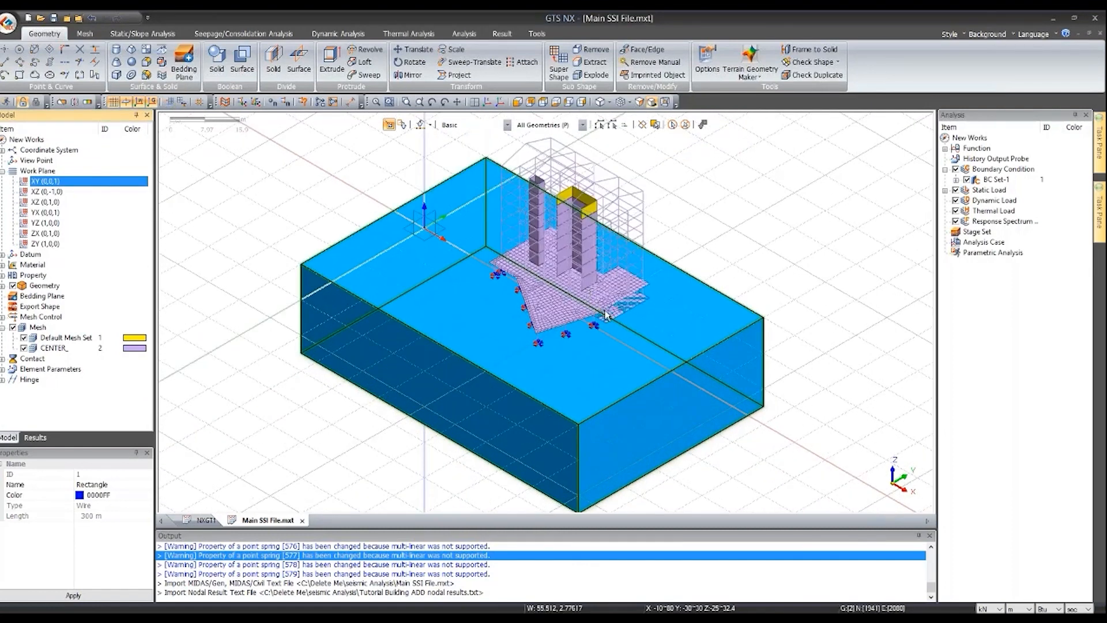
pyautogui.moveTo(615, 328); pyautogui.dragTo(605, 318, button='middle')
pyautogui.scroll(5, 605, 318)
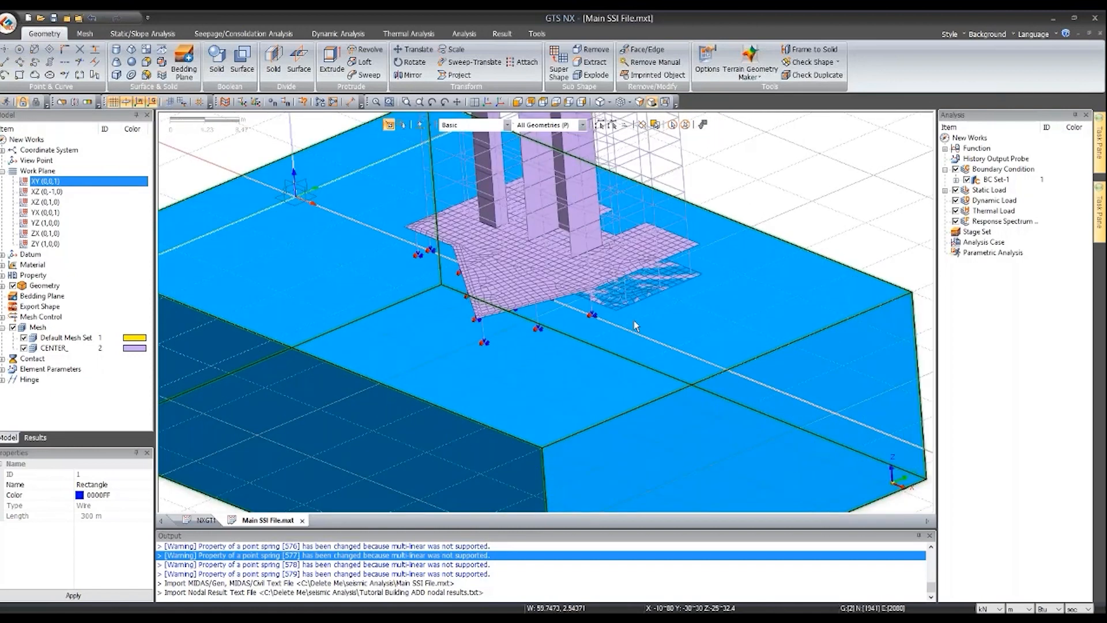
pyautogui.moveTo(647, 340); pyautogui.dragTo(651, 350, button='middle')
# - Hide the curve and solid of Geometry Set-1 and examine the piles and supports below the raft
pyautogui.click(3, 285)
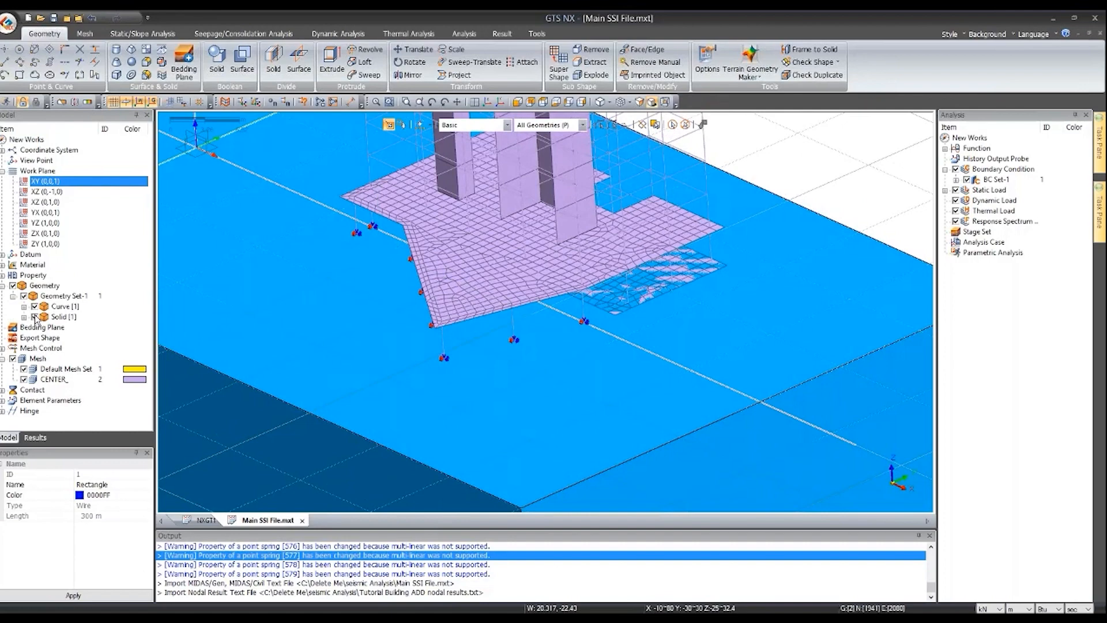
pyautogui.click(35, 316)
pyautogui.click(35, 306)
pyautogui.scroll(4, 350, 289)
pyautogui.moveTo(652, 383)
pyautogui.mouseDown(button='middle')
pyautogui.moveTo(594, 310)
pyautogui.moveTo(648, 378)
pyautogui.mouseUp(button='middle')
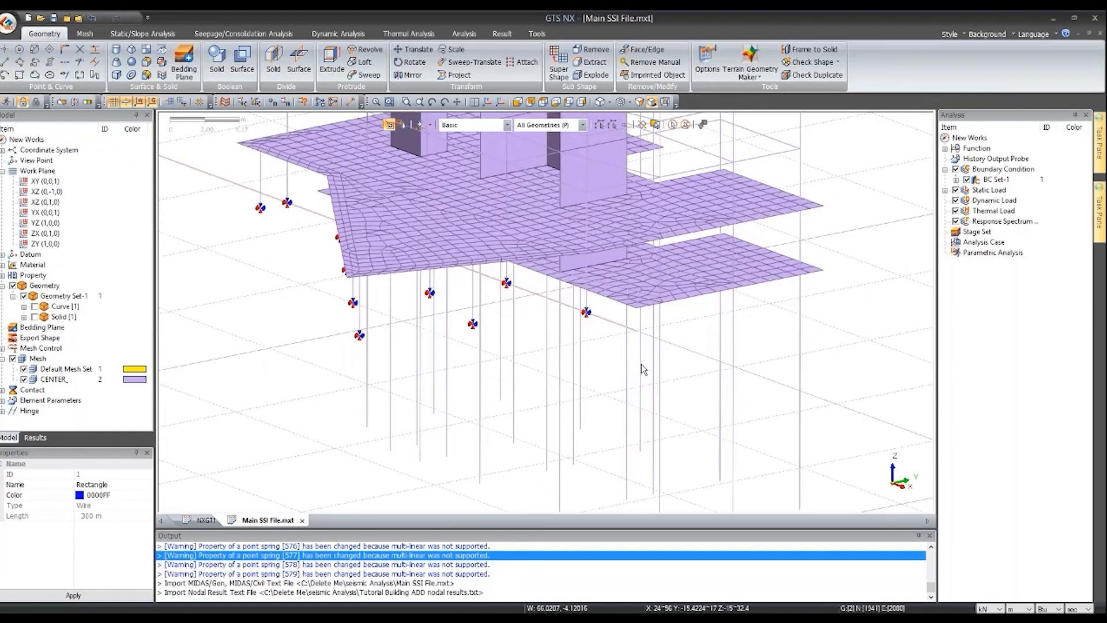
pyautogui.scroll(-2, 638, 365)
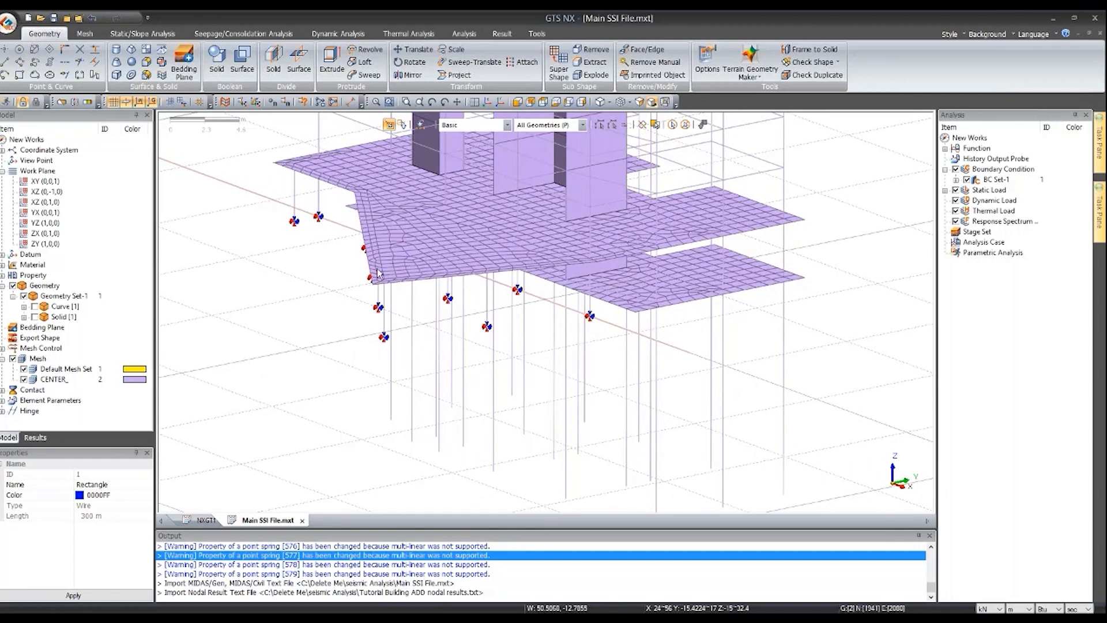
pyautogui.scroll(-2, 379, 268)
pyautogui.scroll(-2, 379, 270)
pyautogui.scroll(4, 667, 310)
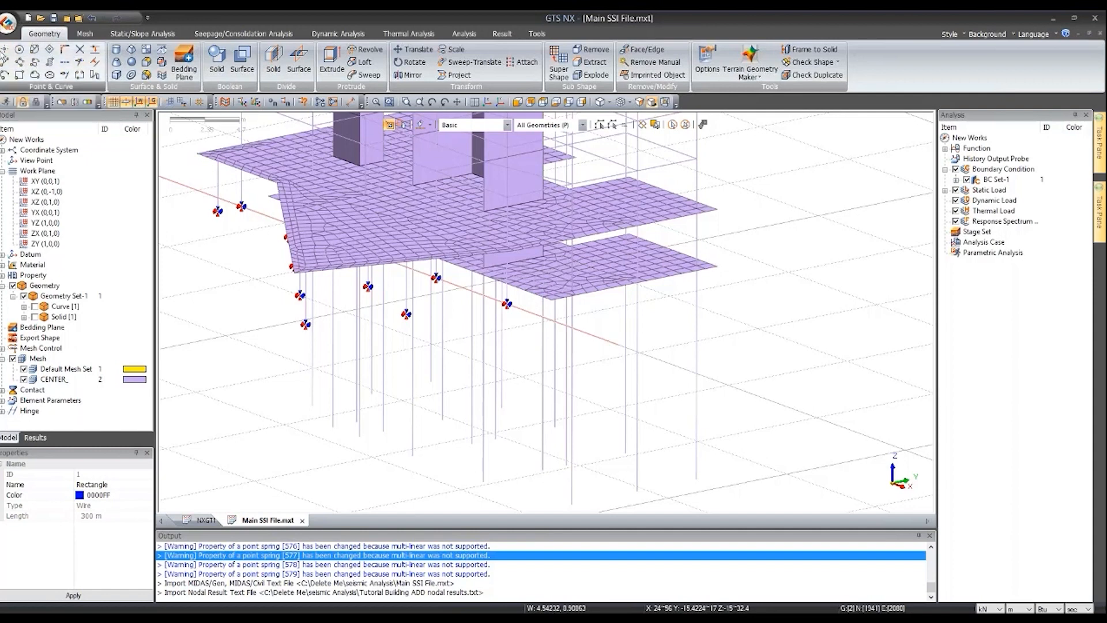
# - Start creating points by Convert Node and, in the right side view, select all pile nodes below the raft
pyautogui.press('e')
pyautogui.moveTo(83, 122); pyautogui.dragTo(246, 226)
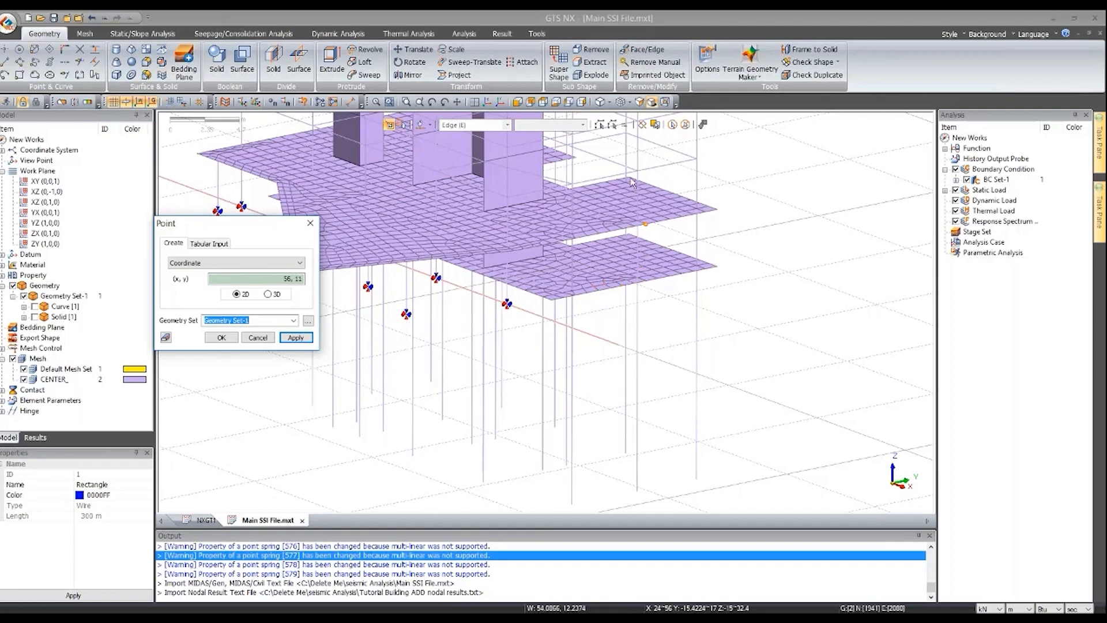
pyautogui.click(581, 104)
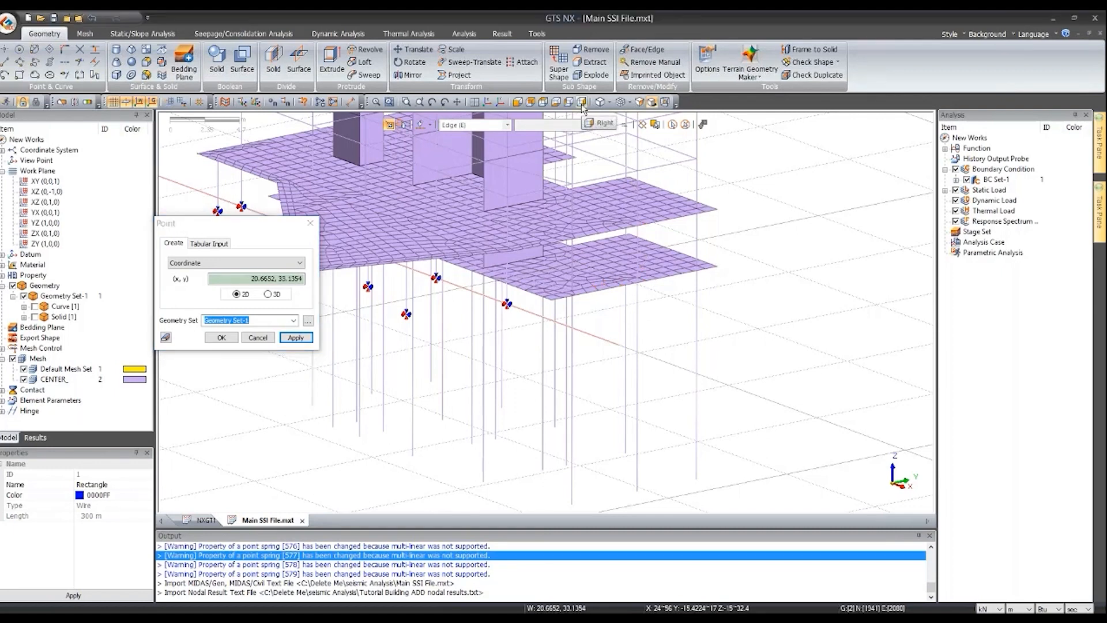
pyautogui.scroll(-4, 527, 254)
pyautogui.scroll(12, 593, 427)
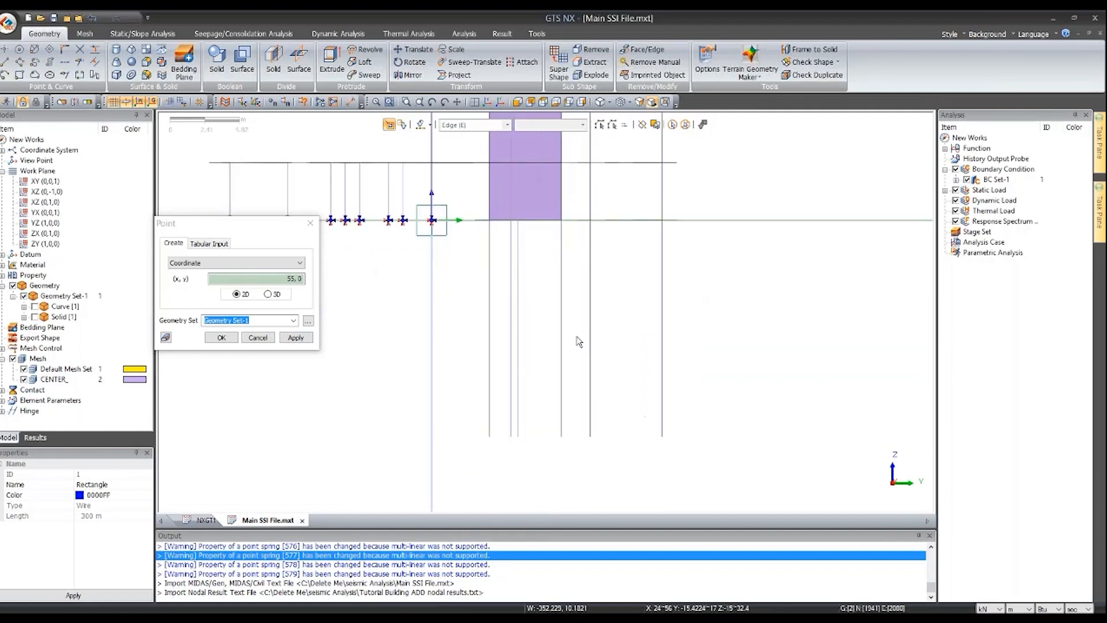
pyautogui.click(290, 263)
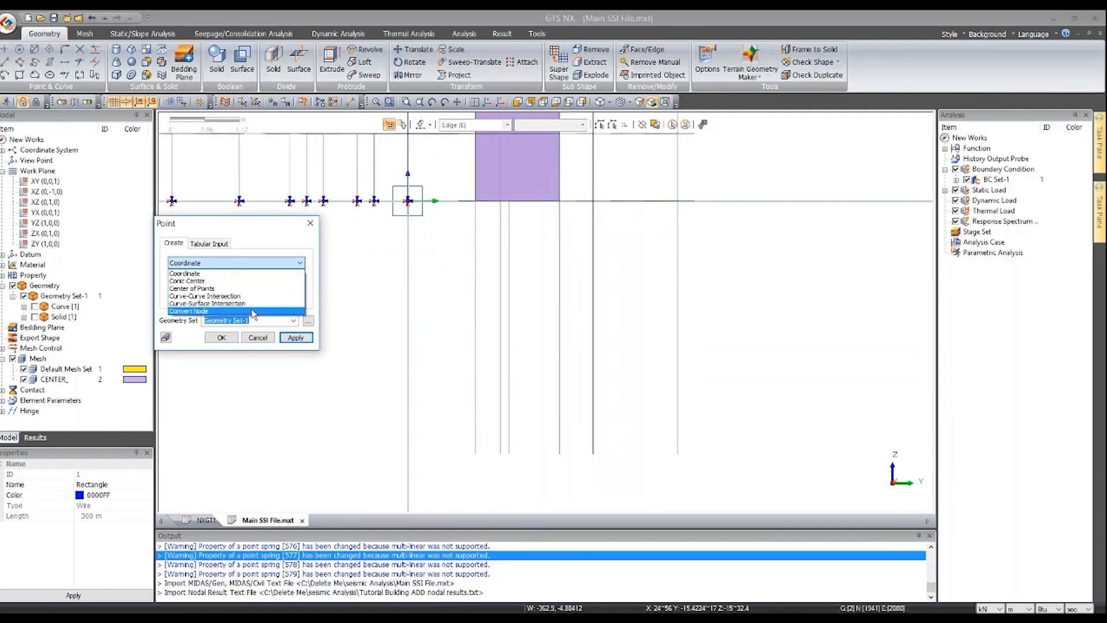
pyautogui.click(236, 310)
pyautogui.moveTo(468, 209); pyautogui.dragTo(725, 483)
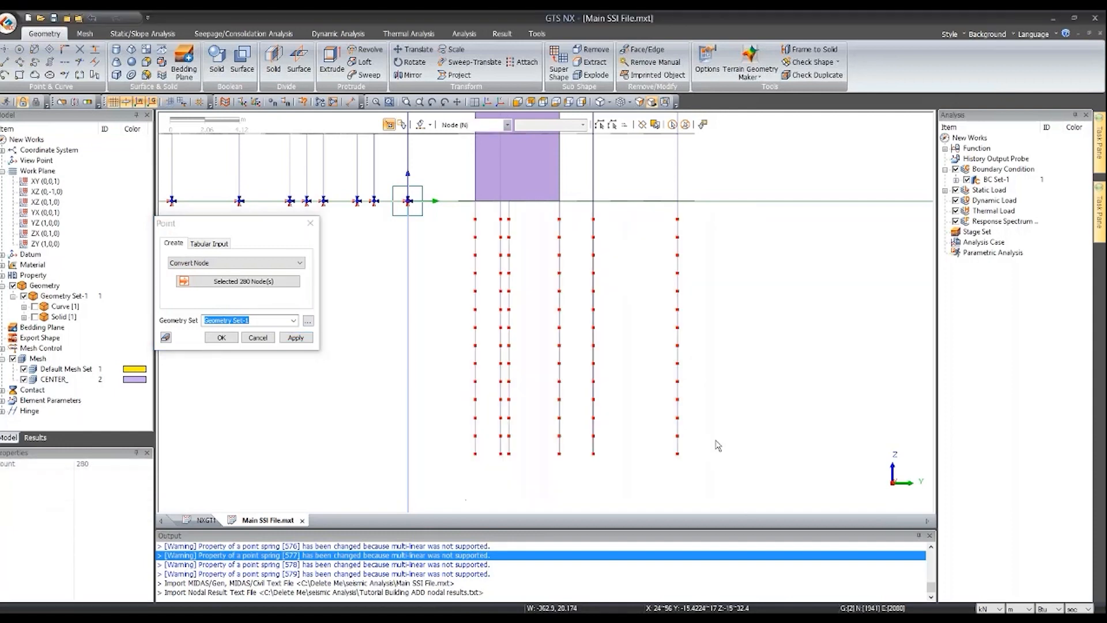
# - Check the selected pile nodes in 3D and convert them into points in Geometry Set-1
pyautogui.scroll(2, 505, 309)
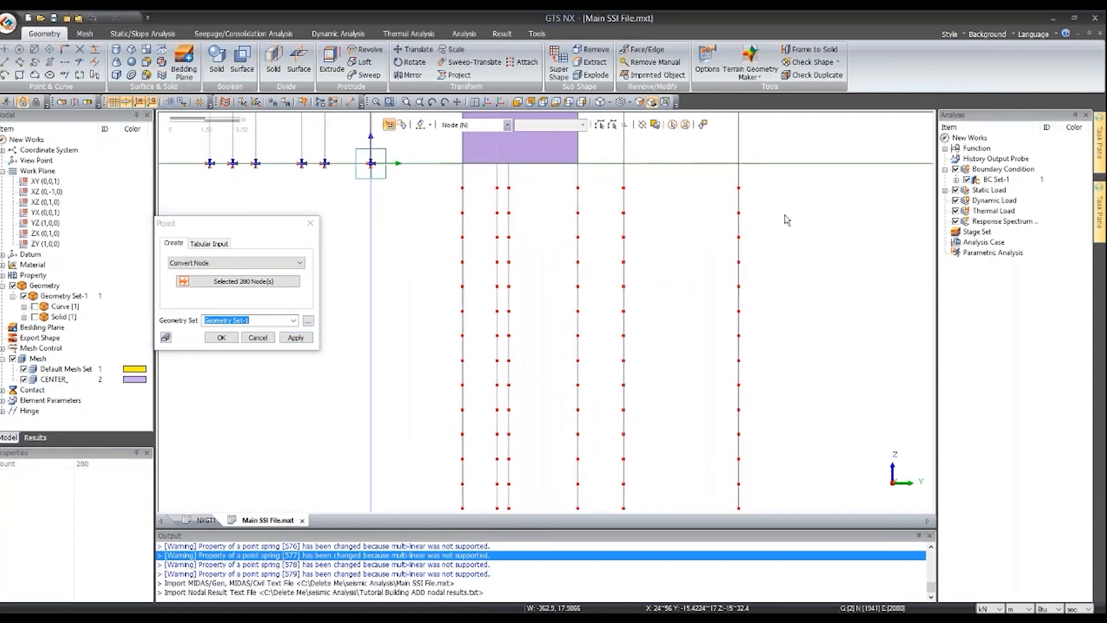
pyautogui.scroll(-2, 642, 233)
pyautogui.moveTo(656, 209); pyautogui.dragTo(563, 226, button='middle')
pyautogui.scroll(-2, 461, 393)
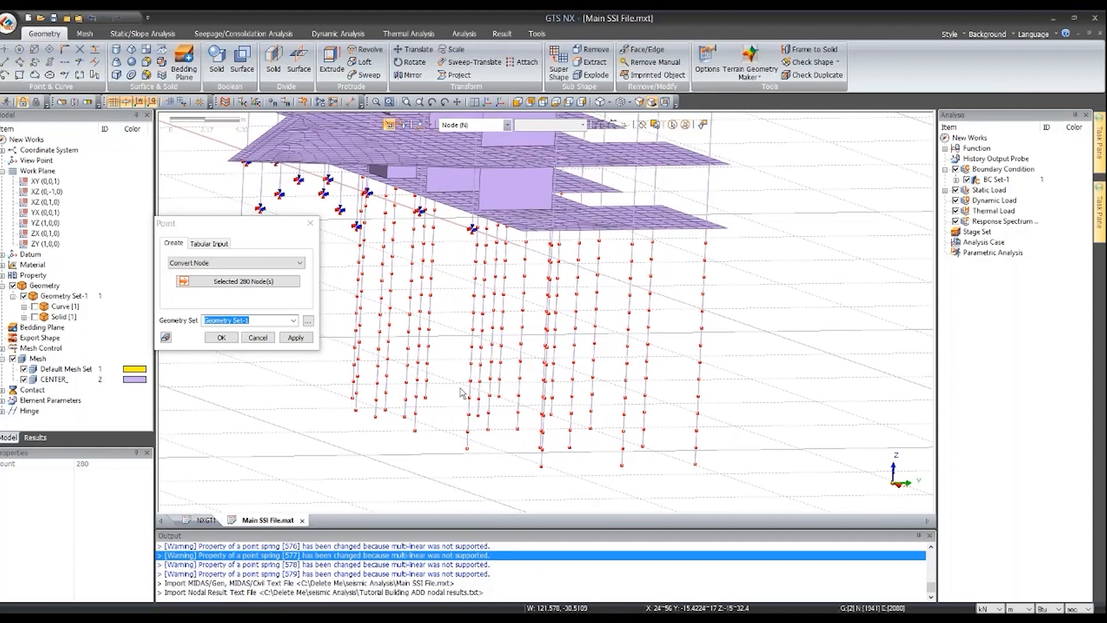
pyautogui.scroll(-2, 461, 393)
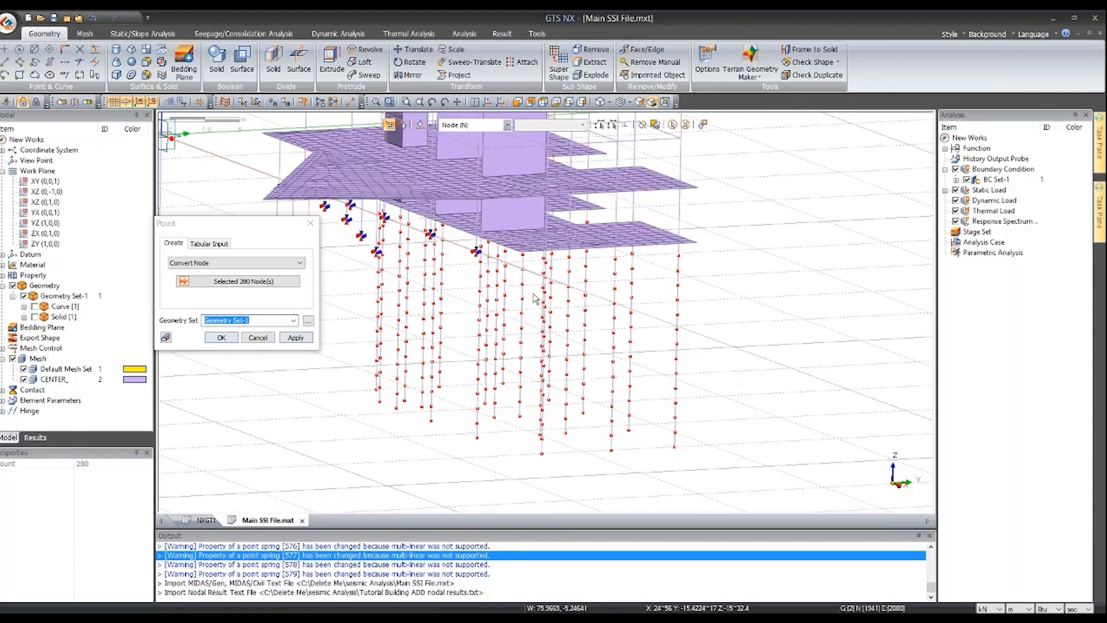
pyautogui.click(222, 337)
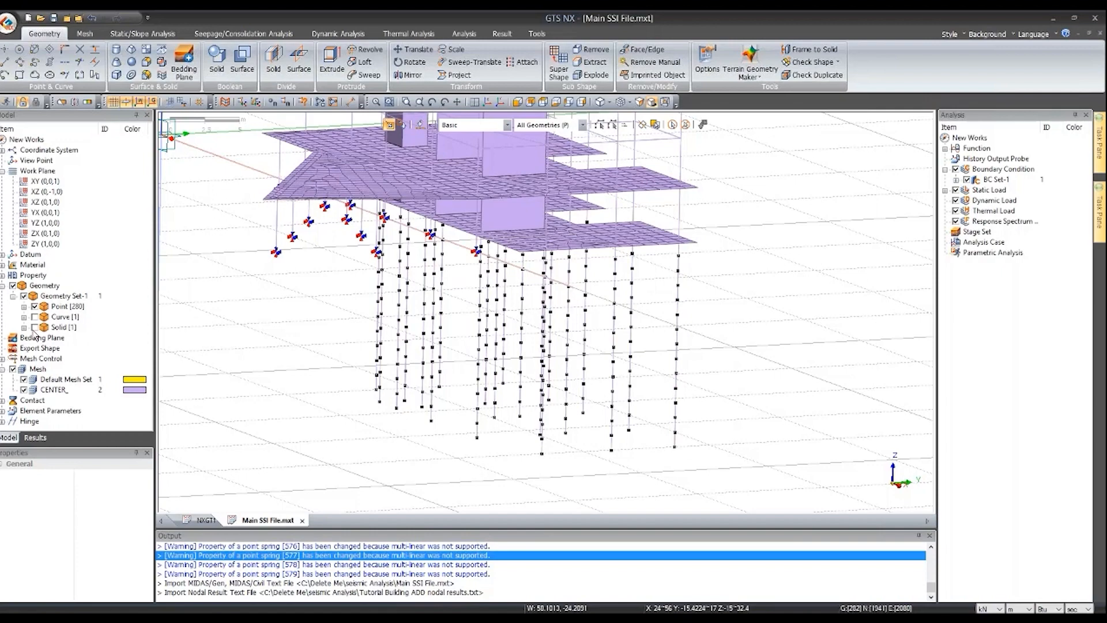
# - Examine the points along the piles beneath the raft and return to the isometric view
pyautogui.scroll(-1, 432, 336)
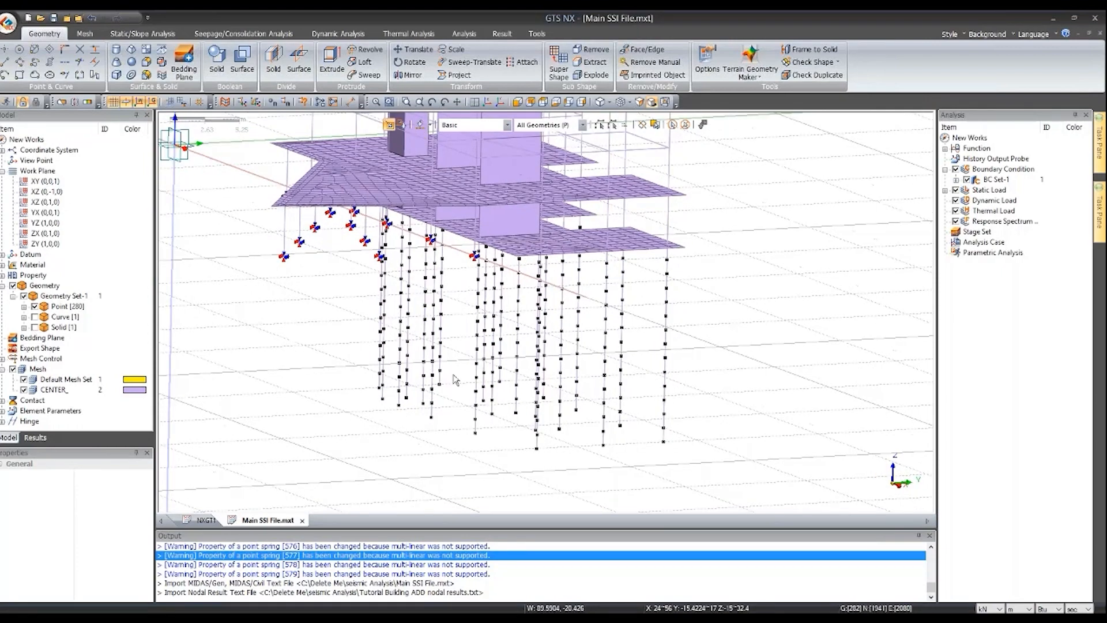
pyautogui.scroll(-3, 455, 380)
pyautogui.moveTo(455, 242); pyautogui.dragTo(494, 288, button='middle')
pyautogui.scroll(-6, 494, 288)
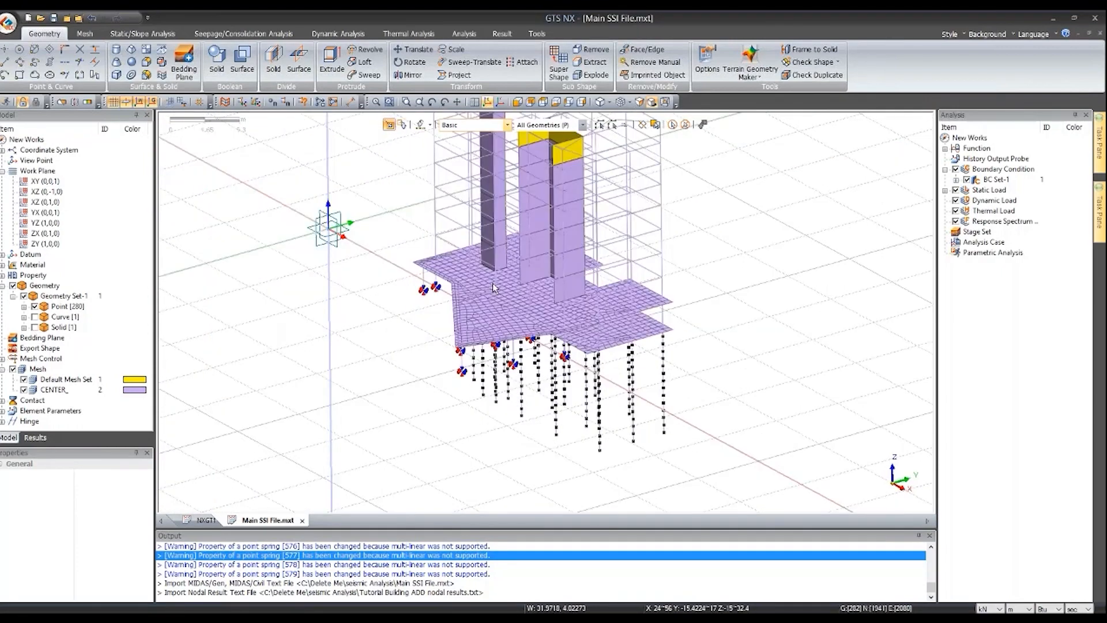
pyautogui.scroll(-6, 494, 288)
pyautogui.moveTo(521, 407); pyautogui.dragTo(580, 399, button='middle')
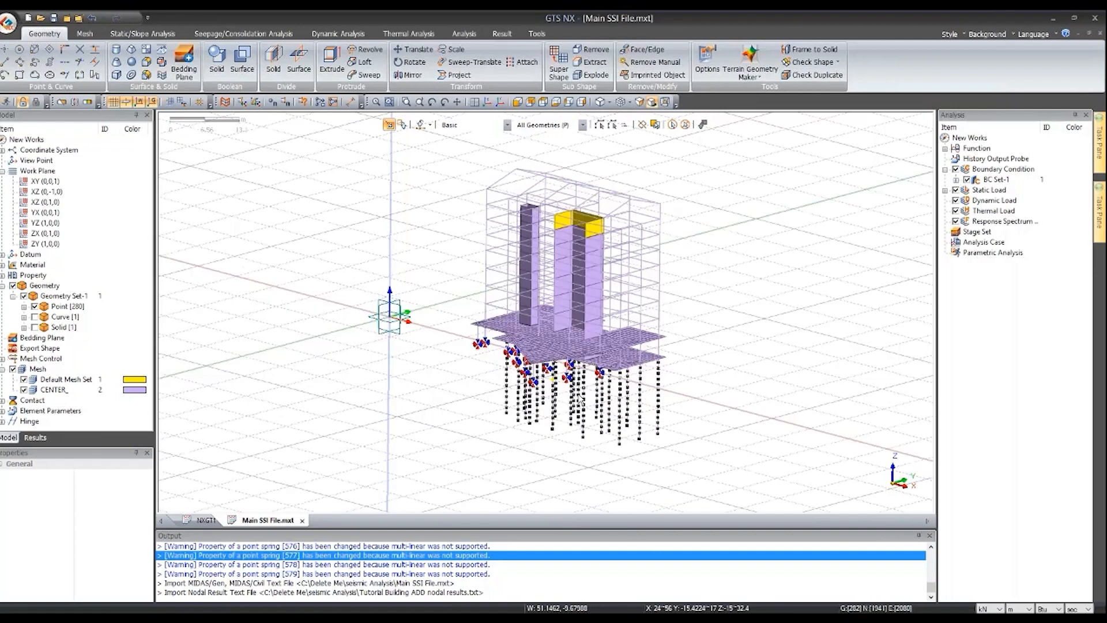
pyautogui.scroll(9, 576, 392)
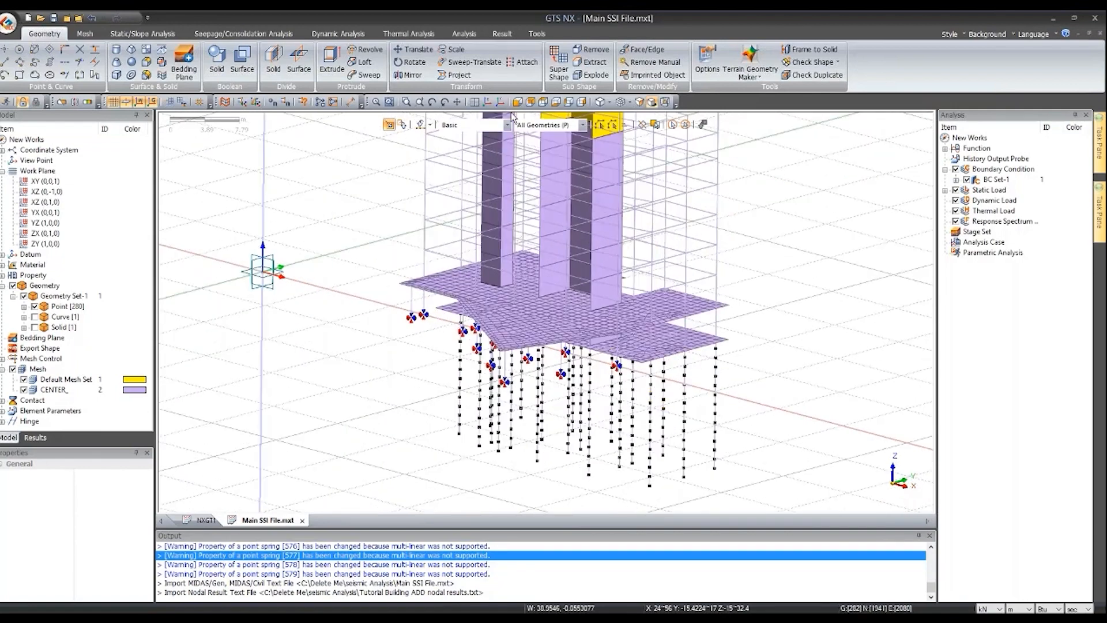
pyautogui.click(490, 104)
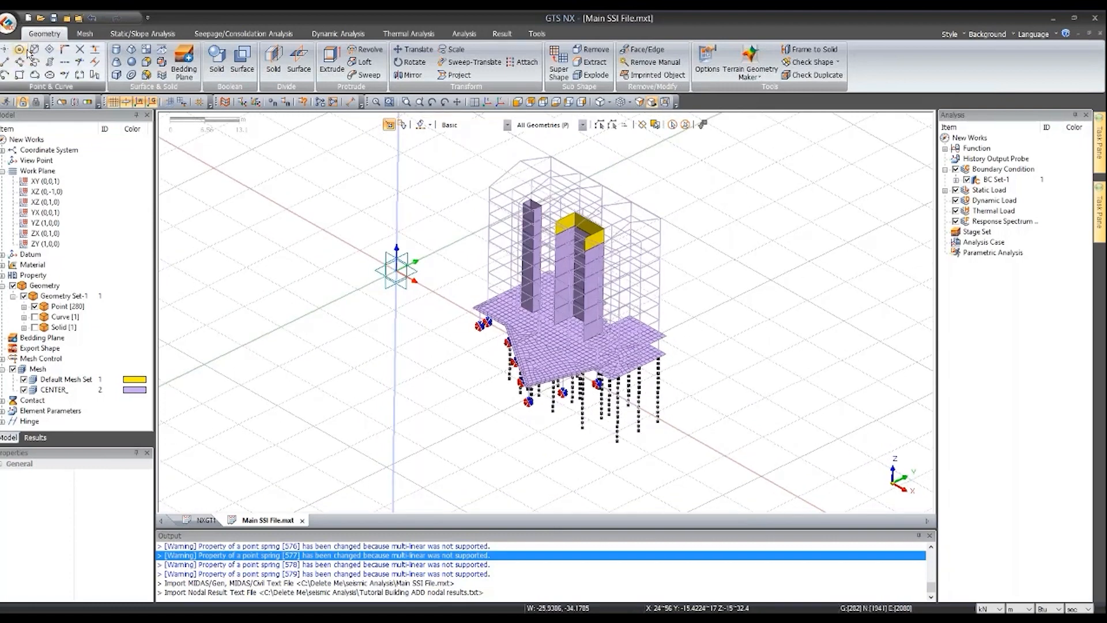
pyautogui.click(85, 35)
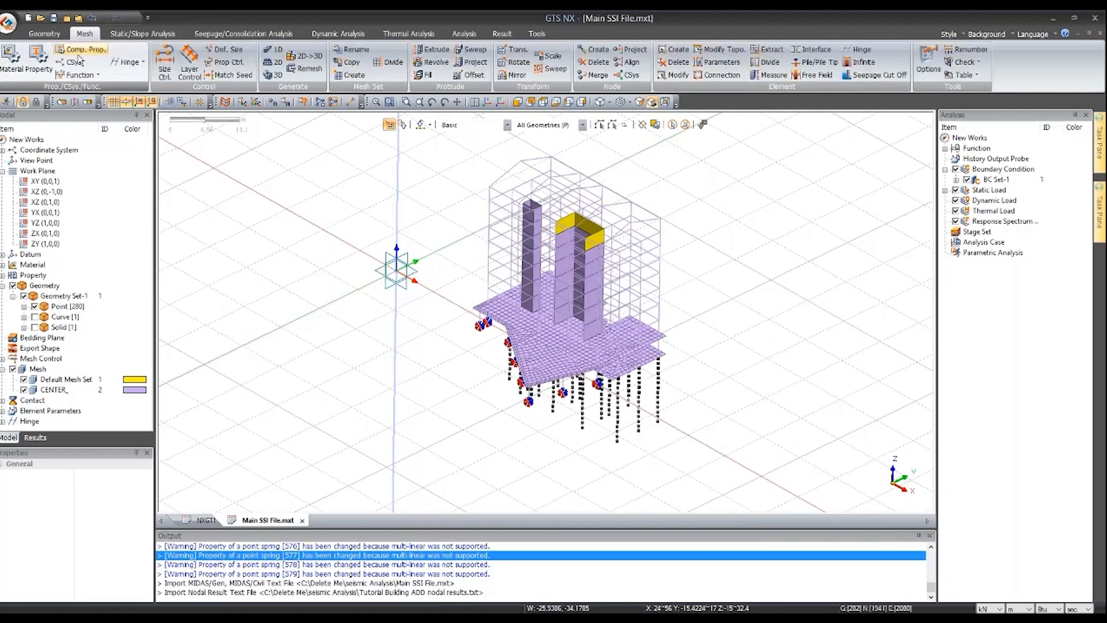
pyautogui.click(44, 33)
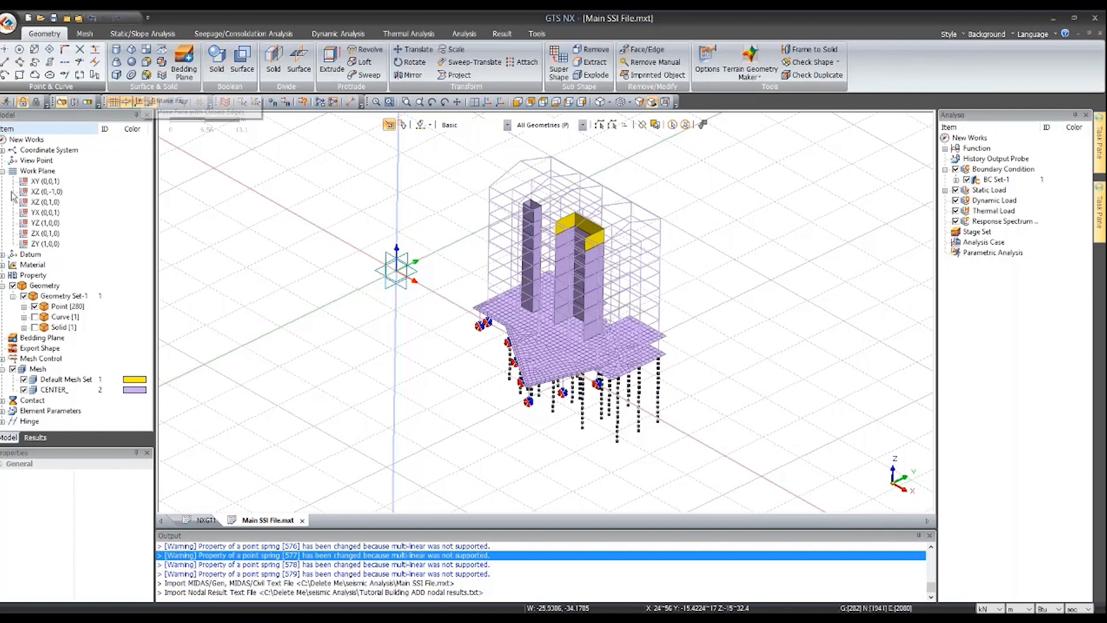
# - Show the solid of Geometry Set-1 again and inspect the soil block around the raft
pyautogui.click(34, 327)
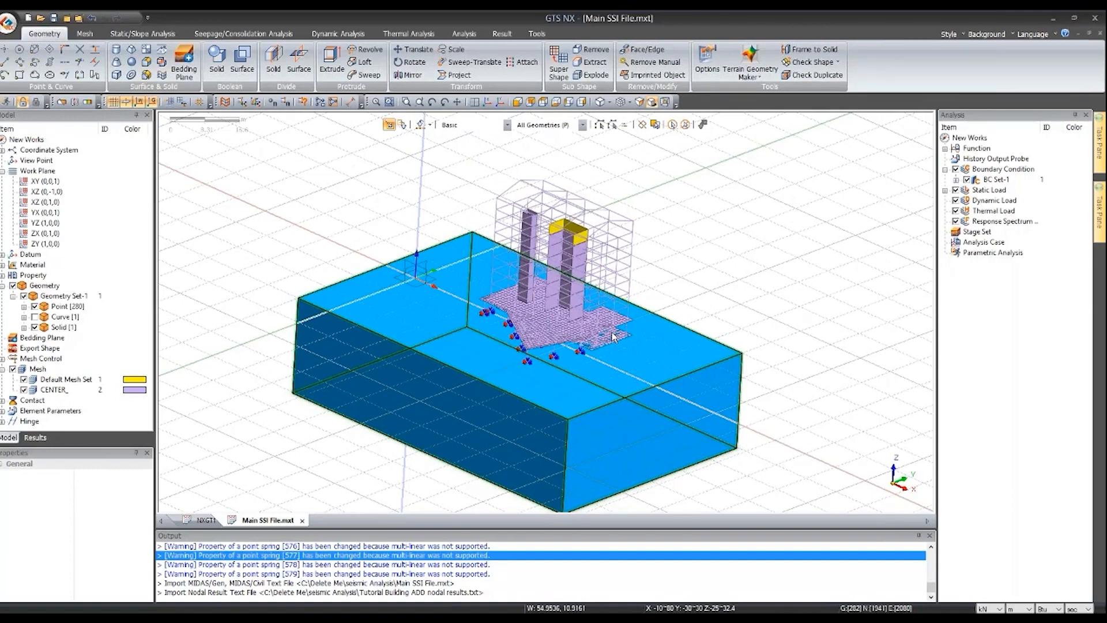
pyautogui.moveTo(601, 337); pyautogui.dragTo(563, 327, button='middle')
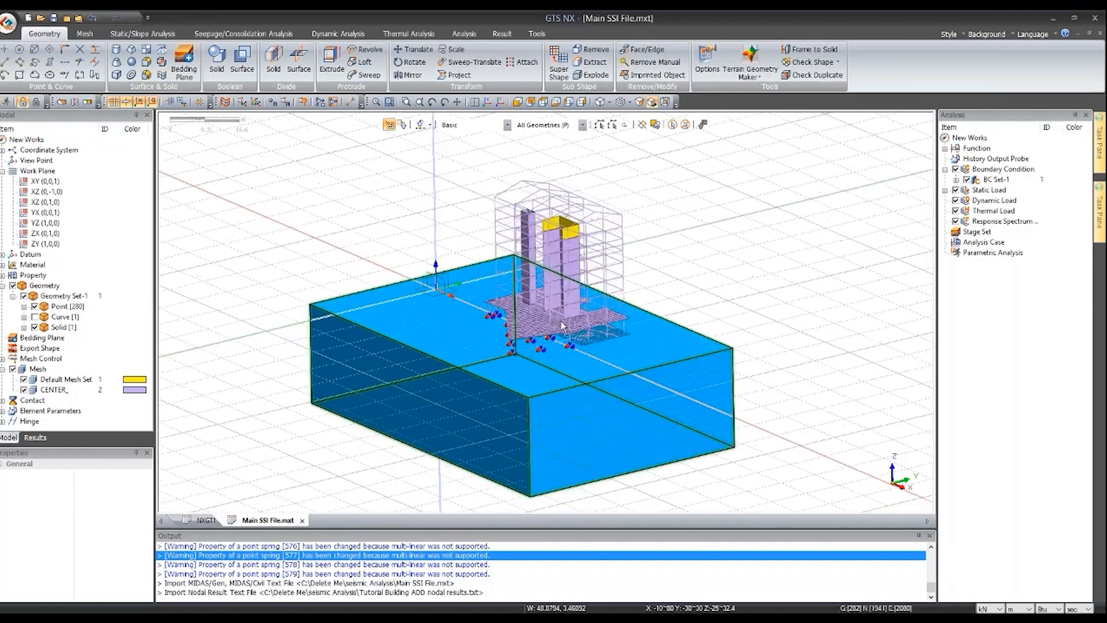
pyautogui.scroll(8, 562, 325)
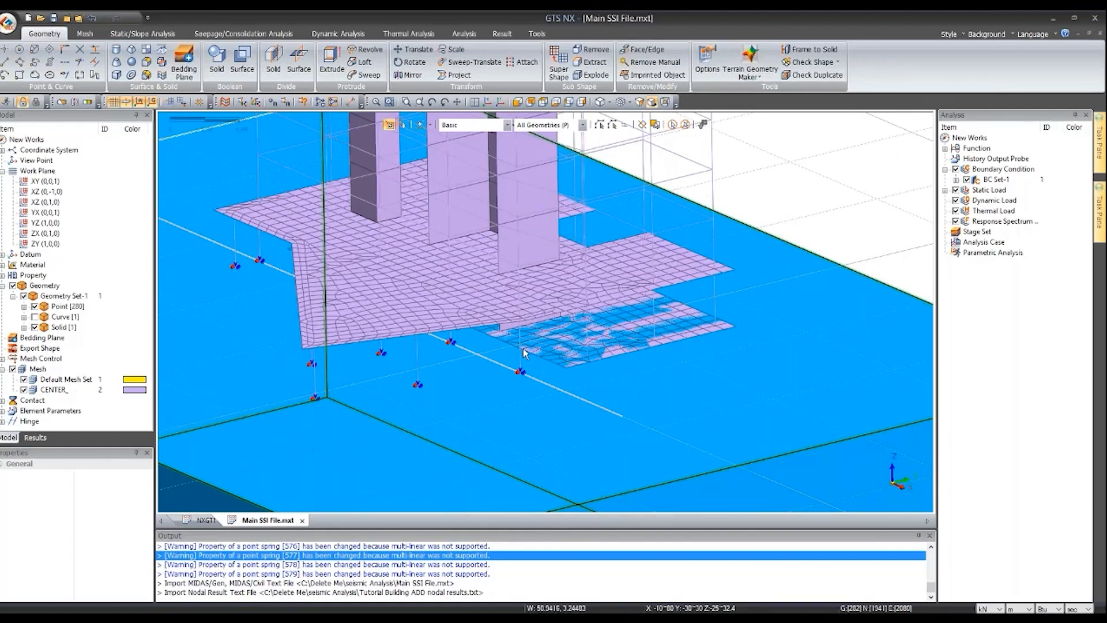
pyautogui.scroll(-3, 521, 354)
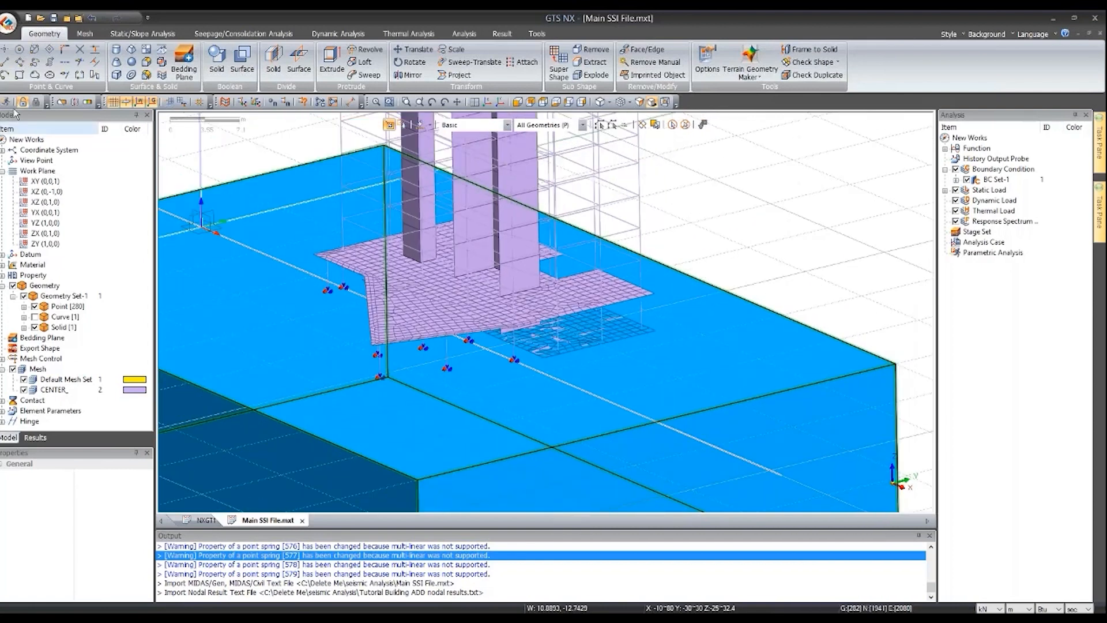
# - Start a new isotropic material with the Mohr-Coulomb model type and name it SOil
pyautogui.click(85, 35)
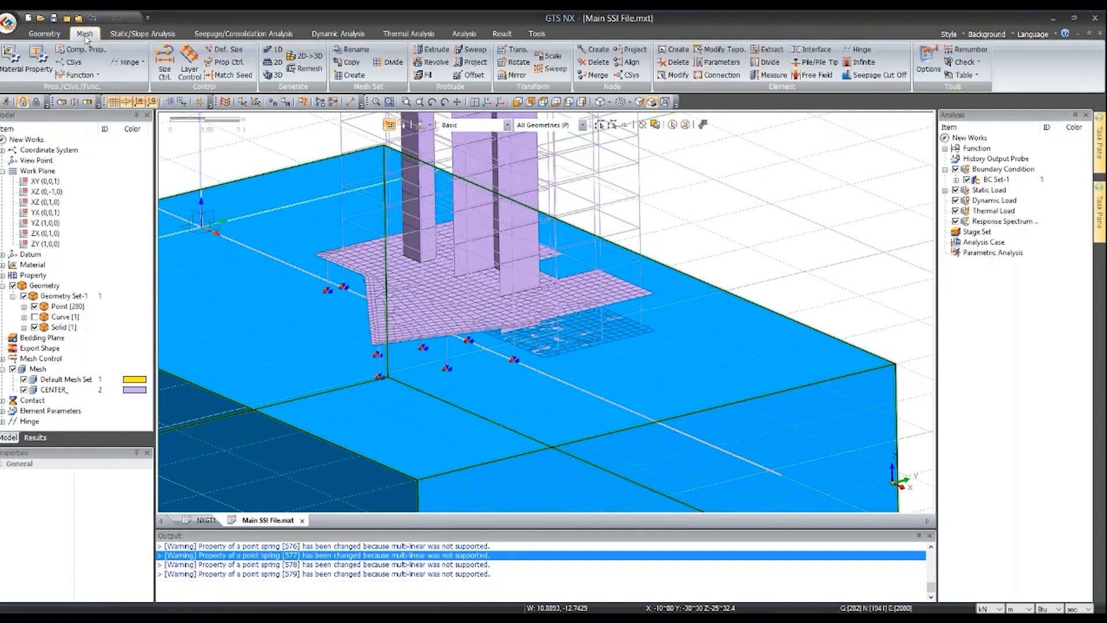
pyautogui.click(12, 58)
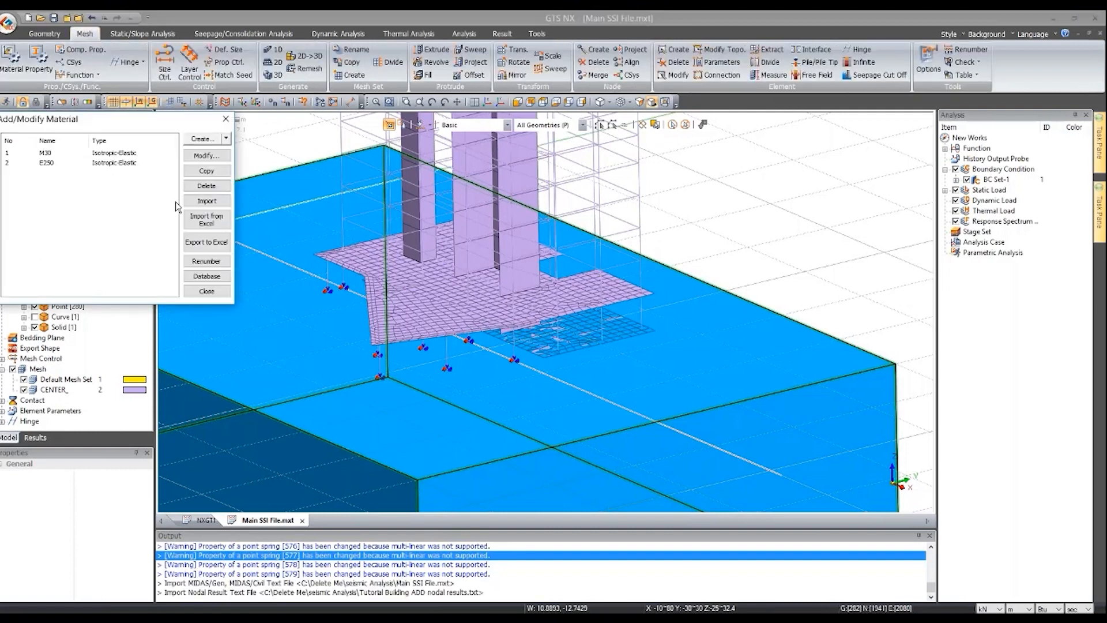
pyautogui.click(226, 139)
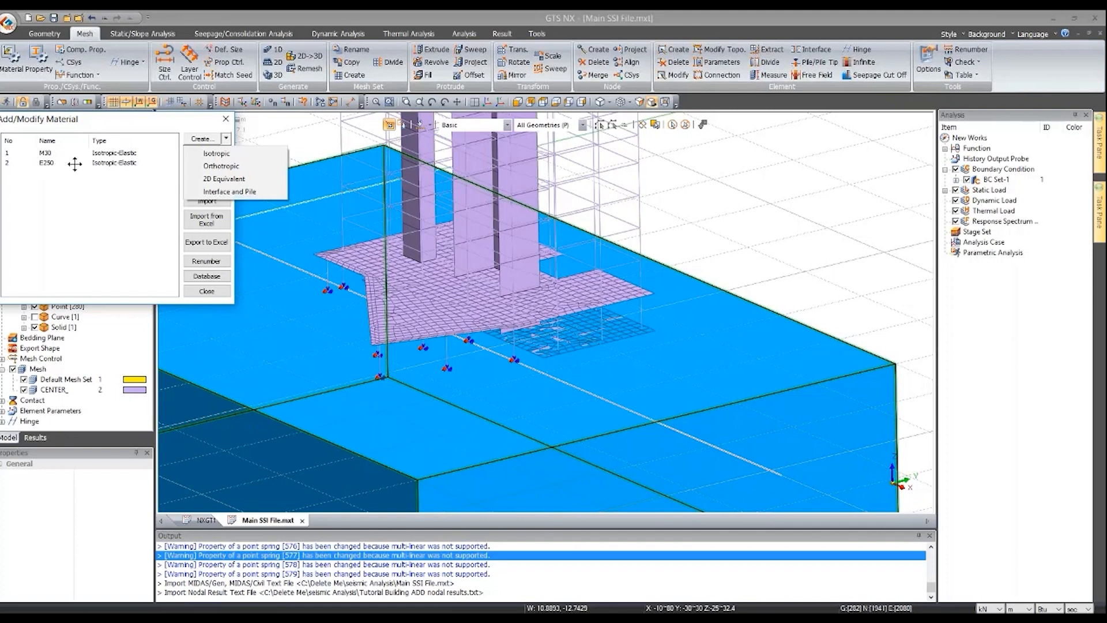
pyautogui.click(224, 154)
pyautogui.click(340, 155)
pyautogui.click(341, 189)
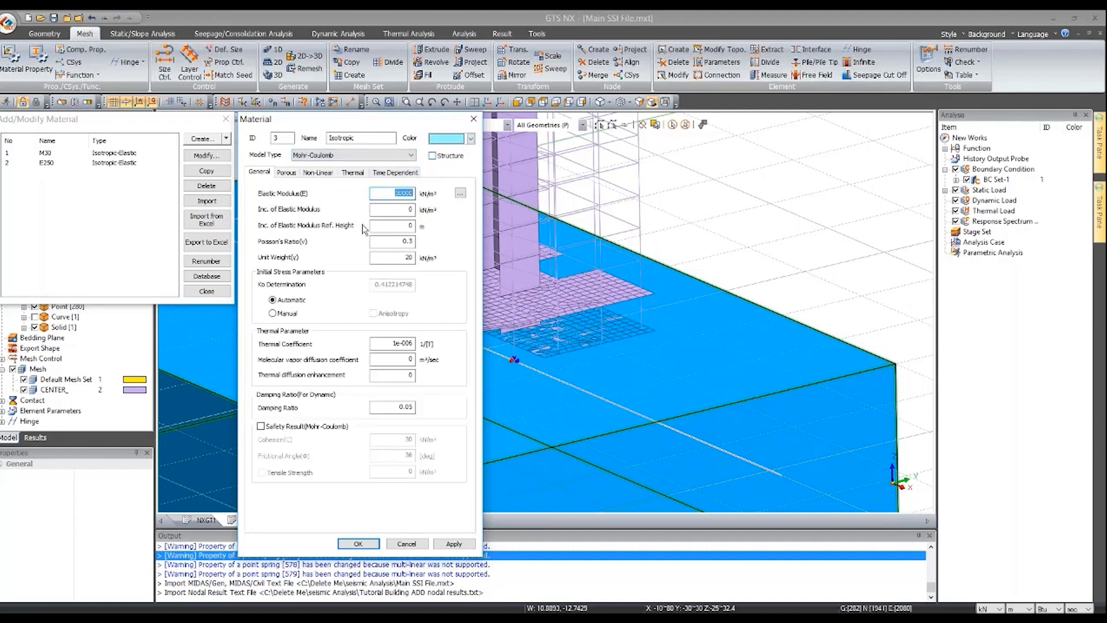
pyautogui.moveTo(366, 138); pyautogui.dragTo(232, 139)
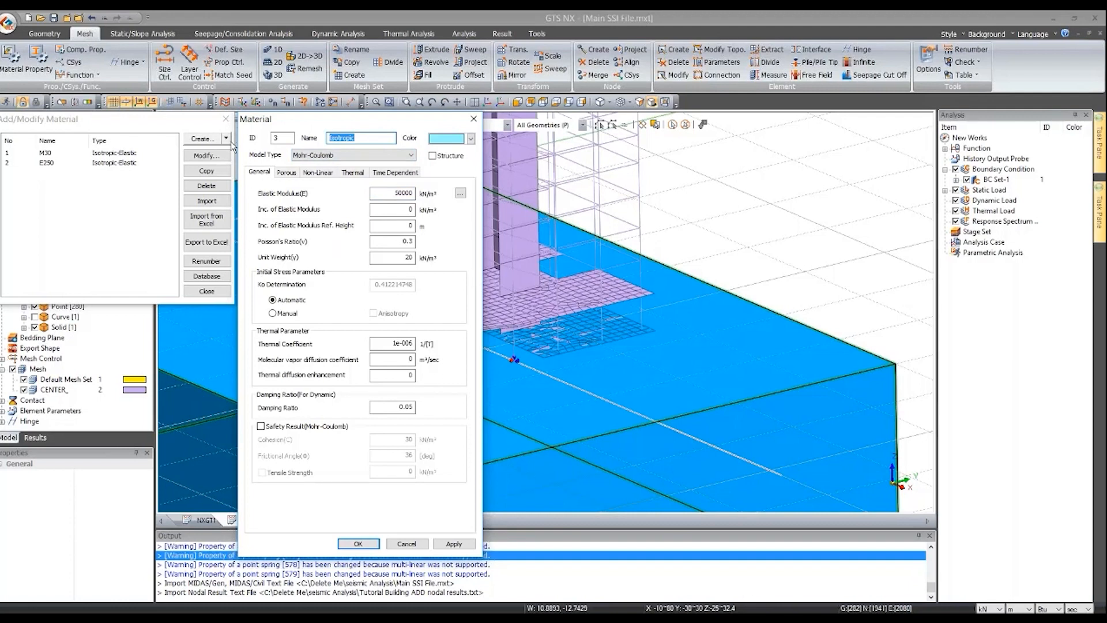
pyautogui.write('SOIL')
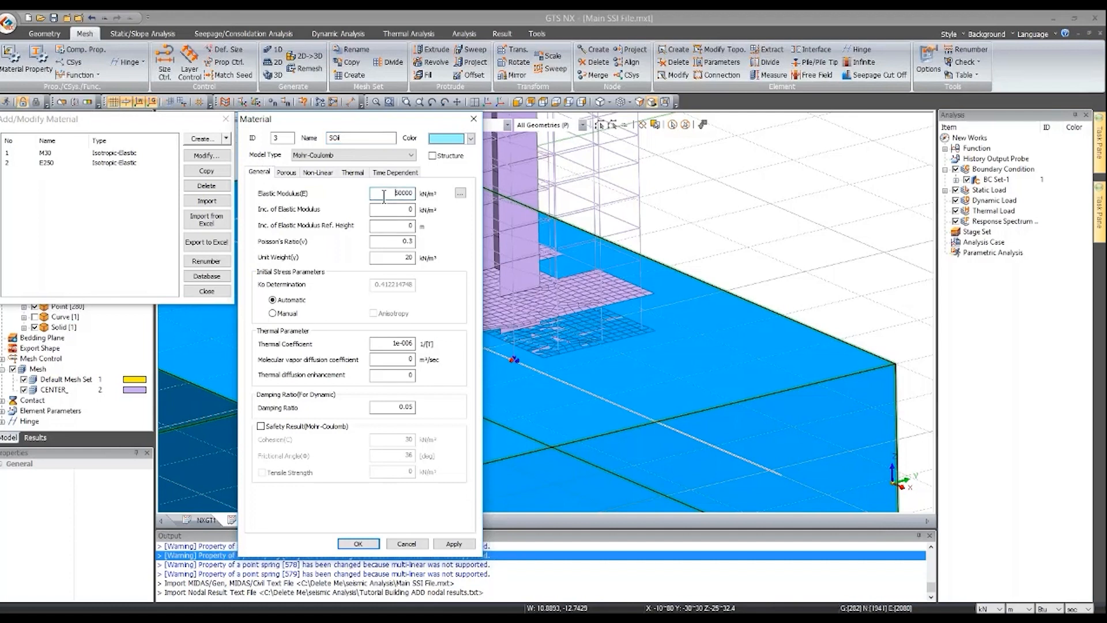
# - Review the soil's unit weight, porous, cohesion and friction angle parameters, keep the defaults and create the material
pyautogui.click(407, 258)
pyautogui.click(286, 172)
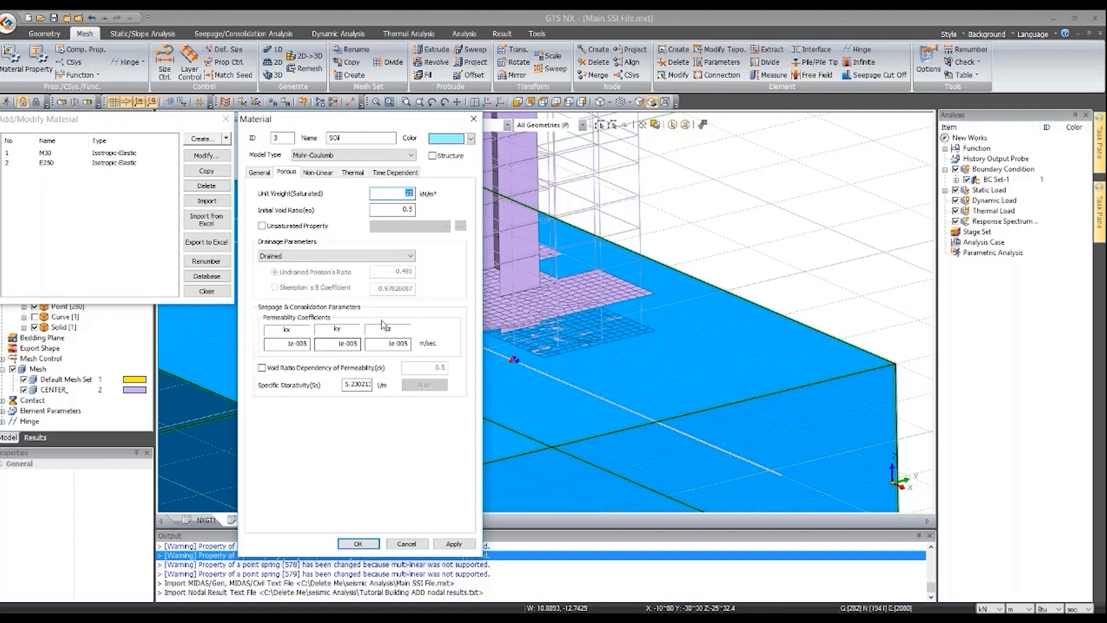
pyautogui.click(317, 172)
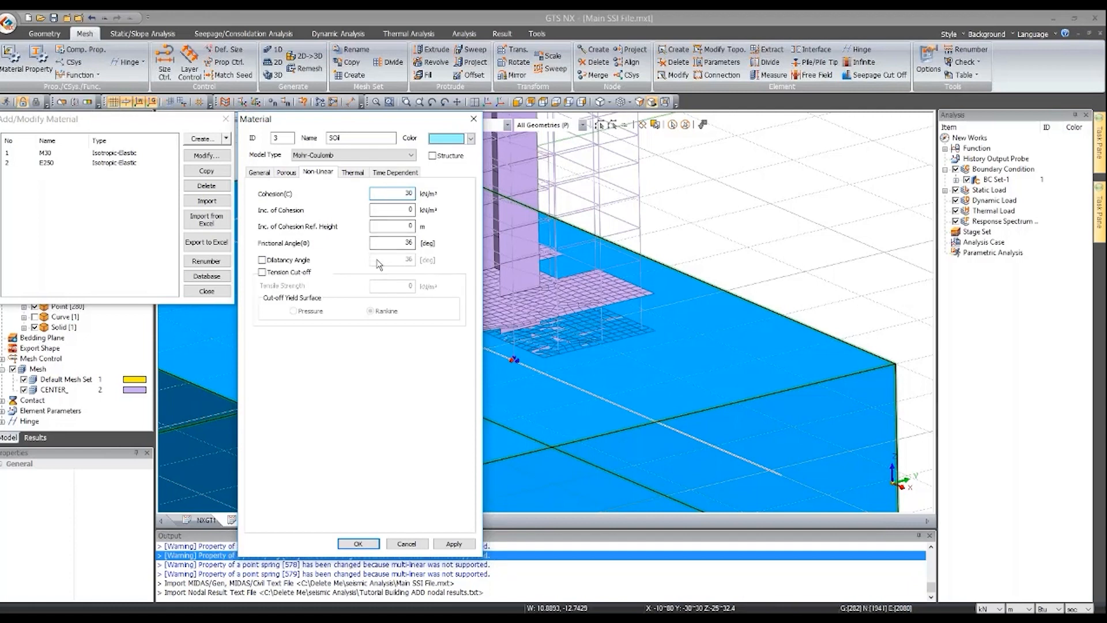
pyautogui.click(392, 245)
pyautogui.click(358, 544)
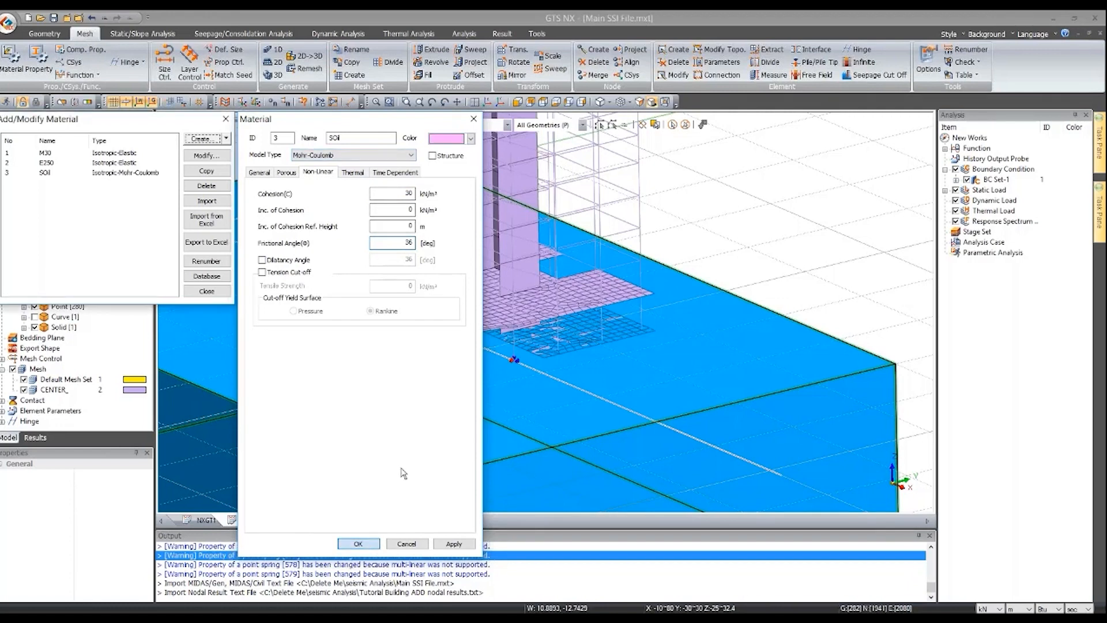
pyautogui.click(206, 290)
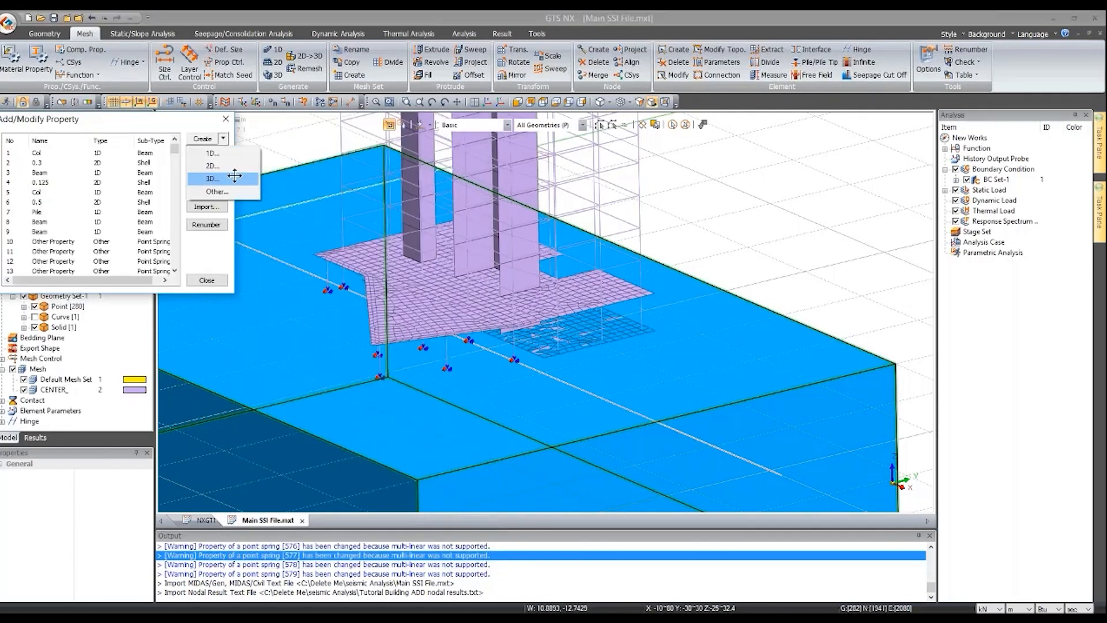
# - Create a 3D solid property named Soil that uses the material 3: SOil
pyautogui.click(232, 180)
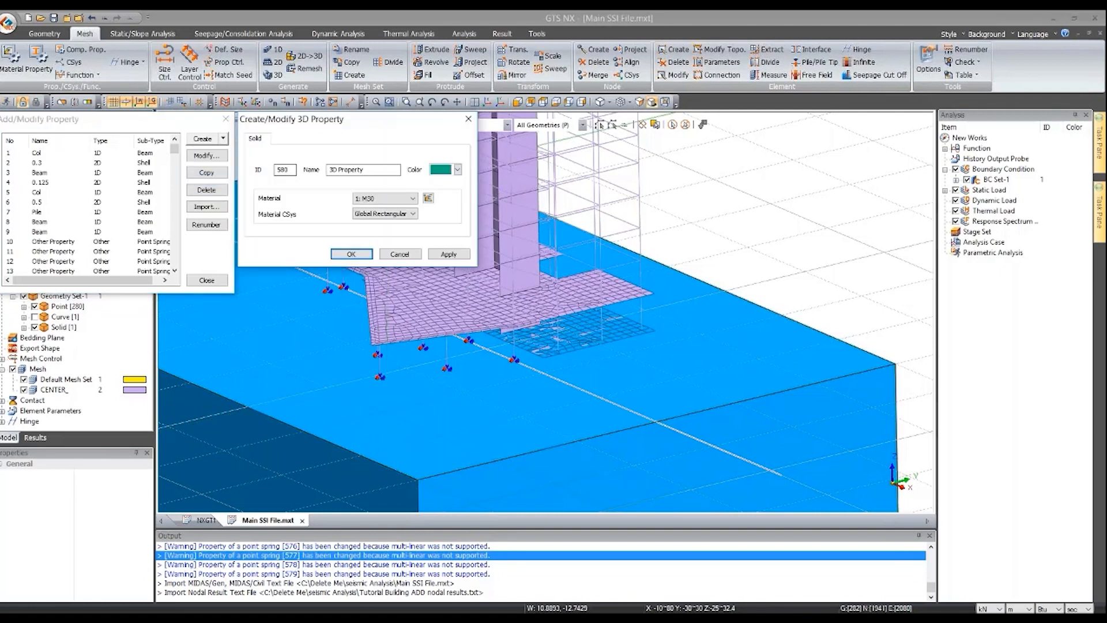
pyautogui.click(385, 198)
pyautogui.click(381, 224)
pyautogui.moveTo(370, 169); pyautogui.dragTo(277, 163)
pyautogui.write('Soil')
pyautogui.click(351, 253)
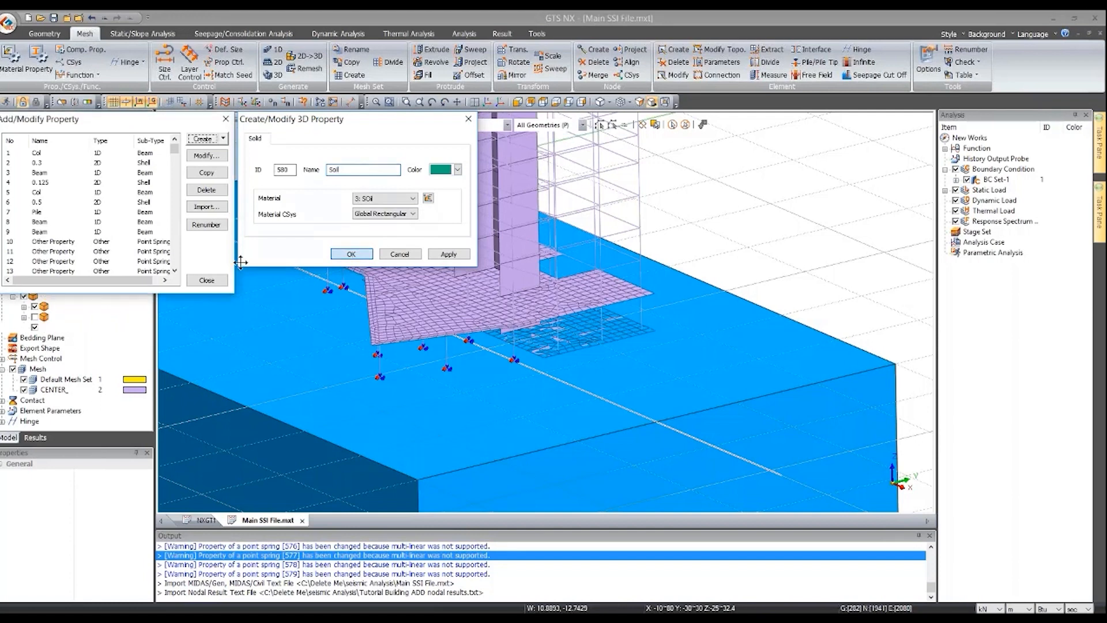
pyautogui.click(198, 281)
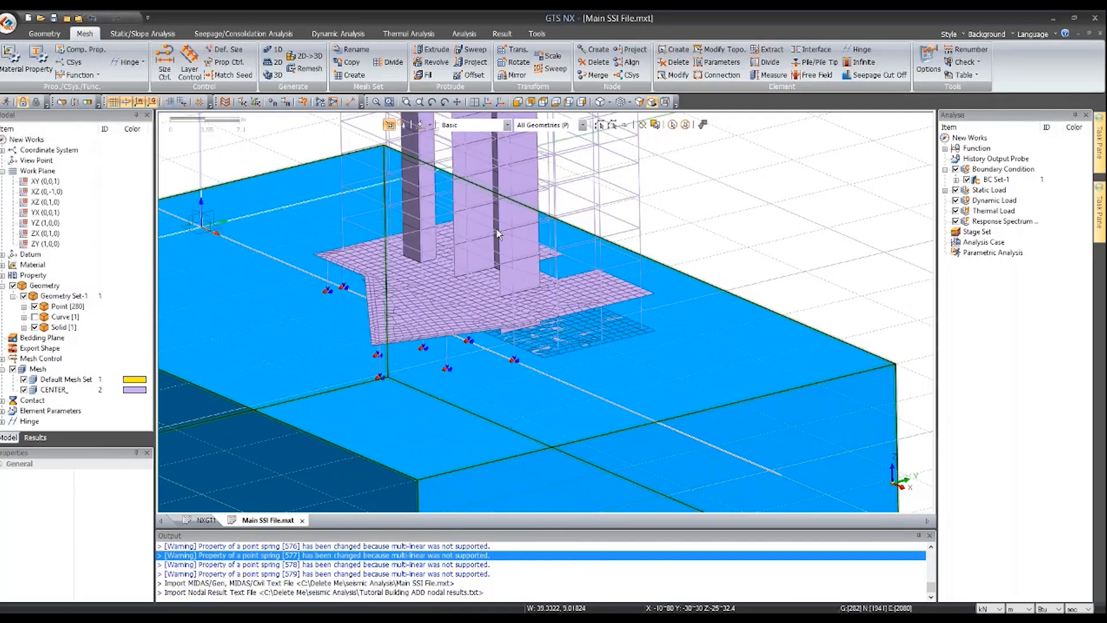
# - Bring the whole soil block into view and clear the messages from the output log
pyautogui.scroll(-5, 498, 234)
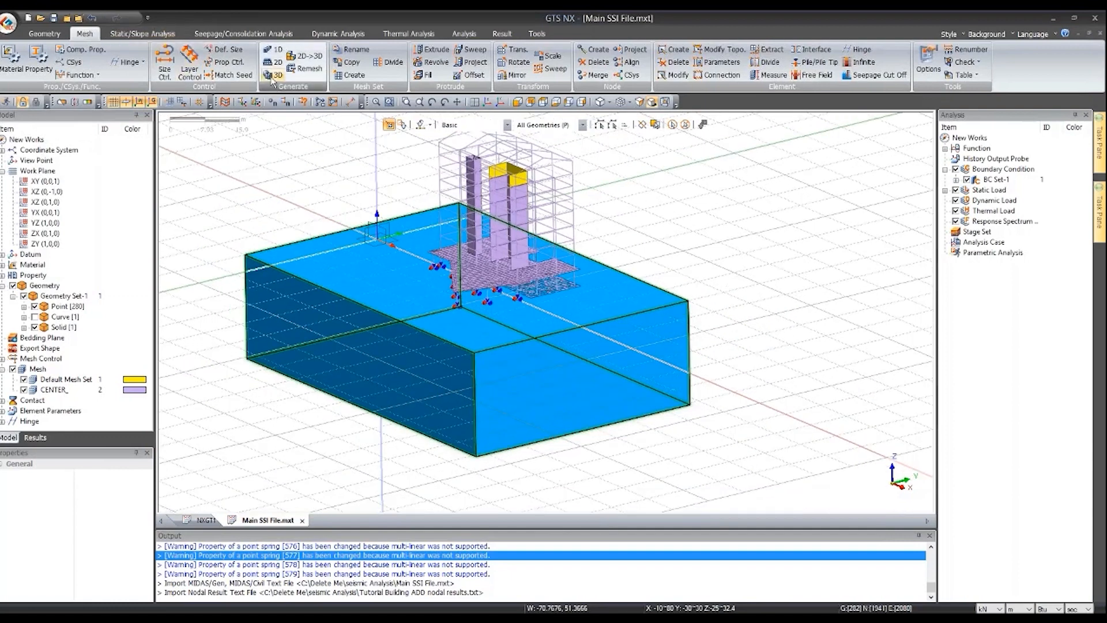
pyautogui.rightClick(584, 548)
pyautogui.click(616, 570)
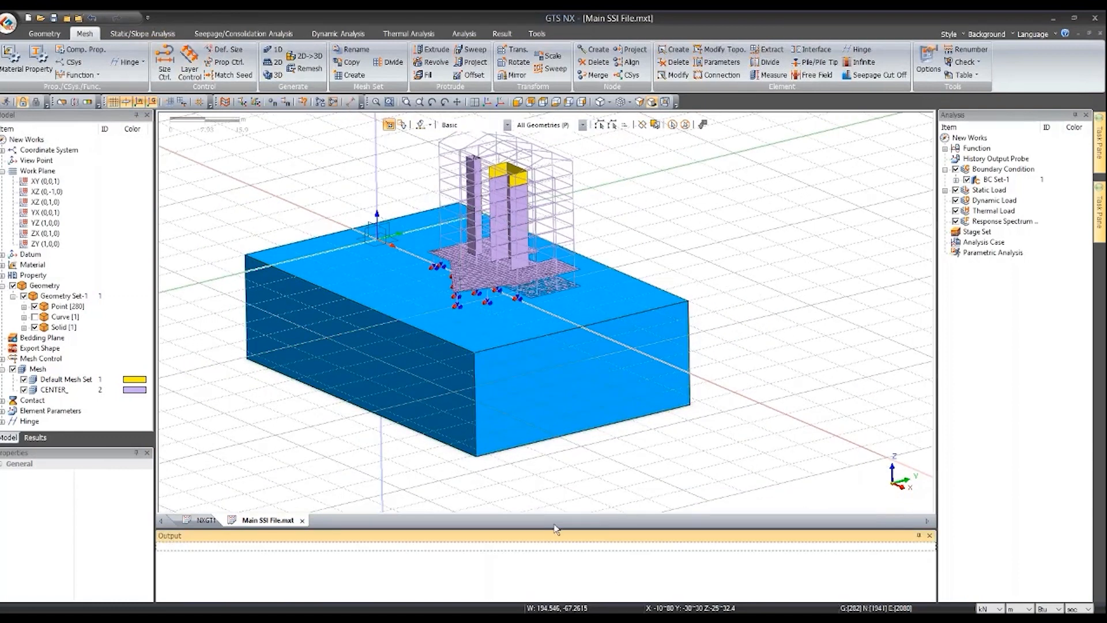
# - Hide the work plane grid and the coordinate axes around the soil block
pyautogui.click(488, 102)
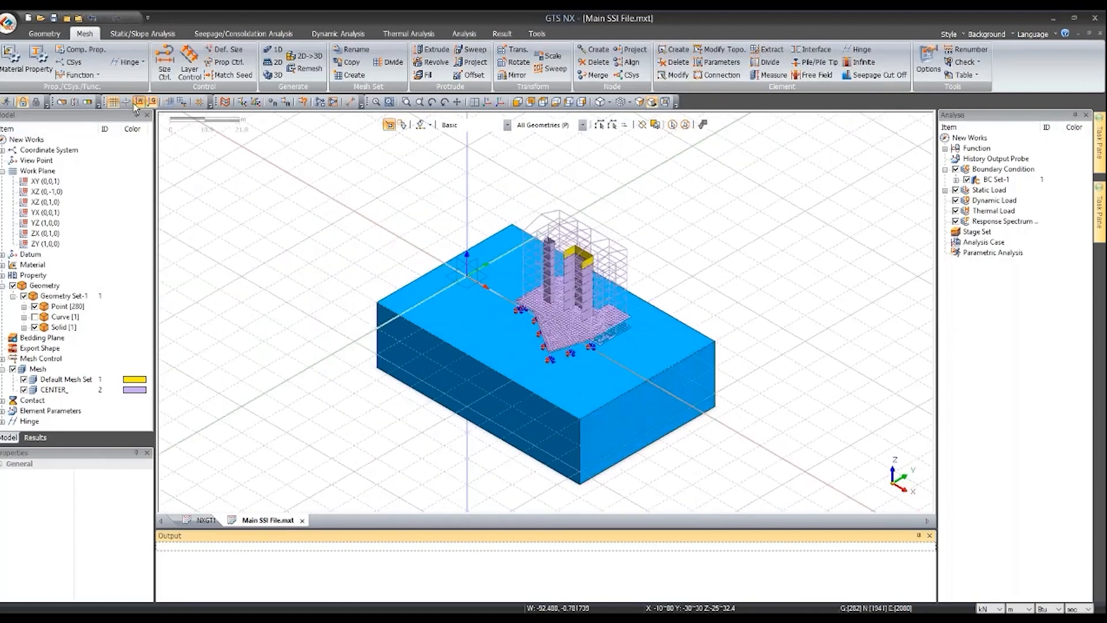
pyautogui.click(141, 102)
pyautogui.click(114, 103)
pyautogui.moveTo(379, 279); pyautogui.dragTo(397, 230, button='middle')
pyautogui.scroll(3, 490, 415)
# - Set up an auto-solid mesh for the soil block with size 1.5, Hybrid Mesher, property 580: Soil and mesh set Soil
pyautogui.click(274, 75)
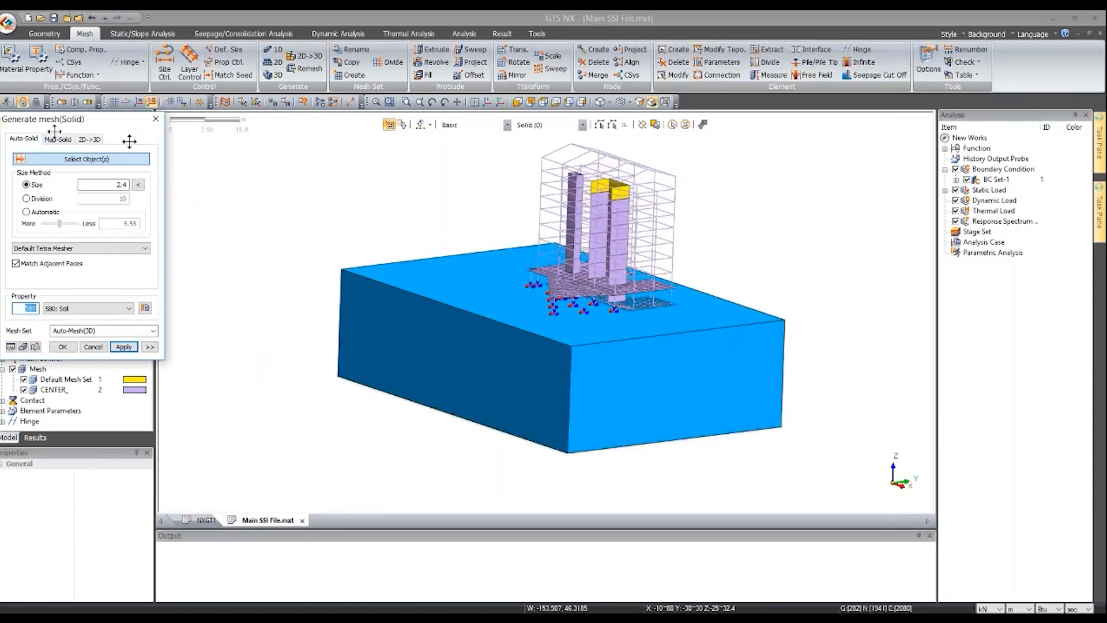
pyautogui.click(528, 362)
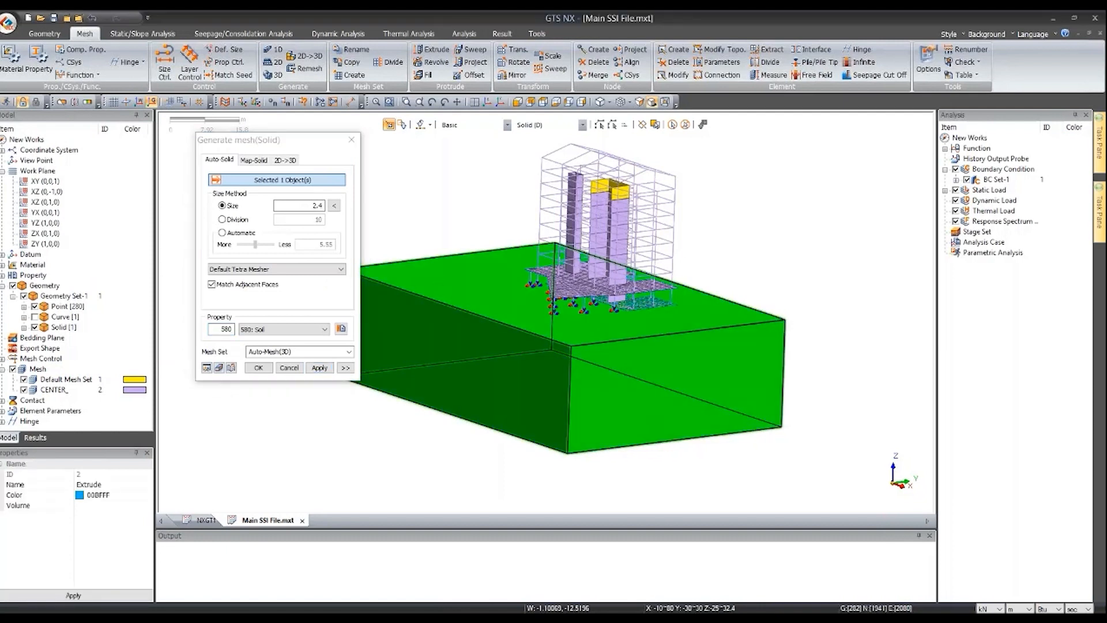
pyautogui.click(335, 207)
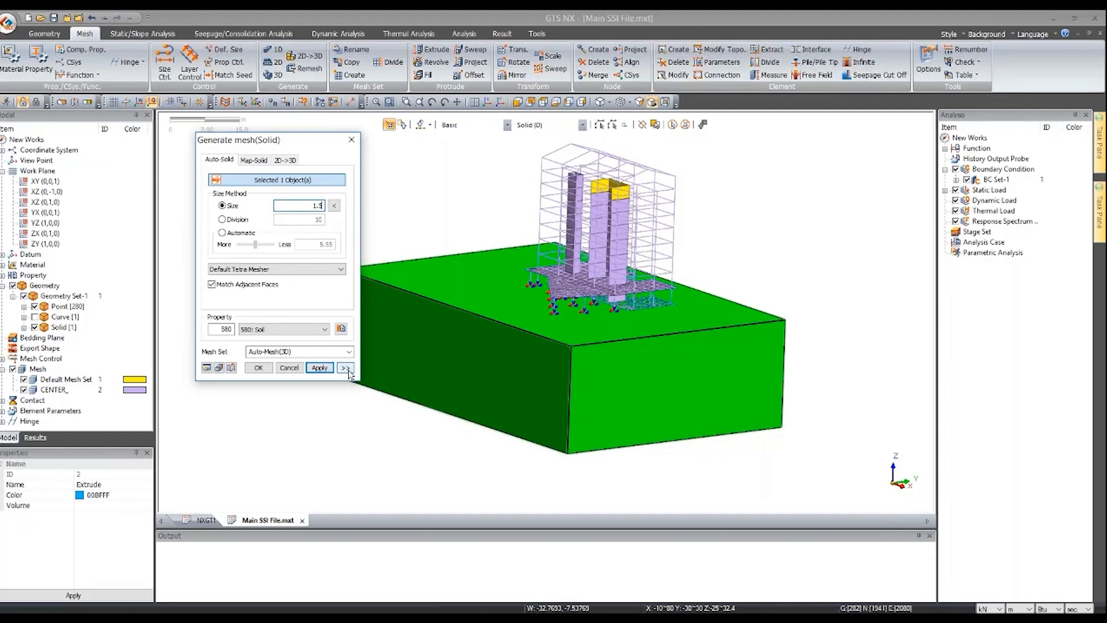
pyautogui.click(291, 271)
pyautogui.click(292, 288)
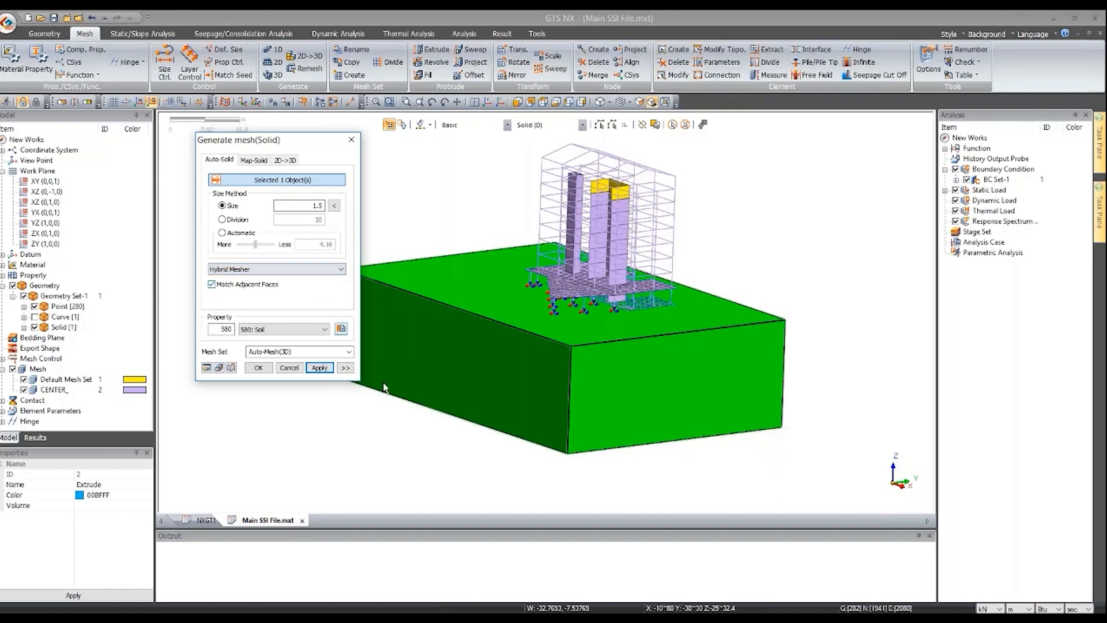
pyautogui.click(276, 351)
pyautogui.write('Soil')
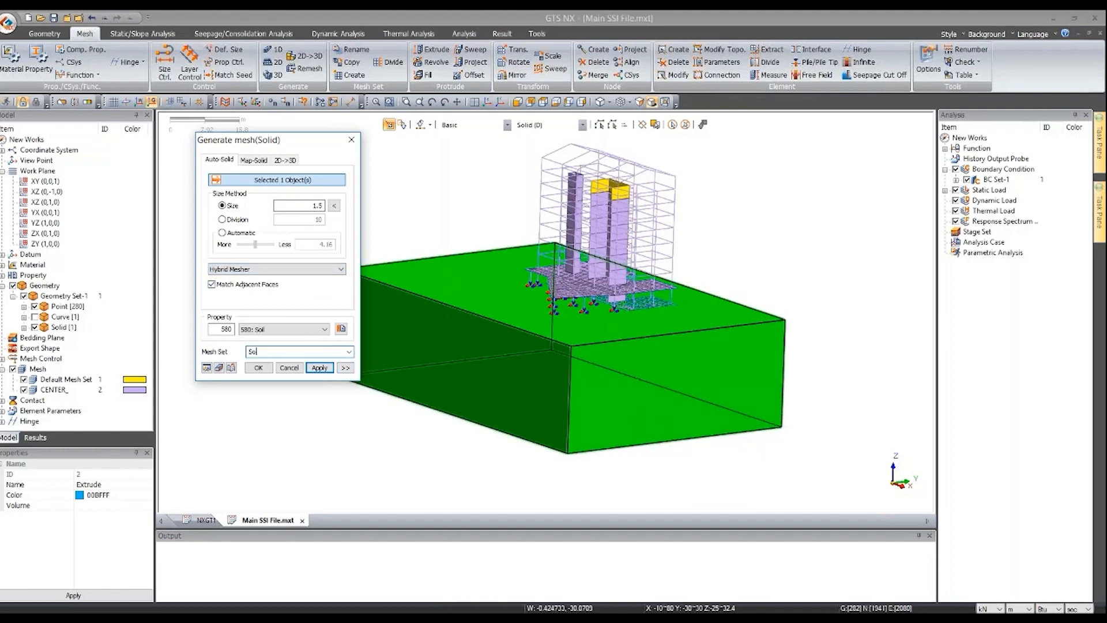
# - Enable interior edges/points in the advanced mesh options and select all the pile points as interior points
pyautogui.click(344, 367)
pyautogui.moveTo(449, 140); pyautogui.dragTo(282, 153)
pyautogui.click(269, 170)
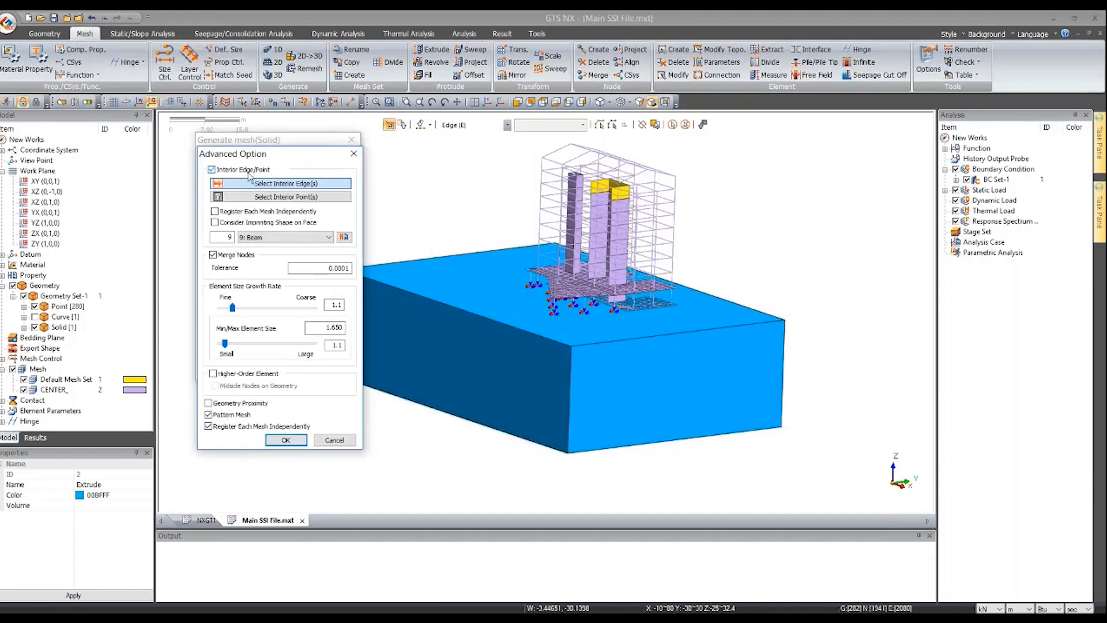
pyautogui.click(276, 196)
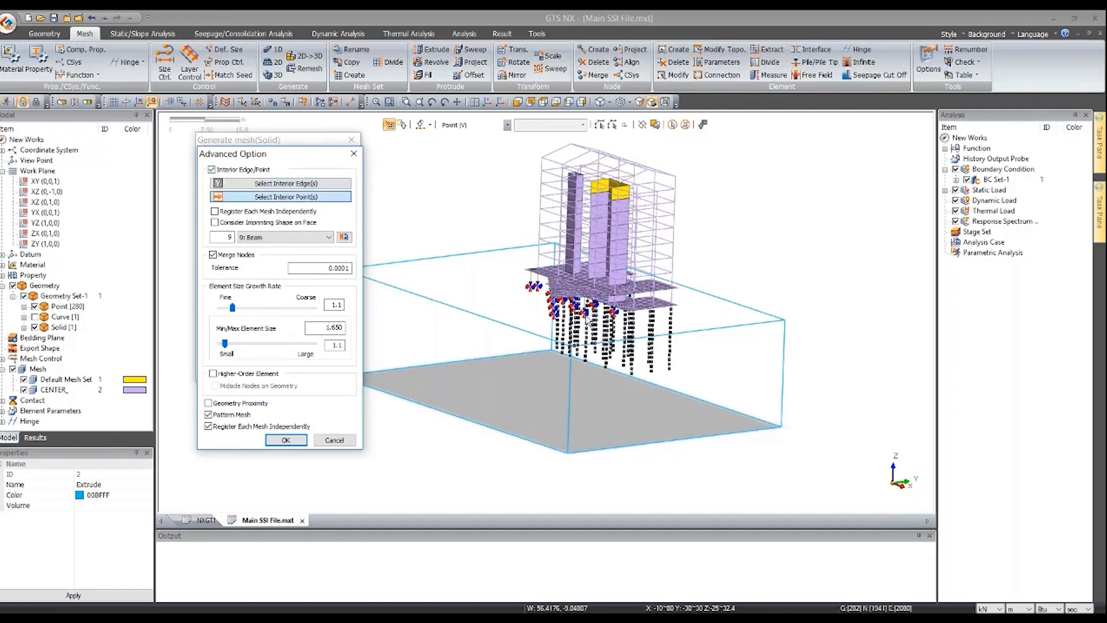
pyautogui.moveTo(588, 321); pyautogui.dragTo(562, 271, button='middle')
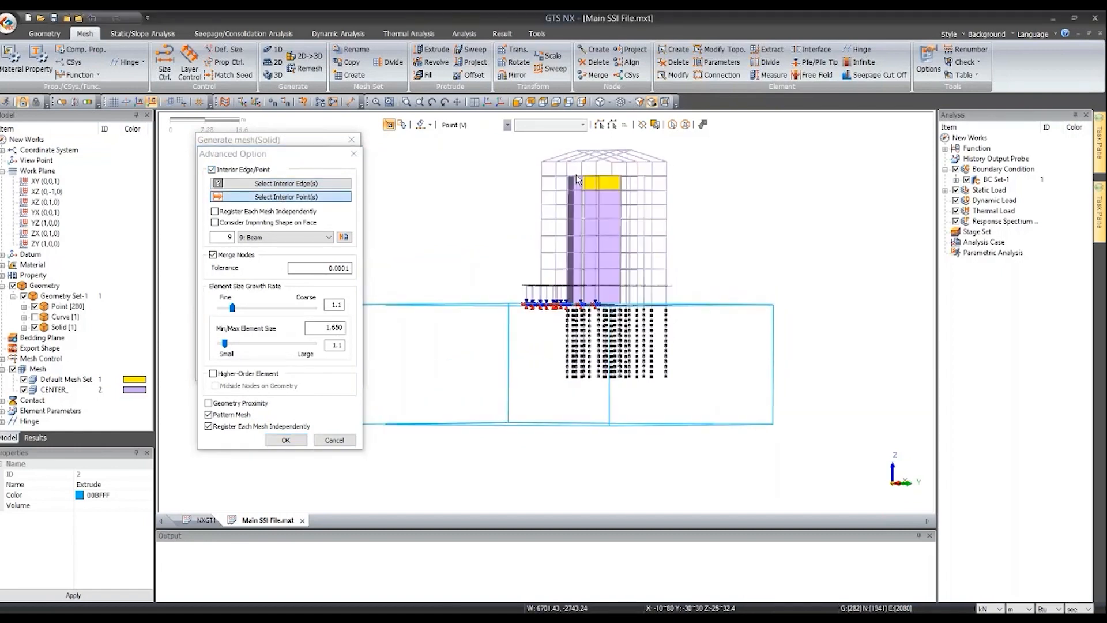
pyautogui.scroll(3, 579, 271)
pyautogui.scroll(2, 582, 403)
pyautogui.moveTo(544, 284); pyautogui.dragTo(785, 505)
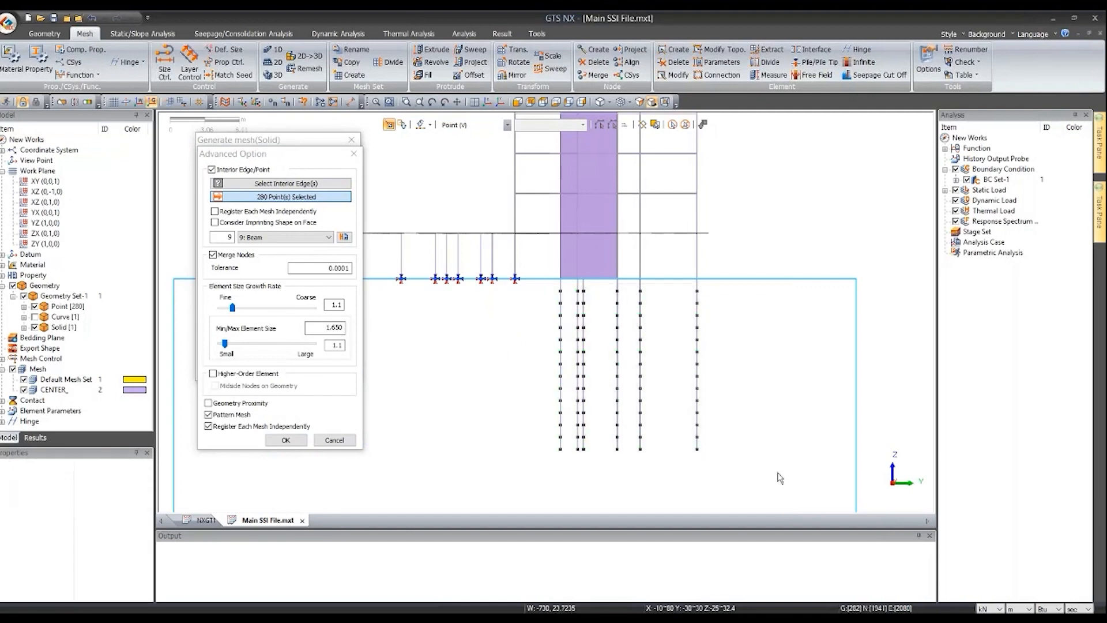
pyautogui.scroll(-2, 501, 247)
pyautogui.moveTo(555, 340); pyautogui.dragTo(616, 387, button='middle')
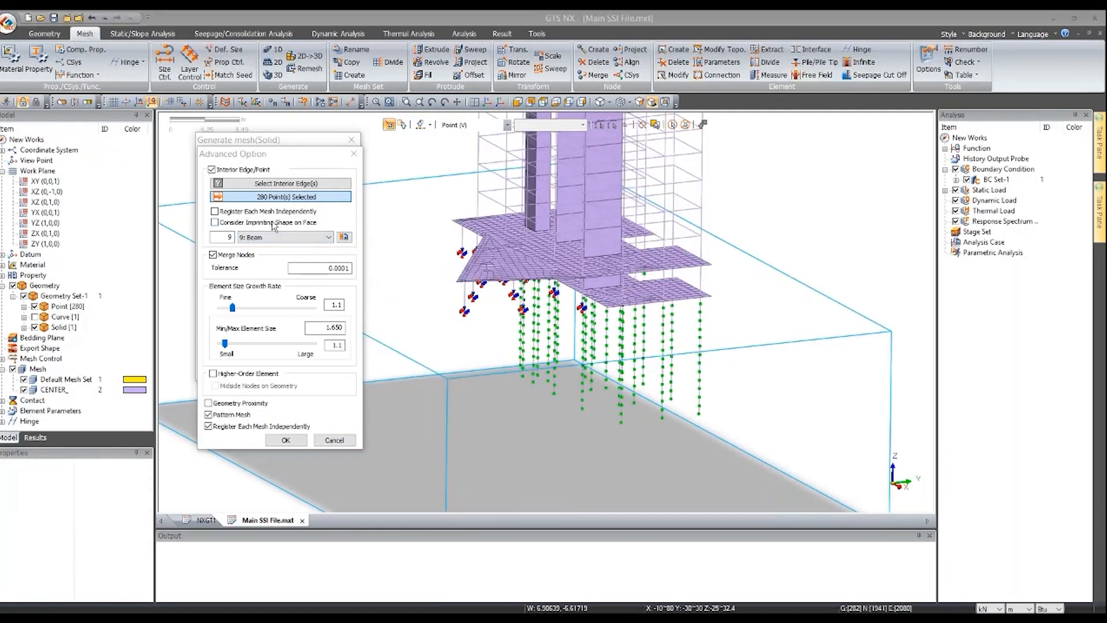
# - Turn on Consider Imprinting Shape on Face, accept the advanced options and generate the soil mesh
pyautogui.click(270, 223)
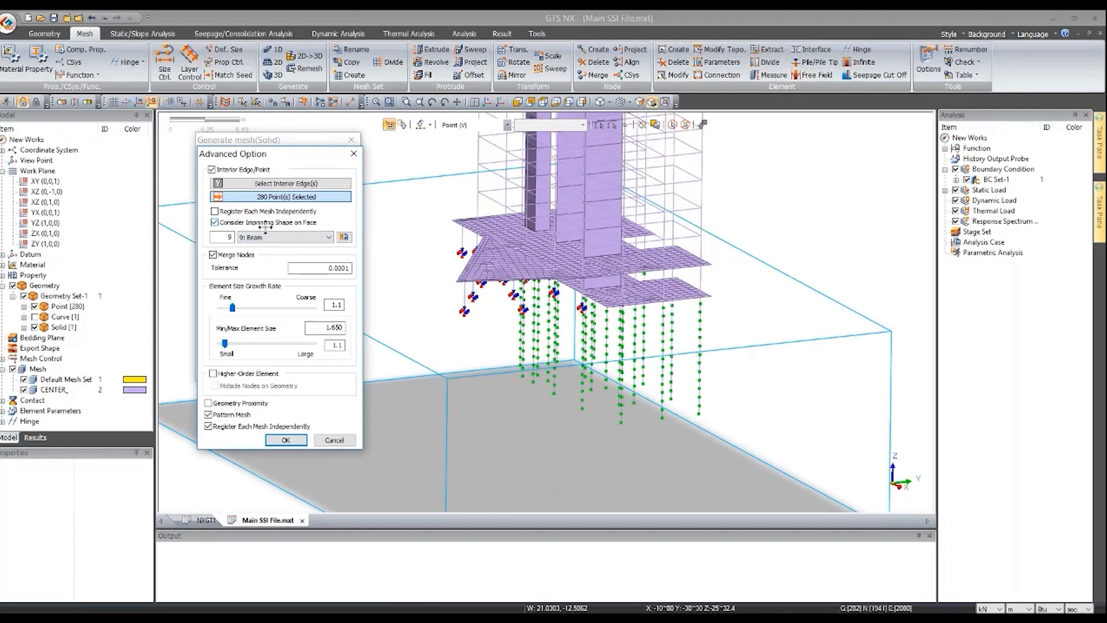
pyautogui.click(290, 436)
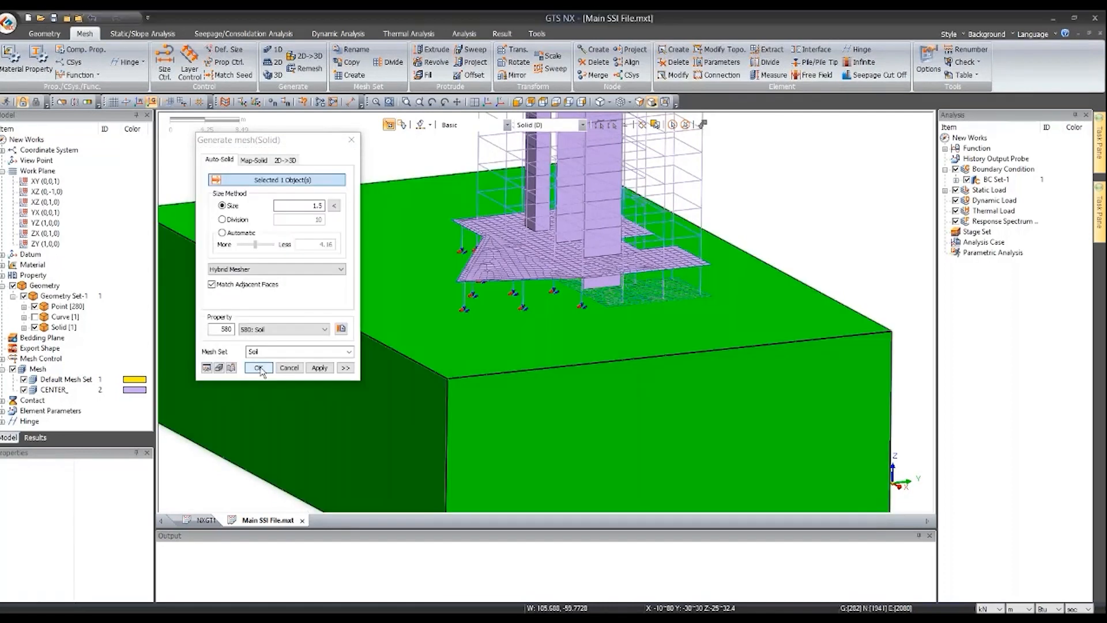
pyautogui.click(259, 368)
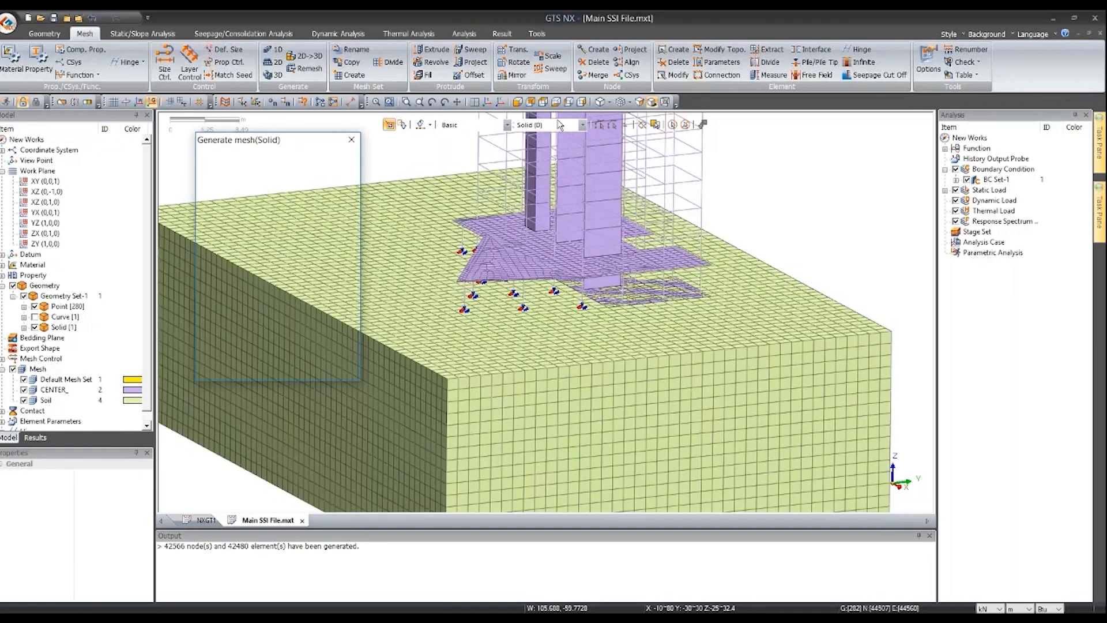
# - Examine how the generated soil mesh meets the raft mesh and column supports on the top surface of the soil
pyautogui.click(518, 102)
pyautogui.moveTo(628, 363); pyautogui.dragTo(552, 402, button='middle')
pyautogui.scroll(2, 672, 341)
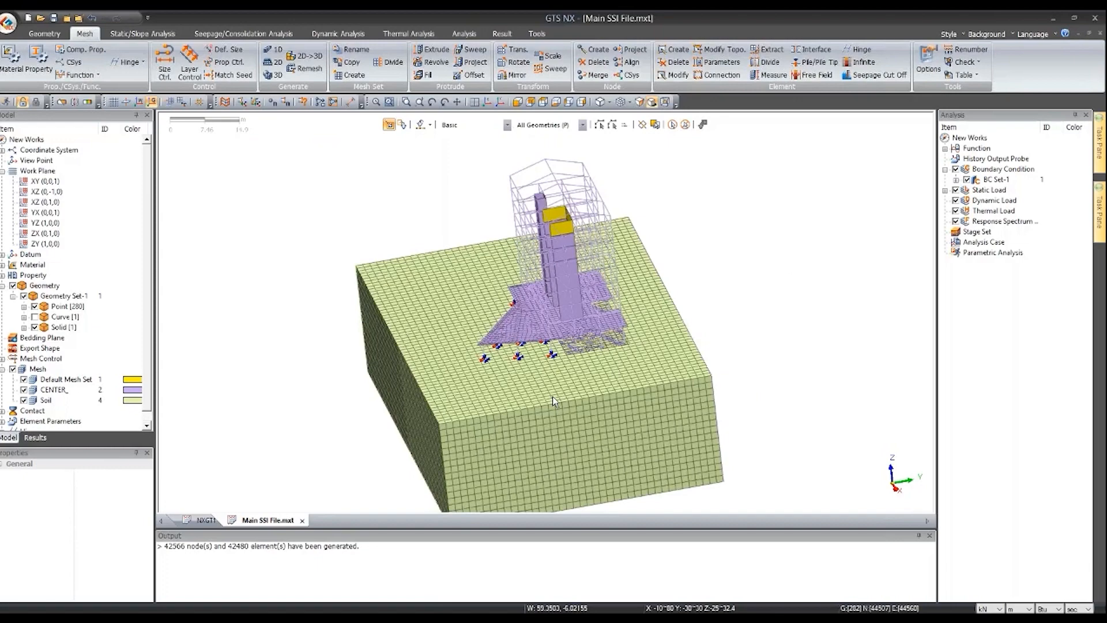
pyautogui.scroll(1, 607, 379)
pyautogui.scroll(2, 634, 359)
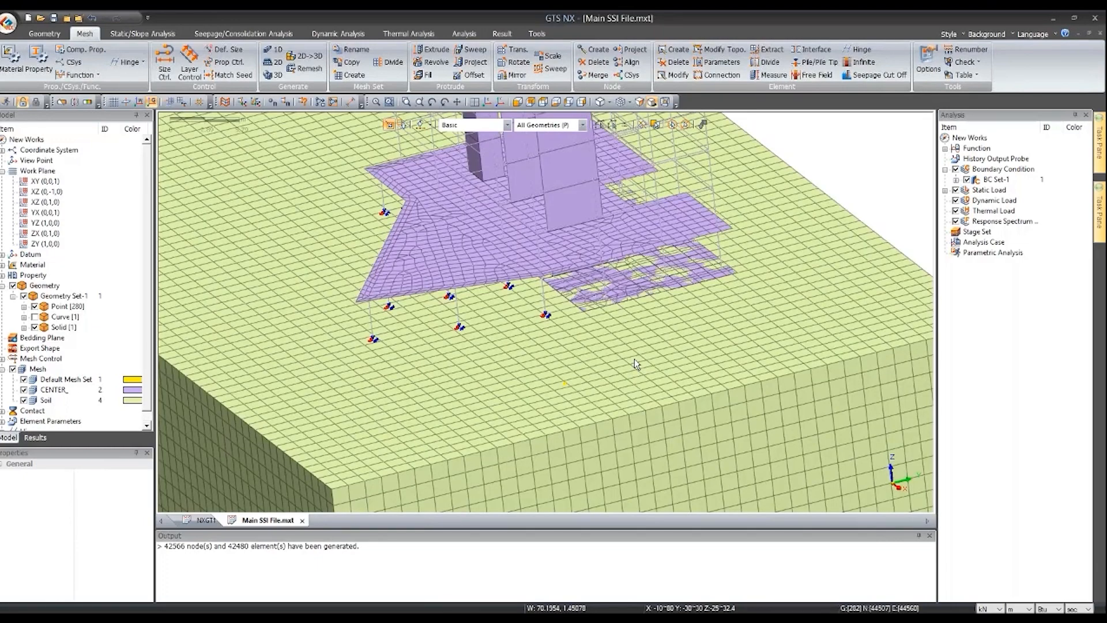
pyautogui.scroll(2, 634, 359)
pyautogui.moveTo(634, 345); pyautogui.dragTo(708, 410, button='middle')
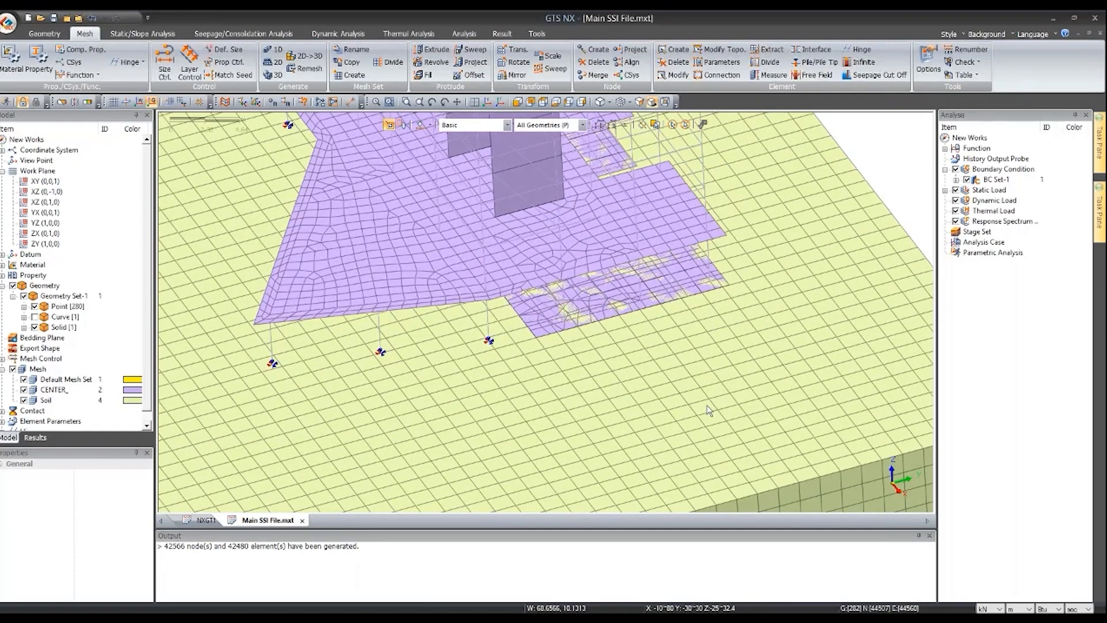
pyautogui.scroll(2, 653, 362)
pyautogui.scroll(3, 653, 362)
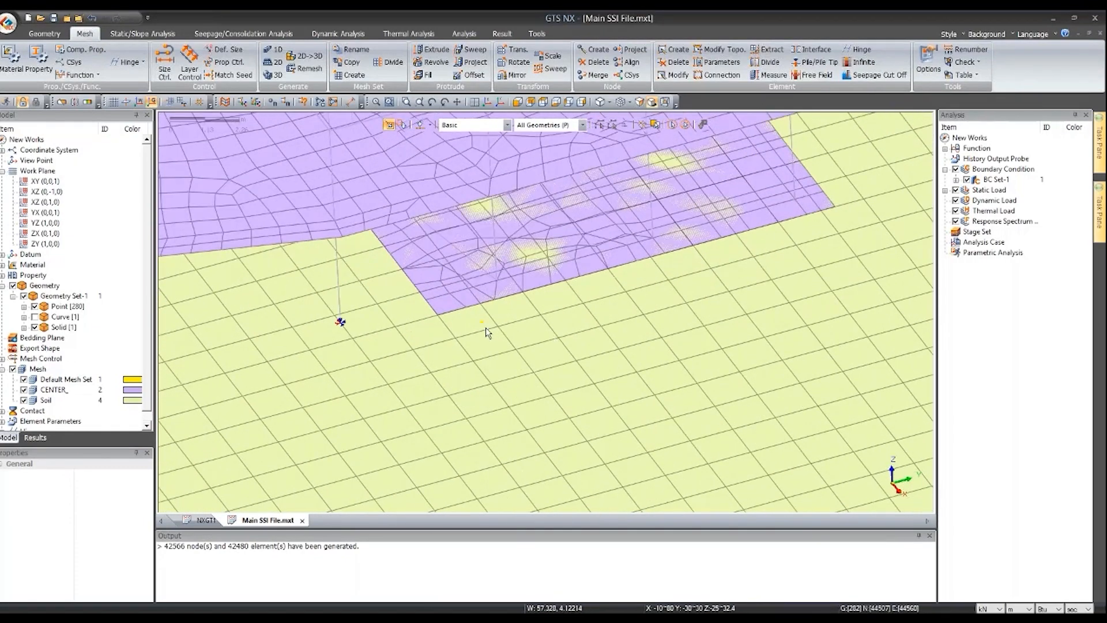
pyautogui.scroll(4, 486, 332)
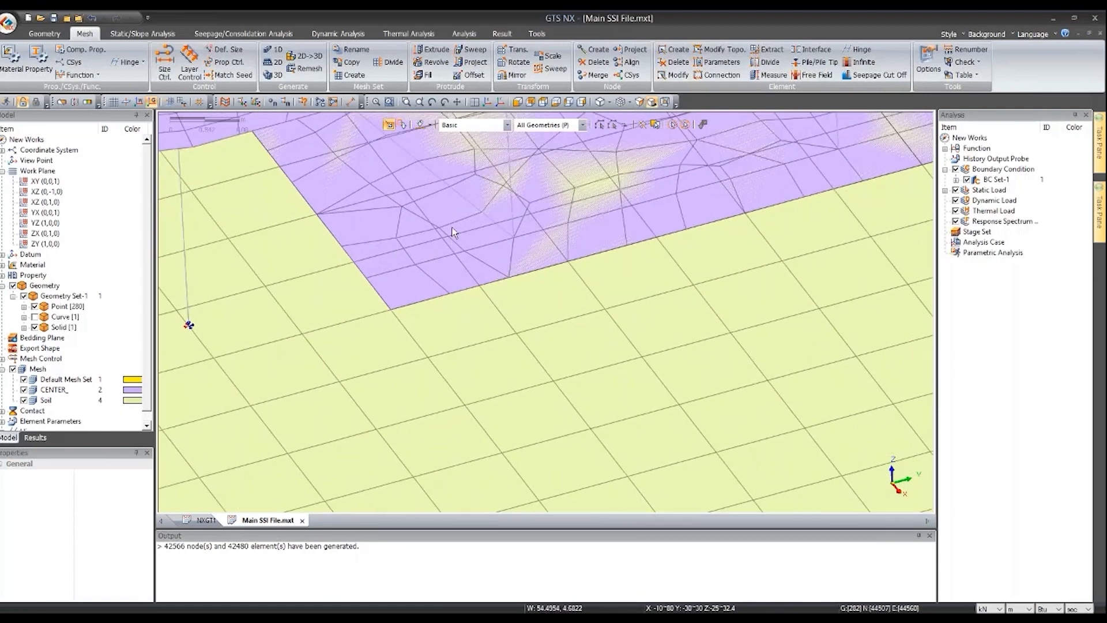
pyautogui.scroll(-4, 477, 283)
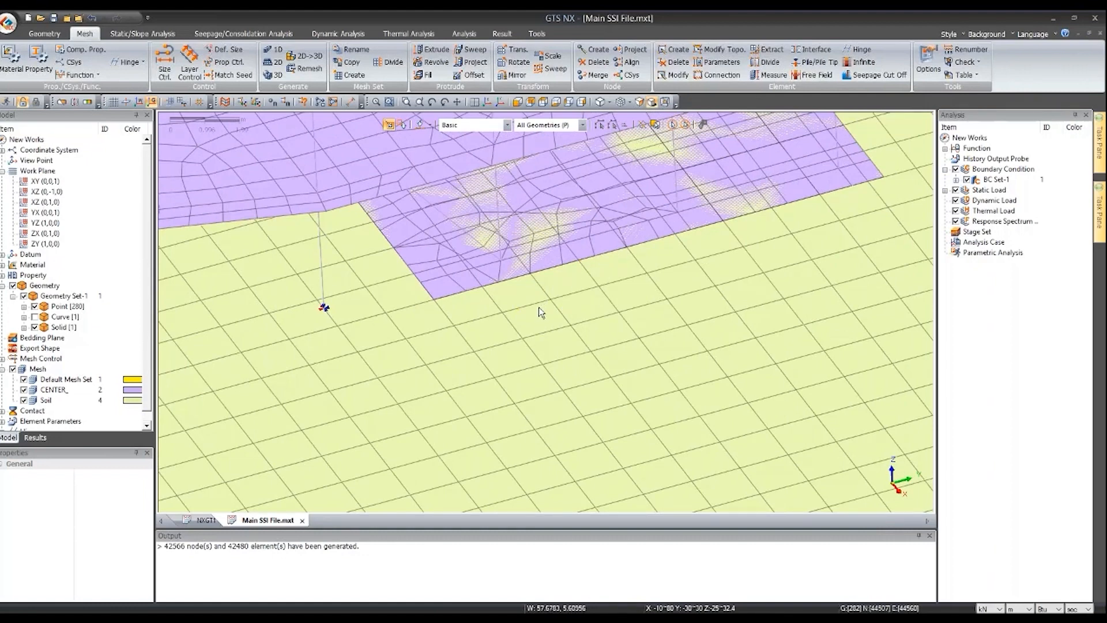
pyautogui.scroll(-3, 538, 307)
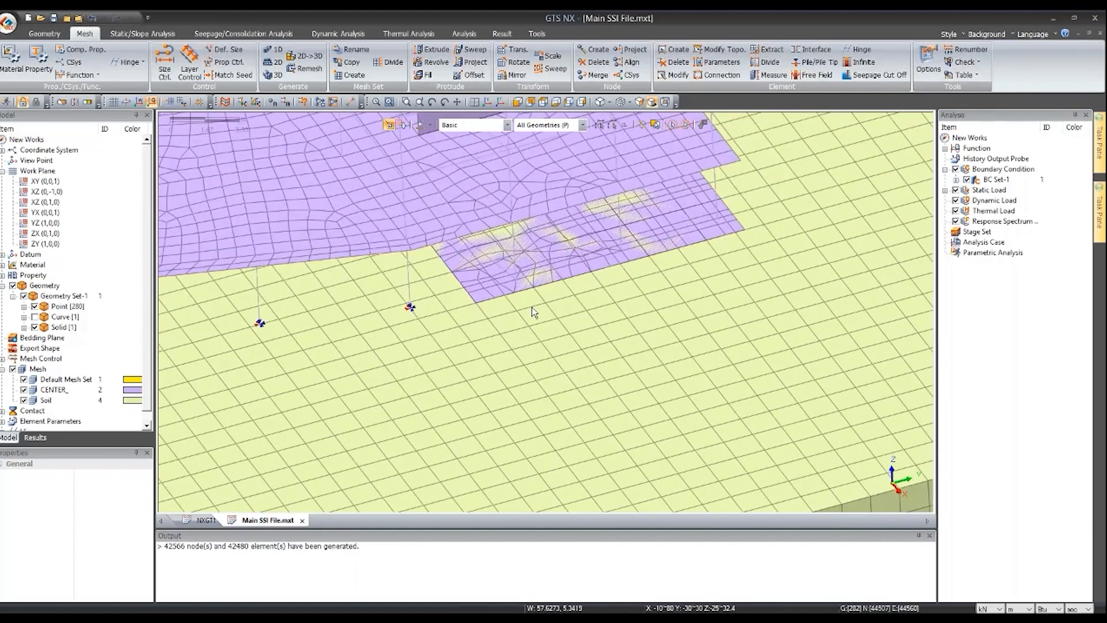
pyautogui.scroll(-2, 531, 311)
pyautogui.click(488, 104)
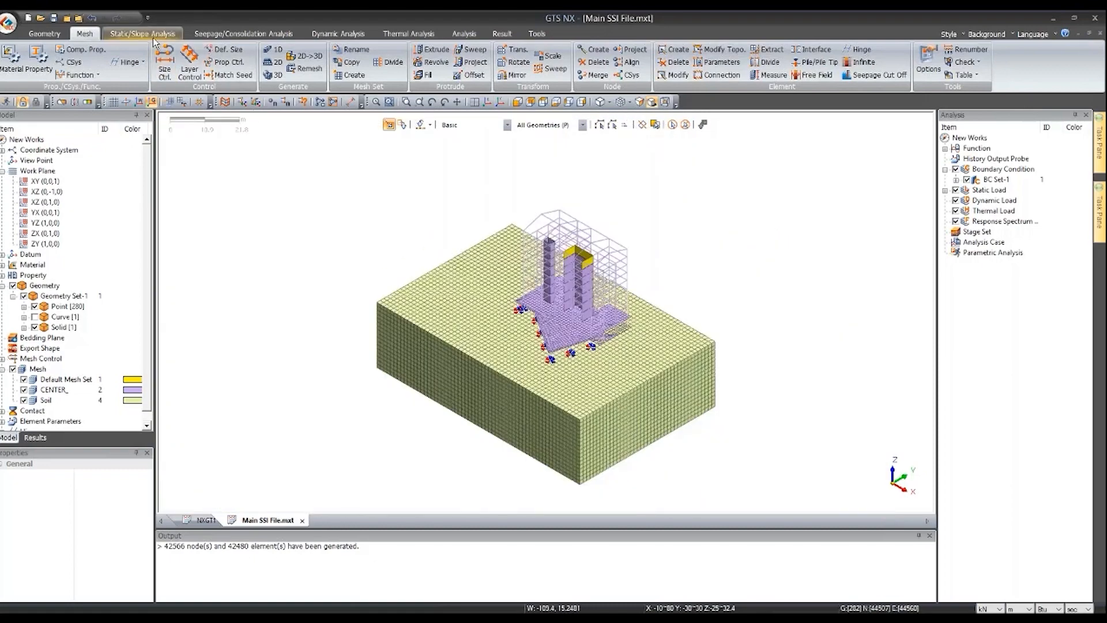
# - Review the static load tools and the static load sets imported with the building
pyautogui.click(152, 38)
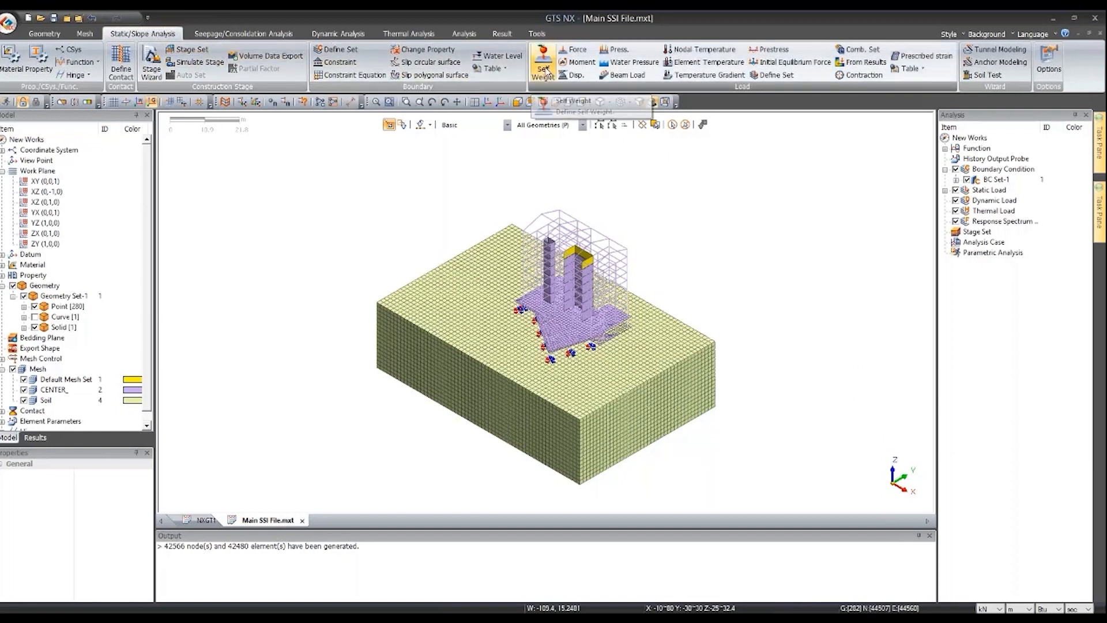
pyautogui.click(945, 190)
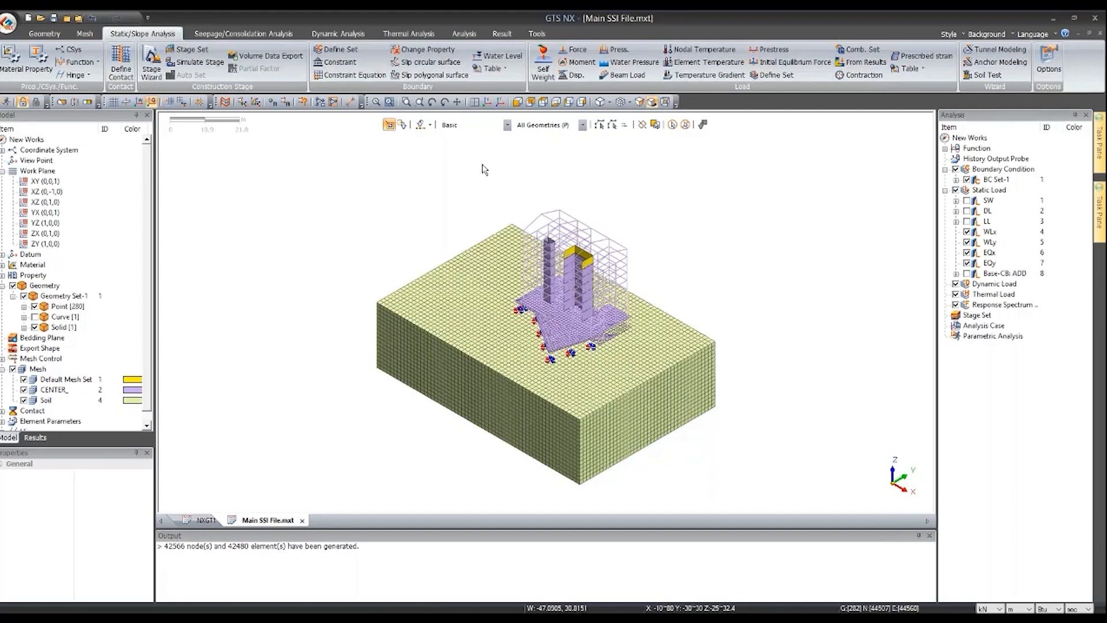
pyautogui.scroll(2, 501, 152)
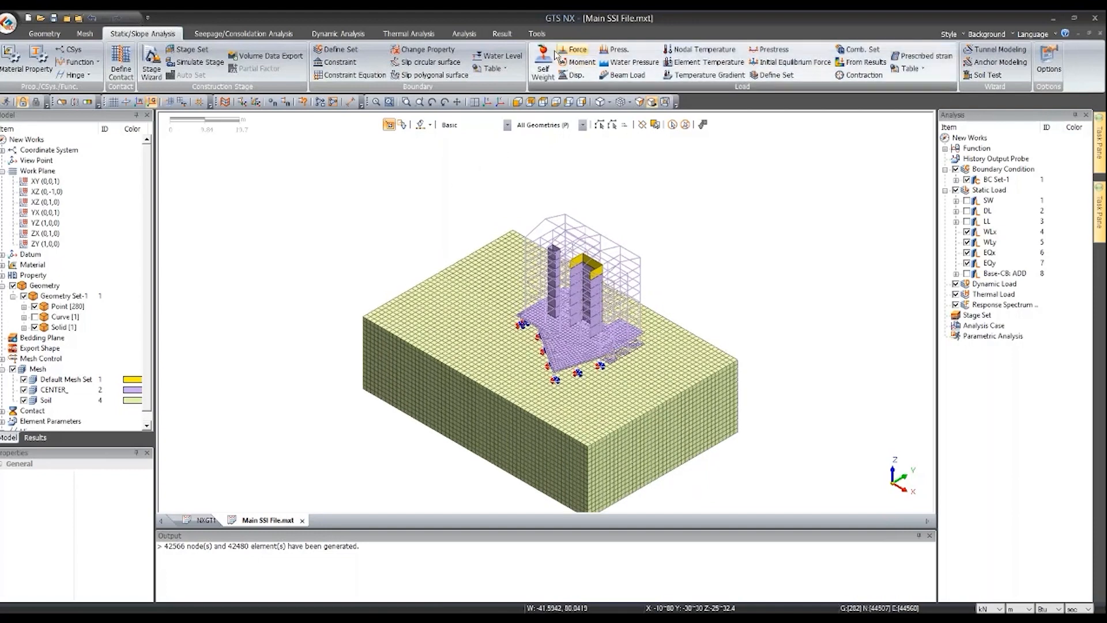
# - Start a plane free field definition from free faces and create a plane-type property named Free Field for it
pyautogui.click(91, 34)
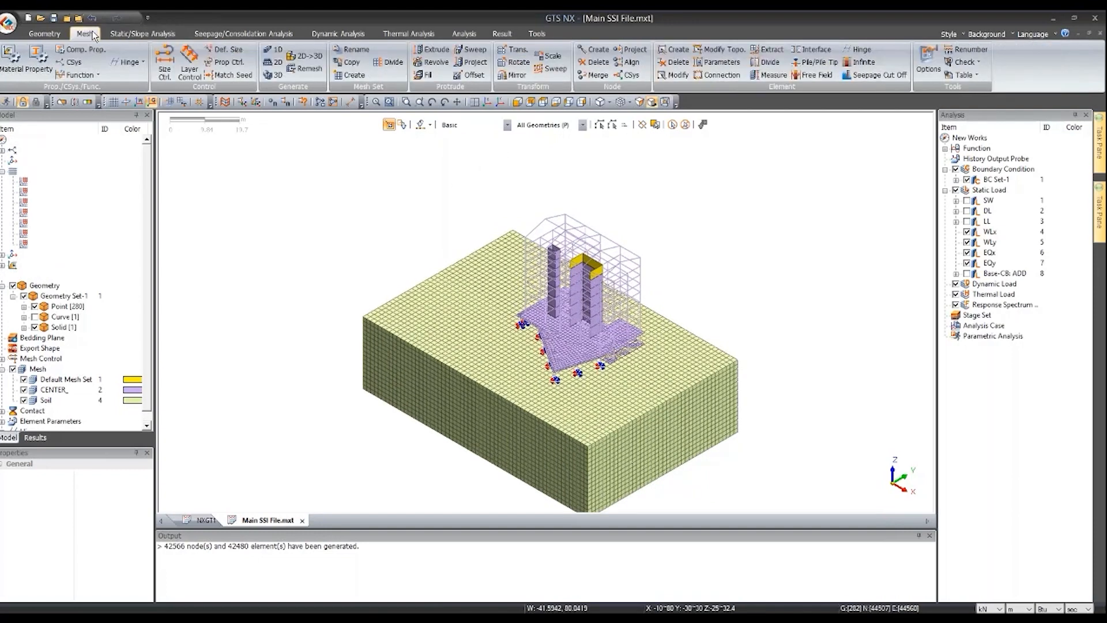
pyautogui.click(817, 76)
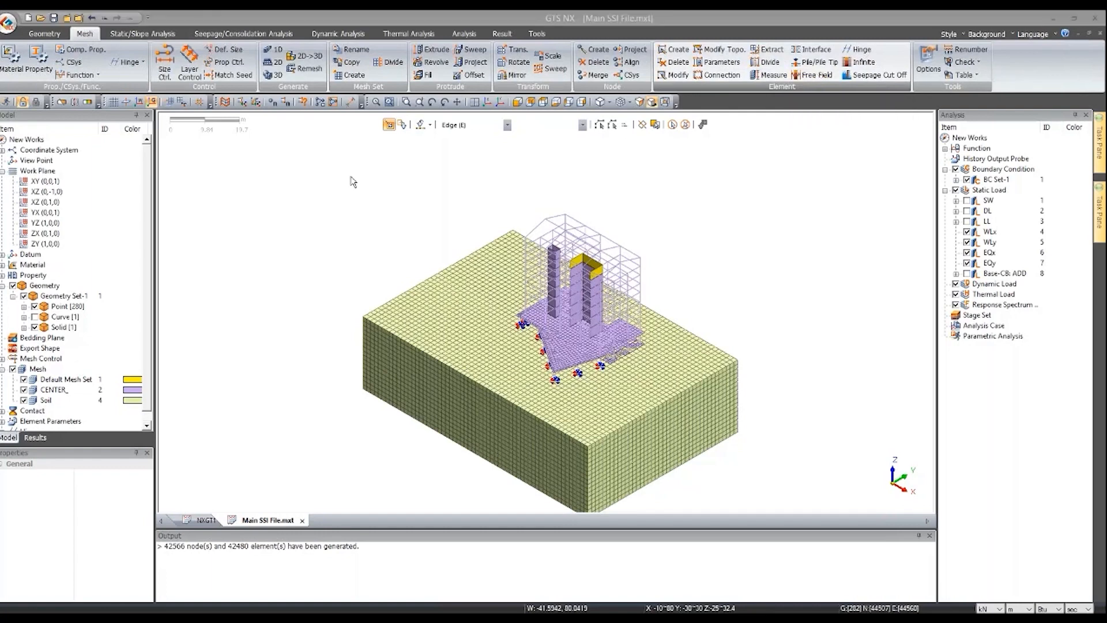
pyautogui.moveTo(159, 146); pyautogui.dragTo(277, 178)
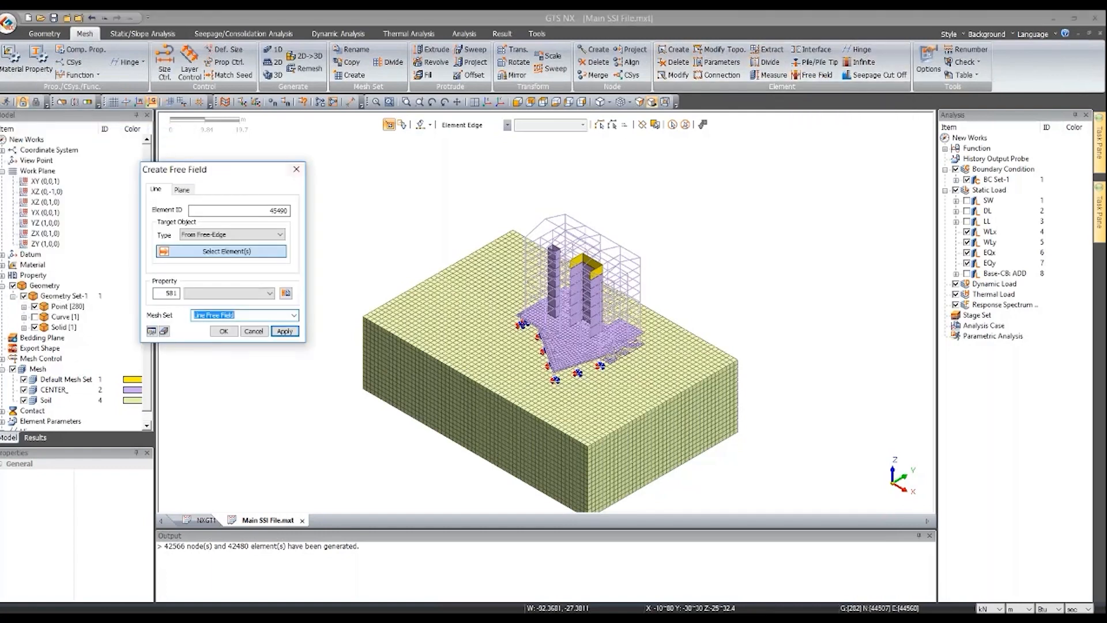
pyautogui.click(183, 190)
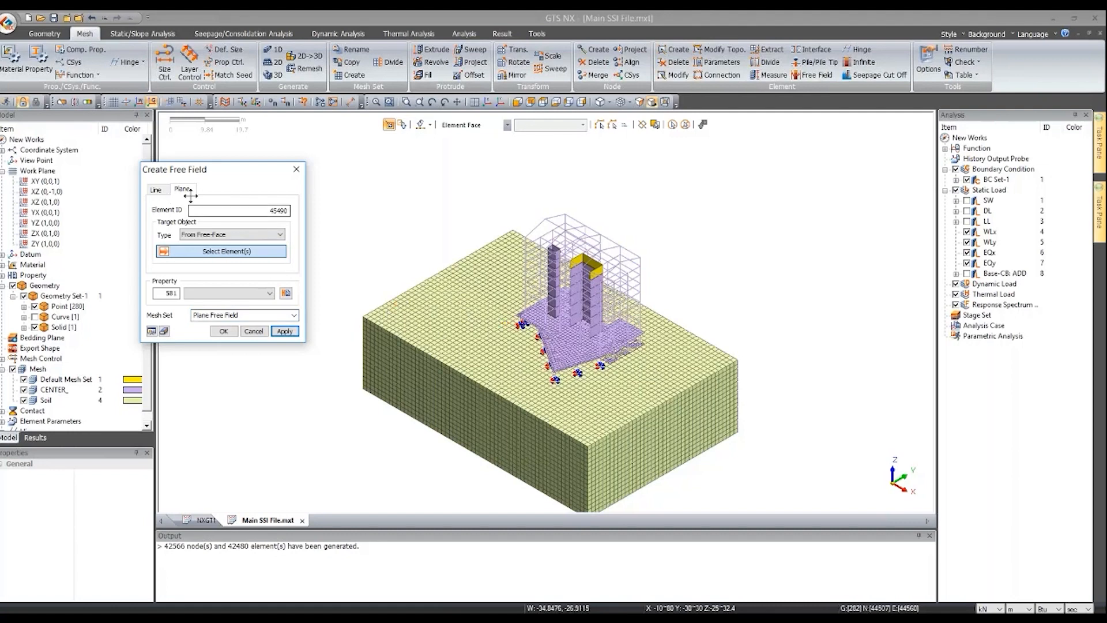
pyautogui.click(285, 293)
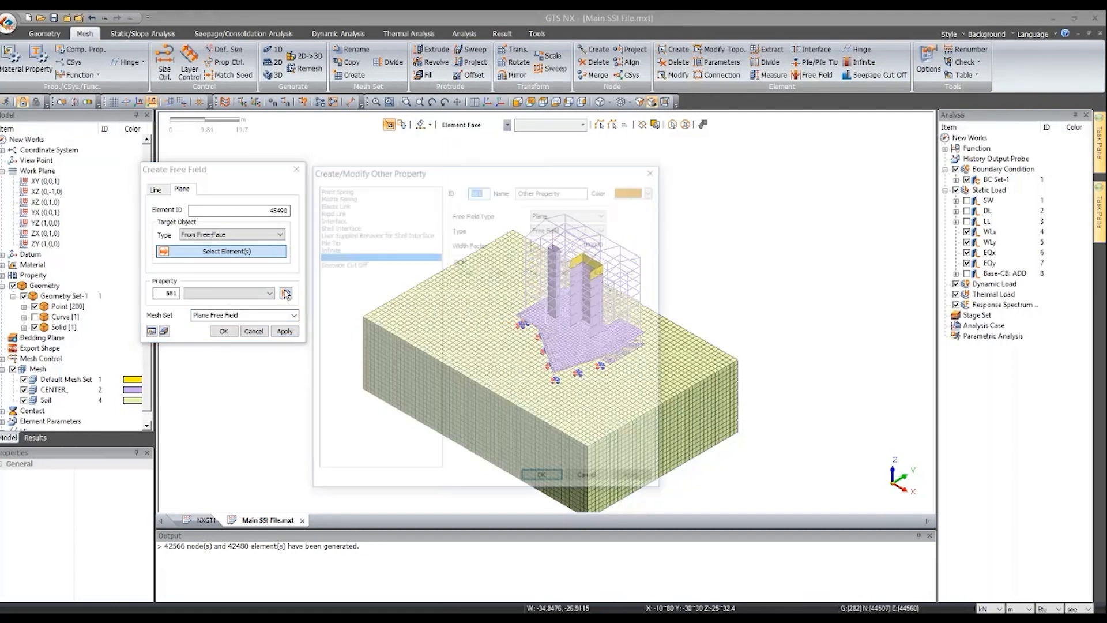
pyautogui.press('Tab')
pyautogui.write('Fre')
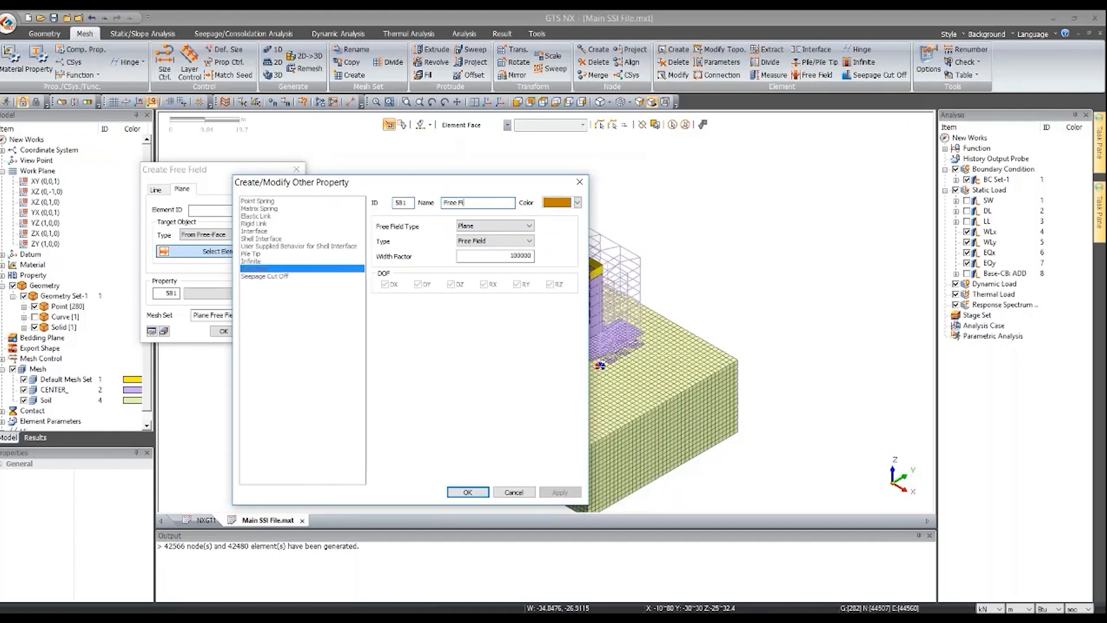
pyautogui.click(466, 492)
pyautogui.click(502, 493)
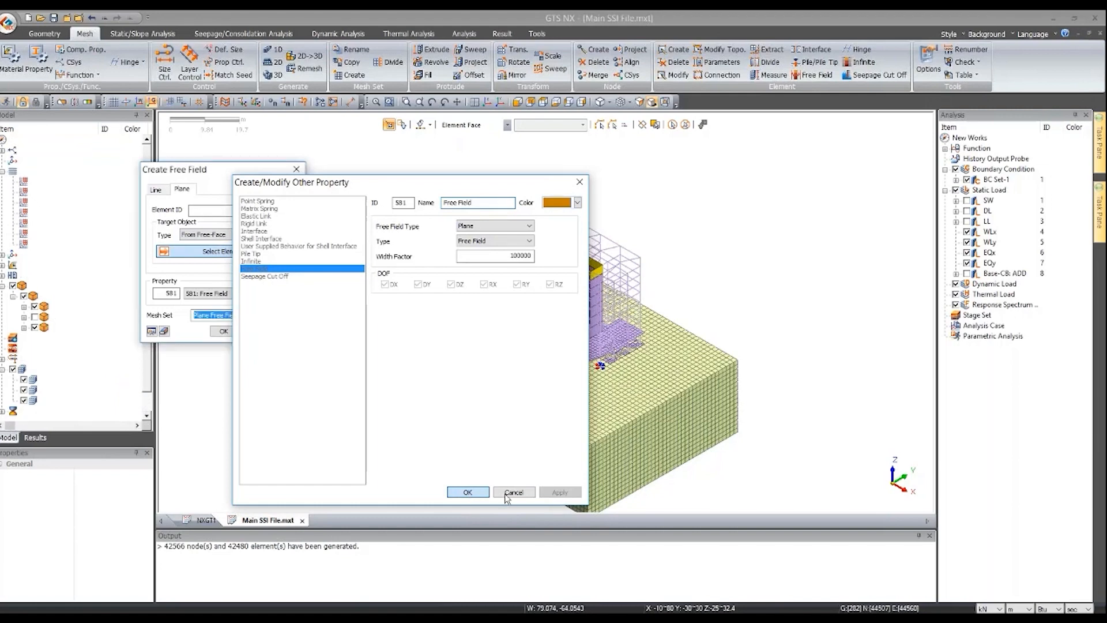
# - Select the element faces on all four vertical sides of the soil block and create the Plane Free Field mesh set
pyautogui.click(544, 103)
pyautogui.moveTo(418, 463); pyautogui.dragTo(418, 510)
pyautogui.moveTo(579, 211); pyautogui.dragTo(898, 211)
pyautogui.moveTo(772, 185); pyautogui.dragTo(904, 510)
pyautogui.moveTo(372, 465); pyautogui.dragTo(830, 519)
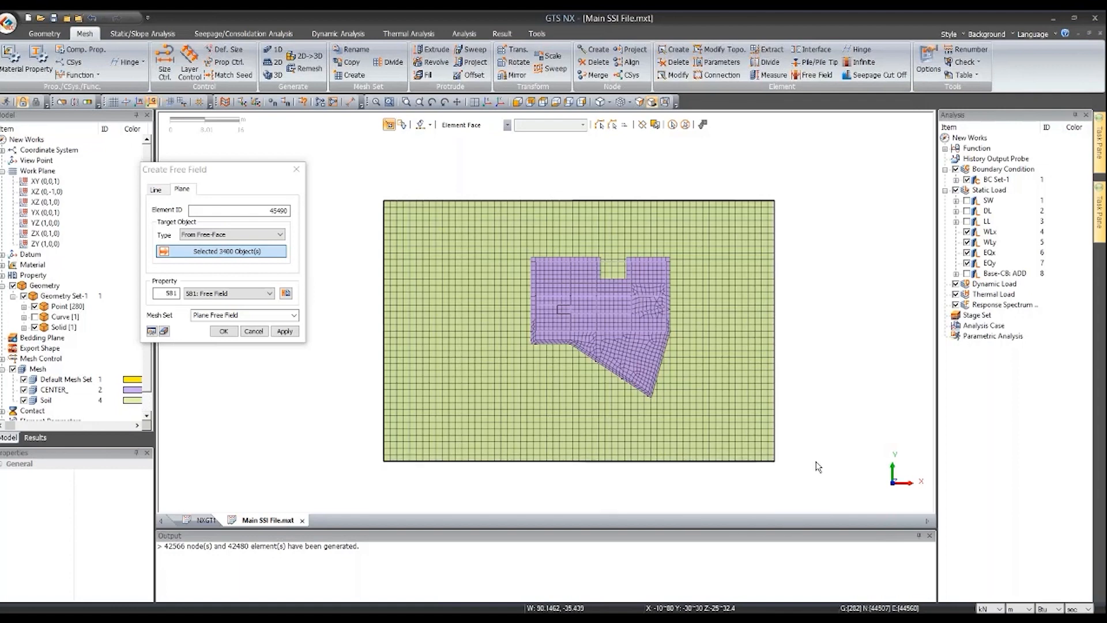
pyautogui.click(488, 102)
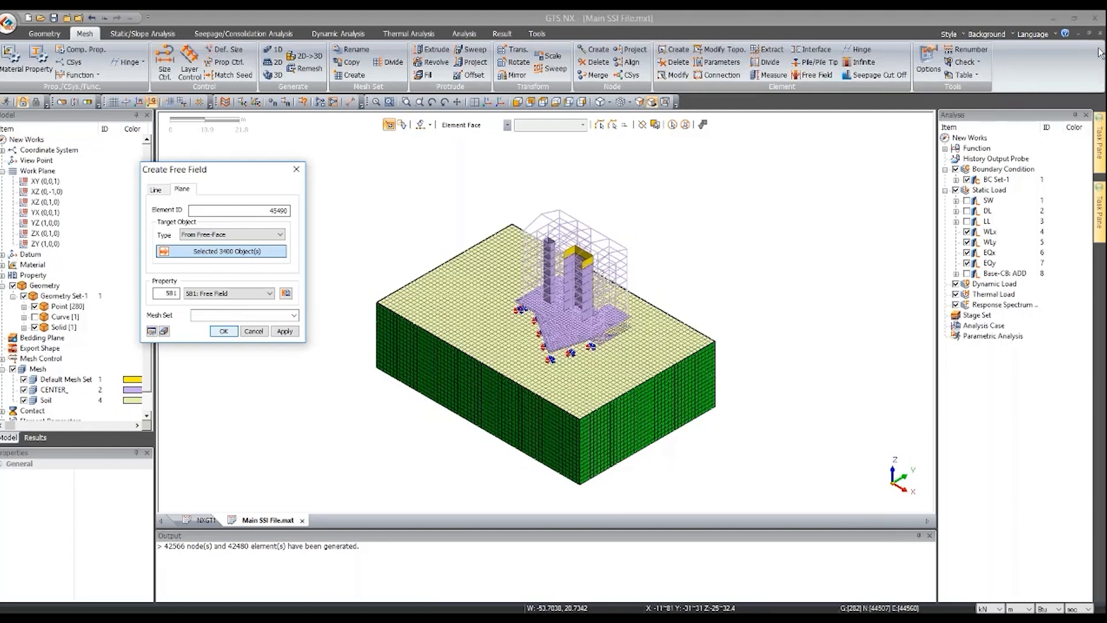
pyautogui.press('Return')
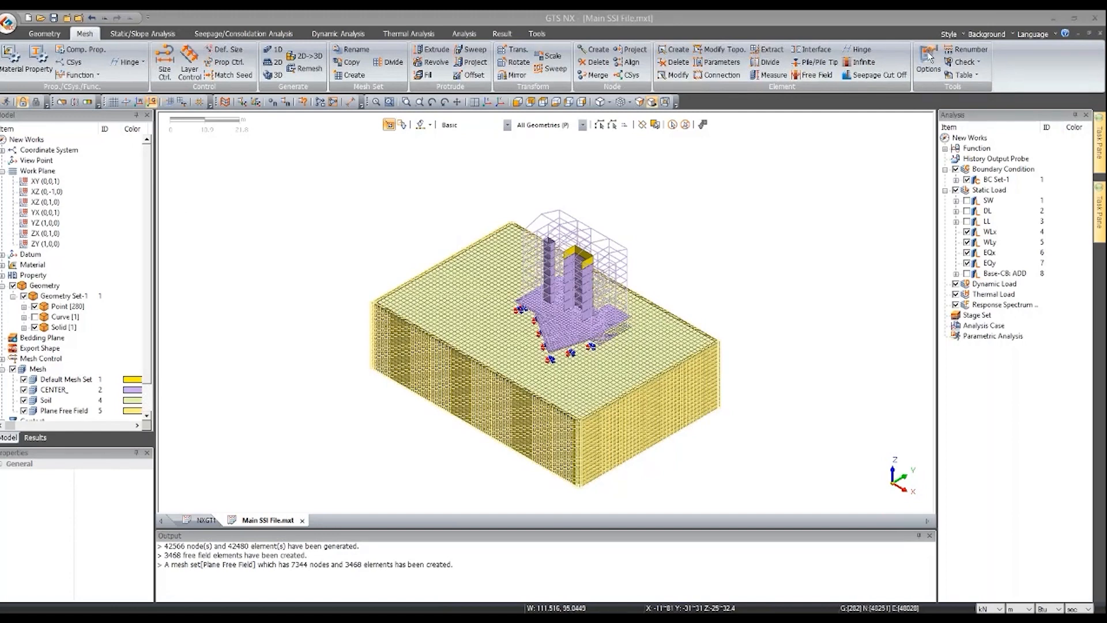
# - Review the general parameters of the Mohr-Coulomb SOIL material without changing them
pyautogui.scroll(3, 667, 400)
pyautogui.moveTo(667, 400); pyautogui.dragTo(725, 336, button='middle')
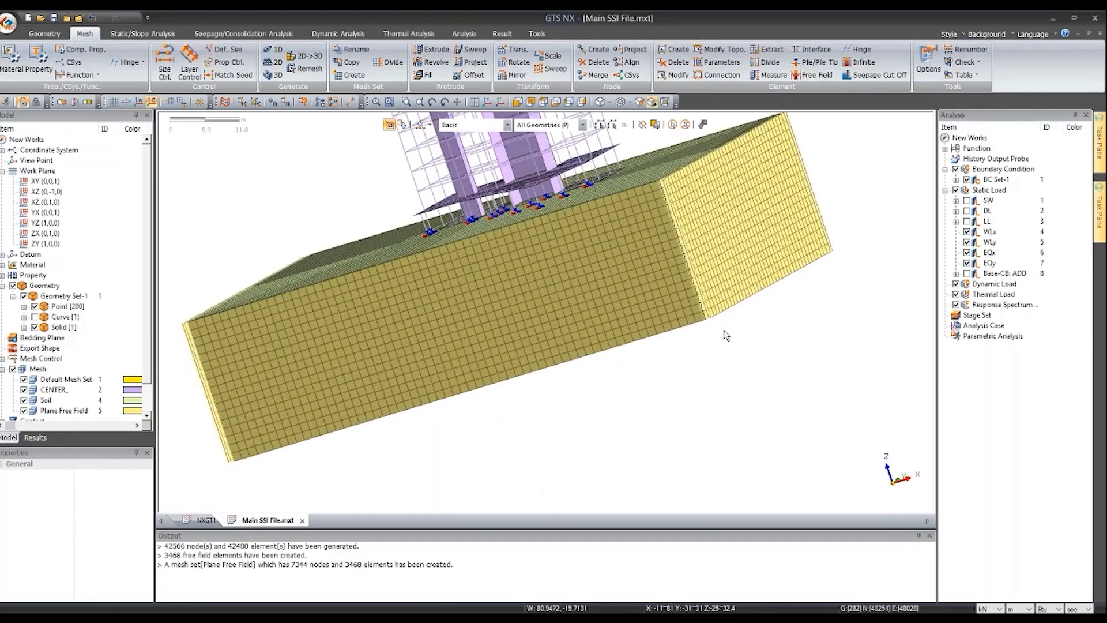
pyautogui.click(517, 102)
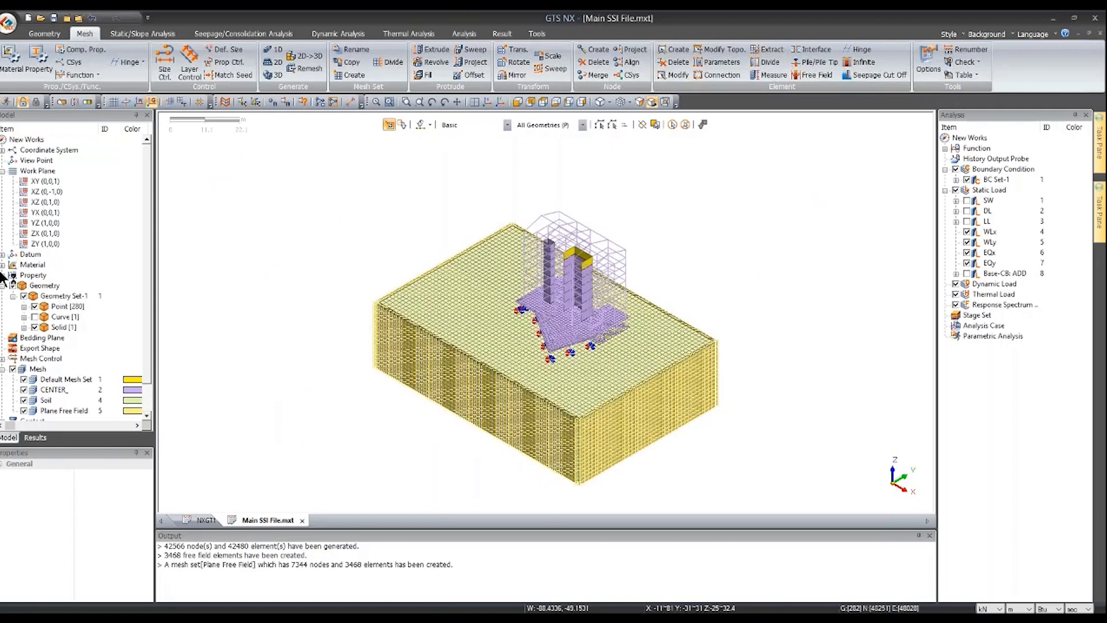
pyautogui.click(2, 266)
pyautogui.click(12, 275)
pyautogui.rightClick(63, 307)
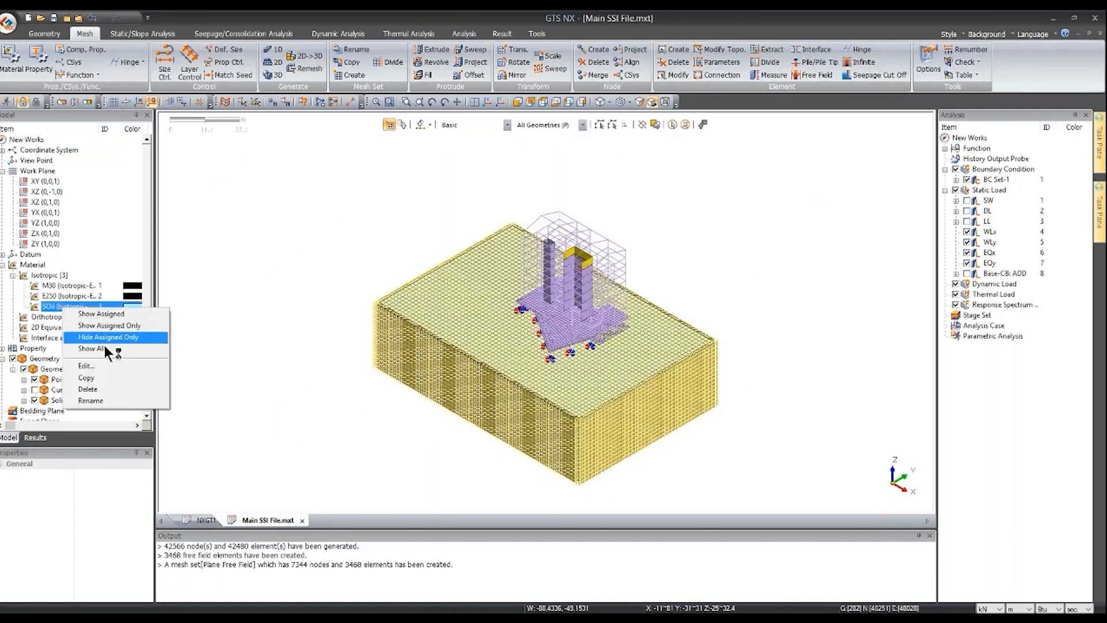
pyautogui.click(107, 366)
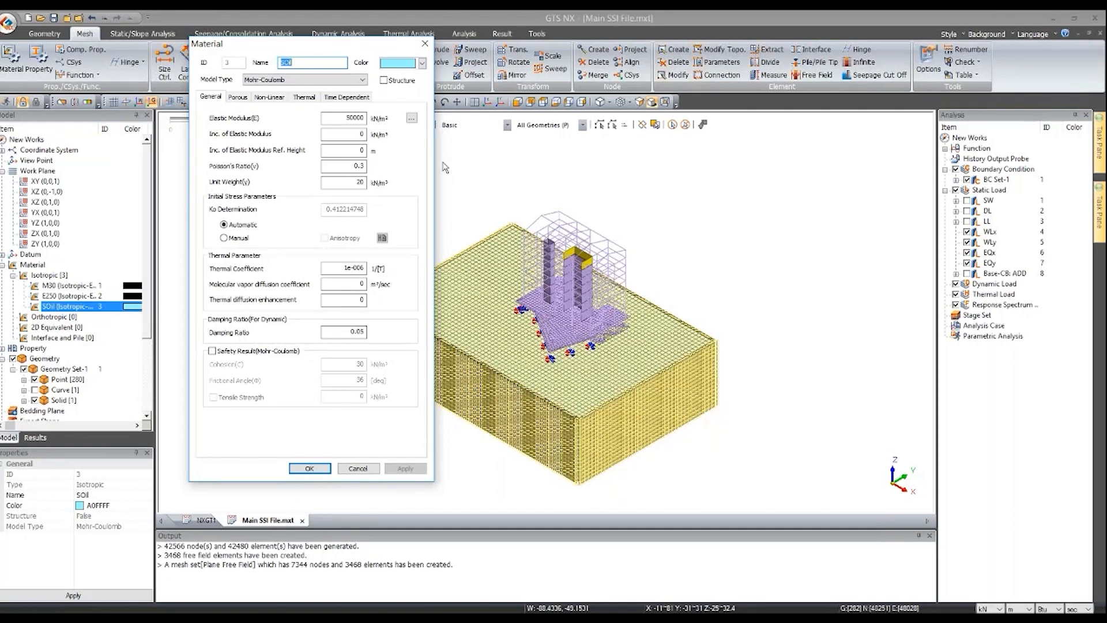
pyautogui.click(424, 44)
pyautogui.scroll(2, 634, 260)
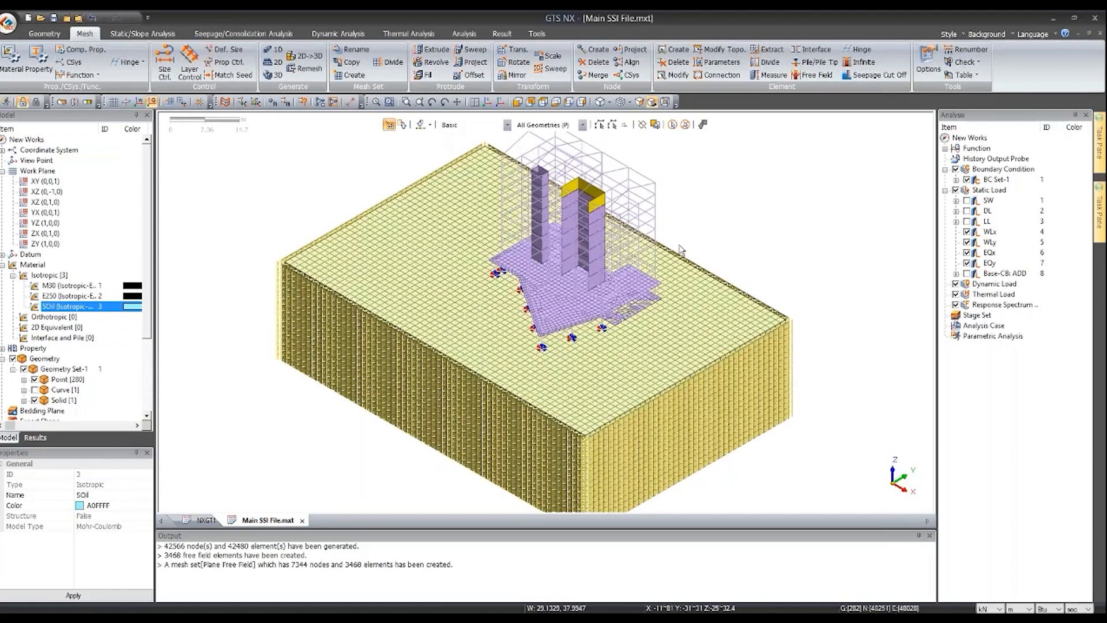
# - Examine the spring and damping constant options of a new point spring property for the base of the soil block
pyautogui.click(517, 102)
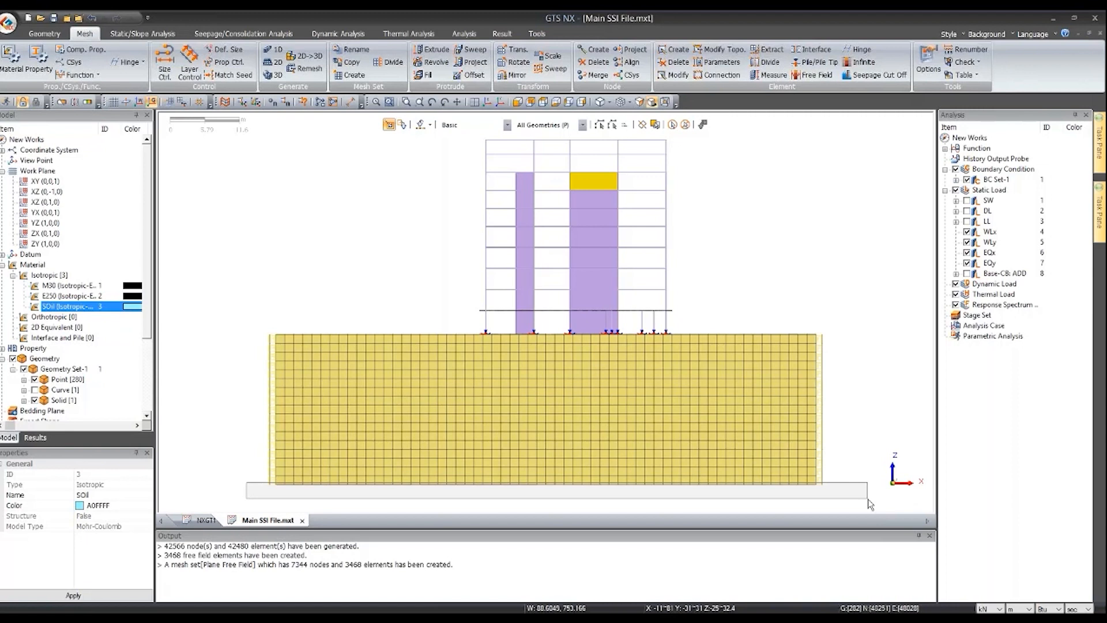
pyautogui.moveTo(867, 499); pyautogui.dragTo(867, 498)
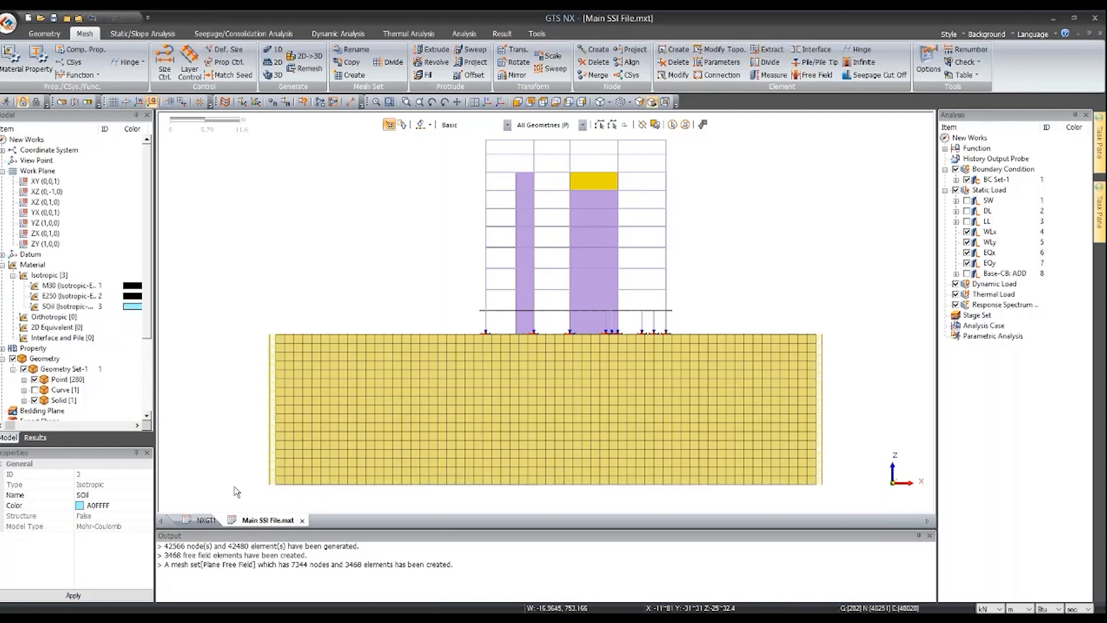
pyautogui.moveTo(259, 479); pyautogui.dragTo(843, 513)
pyautogui.click(676, 52)
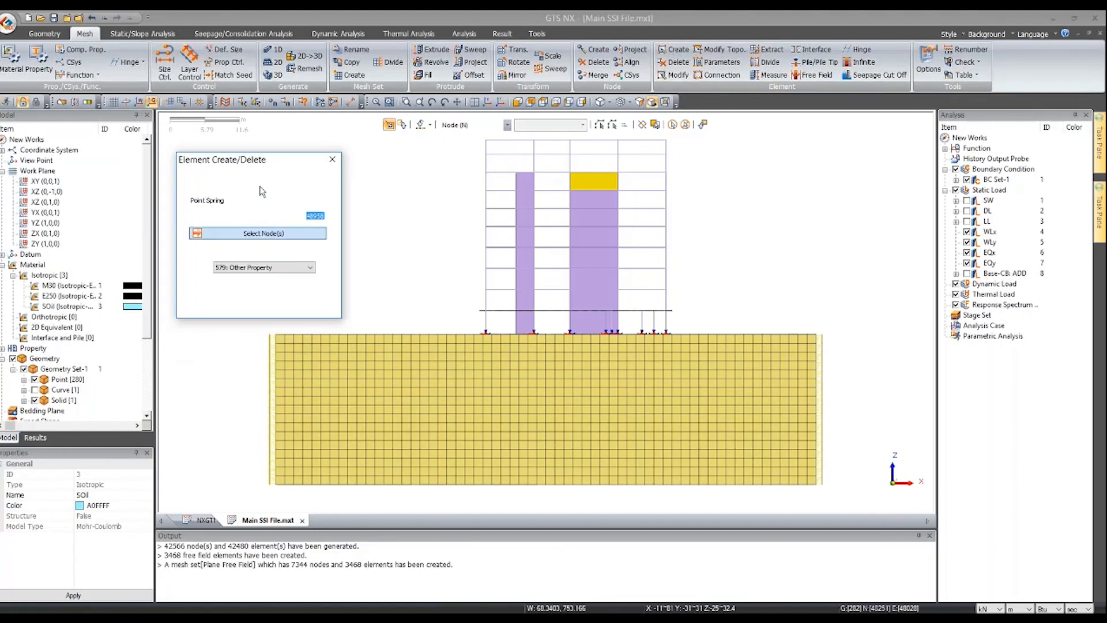
pyautogui.click(1081, 58)
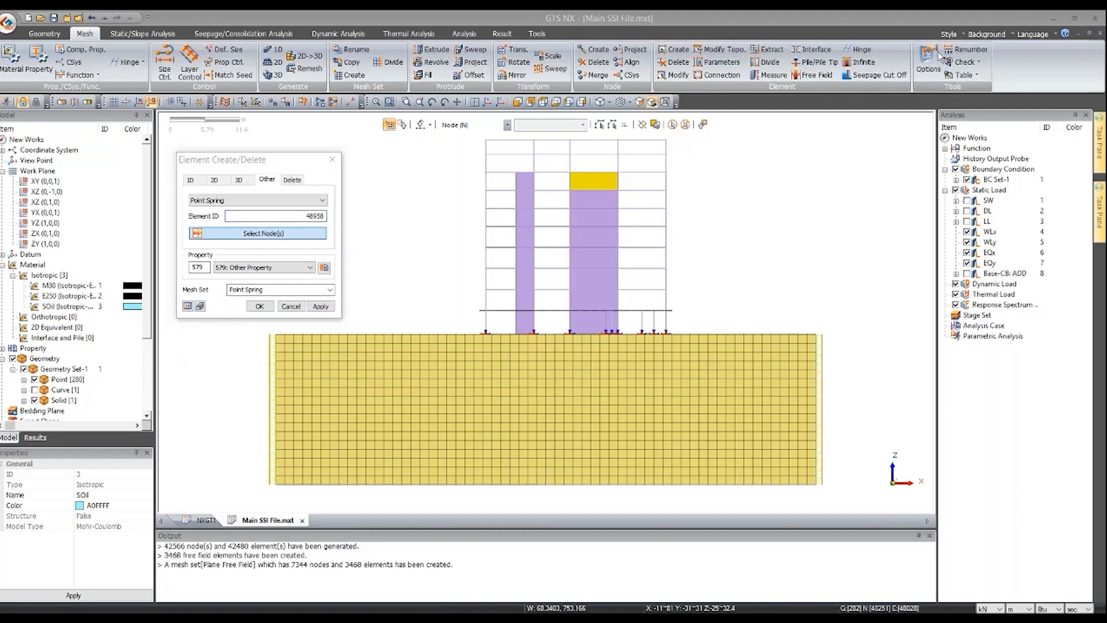
pyautogui.click(324, 267)
pyautogui.moveTo(543, 157); pyautogui.dragTo(405, 93)
pyautogui.click(479, 208)
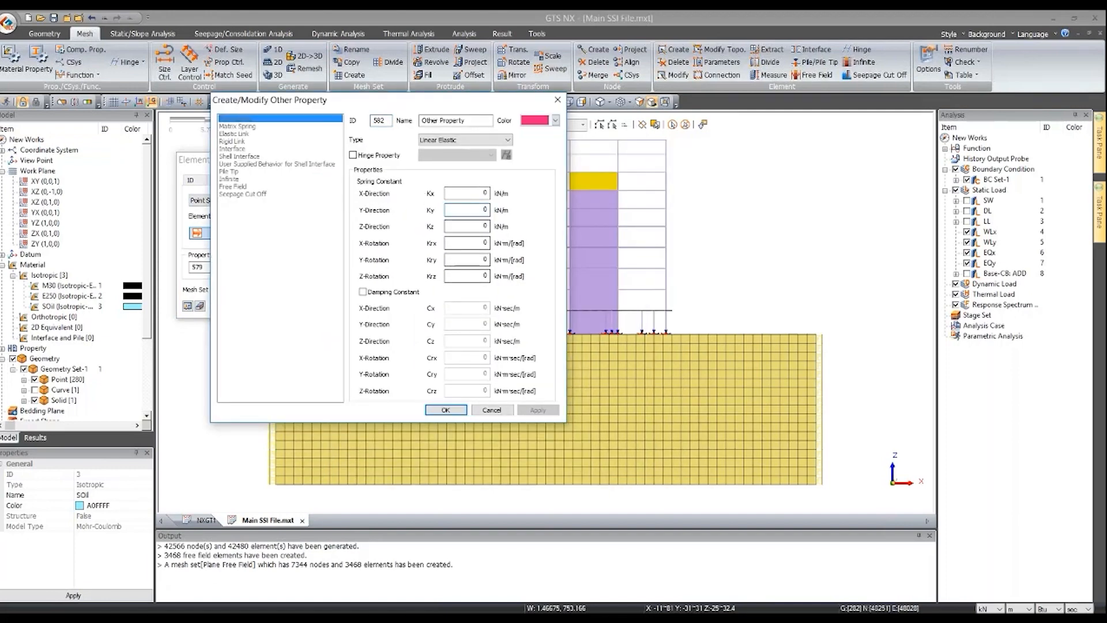
pyautogui.click(362, 291)
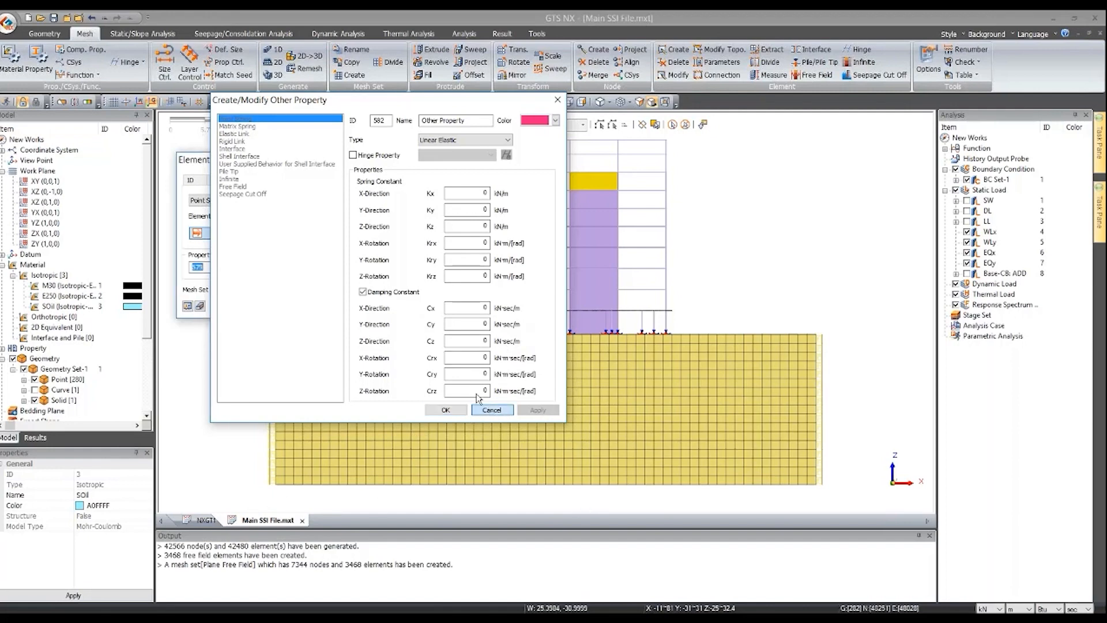
pyautogui.click(488, 410)
pyautogui.click(290, 306)
pyautogui.scroll(-2, 478, 236)
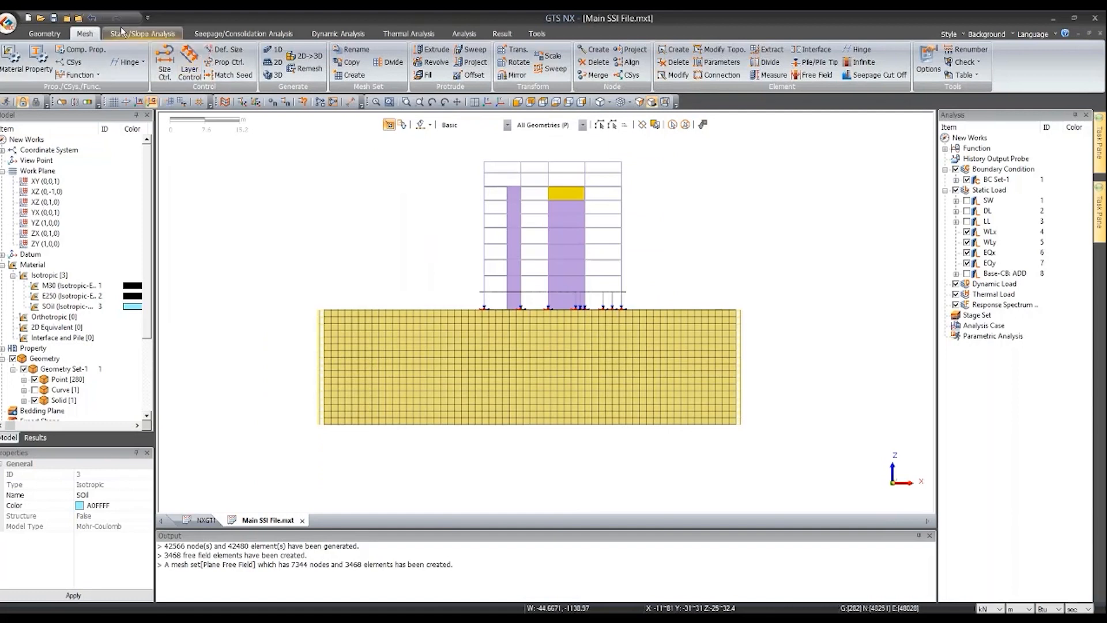
# - Start an advanced node constraint that restrains the Tx, Ty and Tz translations
pyautogui.click(144, 33)
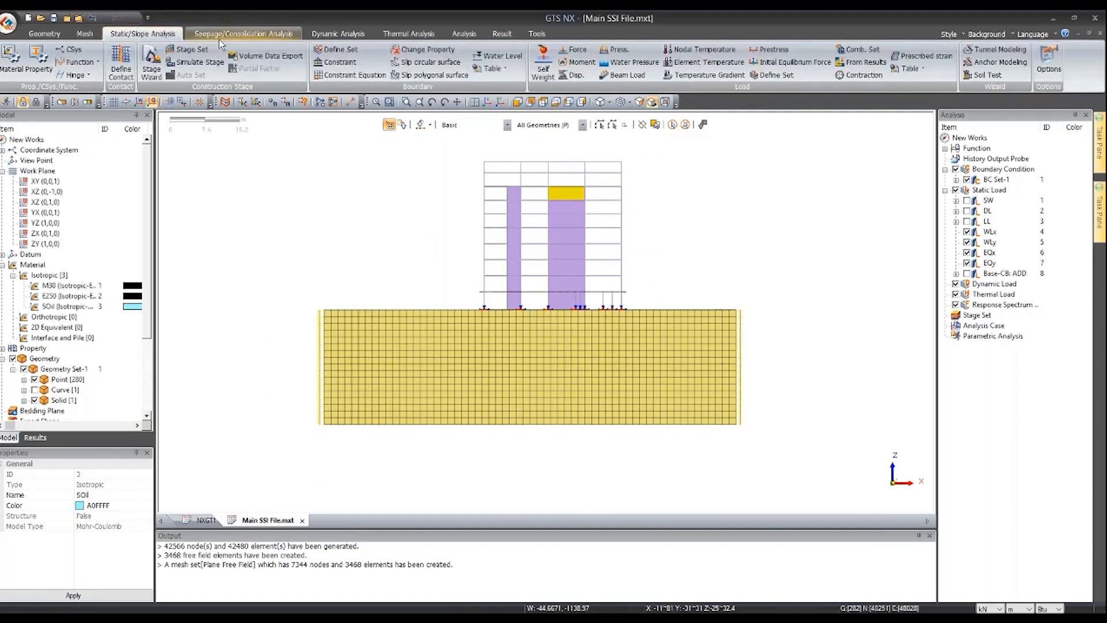
pyautogui.click(339, 62)
pyautogui.moveTo(87, 122); pyautogui.dragTo(224, 115)
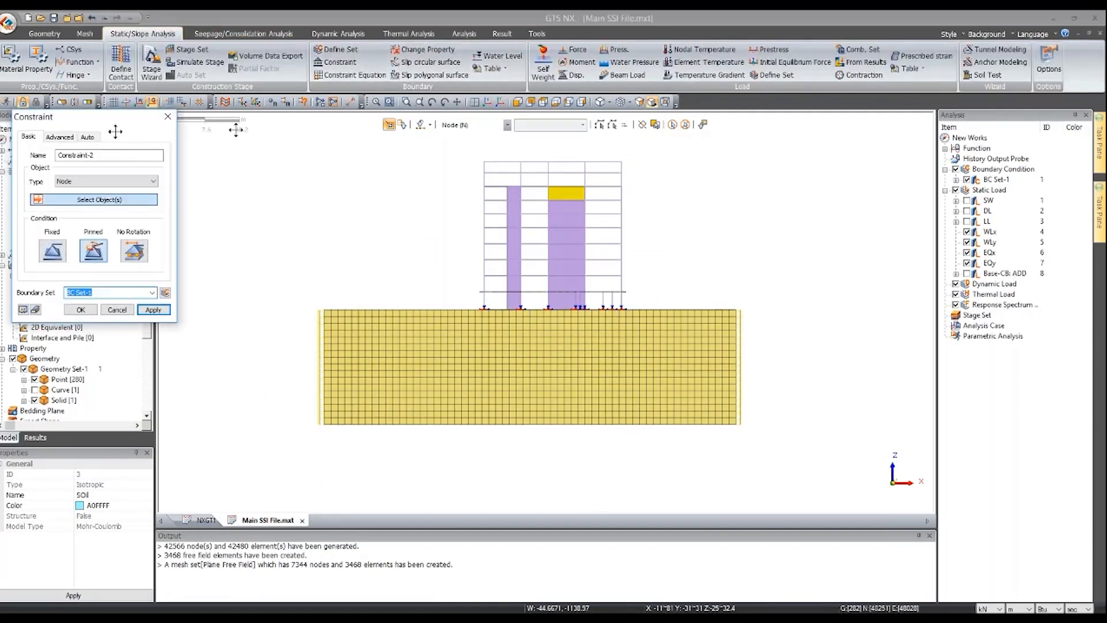
pyautogui.click(195, 132)
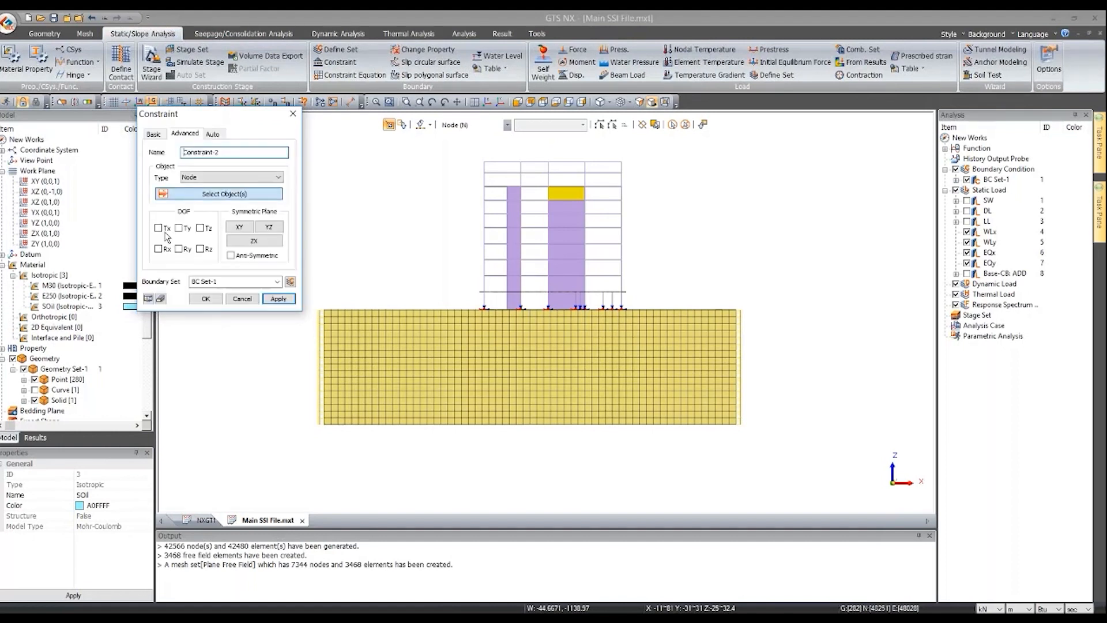
pyautogui.click(200, 228)
# - Select all nodes along the bottom of the soil block and free field elements for the constraint, and check the selection
pyautogui.scroll(5, 426, 477)
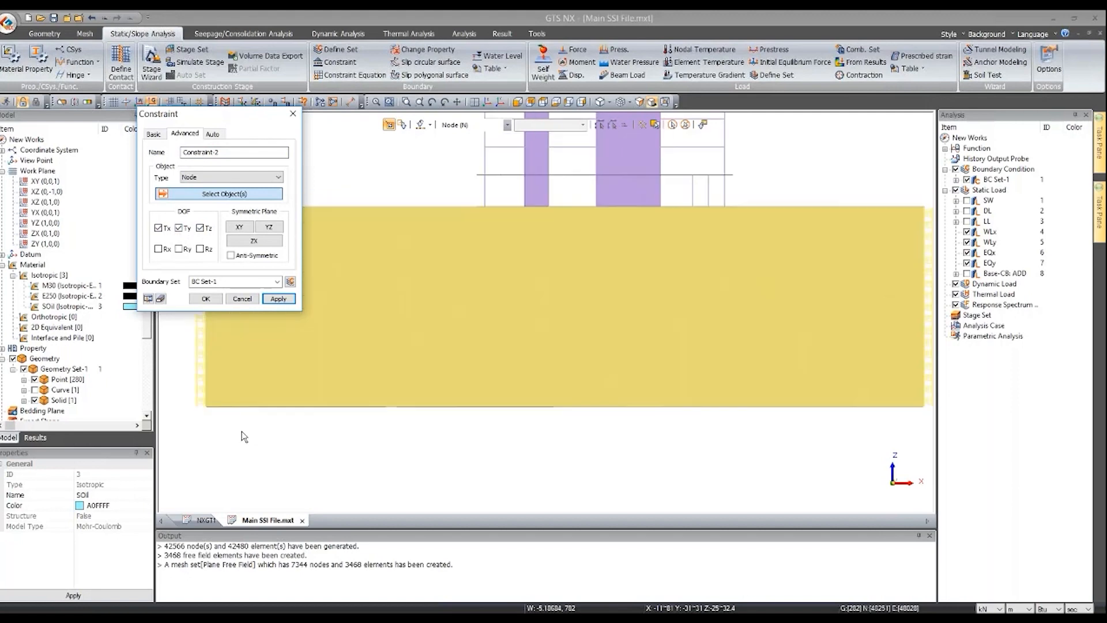
pyautogui.scroll(-1, 208, 410)
pyautogui.moveTo(199, 402); pyautogui.dragTo(865, 470)
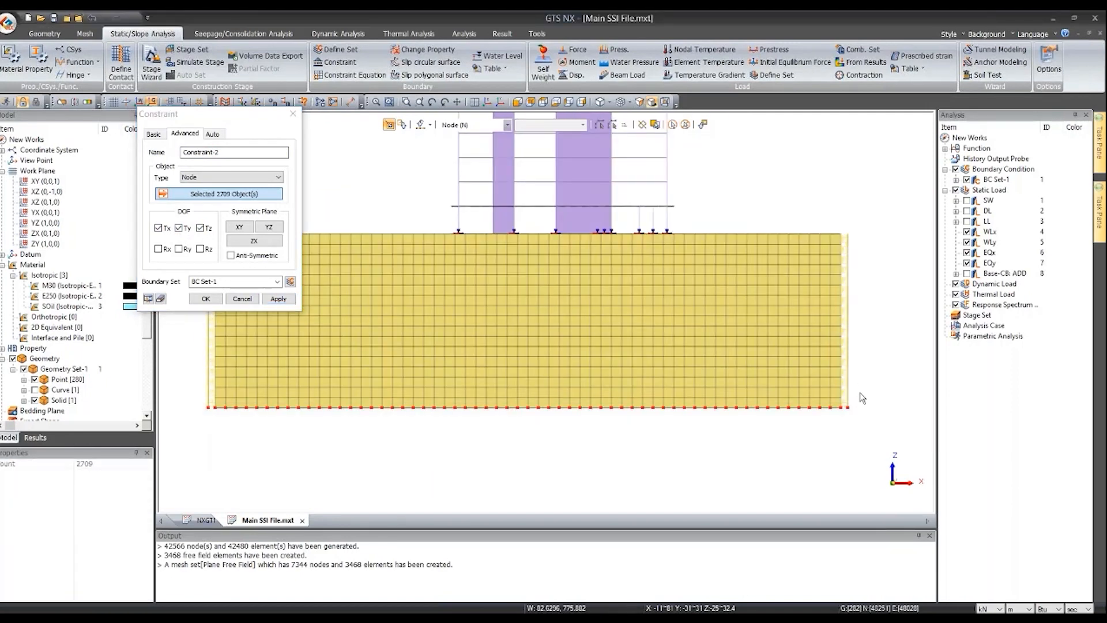
pyautogui.scroll(3, 861, 393)
pyautogui.moveTo(865, 370)
pyautogui.mouseDown(button='middle')
pyautogui.moveTo(869, 361)
pyautogui.moveTo(846, 410)
pyautogui.moveTo(860, 427)
pyautogui.mouseUp(button='middle')
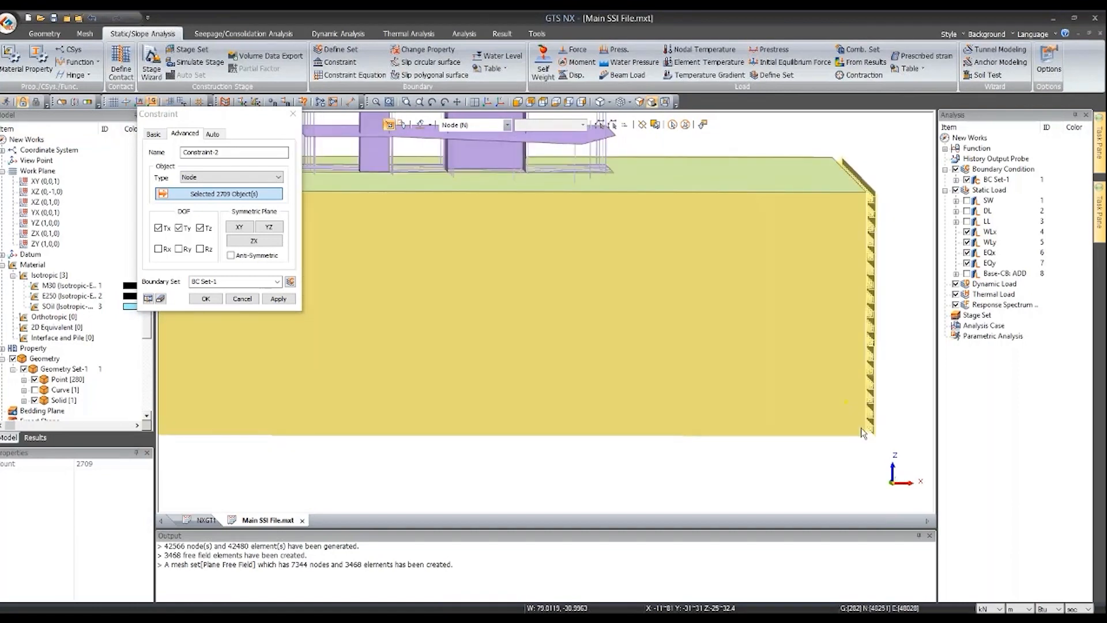
pyautogui.scroll(4, 891, 441)
pyautogui.scroll(2, 893, 444)
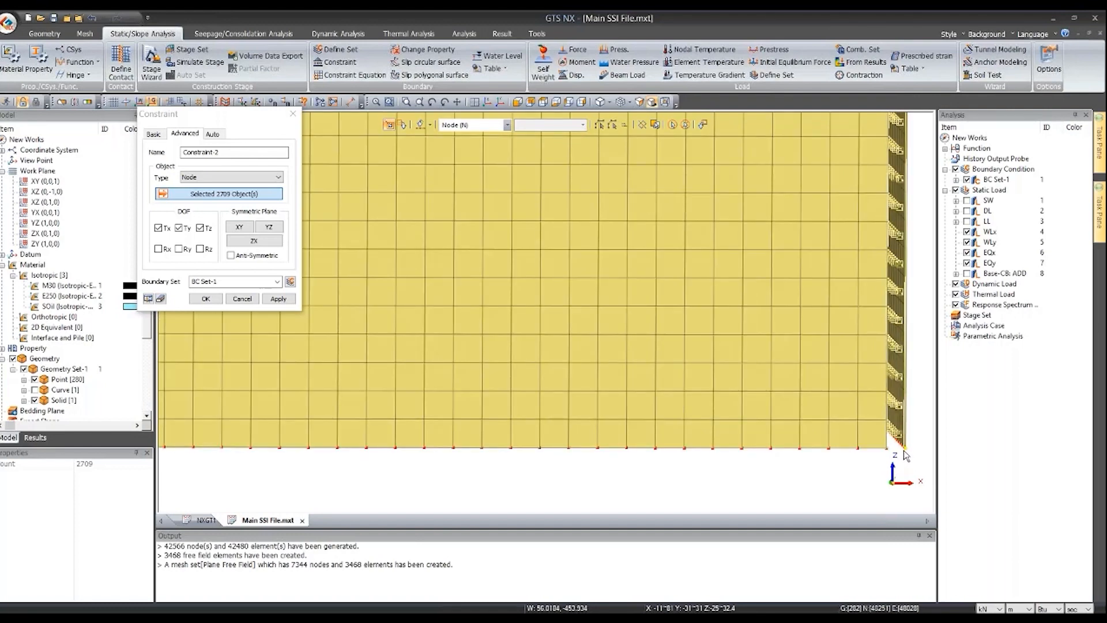
pyautogui.click(489, 104)
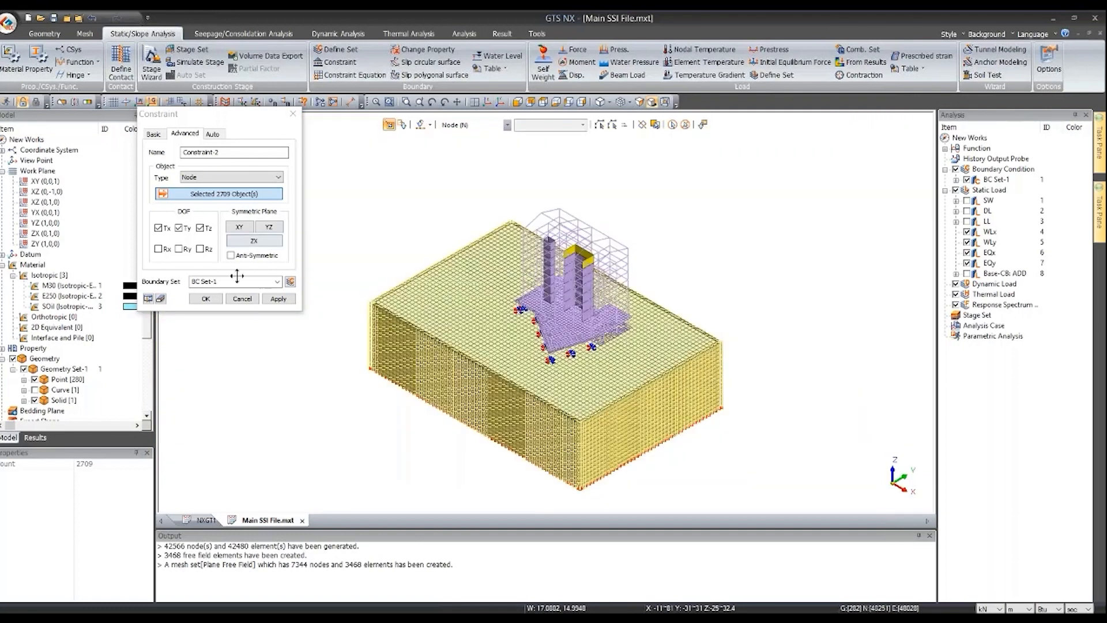
# - Assign the constraint to a new boundary set named Fixed Bottom and create it
pyautogui.click(237, 280)
pyautogui.write('Fixed Bottom')
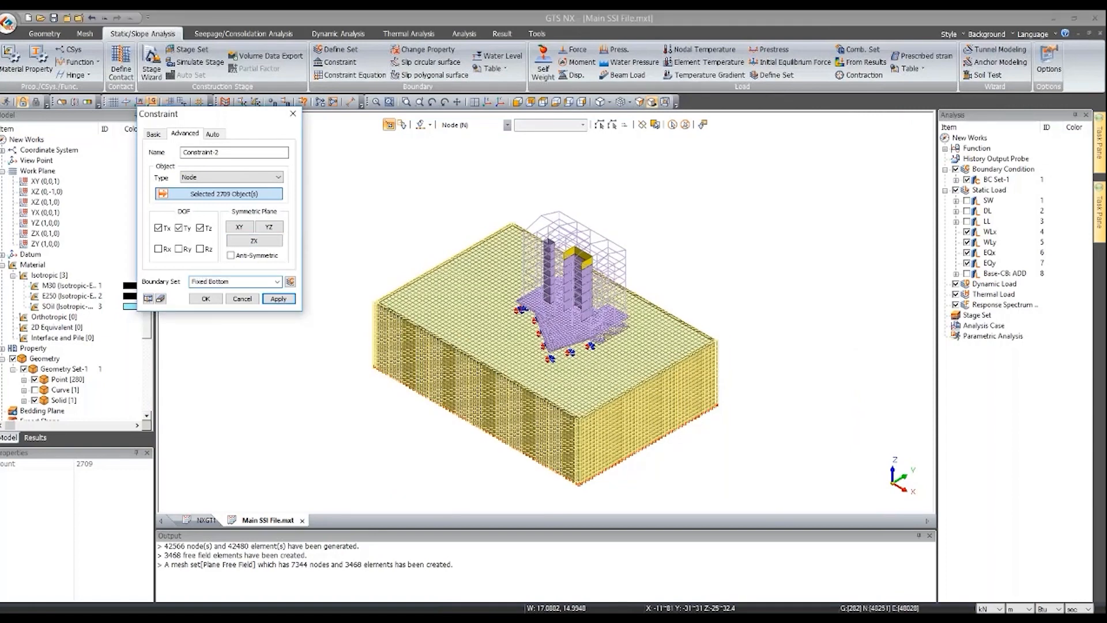
pyautogui.click(220, 298)
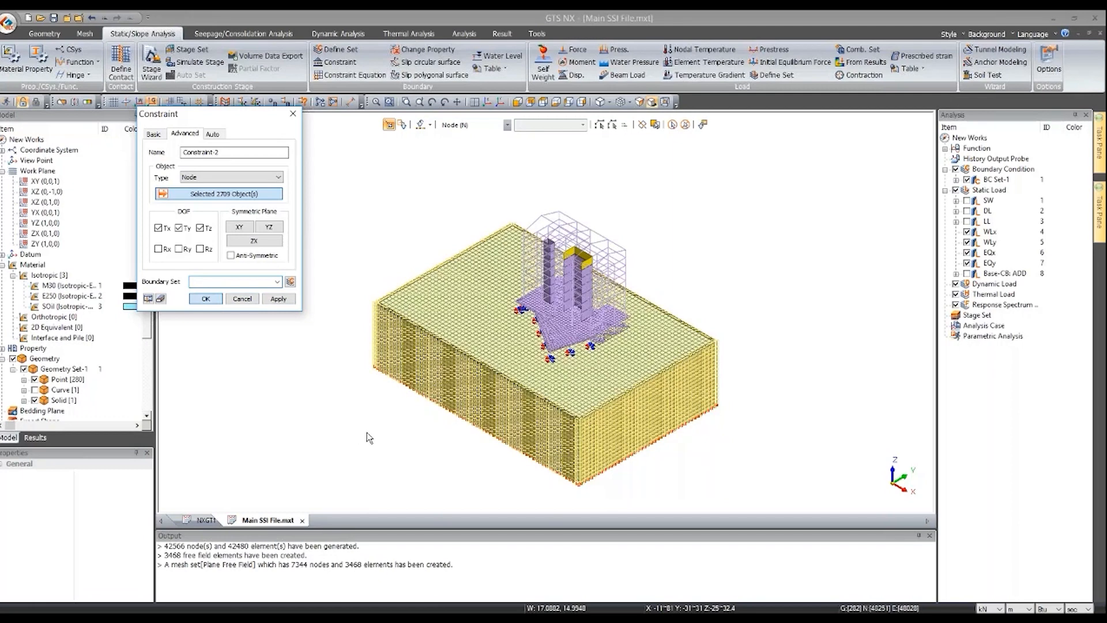
pyautogui.moveTo(447, 447); pyautogui.dragTo(468, 276, button='middle')
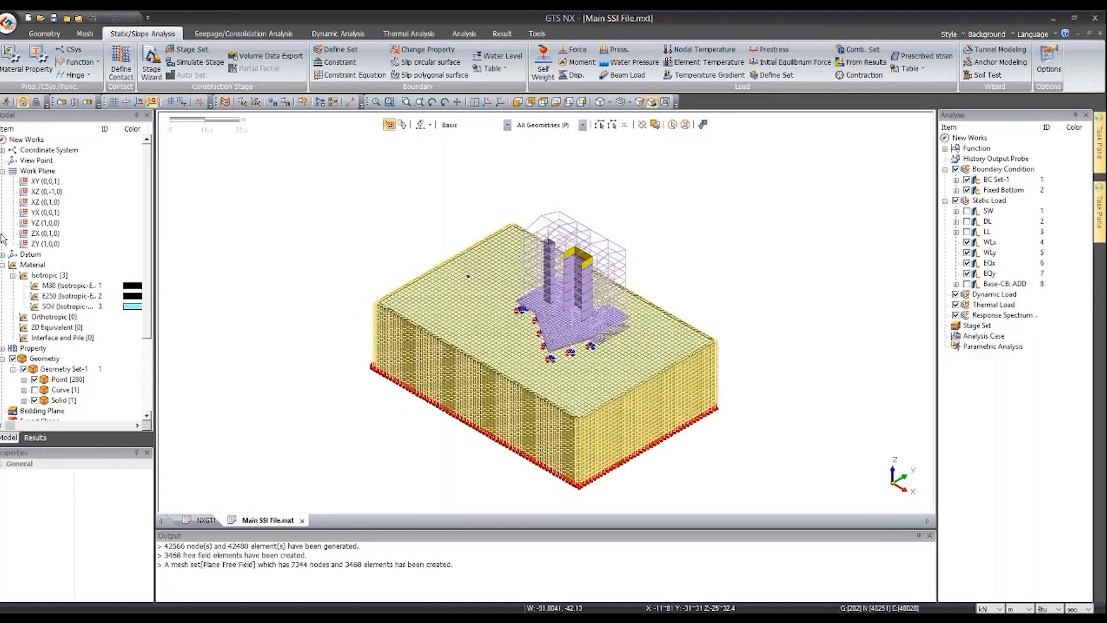
# - Hide the geometry and all mesh sets except CENTER_, and display the Base-CB: ADD static loads on the building
pyautogui.click(12, 369)
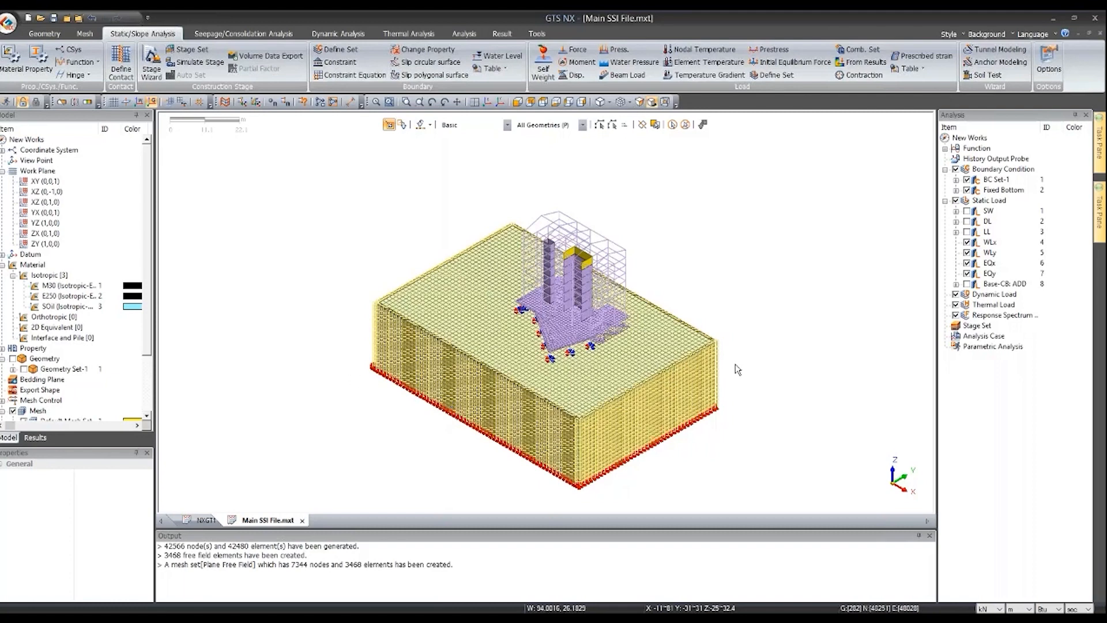
pyautogui.scroll(-3, 26, 330)
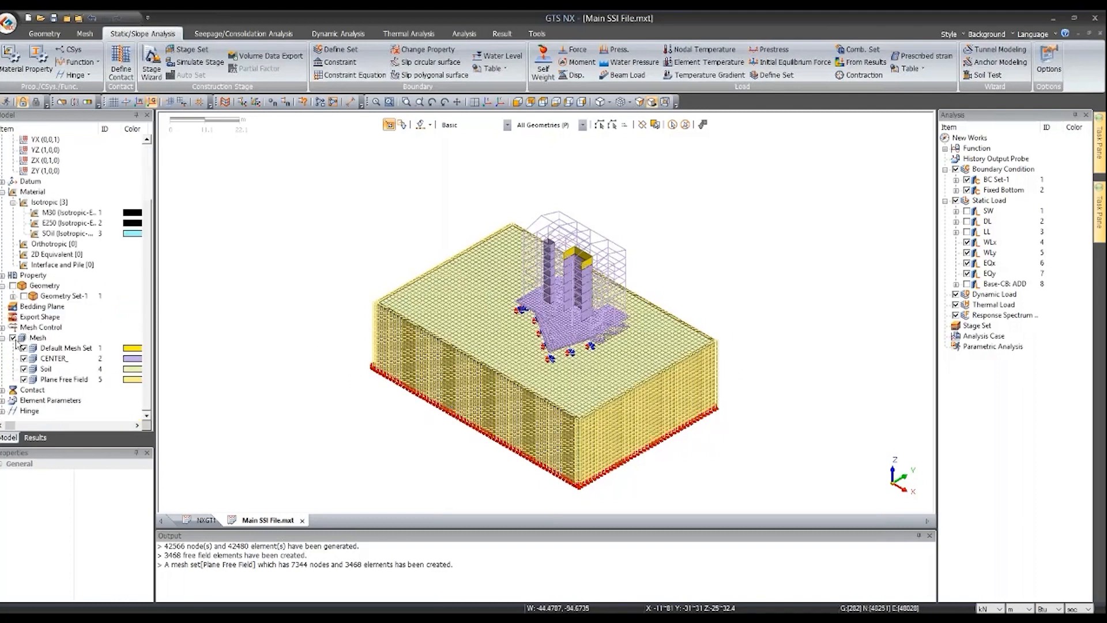
pyautogui.click(12, 338)
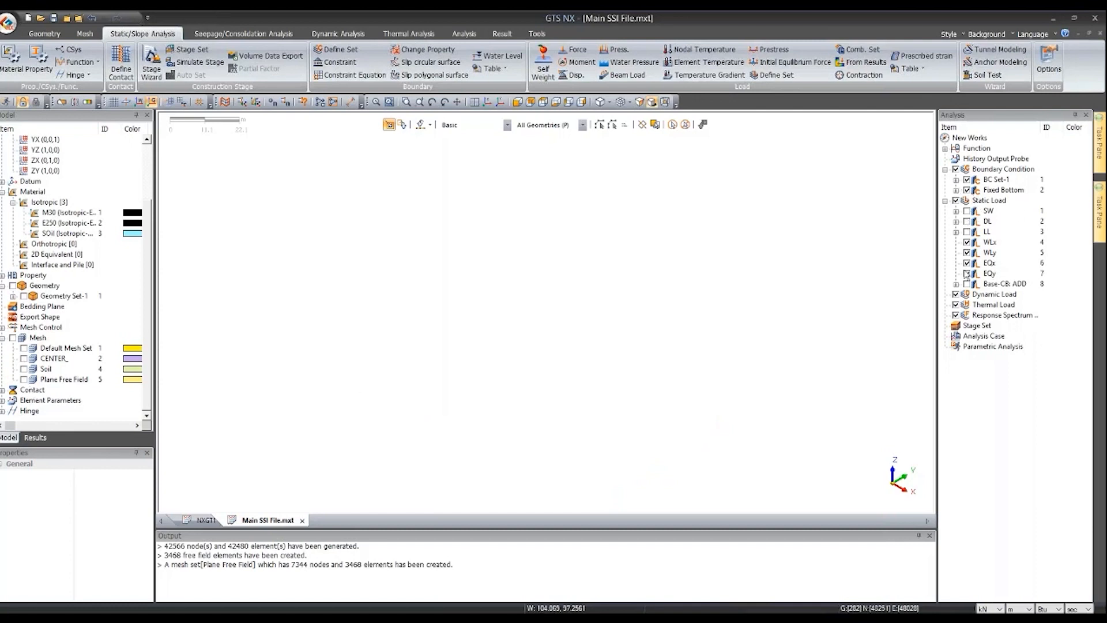
pyautogui.click(25, 359)
pyautogui.scroll(4, 592, 346)
pyautogui.moveTo(603, 357); pyautogui.dragTo(588, 325, button='middle')
pyautogui.scroll(3, 592, 346)
pyautogui.scroll(3, 578, 342)
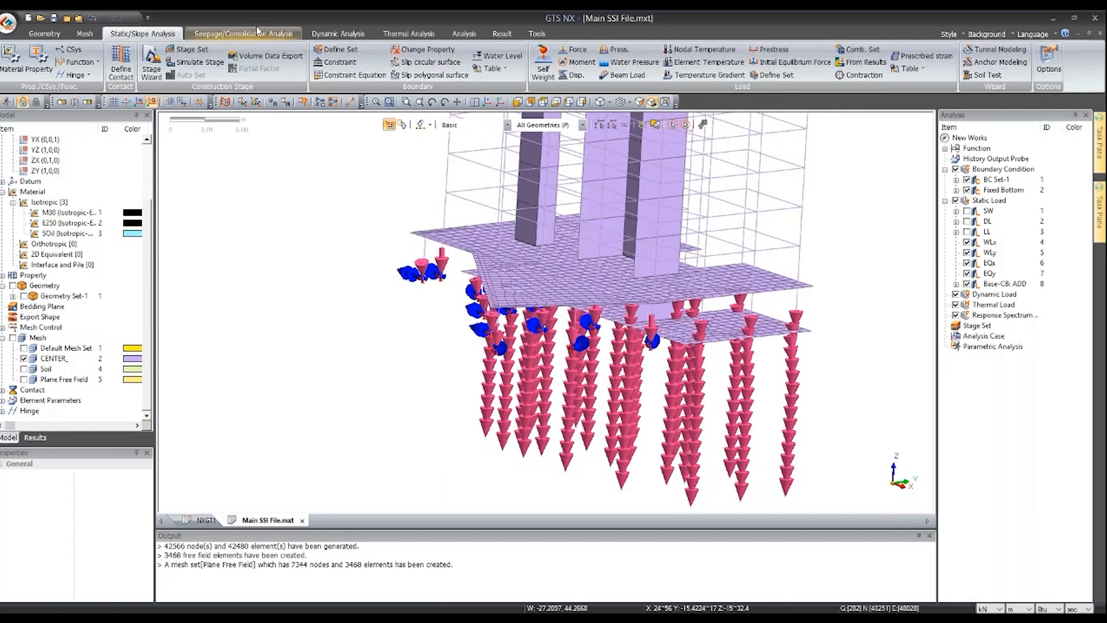
# - Convert the Base-CB: ADD static load set to mass in X, Y and Z with scale factor 1, in the Load to Mass mesh set
pyautogui.click(314, 34)
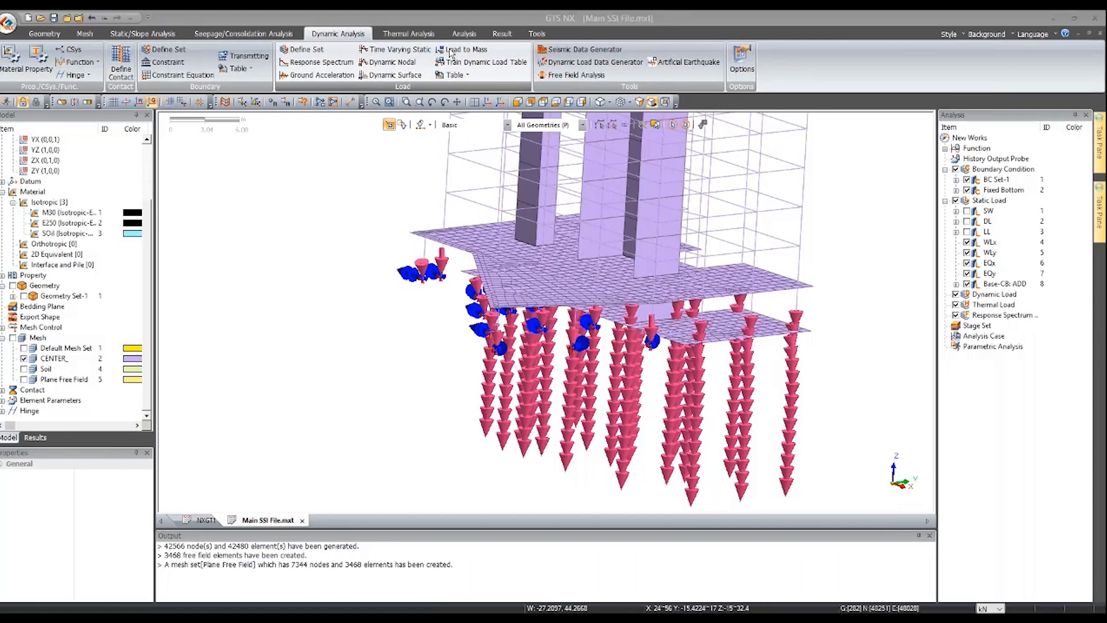
pyautogui.click(450, 54)
pyautogui.click(414, 240)
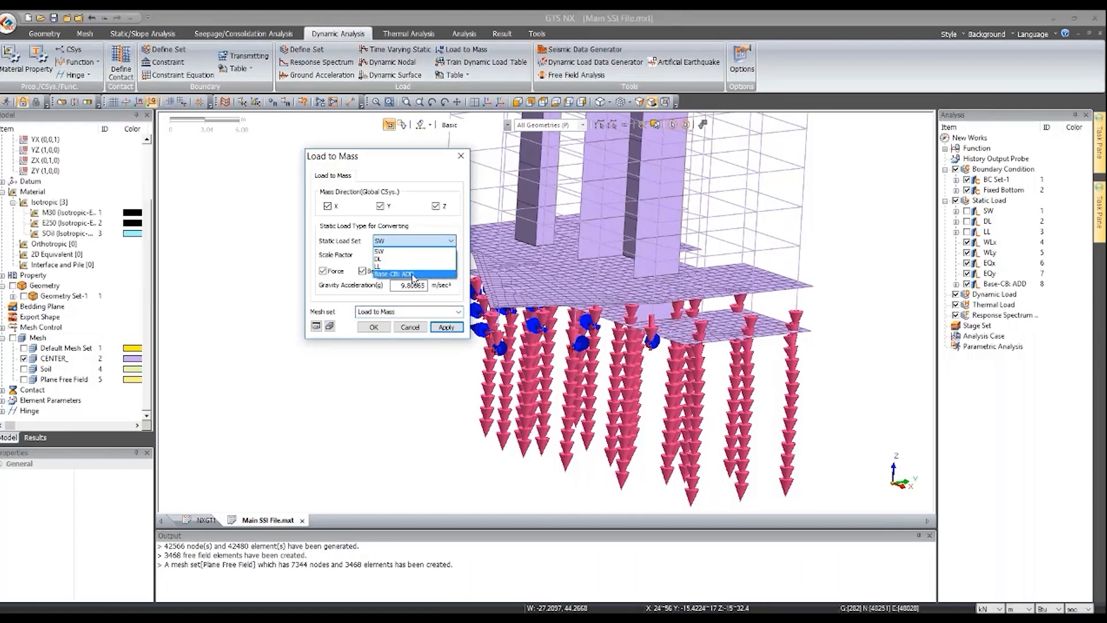
pyautogui.click(413, 274)
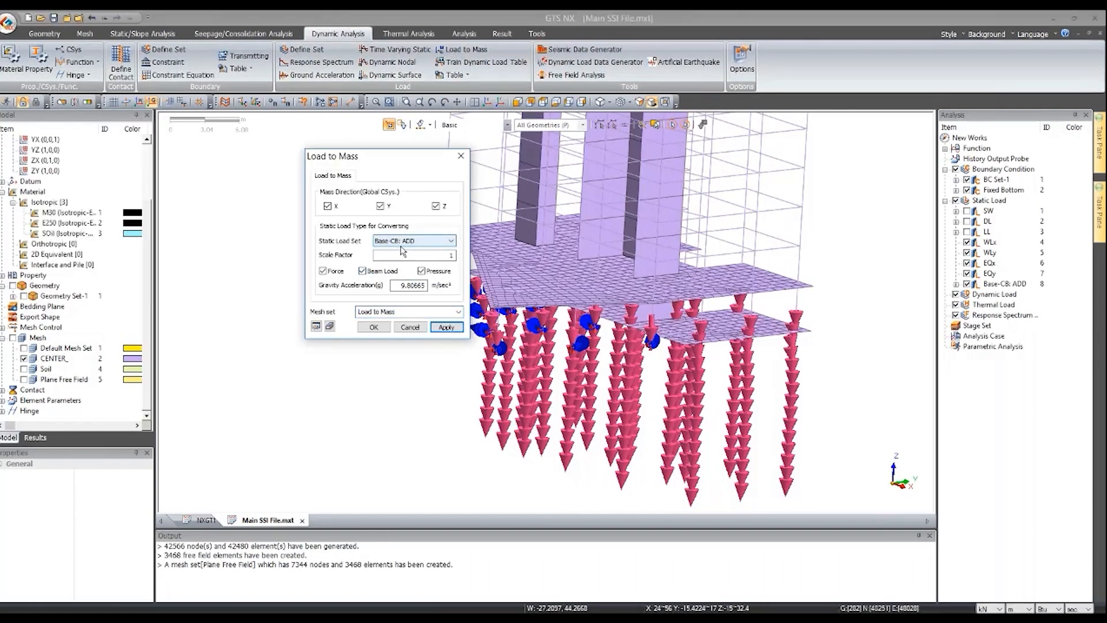
pyautogui.click(374, 327)
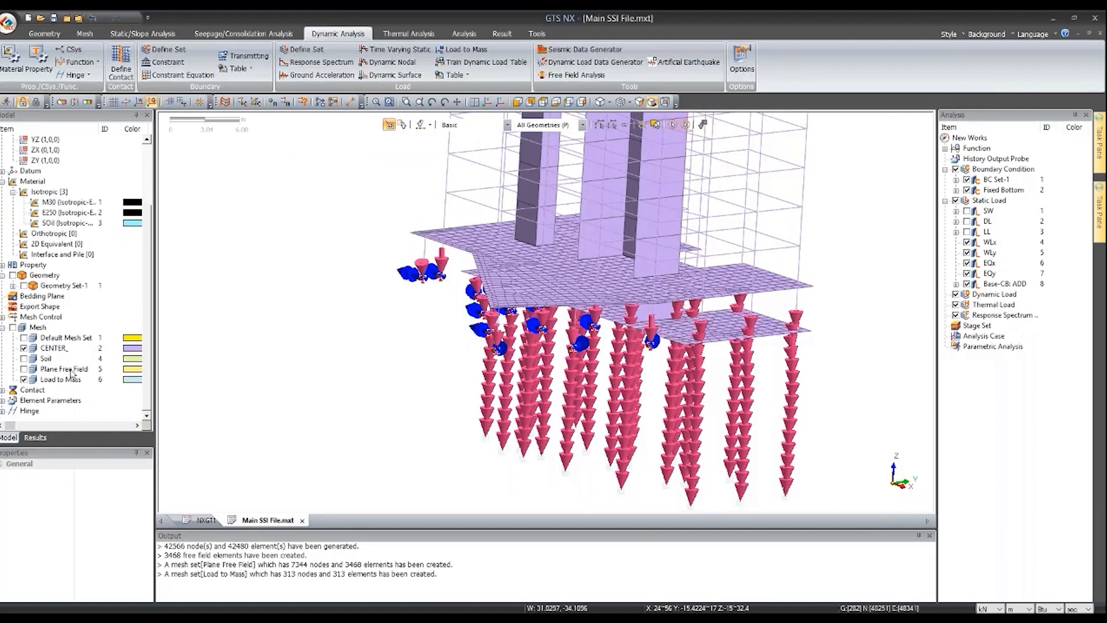
# - Hide the static loads, the CENTER_ mesh set and the boundary conditions to isolate the Load to Mass mesh set
pyautogui.click(37, 380)
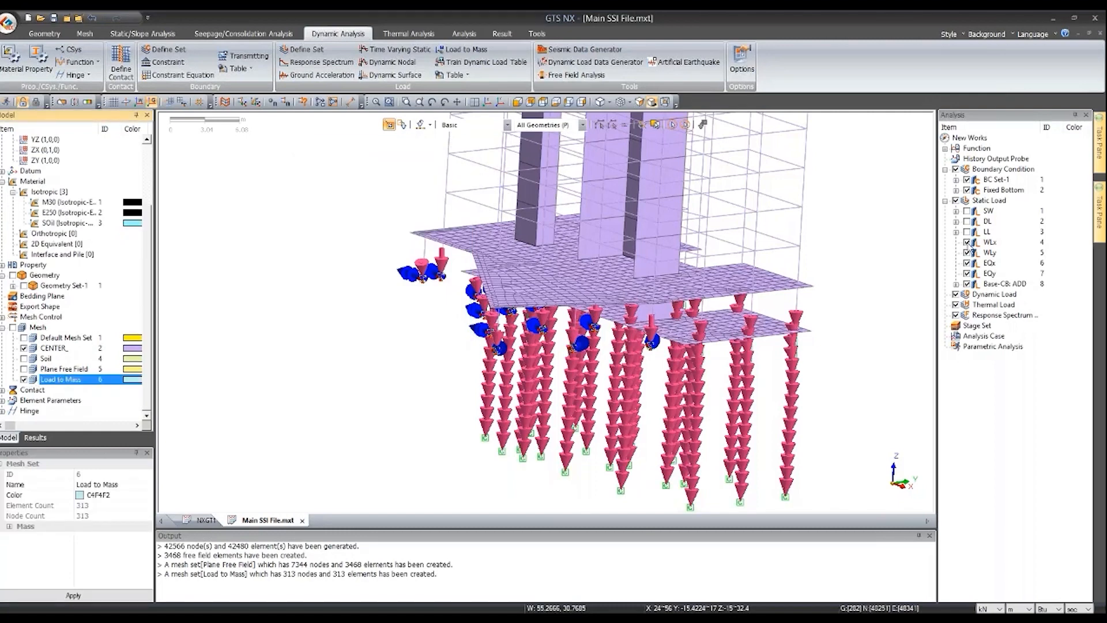
pyautogui.click(955, 201)
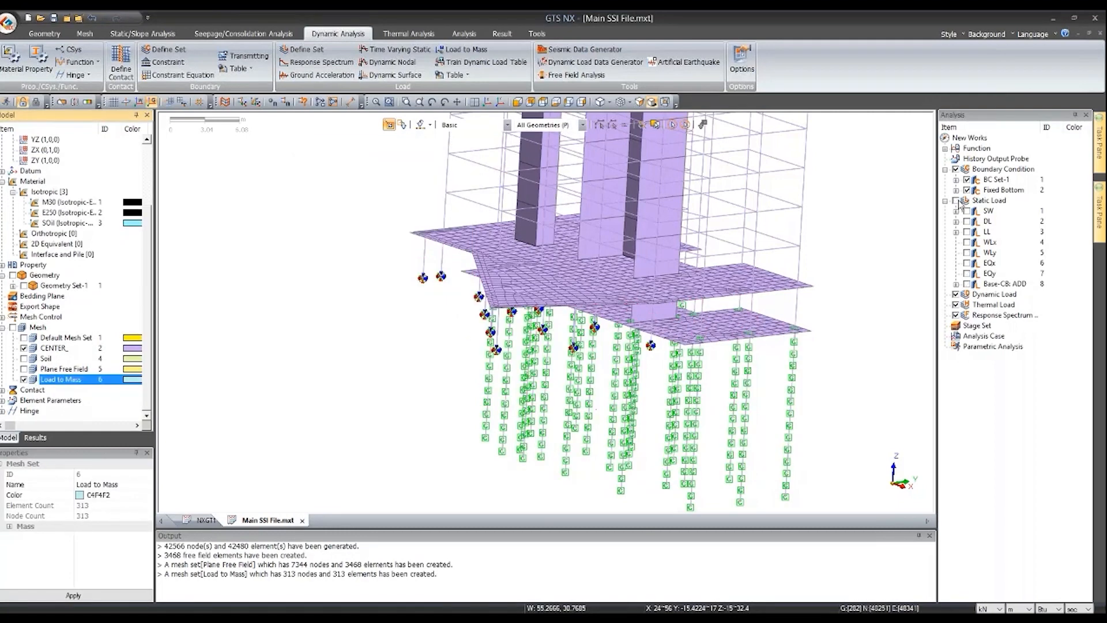
pyautogui.click(24, 348)
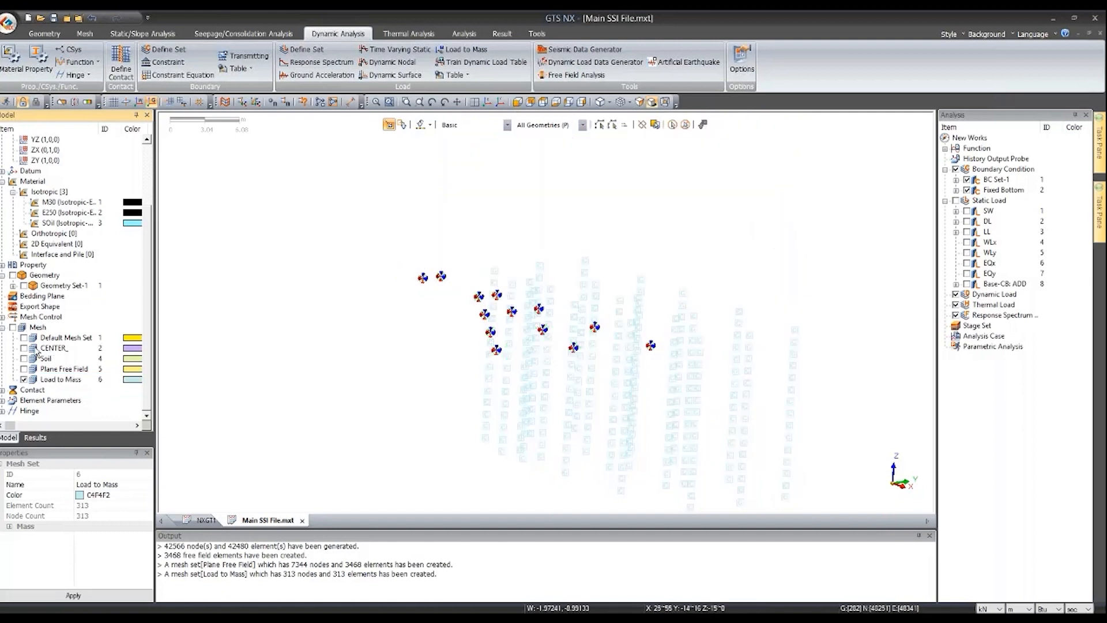
pyautogui.click(956, 169)
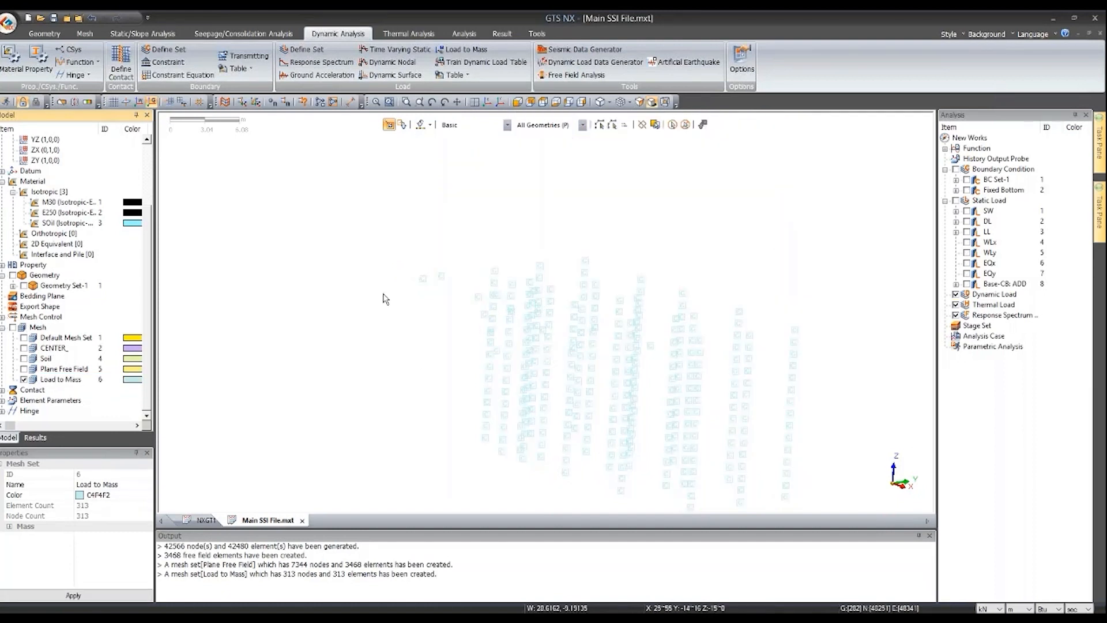
pyautogui.scroll(-1, 383, 297)
pyautogui.moveTo(639, 282); pyautogui.dragTo(586, 233, button='middle')
pyautogui.scroll(-2, 621, 348)
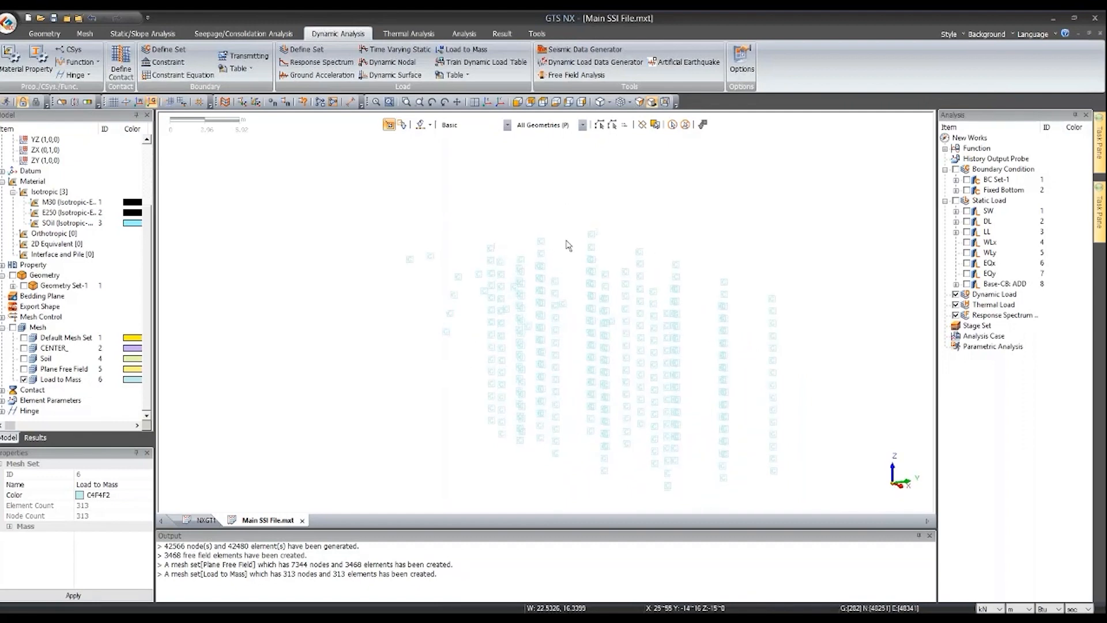
pyautogui.scroll(2, 541, 291)
pyautogui.scroll(-2, 540, 291)
# - Select the Load to Mass mesh set and examine its total mass and mass center coordinates in its properties
pyautogui.click(72, 380)
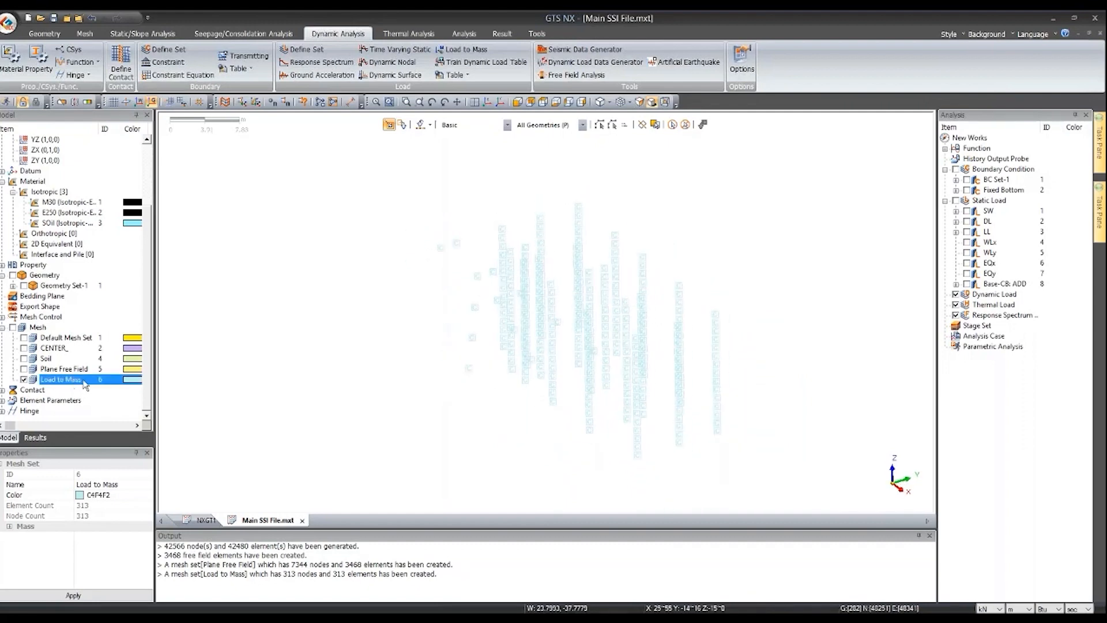
pyautogui.moveTo(676, 321); pyautogui.dragTo(595, 341, button='middle')
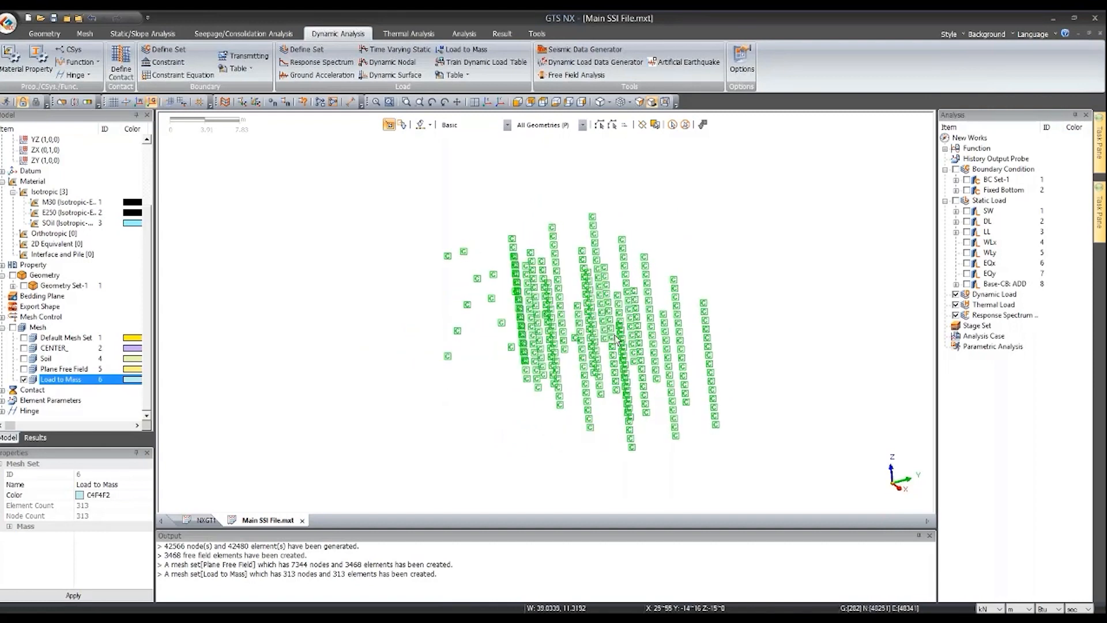
pyautogui.click(10, 526)
pyautogui.click(122, 537)
pyautogui.click(120, 552)
pyautogui.click(120, 567)
pyautogui.click(119, 547)
pyautogui.click(128, 535)
pyautogui.moveTo(531, 370); pyautogui.dragTo(651, 304, button='middle')
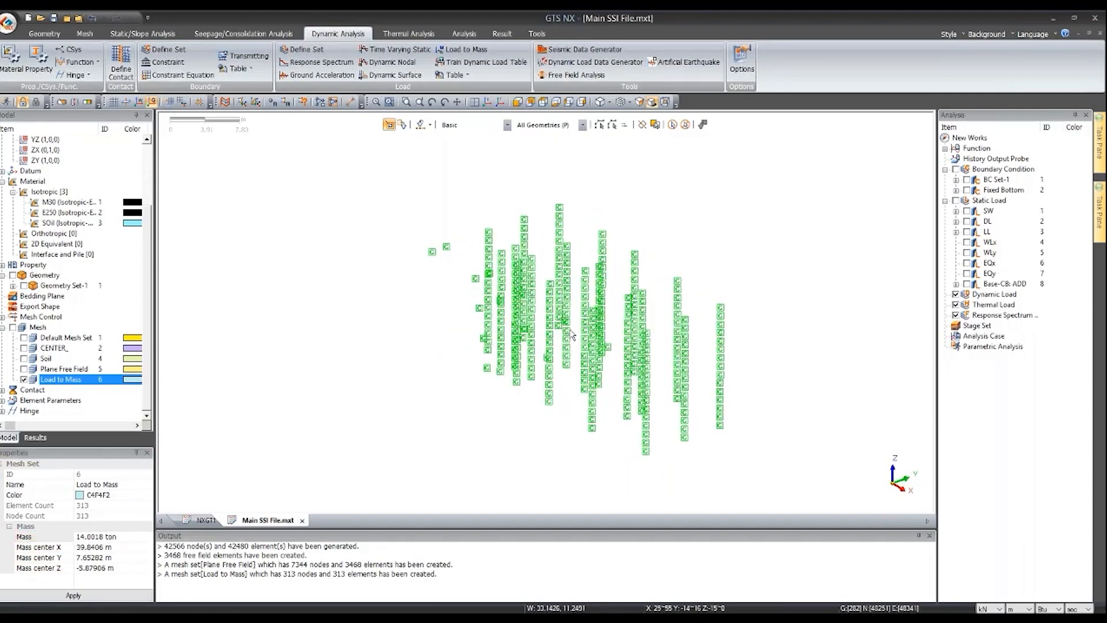
pyautogui.moveTo(515, 360); pyautogui.dragTo(491, 369, button='middle')
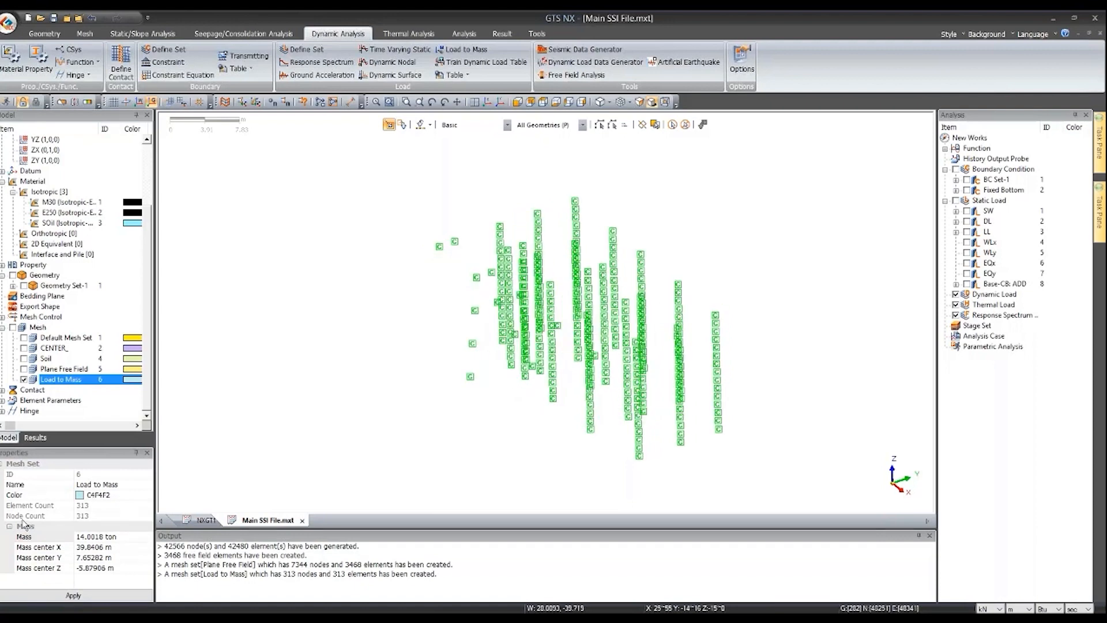
pyautogui.click(90, 547)
pyautogui.click(111, 556)
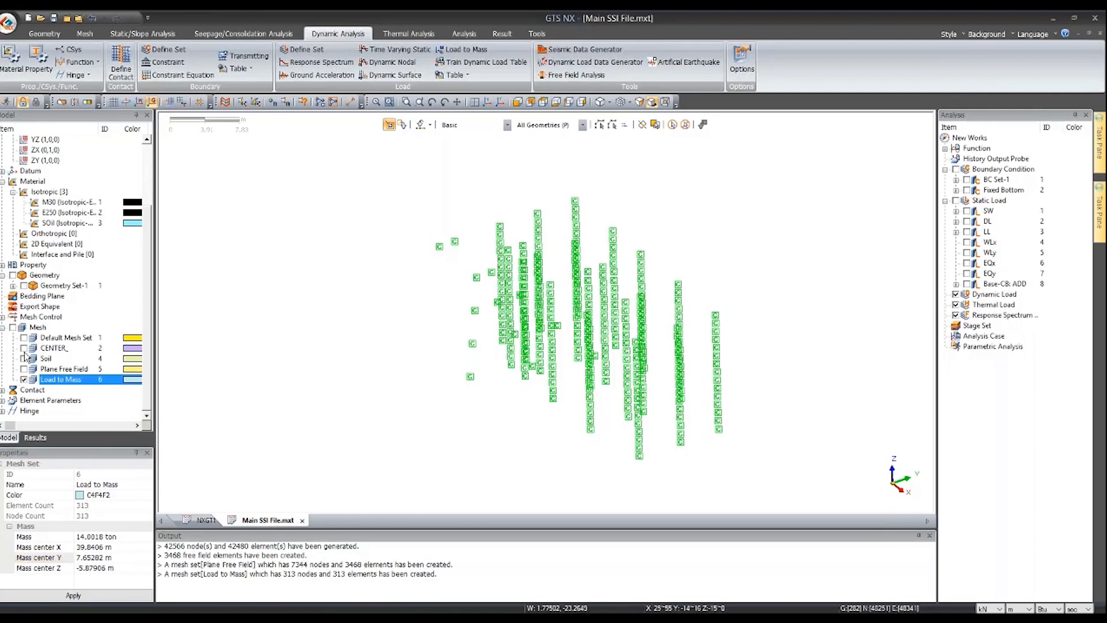
# - Show all mesh sets again so the whole building, soil and free-field model is displayed
pyautogui.click(12, 327)
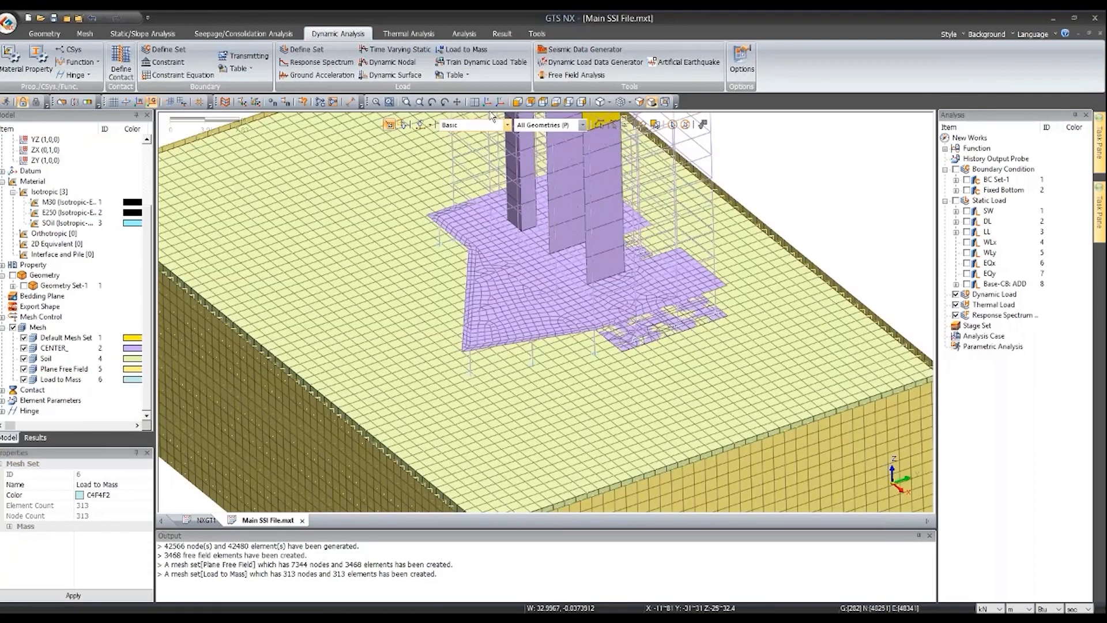
pyautogui.moveTo(839, 257); pyautogui.dragTo(854, 258, button='middle')
pyautogui.scroll(-4, 854, 259)
pyautogui.scroll(-3, 676, 313)
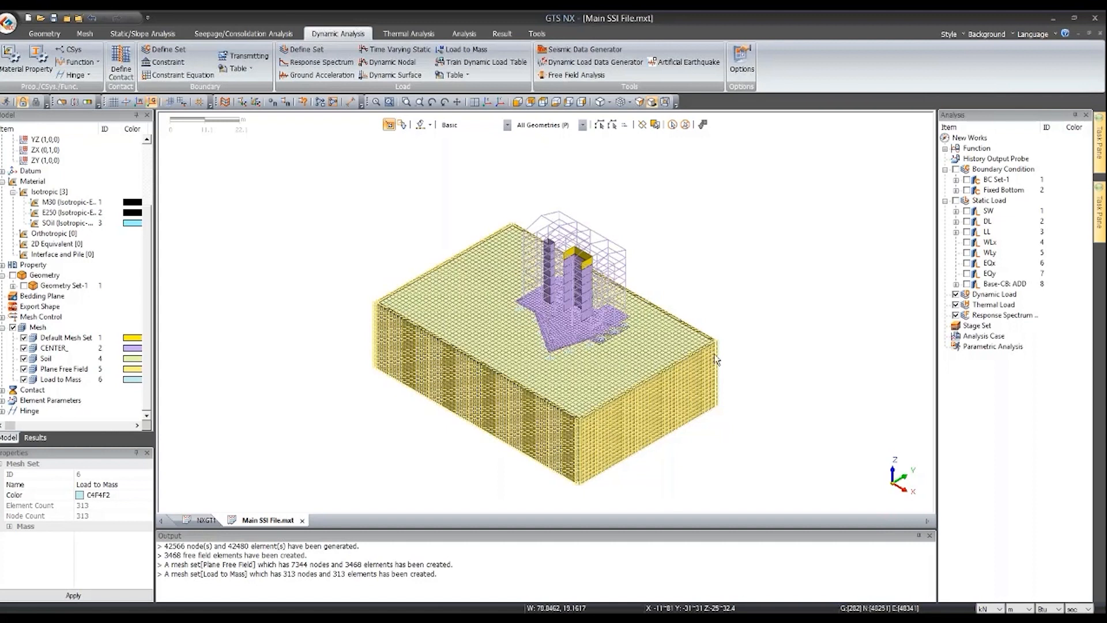
# - Start a new general analysis case with the Eigenvalue solution type and activate the BC Set-1 and Fixed Bottom boundary conditions
pyautogui.click(468, 36)
pyautogui.click(12, 72)
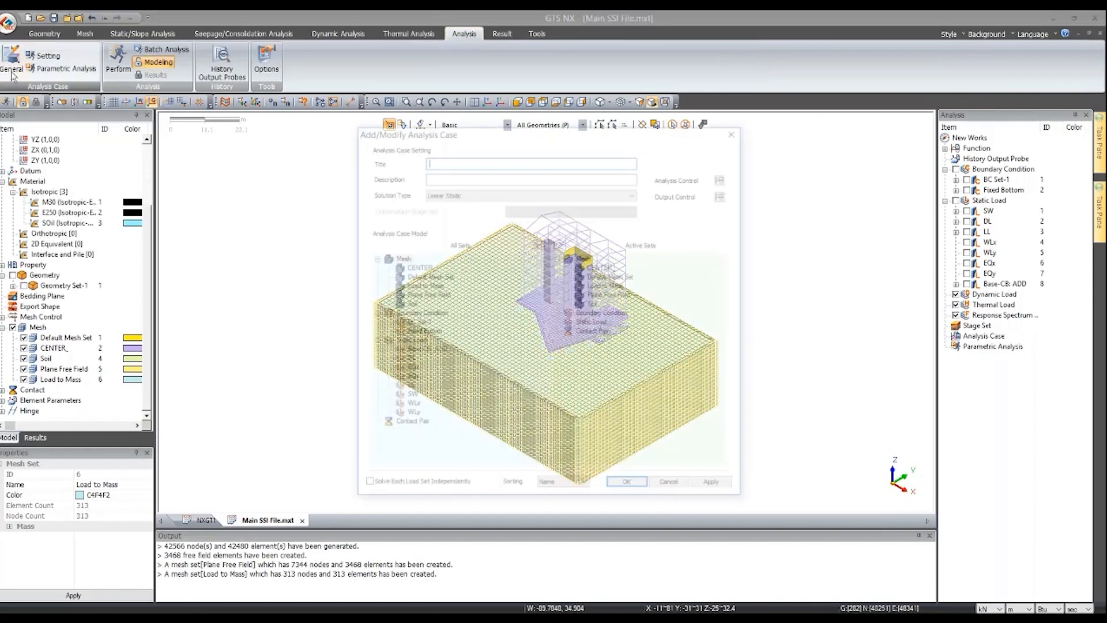
pyautogui.click(490, 193)
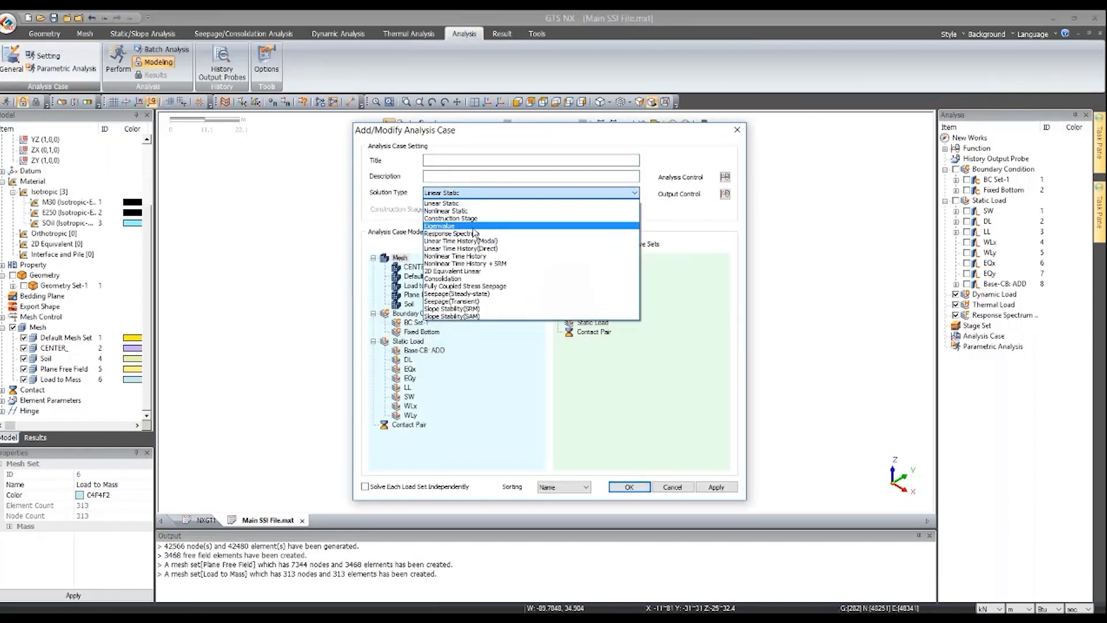
pyautogui.click(444, 225)
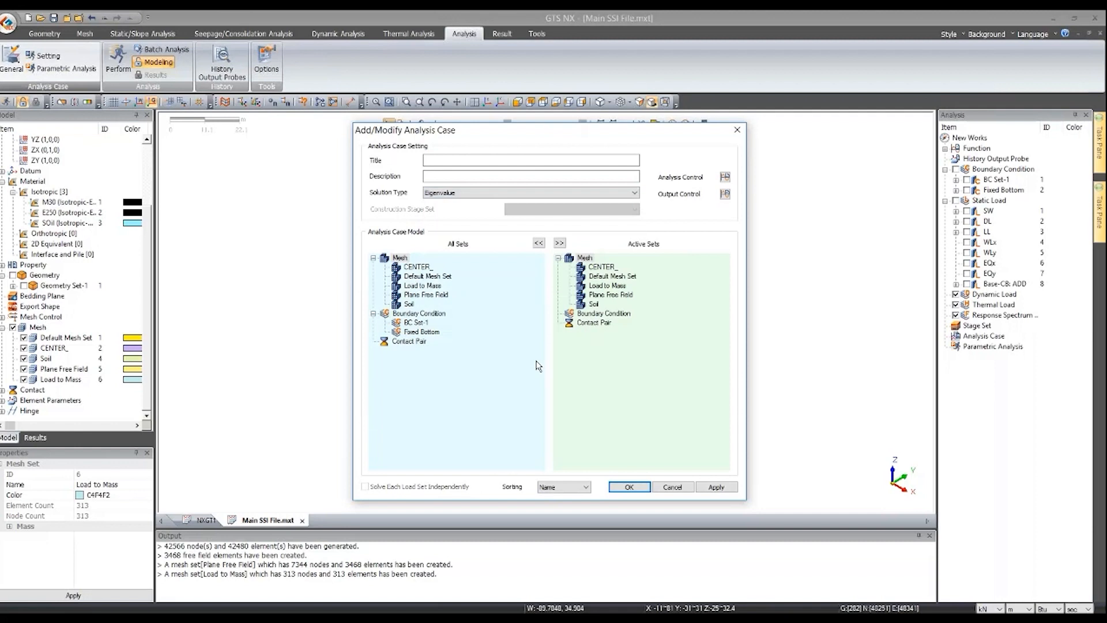
pyautogui.click(559, 243)
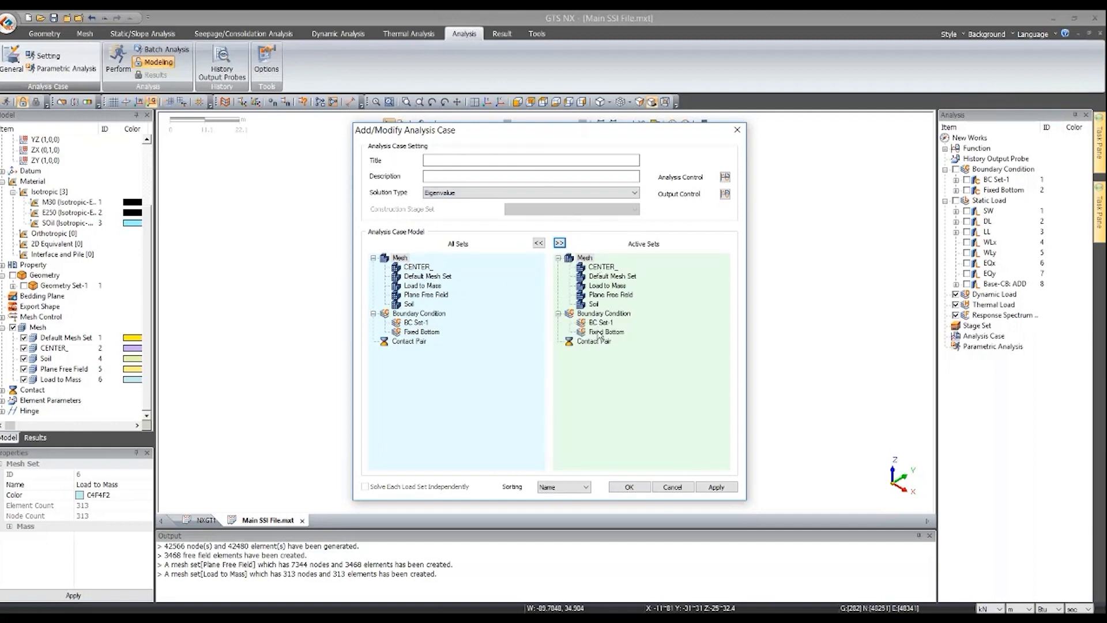
# - Review the active mesh sets and boundary condition sets of the analysis case one by one
pyautogui.click(594, 304)
pyautogui.click(617, 296)
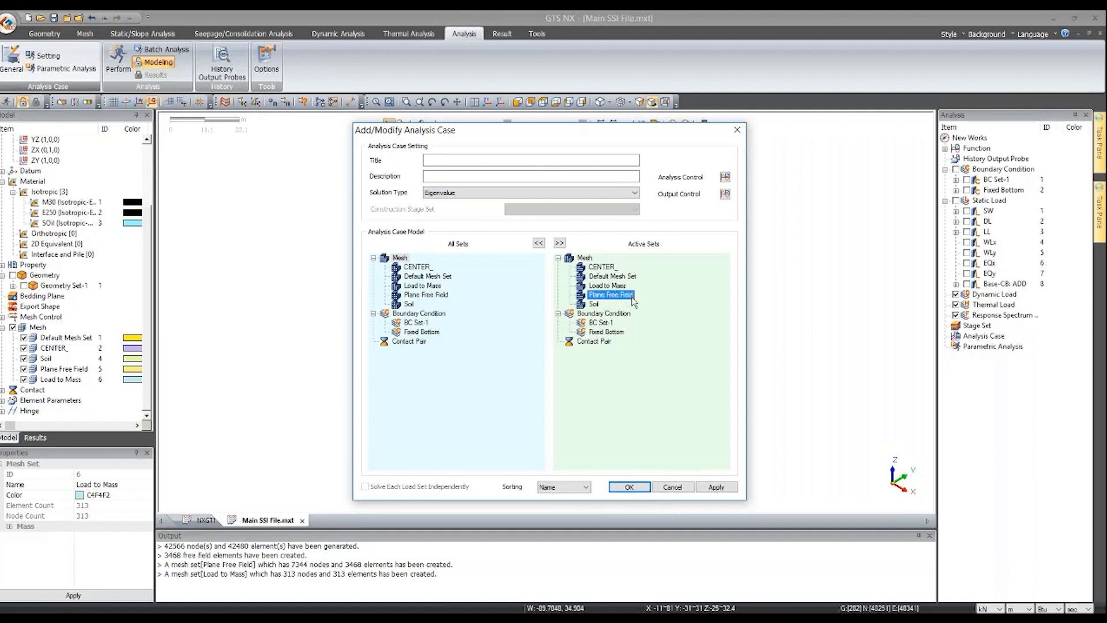
pyautogui.click(610, 286)
pyautogui.click(614, 275)
pyautogui.click(607, 268)
pyautogui.click(604, 273)
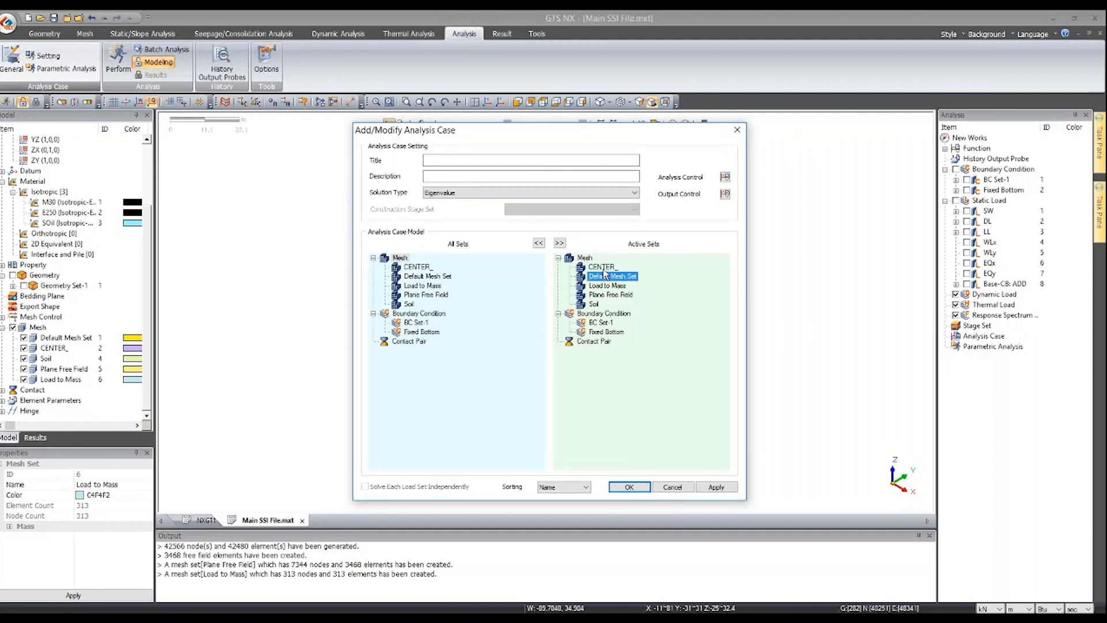
pyautogui.click(596, 304)
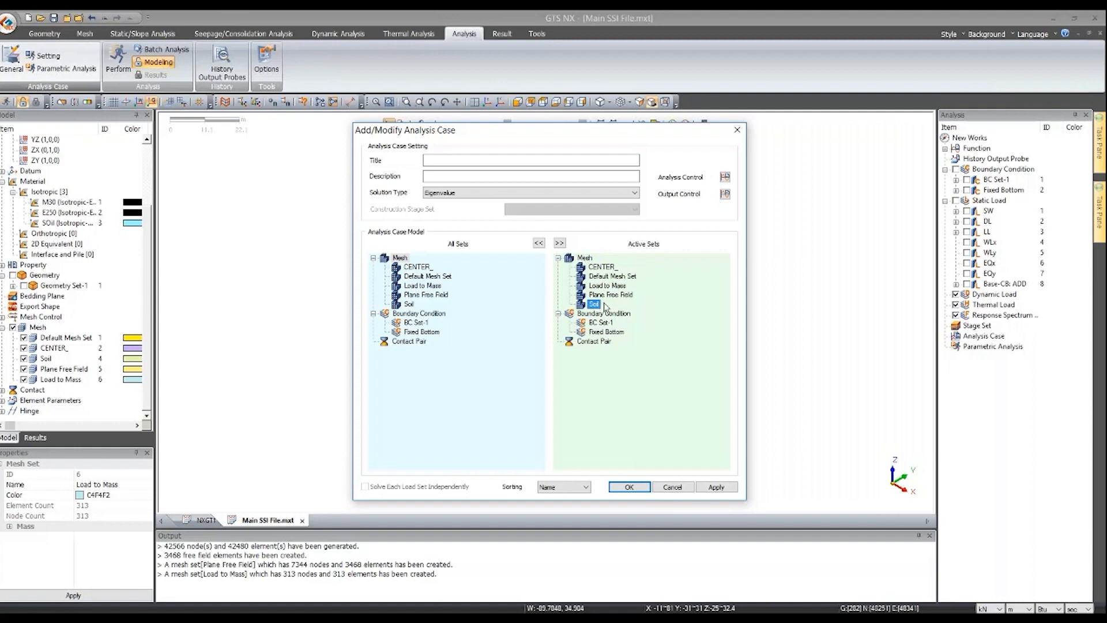
pyautogui.click(596, 322)
pyautogui.click(608, 332)
# - Title the analysis case Eigenvalue and set its analysis control to 50 modes with Sturm Sequence Check enabled
pyautogui.click(445, 159)
pyautogui.write('Eigenvalue')
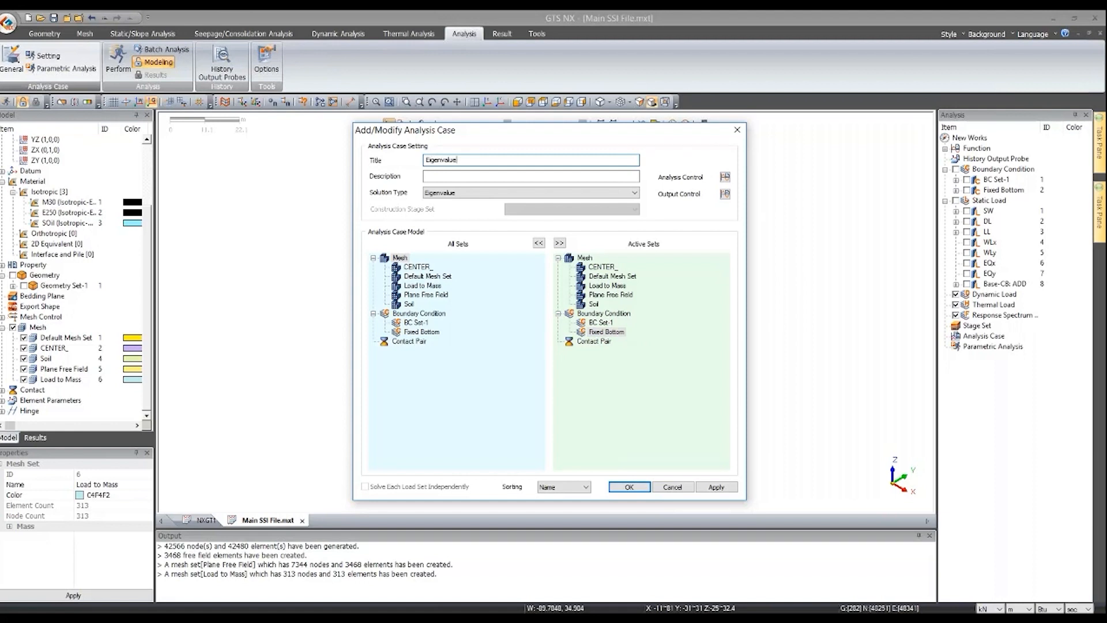
pyautogui.click(725, 177)
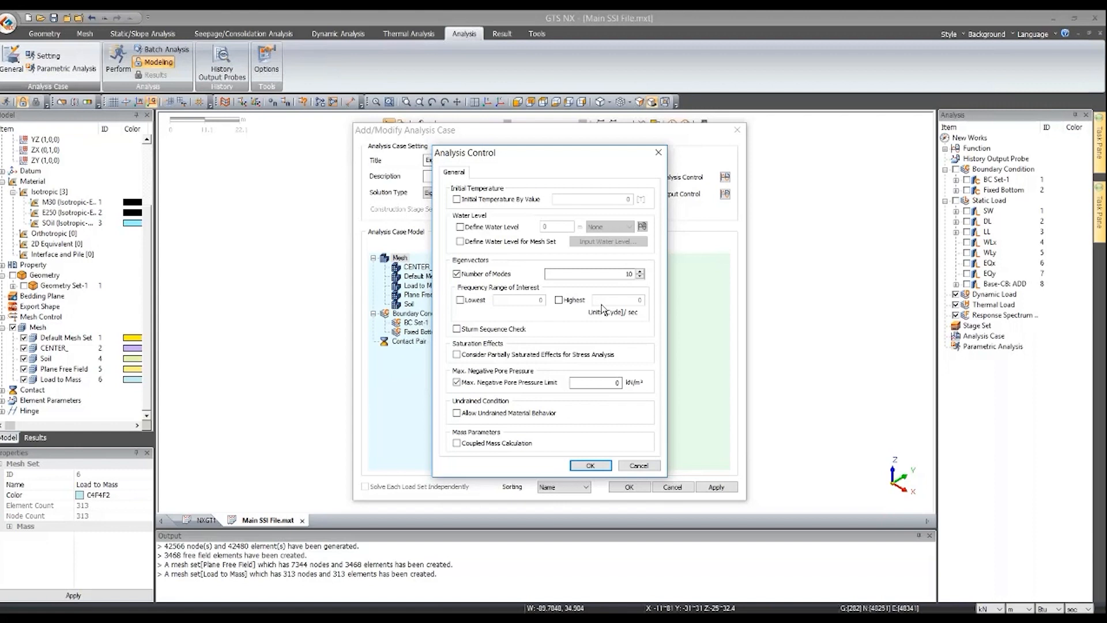
pyautogui.doubleClick(627, 275)
pyautogui.write('50')
pyautogui.click(497, 330)
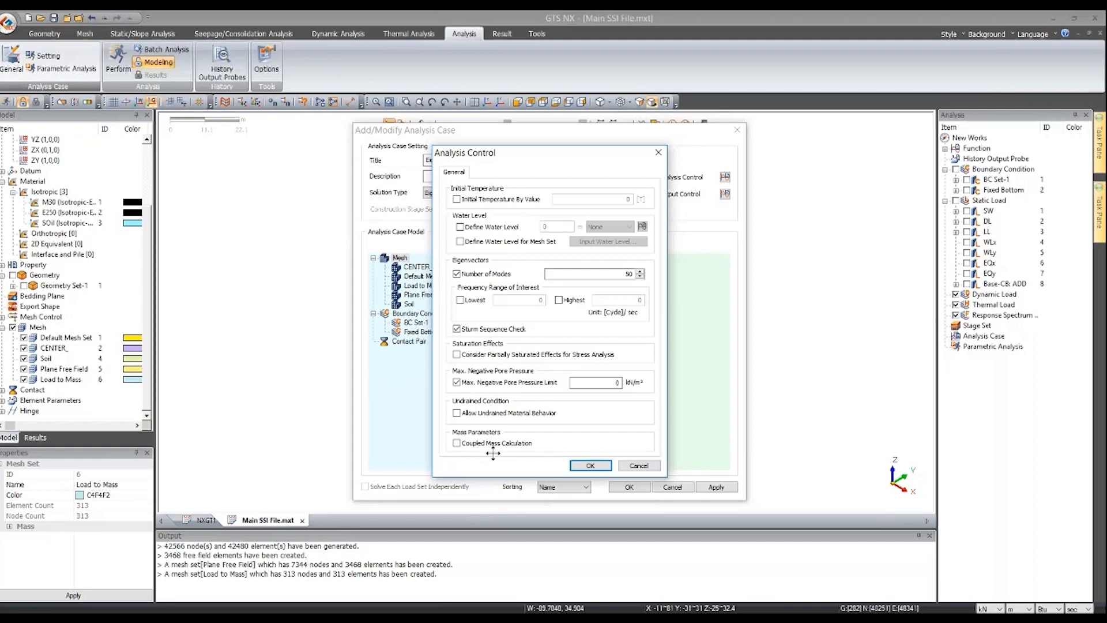
pyautogui.click(591, 470)
pyautogui.click(630, 487)
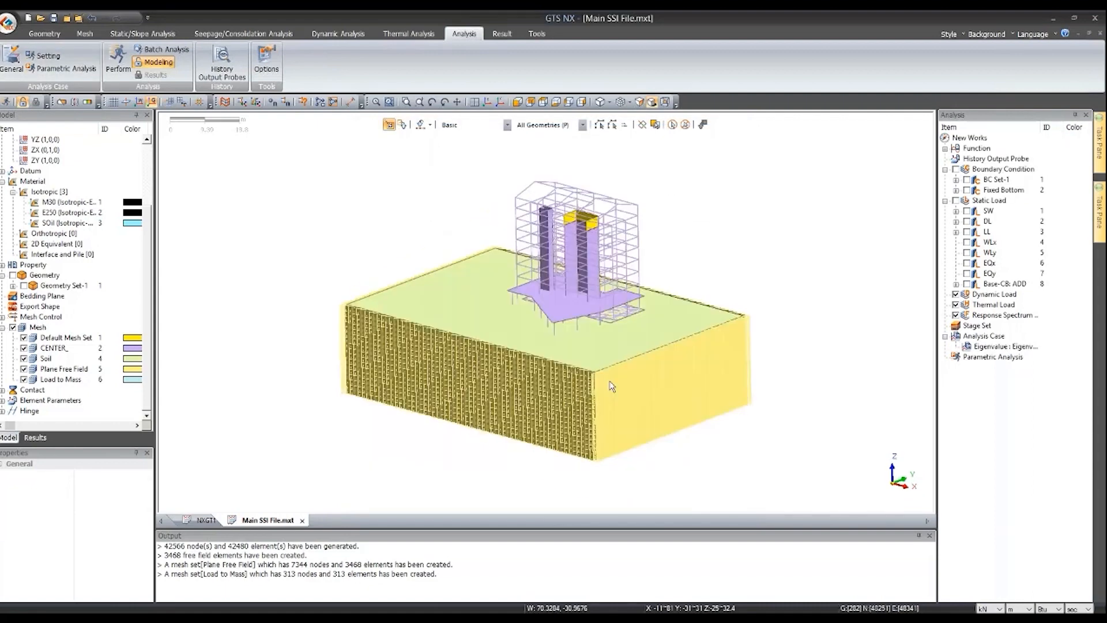
# - Check the solver's list of analysis cases without running the analysis
pyautogui.click(118, 62)
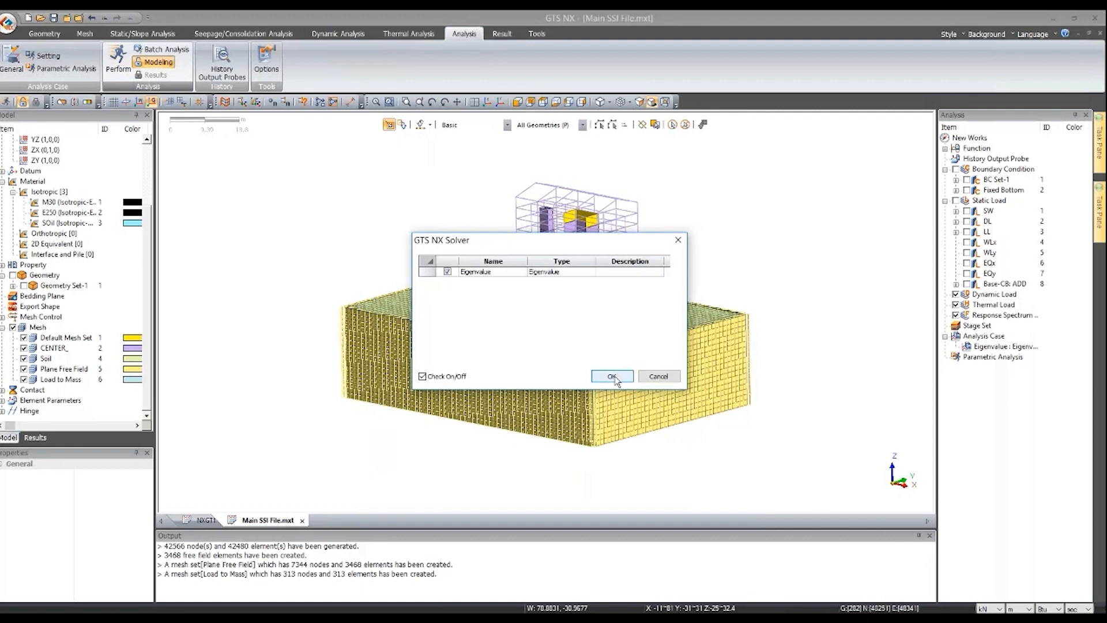
pyautogui.click(666, 378)
# - Switch to the other GTS NX window with Tutorial Building with pile raft.gts and look over its model
pyautogui.moveTo(474, 599)
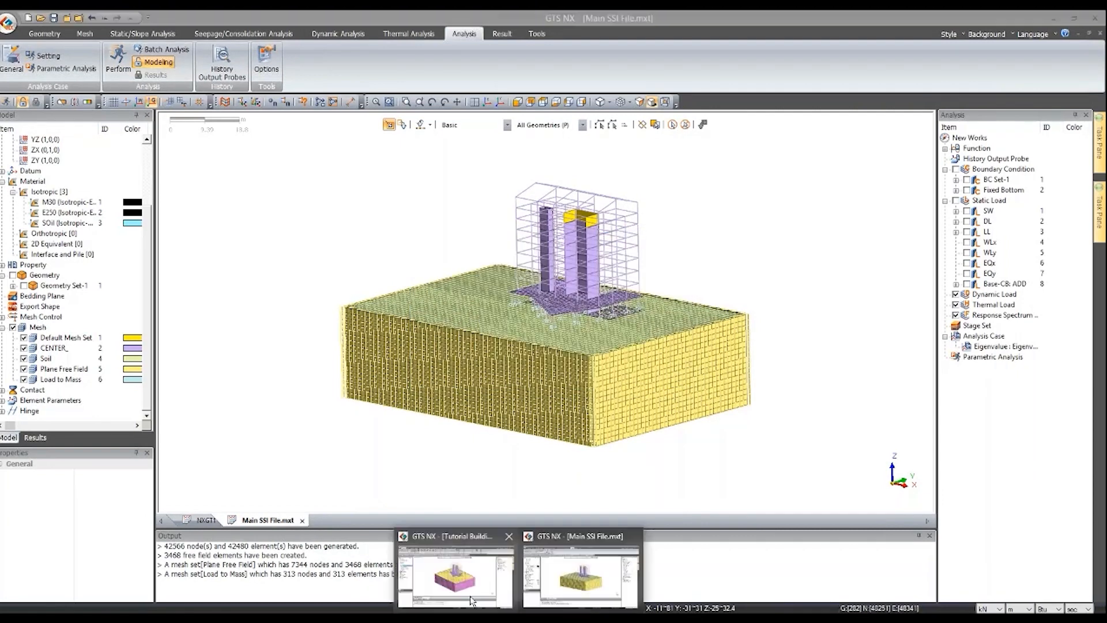
pyautogui.click(472, 579)
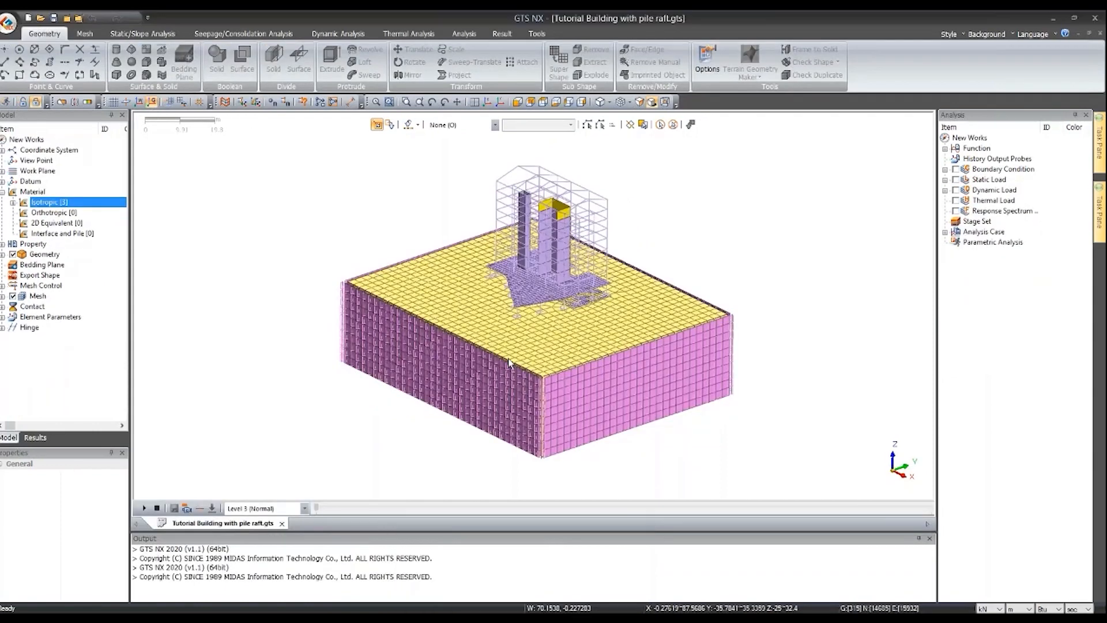
pyautogui.scroll(-2, 555, 368)
pyautogui.moveTo(554, 368); pyautogui.dragTo(536, 323, button='middle')
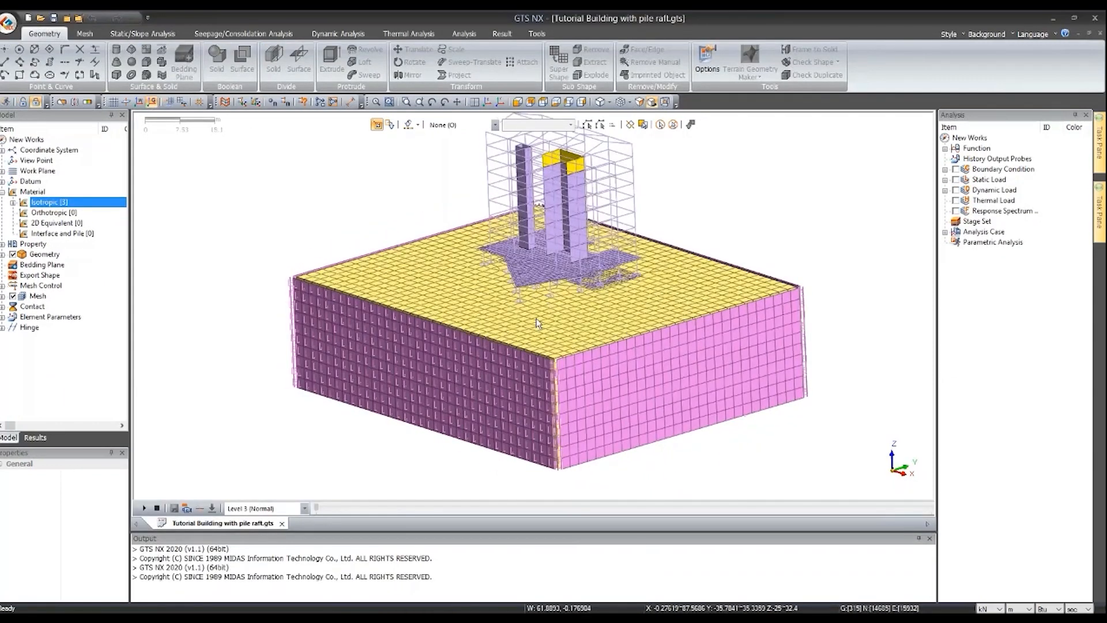
pyautogui.scroll(-3, 536, 323)
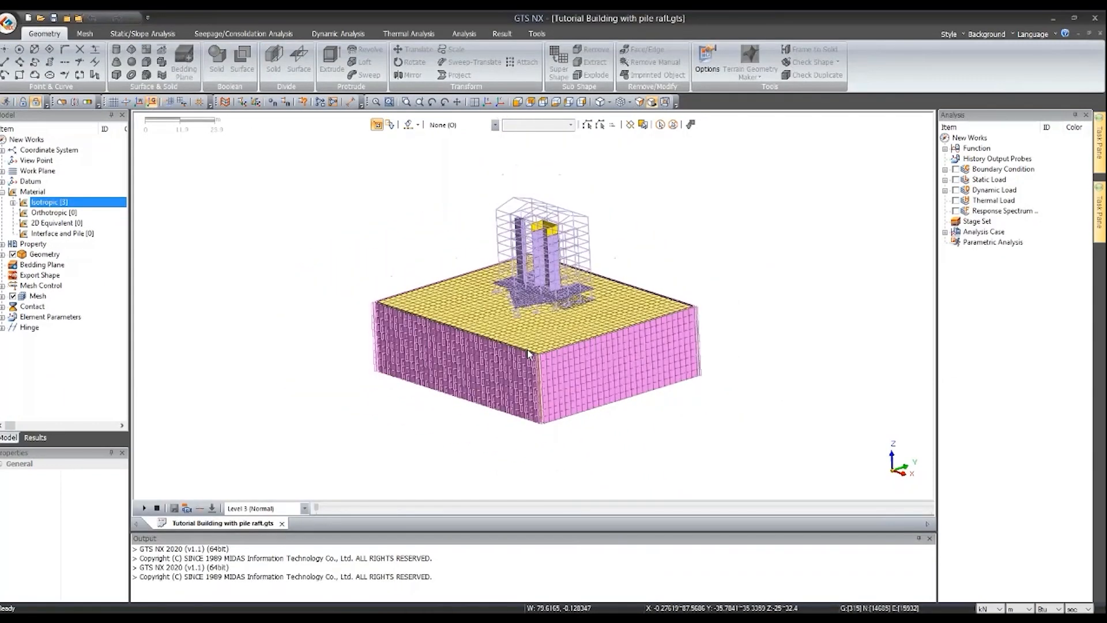
# - Open the eigenvalue analysis results table and examine its real eigenvalues and modal effective mass sections
pyautogui.click(35, 438)
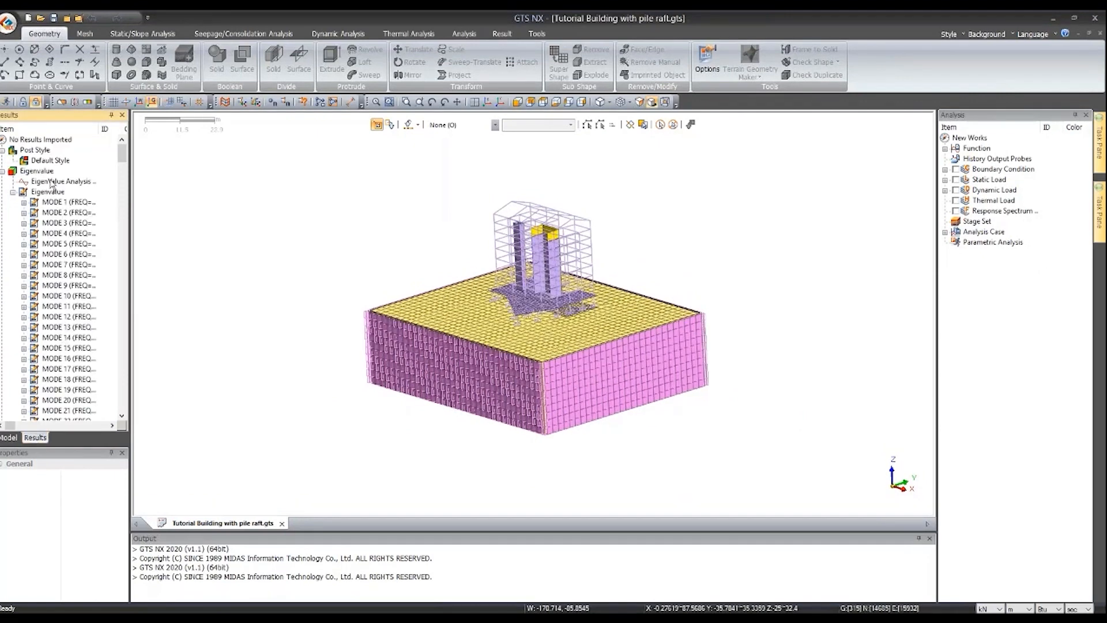
pyautogui.click(52, 182)
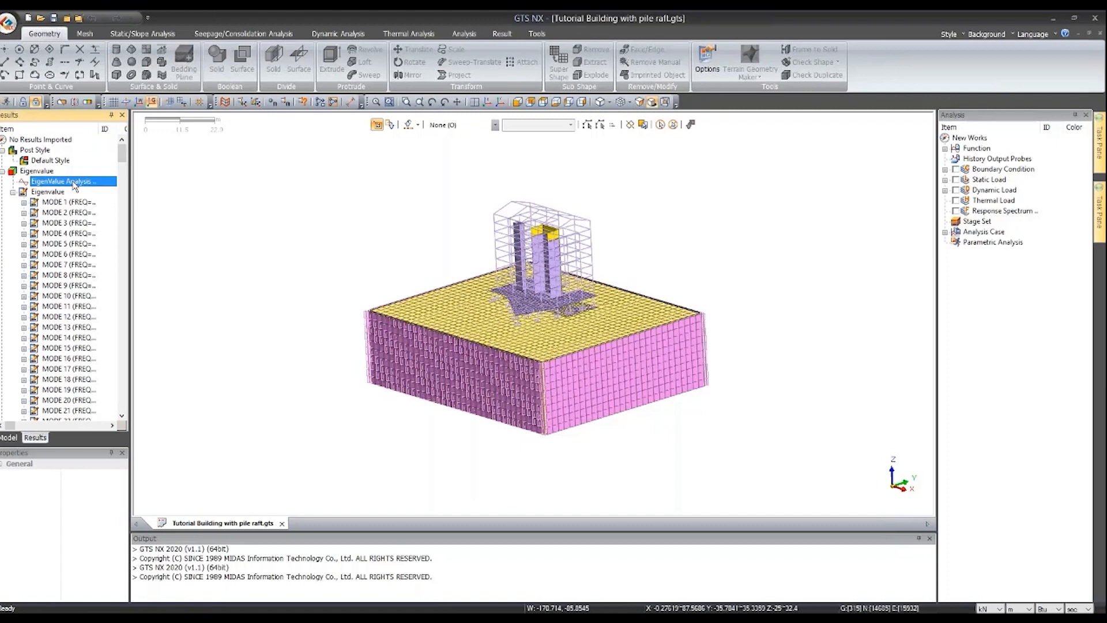
pyautogui.doubleClick(74, 185)
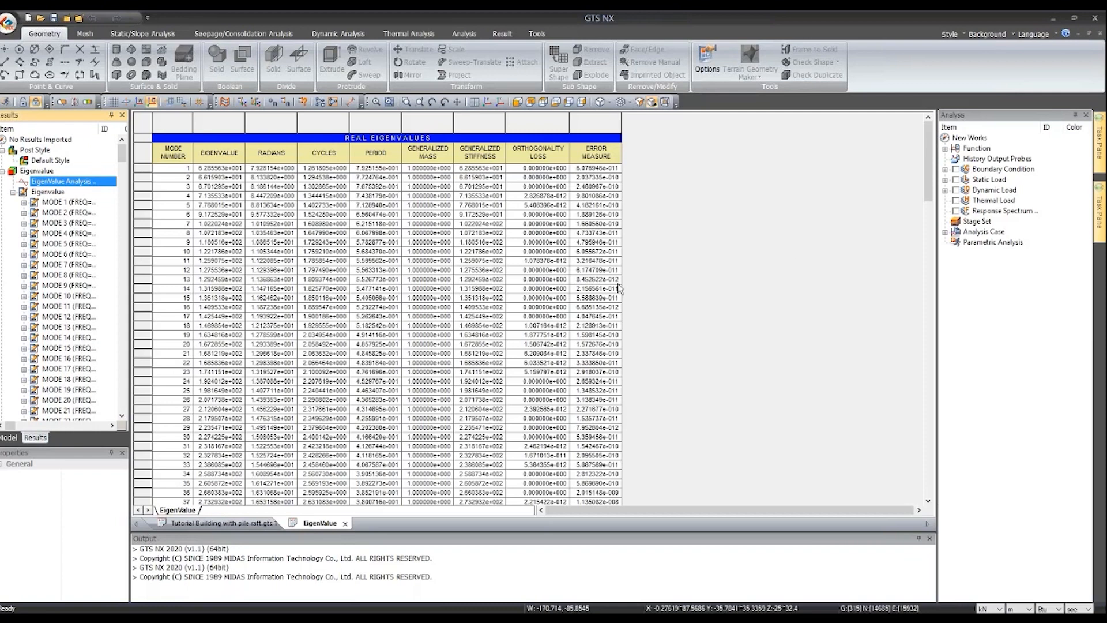
pyautogui.hotkey('ctrl', 'F4')
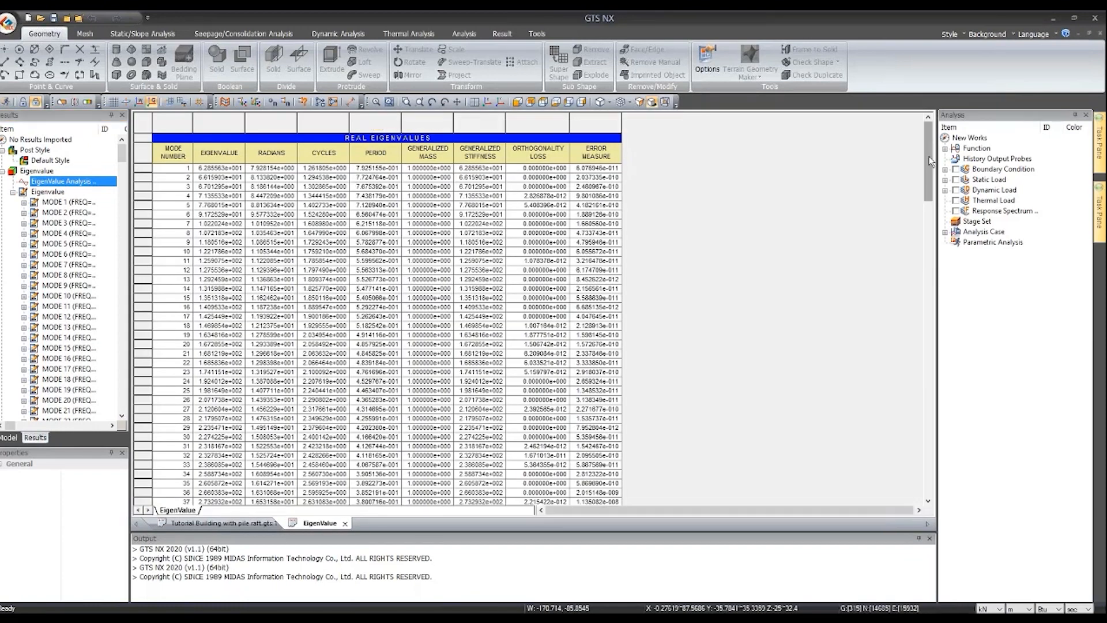
pyautogui.scroll(-10, 928, 157)
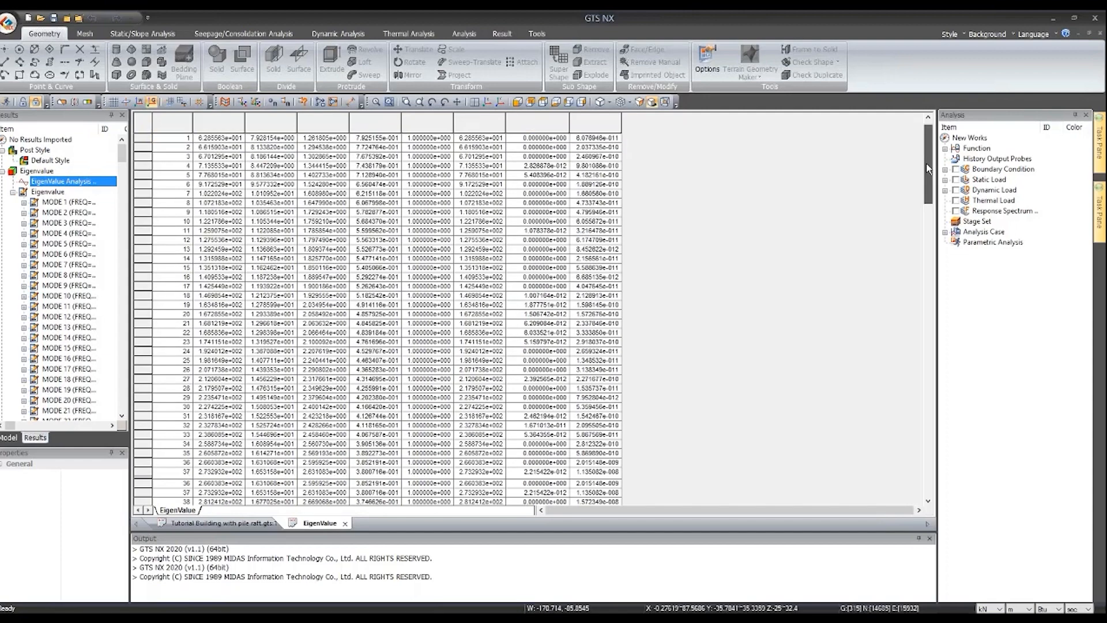
pyautogui.scroll(10, 667, 315)
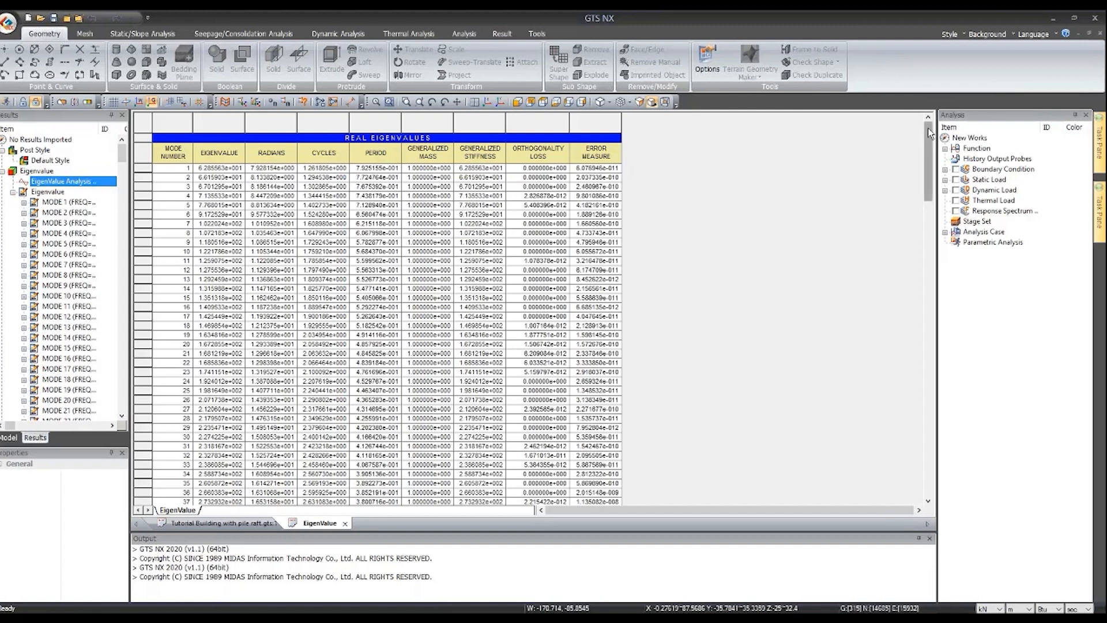
pyautogui.moveTo(928, 131); pyautogui.dragTo(928, 237)
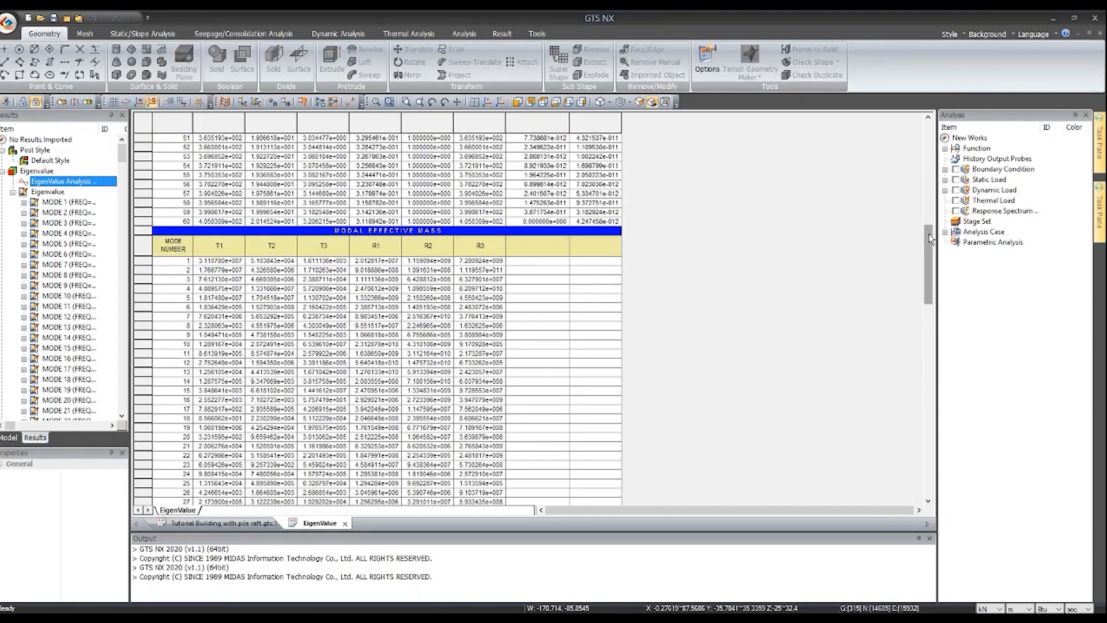
# - Examine the percentage modal effective mass section of the eigenvalue table, including its TOTAL row
pyautogui.moveTo(928, 242); pyautogui.dragTo(925, 381)
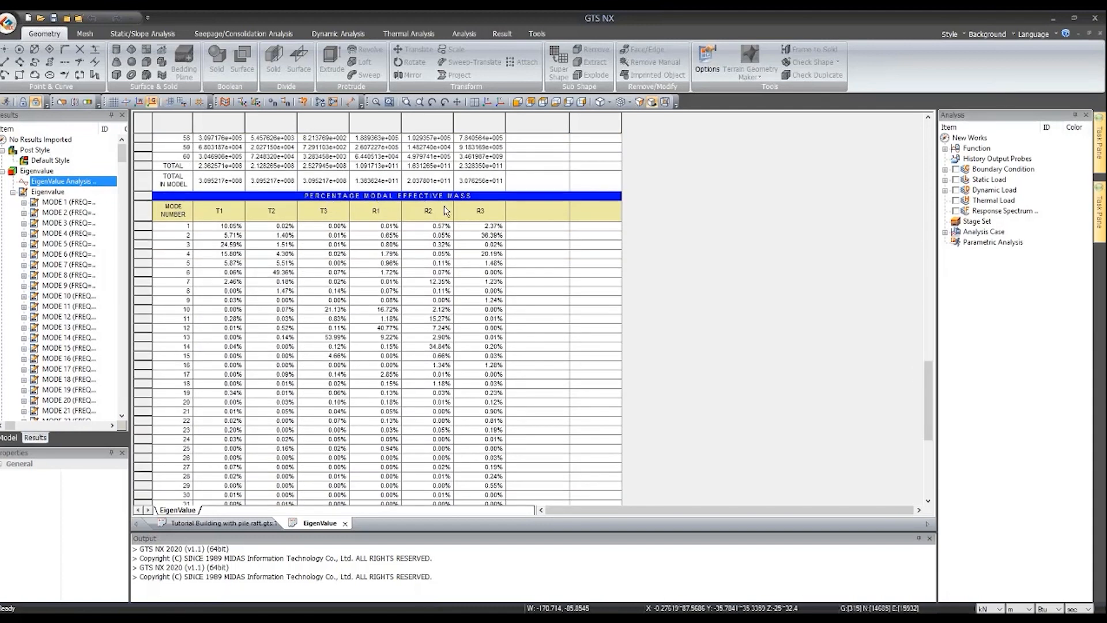
pyautogui.scroll(-2, 398, 276)
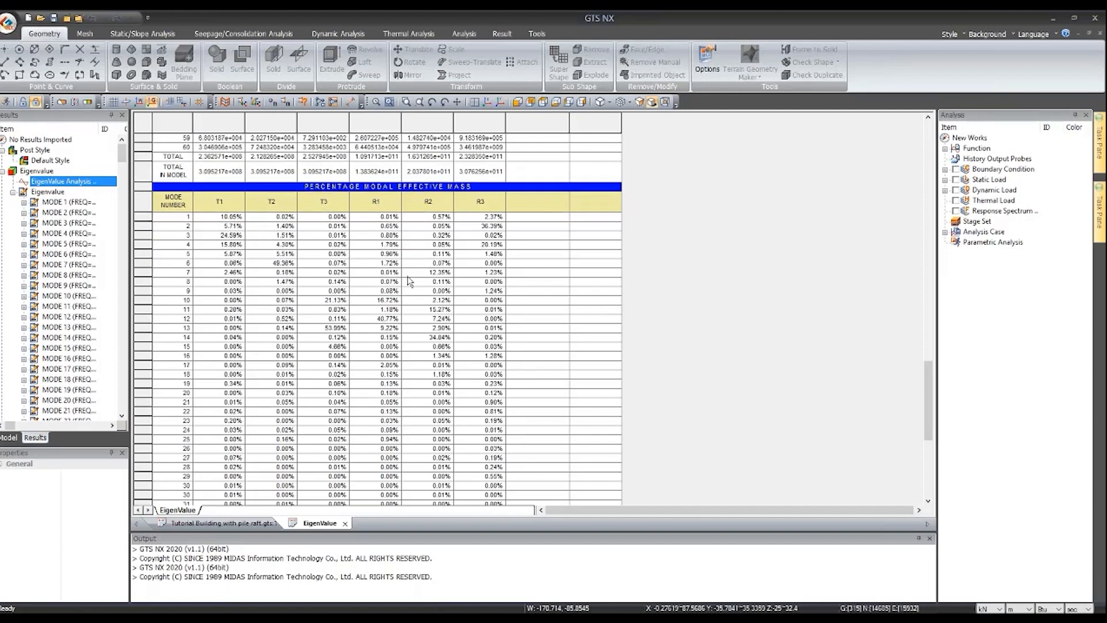
pyautogui.scroll(-2, 208, 218)
pyautogui.scroll(5, 221, 223)
pyautogui.scroll(-10, 228, 224)
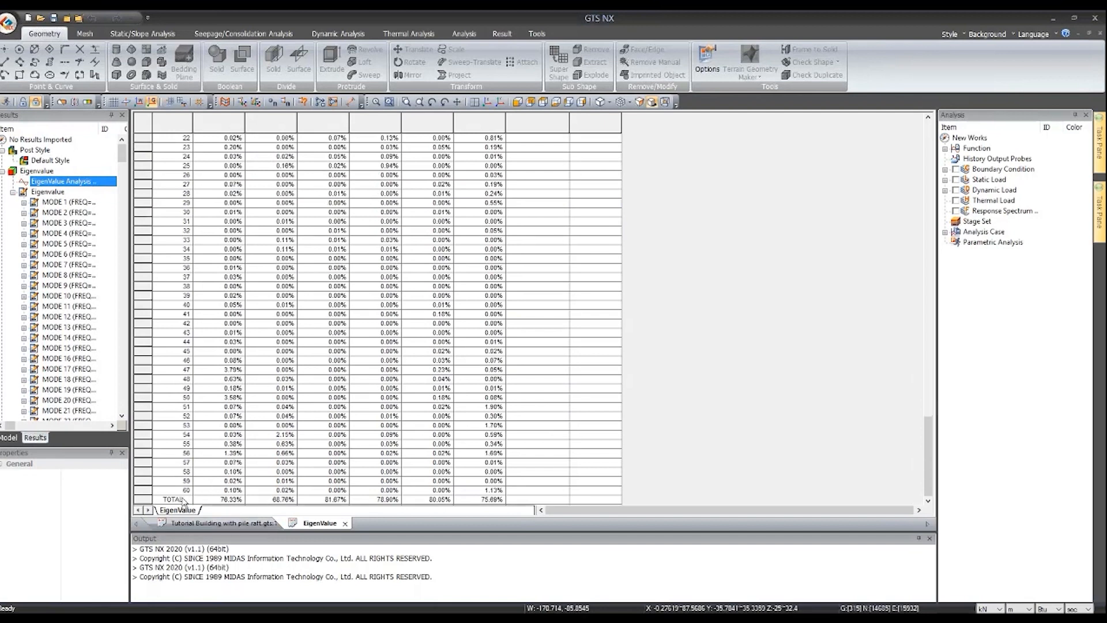
pyautogui.moveTo(185, 490); pyautogui.dragTo(242, 491)
pyautogui.scroll(8, 206, 300)
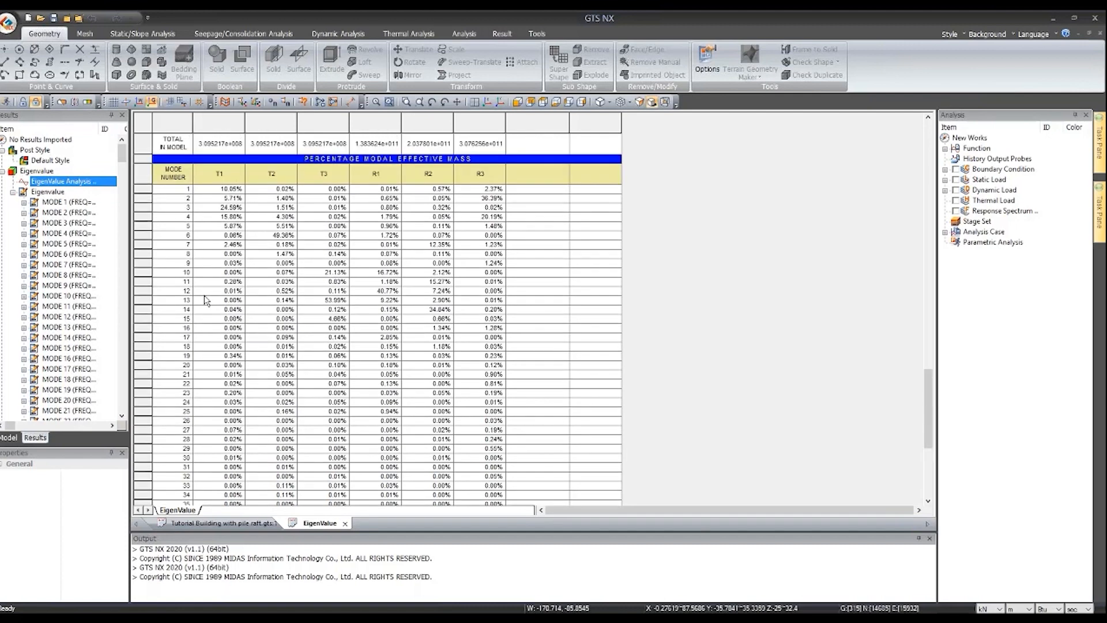
# - Review the T1 percentage modal effective mass of modes 1 to 4, highlighting those cells
pyautogui.moveTo(177, 207); pyautogui.dragTo(241, 213)
pyautogui.scroll(1, 218, 226)
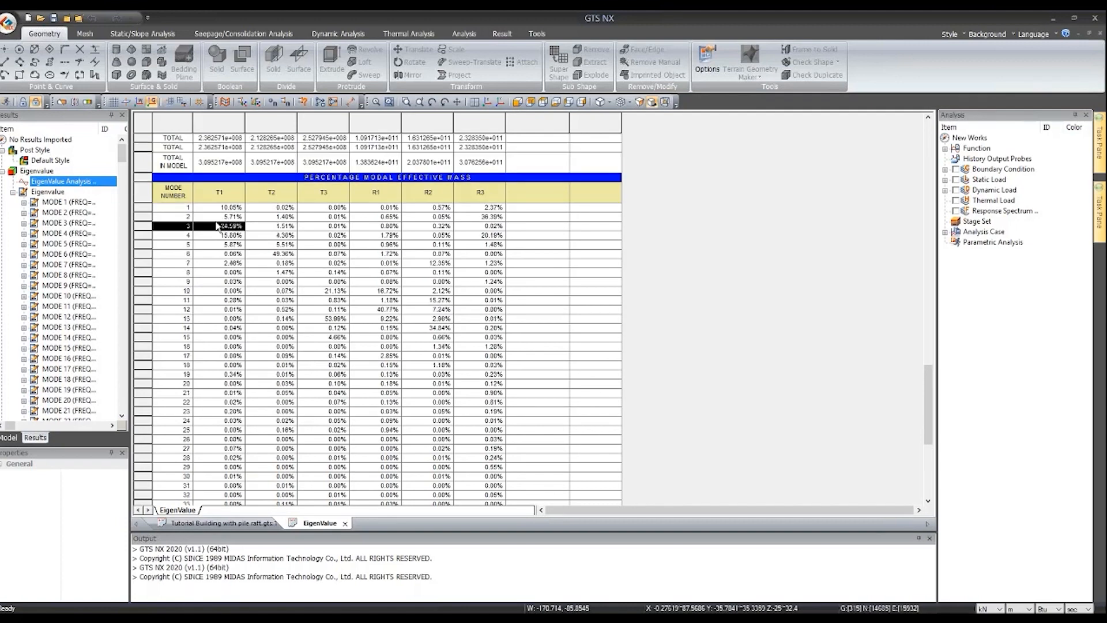
pyautogui.scroll(1, 221, 248)
pyautogui.moveTo(219, 210)
pyautogui.mouseDown()
pyautogui.moveTo(224, 272)
pyautogui.moveTo(230, 217)
pyautogui.mouseUp()
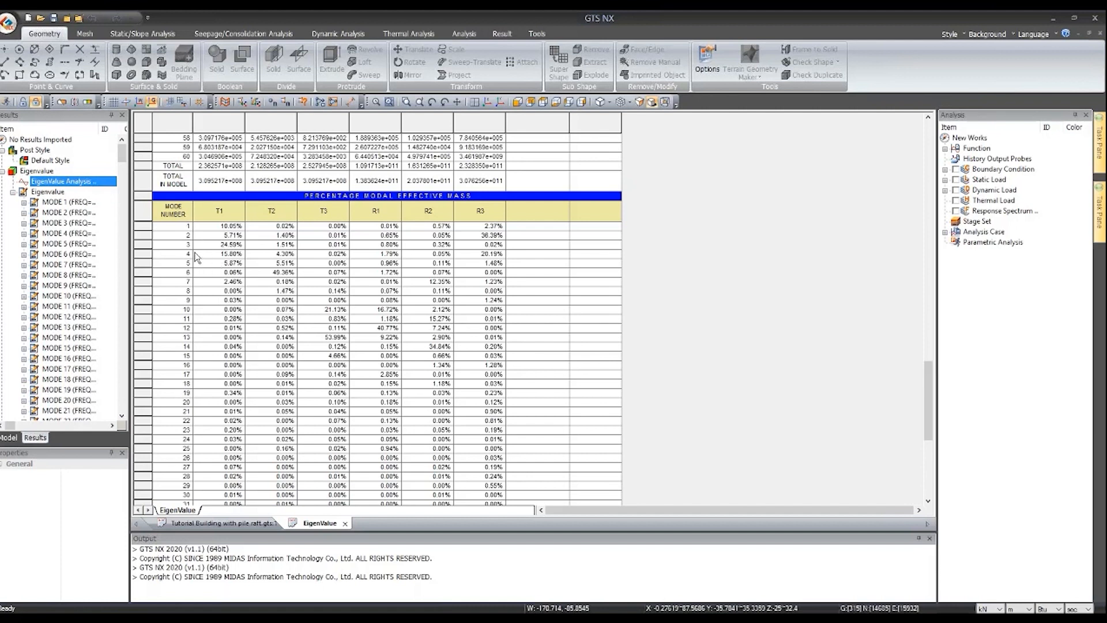
pyautogui.moveTo(215, 217); pyautogui.dragTo(213, 250)
pyautogui.click(219, 281)
pyautogui.moveTo(215, 230); pyautogui.dragTo(226, 254)
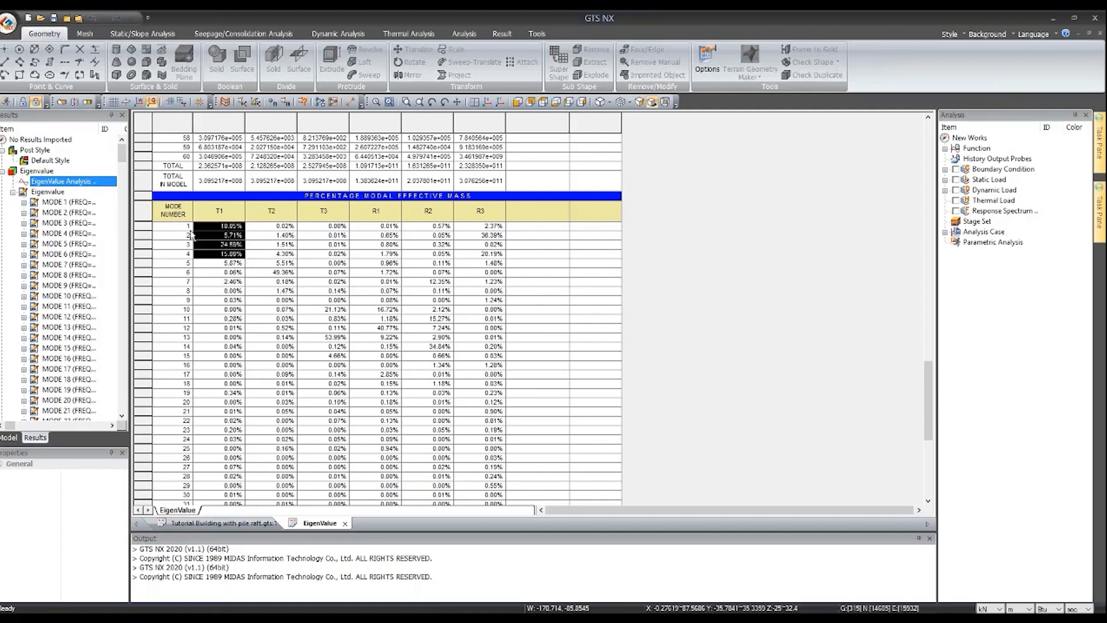
# - Highlight the T1 mass percentages of modes 3 and 4 and check them against the TOTAL row
pyautogui.scroll(3, 191, 235)
pyautogui.moveTo(179, 323); pyautogui.dragTo(229, 322)
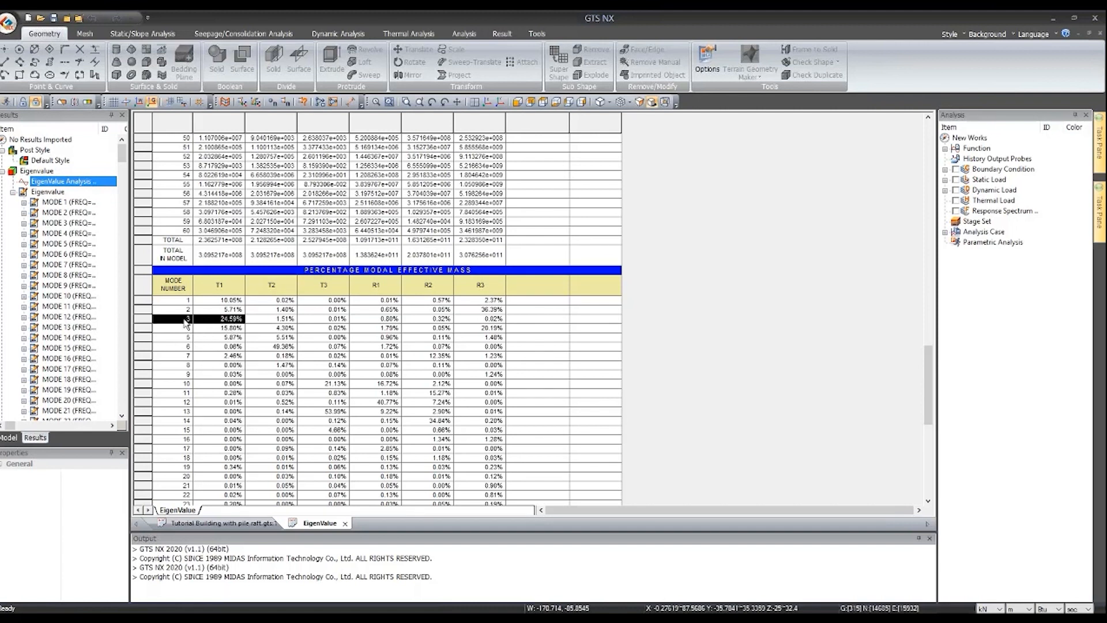
pyautogui.moveTo(186, 327); pyautogui.dragTo(218, 329)
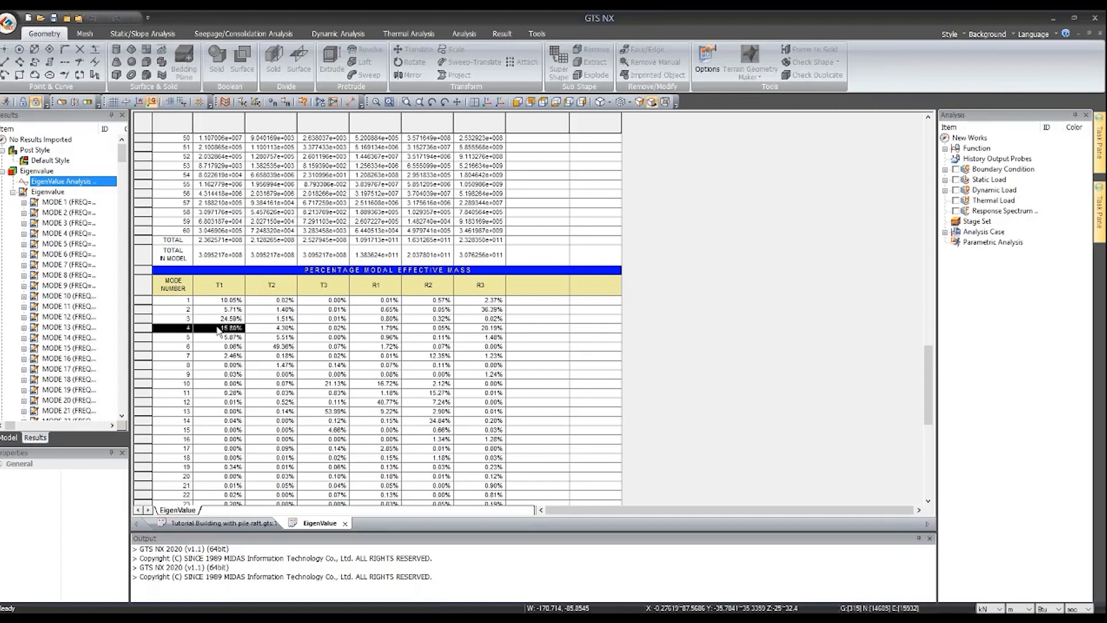
pyautogui.click(233, 339)
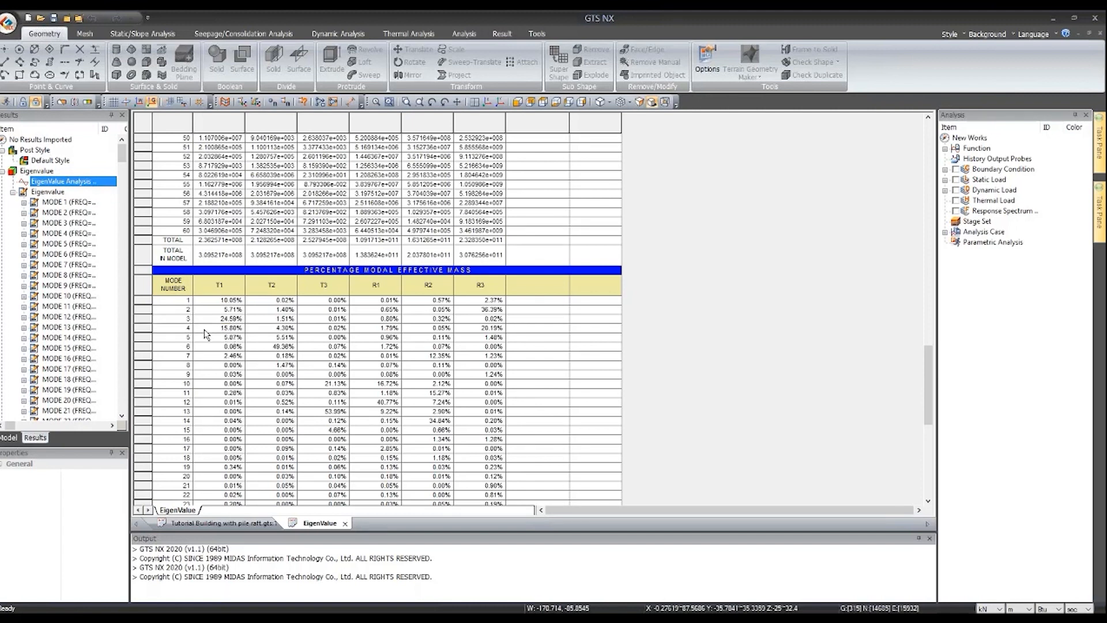
pyautogui.moveTo(190, 323); pyautogui.dragTo(229, 329)
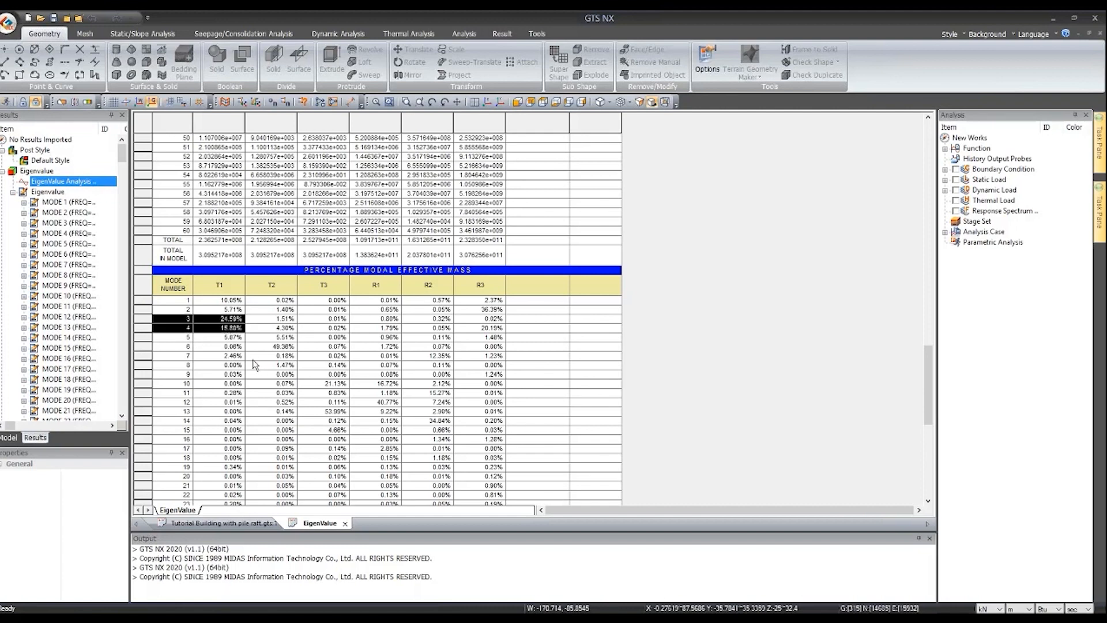
pyautogui.scroll(-3, 254, 364)
pyautogui.scroll(-10, 251, 361)
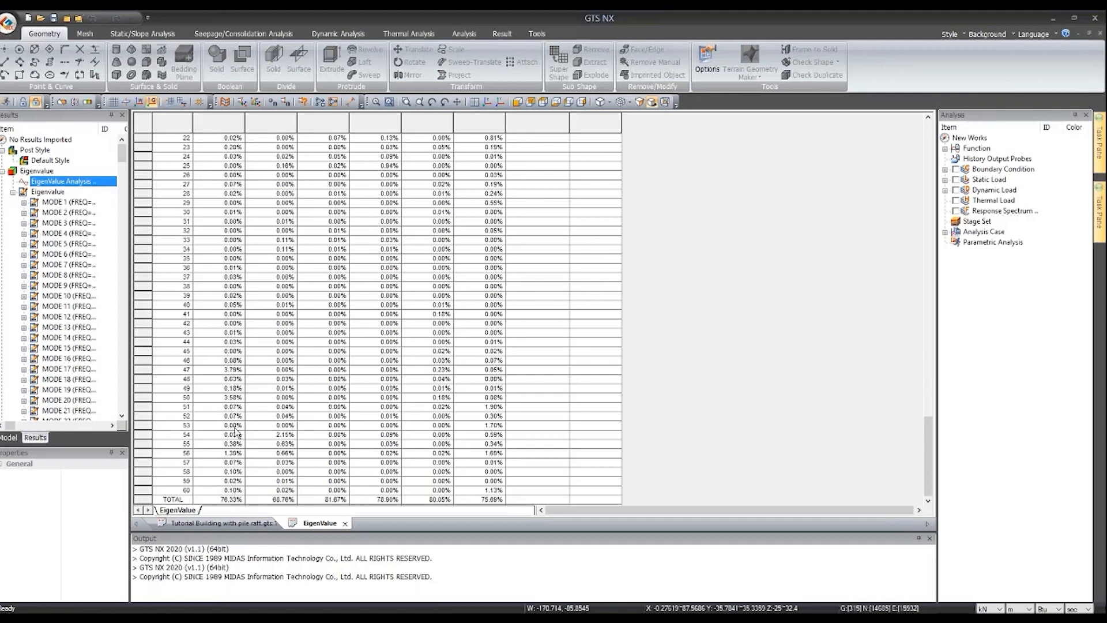
pyautogui.scroll(3, 236, 237)
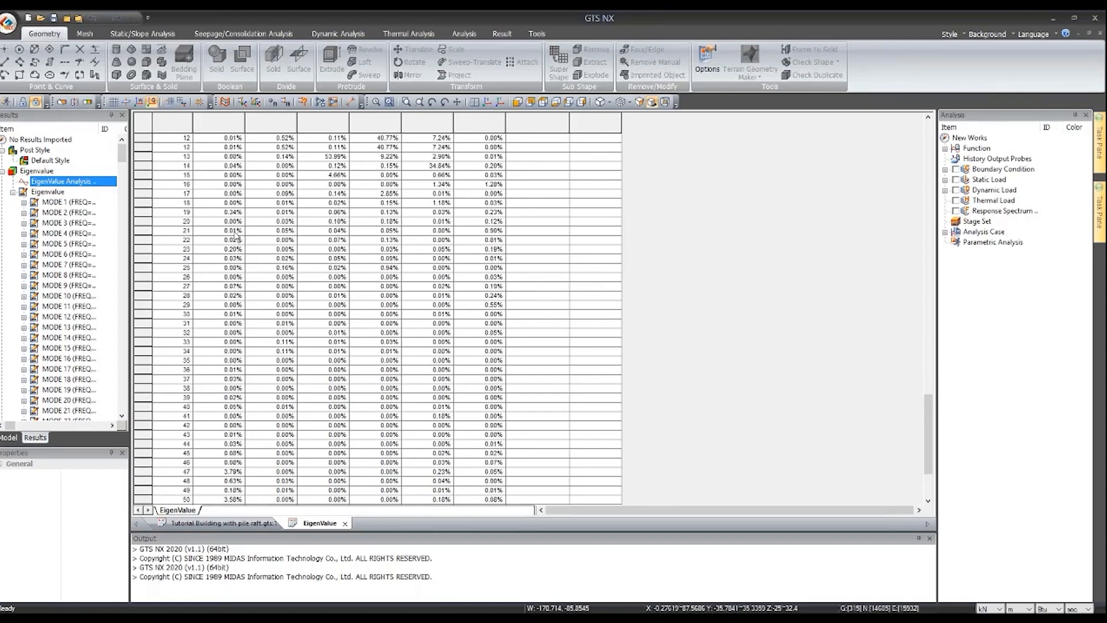
pyautogui.scroll(6, 235, 233)
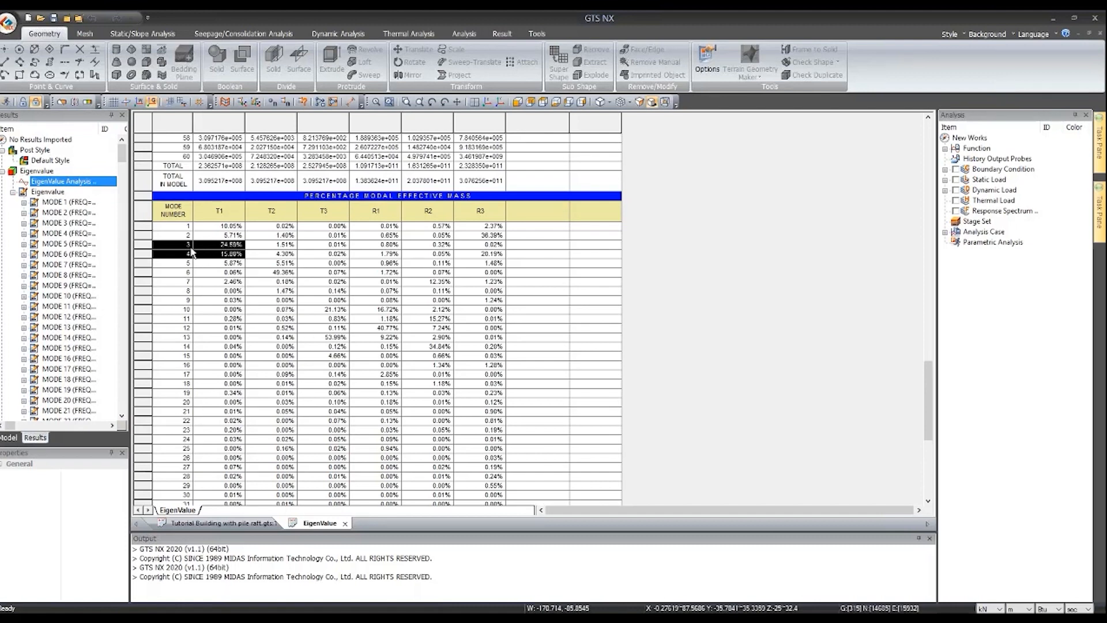
# - Look up modes 3 and 4 in the real eigenvalues section, highlighting their eigenvalue, radians and cycles
pyautogui.click(190, 253)
pyautogui.scroll(1, 454, 320)
pyautogui.scroll(20, 454, 319)
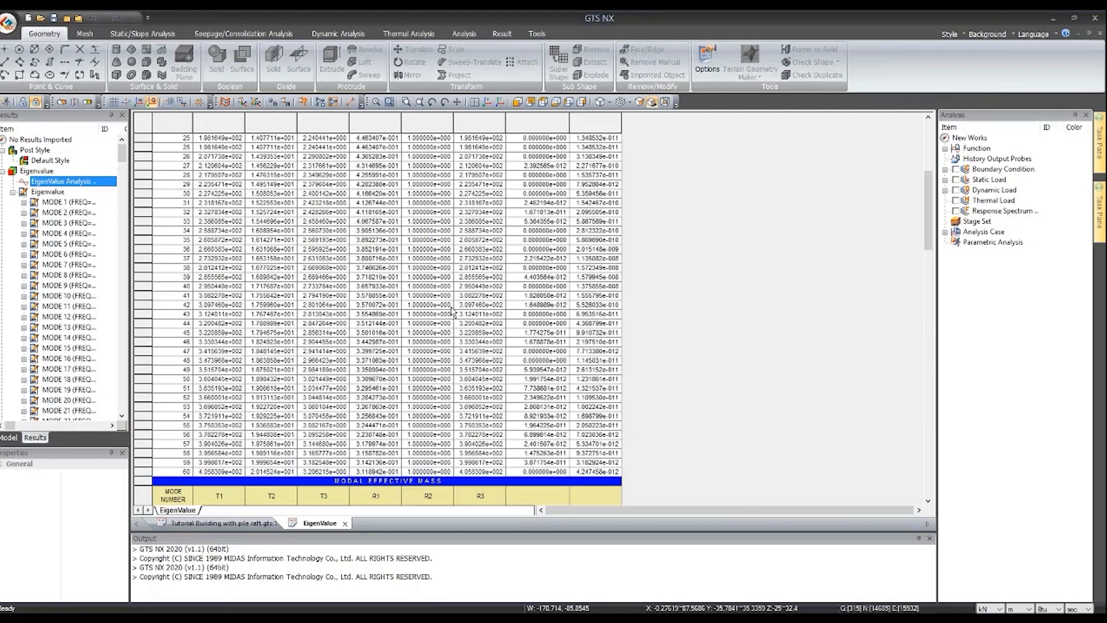
pyautogui.scroll(9, 453, 312)
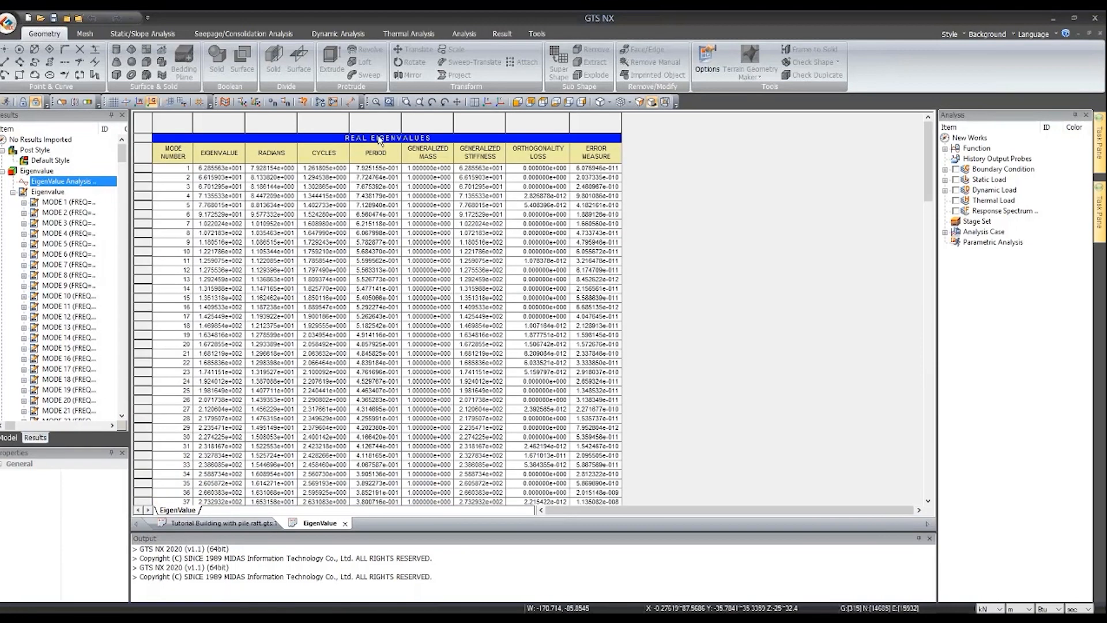
pyautogui.moveTo(178, 186); pyautogui.dragTo(326, 199)
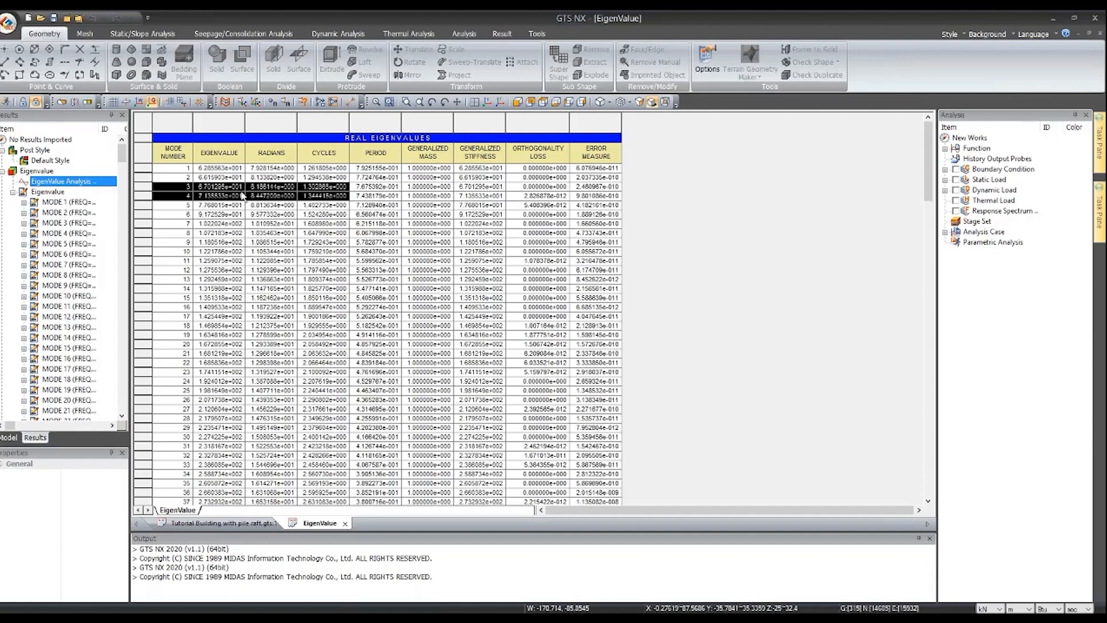
# - Switch to the GTS NX window with Main SSI File.mxt, cancel the pending Save As, and look over the model
pyautogui.moveTo(600, 600)
pyautogui.click(599, 580)
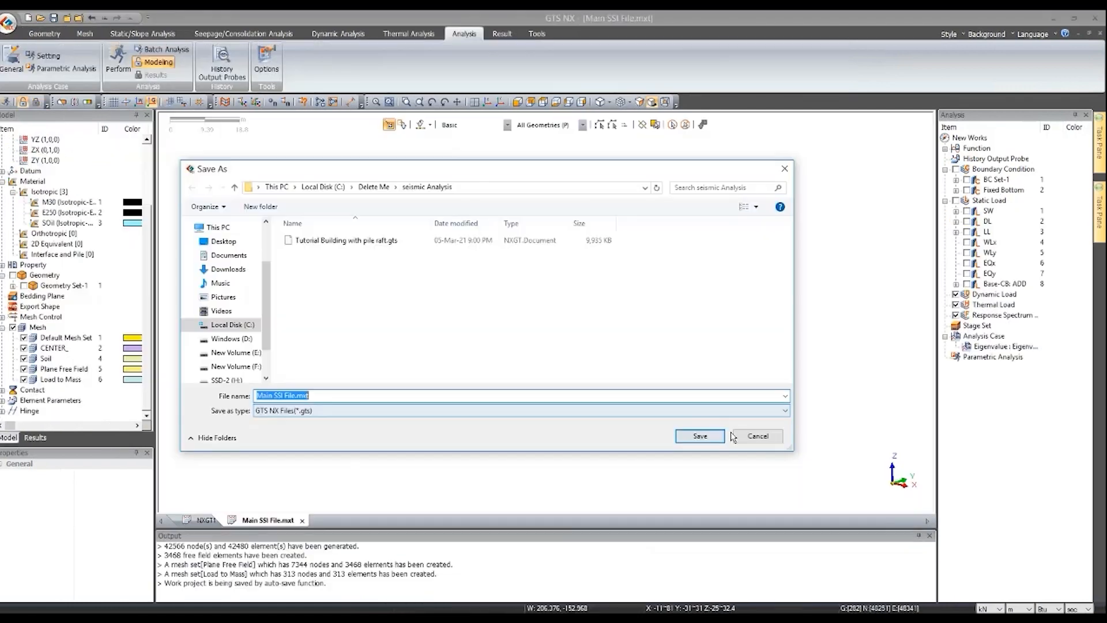
pyautogui.click(767, 431)
pyautogui.moveTo(530, 242); pyautogui.dragTo(527, 270, button='middle')
pyautogui.scroll(3, 593, 296)
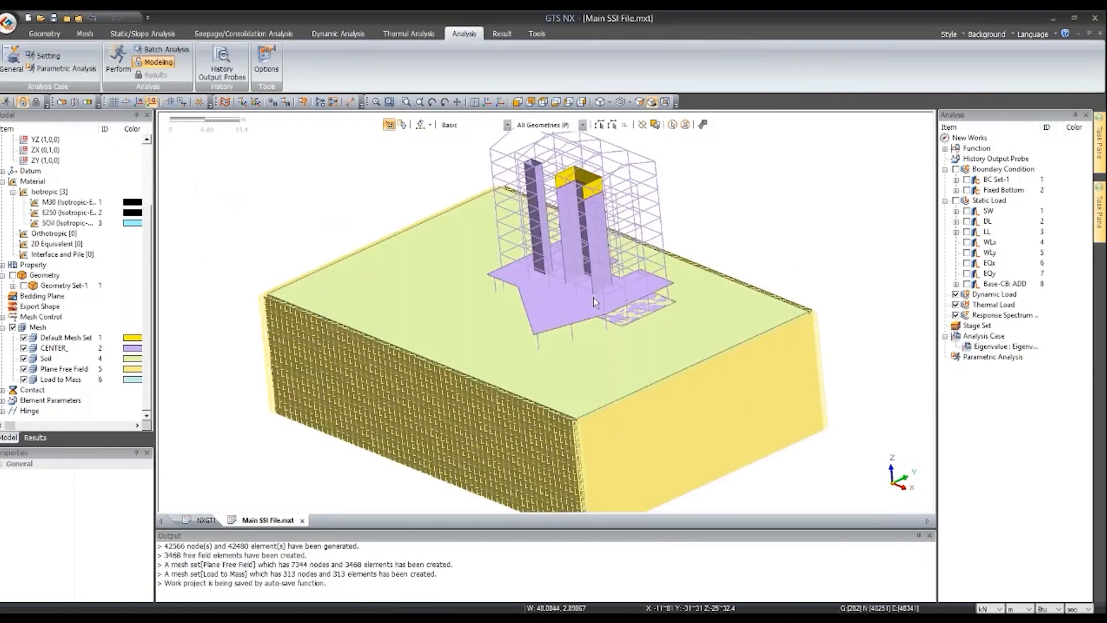
pyautogui.scroll(-4, 593, 296)
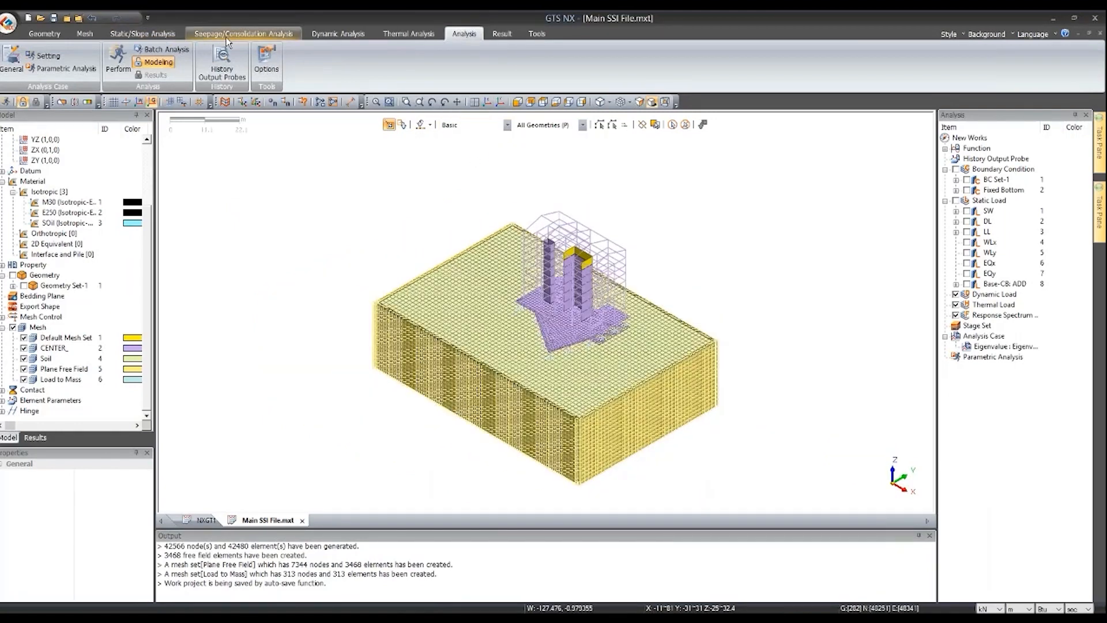
# - Start a Ground Acceleration load in Dynamic Load Set-1 with the X Direction enabled
pyautogui.click(340, 34)
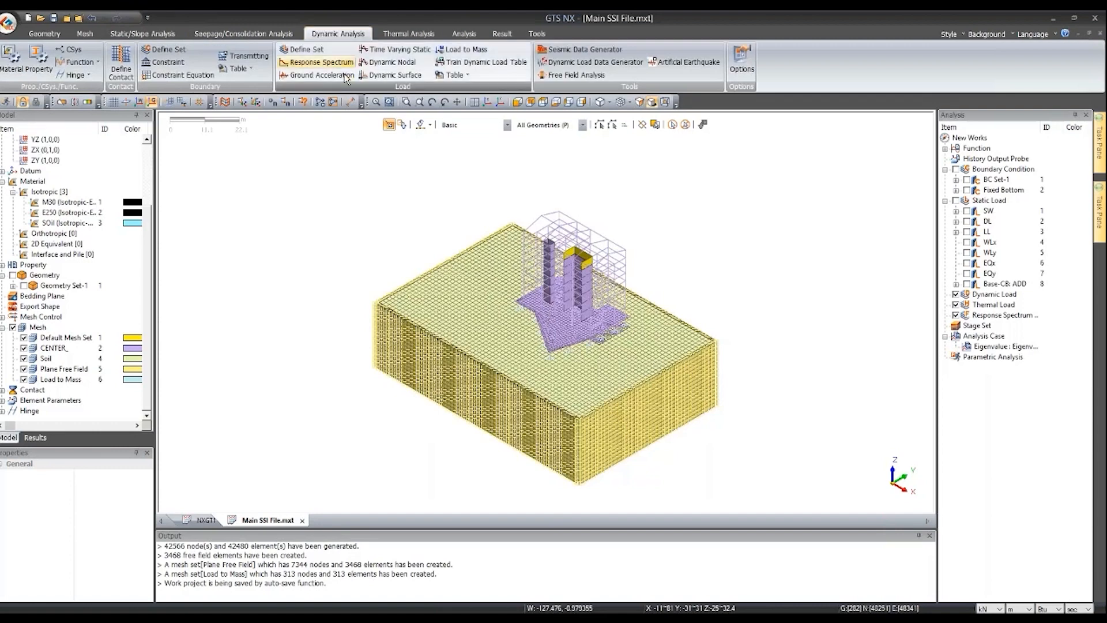
pyautogui.click(321, 76)
pyautogui.moveTo(529, 199); pyautogui.dragTo(350, 155)
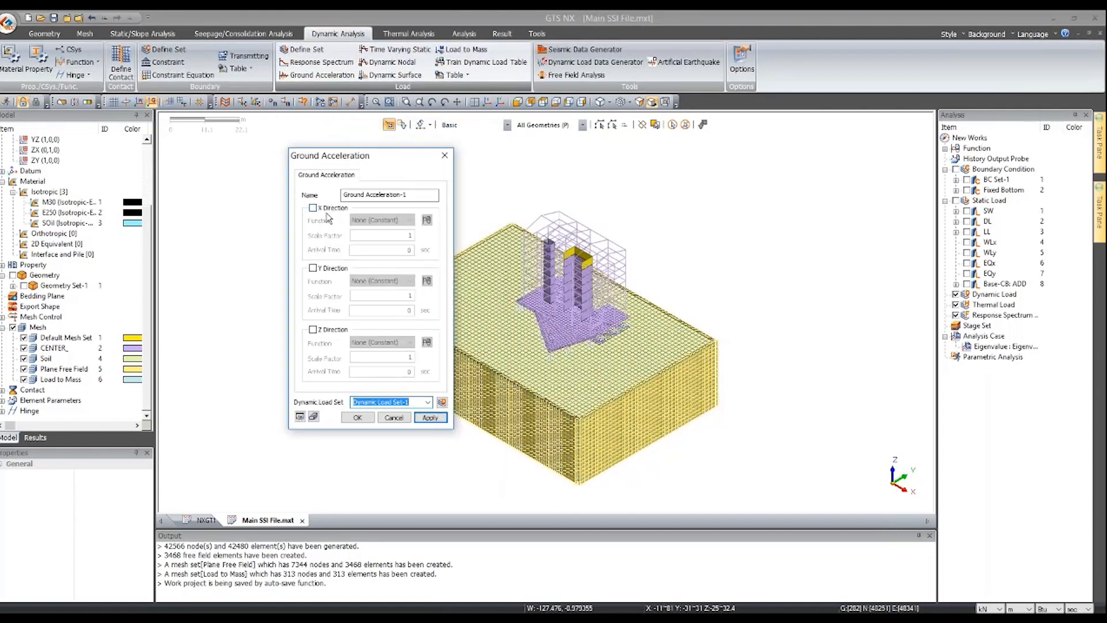
pyautogui.click(325, 209)
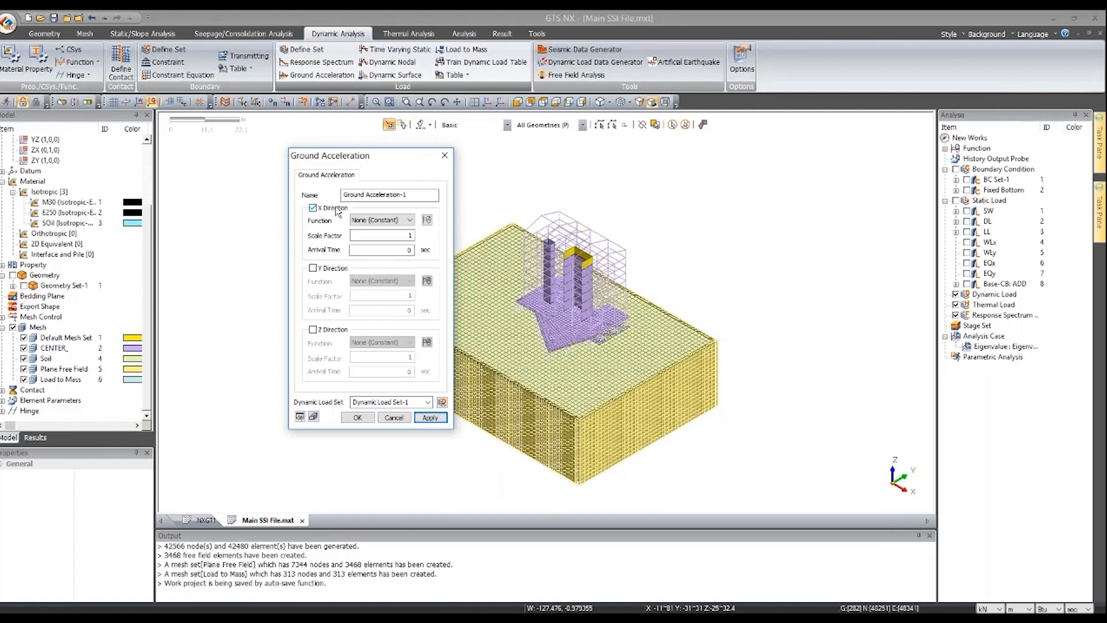
# - Add a new time function for the X direction and start generating it from an earthquake acceleration record
pyautogui.click(427, 219)
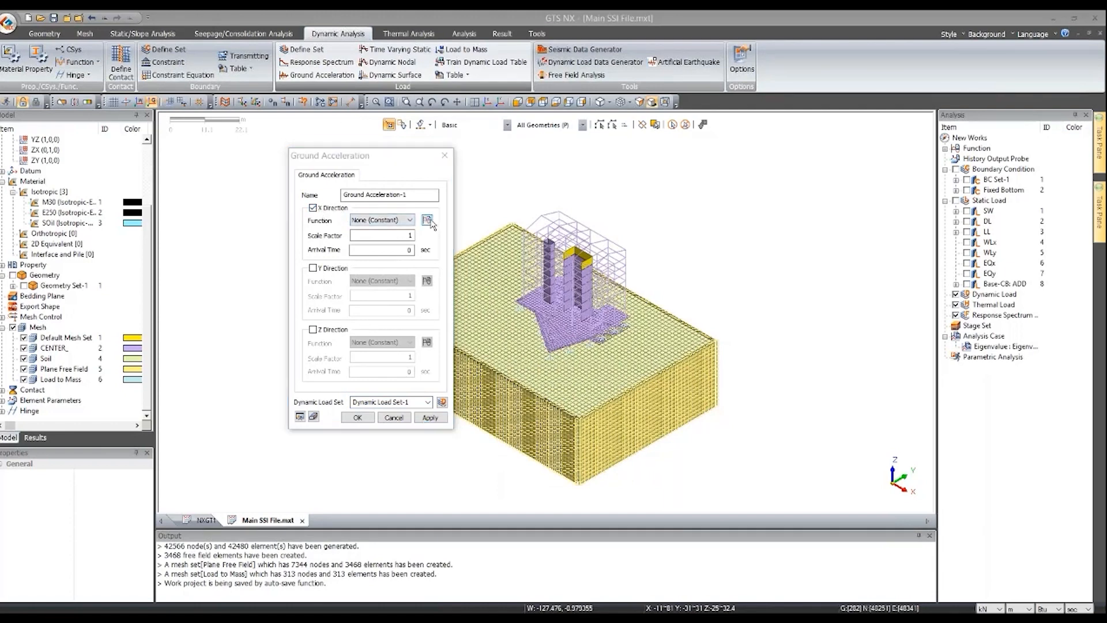
pyautogui.moveTo(494, 260); pyautogui.dragTo(663, 166)
pyautogui.click(679, 181)
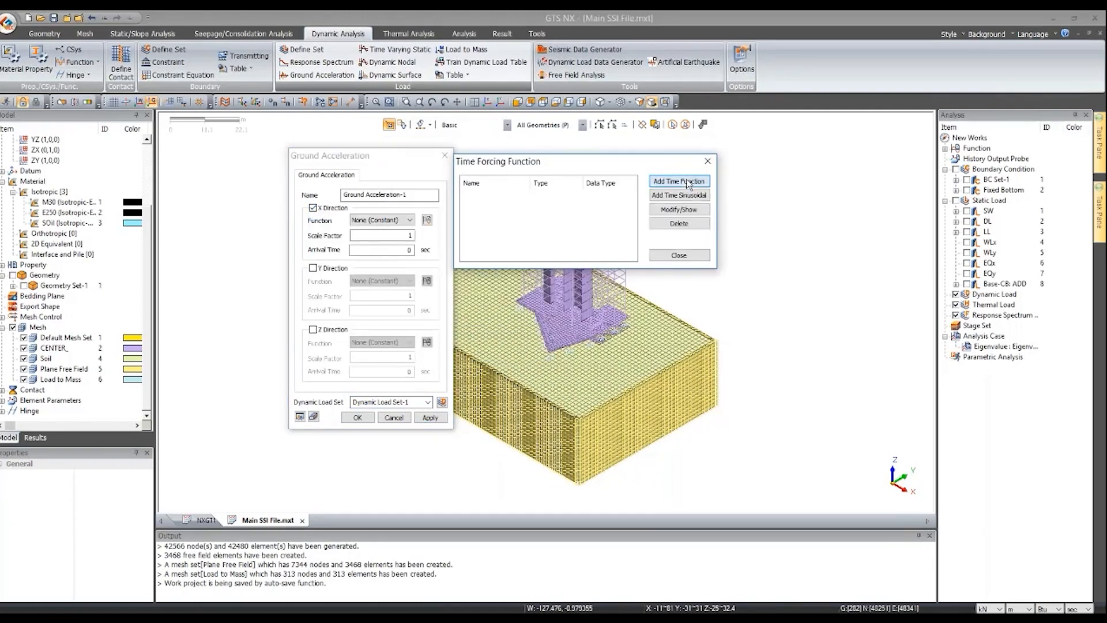
pyautogui.moveTo(794, 285); pyautogui.dragTo(420, 126)
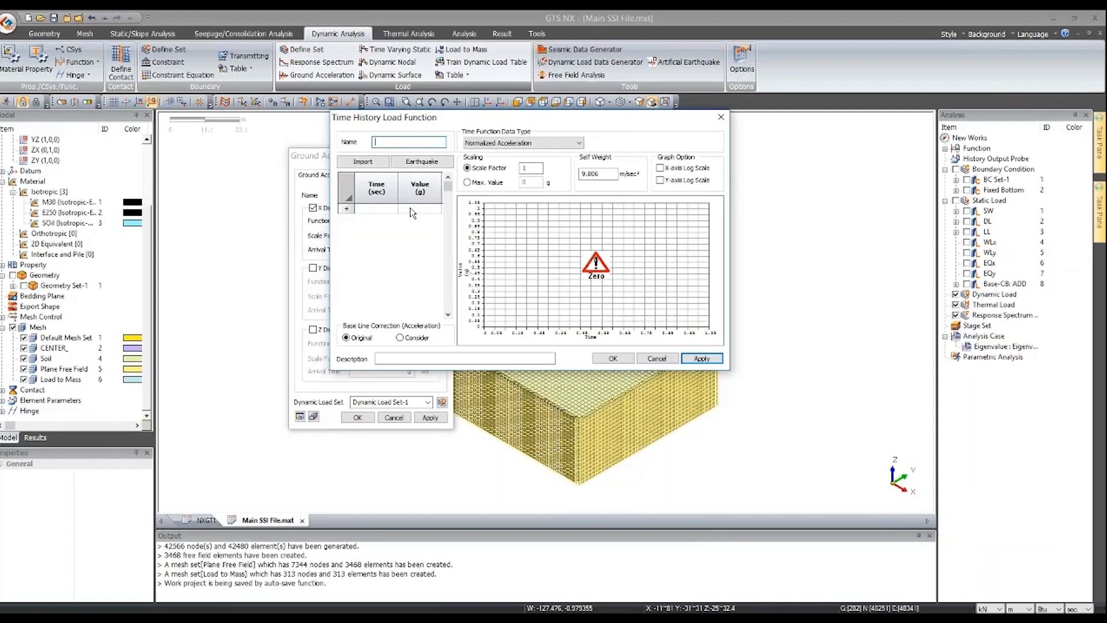
pyautogui.click(421, 161)
pyautogui.moveTo(521, 185); pyautogui.dragTo(569, 162)
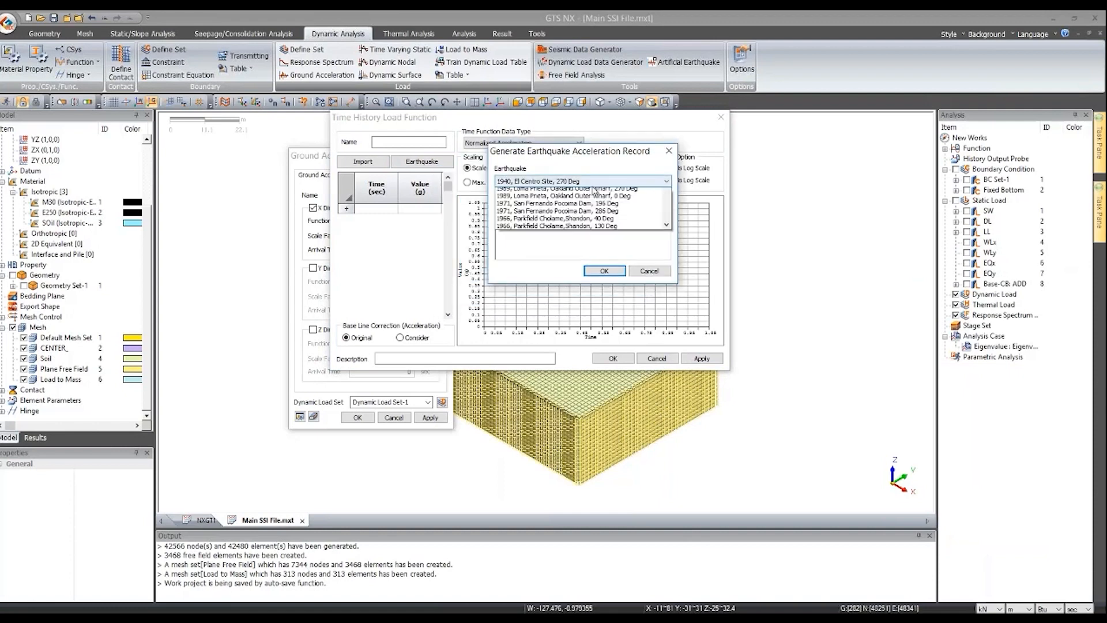
# - Generate the time function from the 1966, Parkfield Cholame, Shandon, 40 Deg earthquake record and accept it
pyautogui.click(600, 181)
pyautogui.scroll(-5, 593, 273)
pyautogui.scroll(-1, 594, 274)
pyautogui.scroll(8, 588, 270)
pyautogui.scroll(-10, 585, 266)
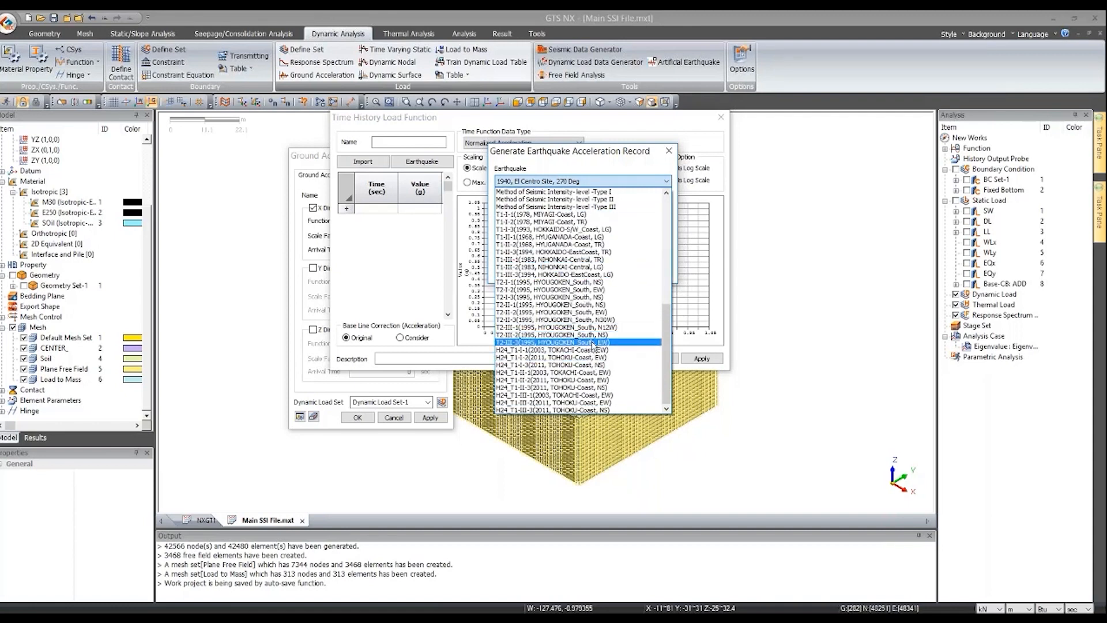
pyautogui.scroll(8, 599, 335)
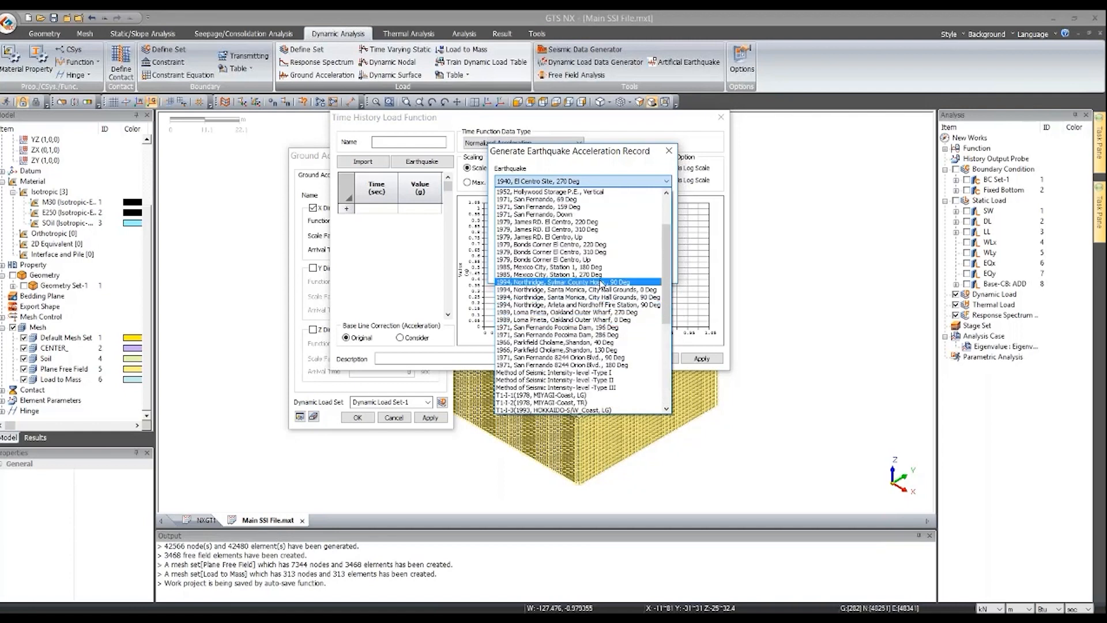
pyautogui.scroll(2, 583, 275)
pyautogui.scroll(2, 582, 288)
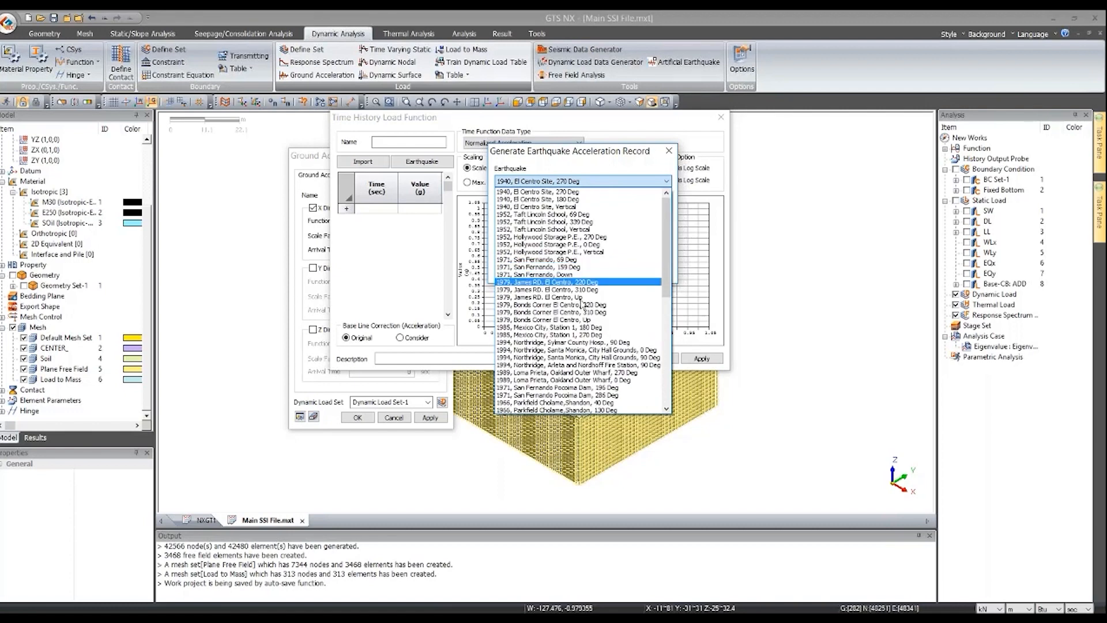
pyautogui.scroll(-3, 579, 314)
pyautogui.click(564, 343)
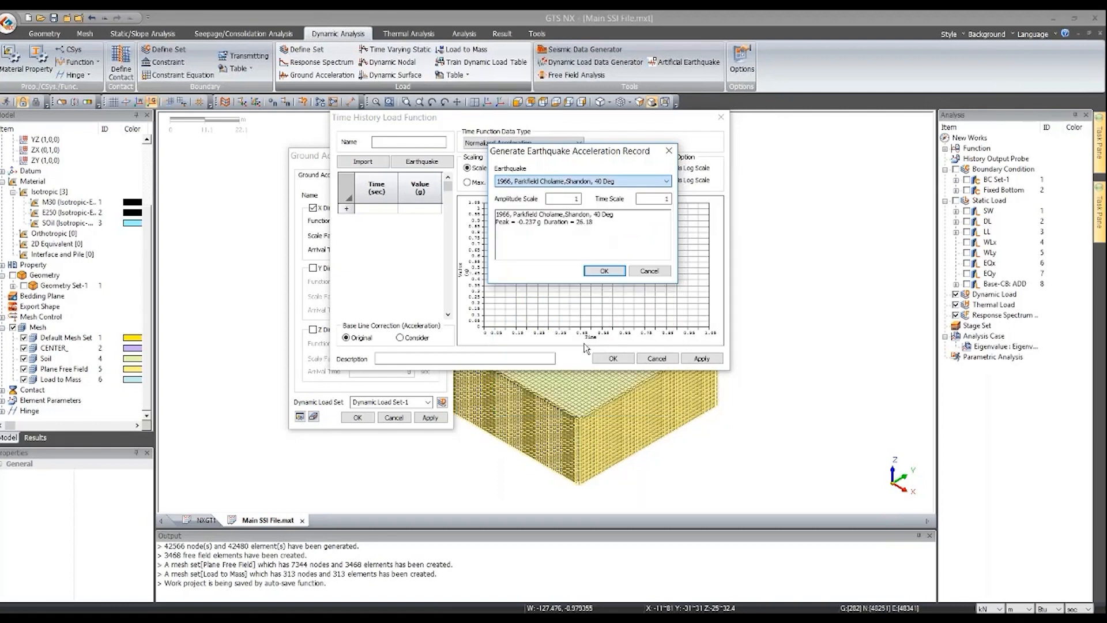
pyautogui.click(604, 270)
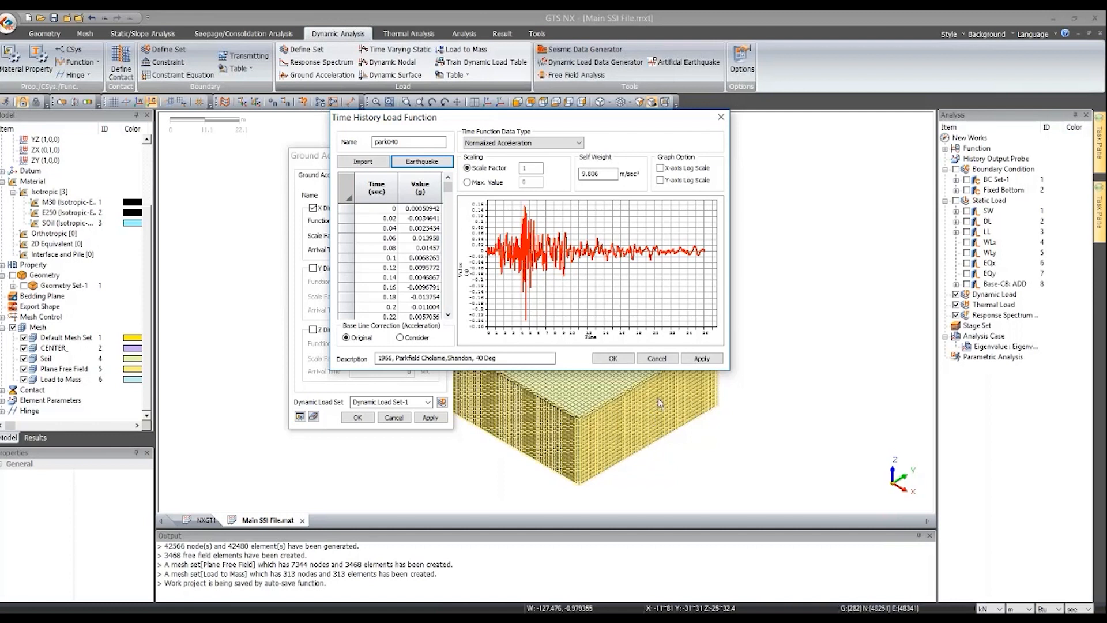
pyautogui.click(613, 358)
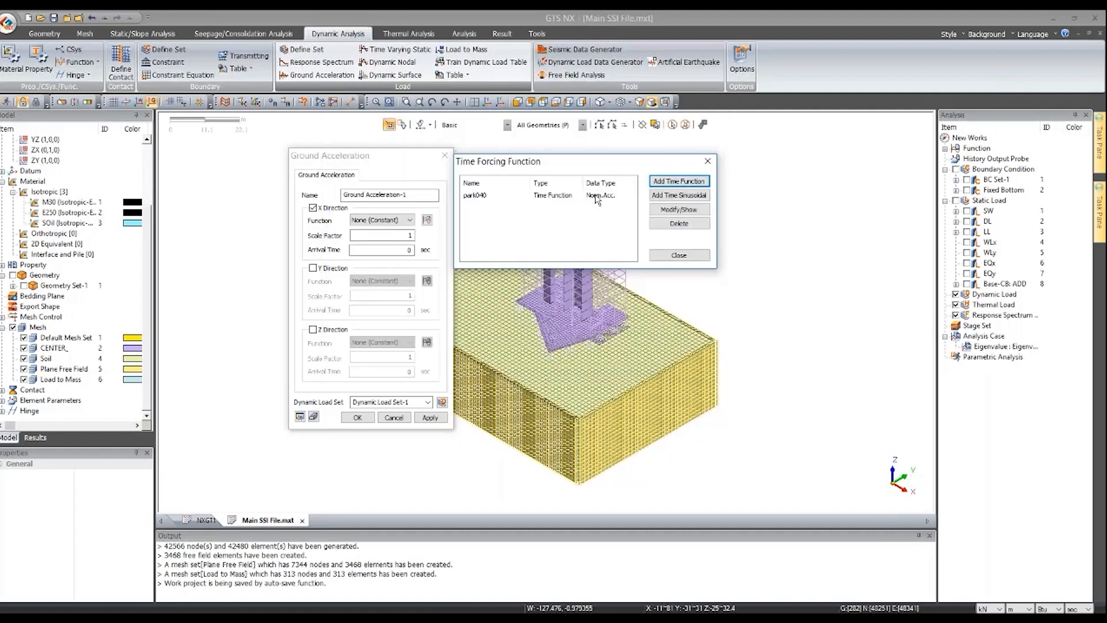
# - Look over the settings for a sinusoidal time forcing function without creating one
pyautogui.click(679, 194)
pyautogui.moveTo(926, 287); pyautogui.dragTo(741, 210)
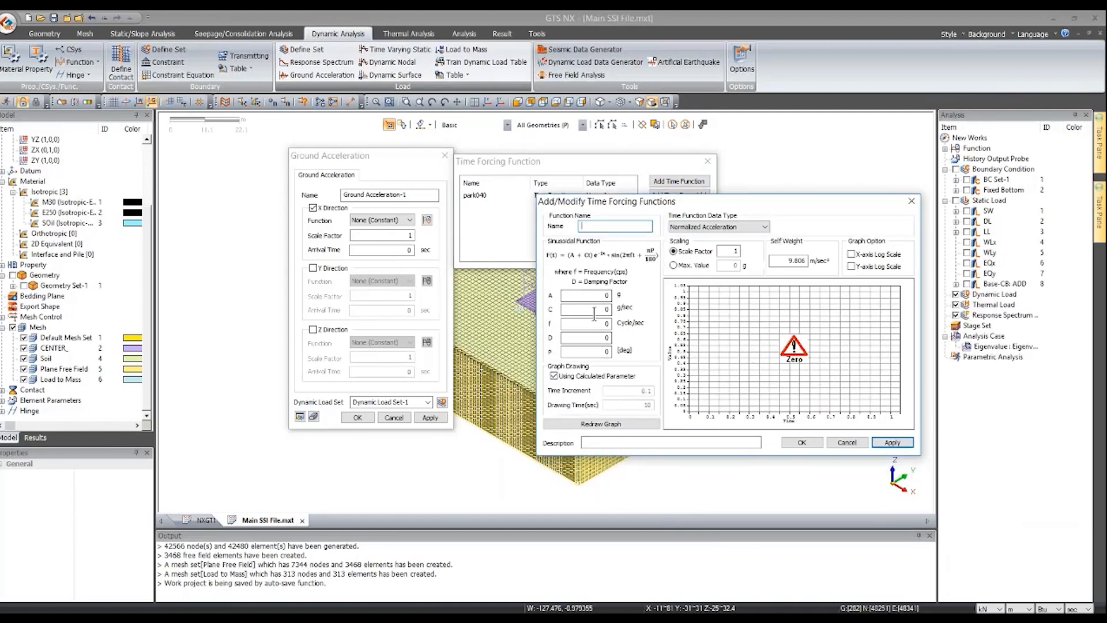
pyautogui.click(911, 201)
# - Assign the park040 function to the X direction and create the Ground Acceleration-1 load in Dynamic Load Set-1
pyautogui.click(678, 255)
pyautogui.click(403, 219)
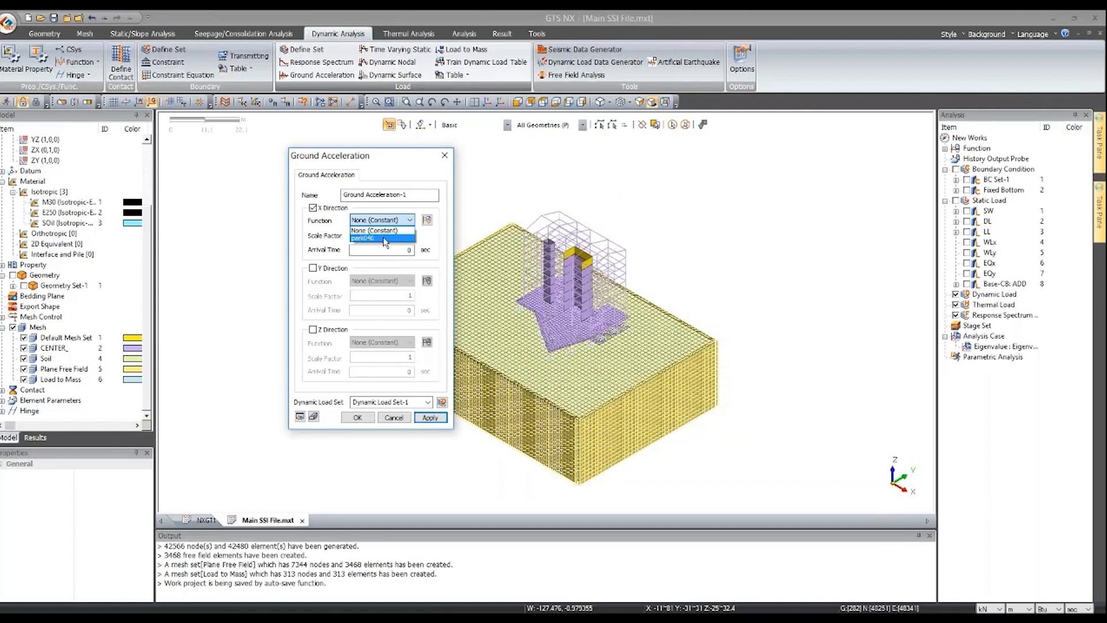
pyautogui.click(385, 237)
pyautogui.click(357, 418)
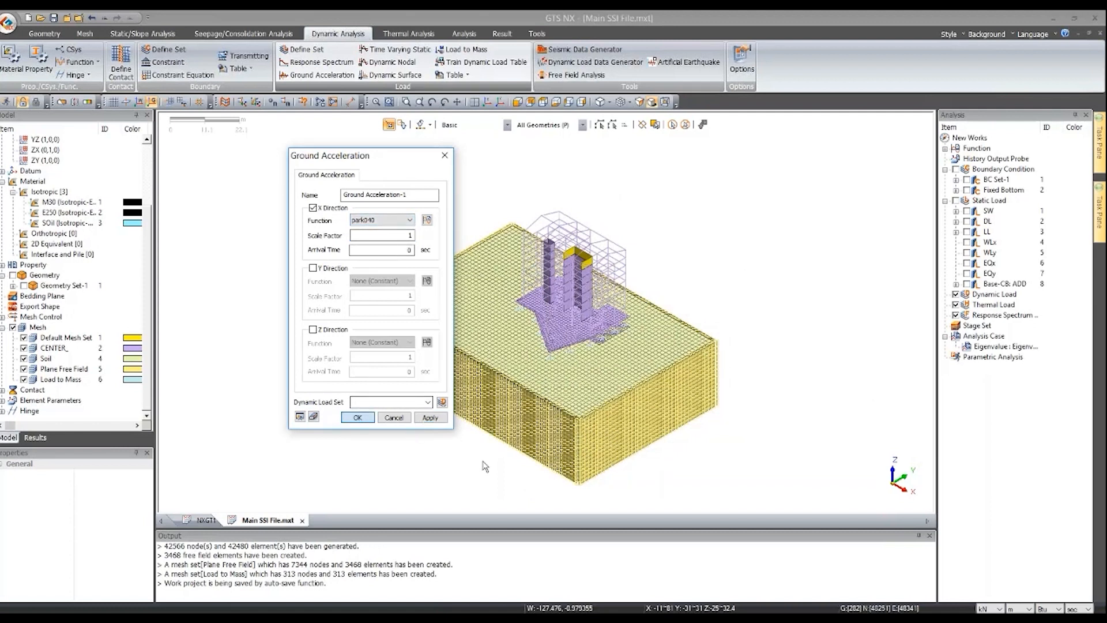
pyautogui.scroll(3, 484, 465)
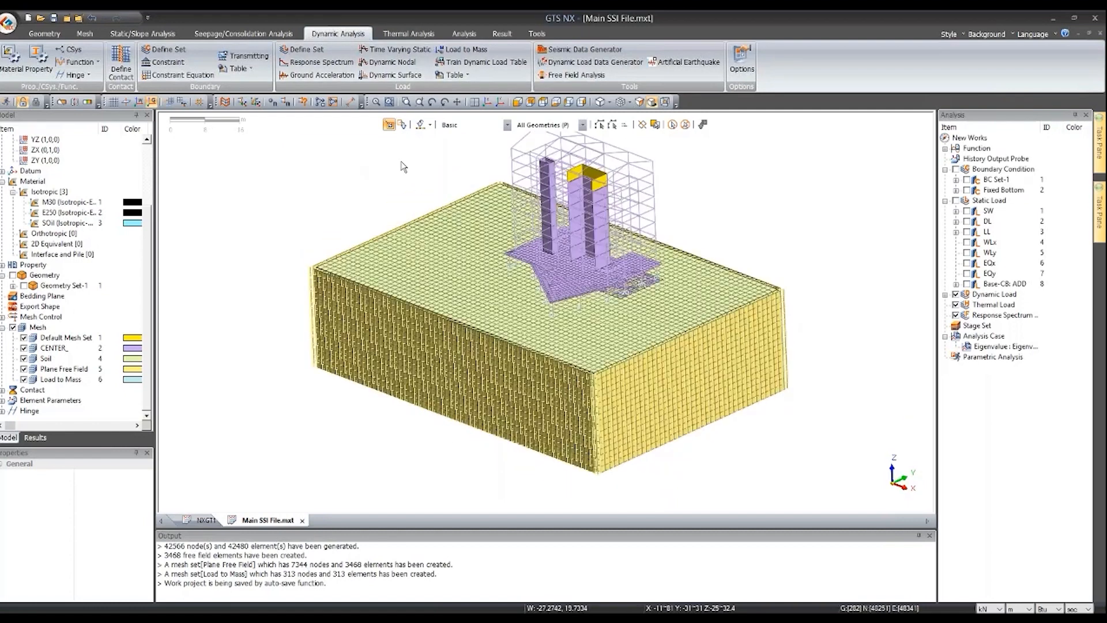
# - Examine the park040 time history function of the Ground Acceleration-1 load without modifying it
pyautogui.click(463, 36)
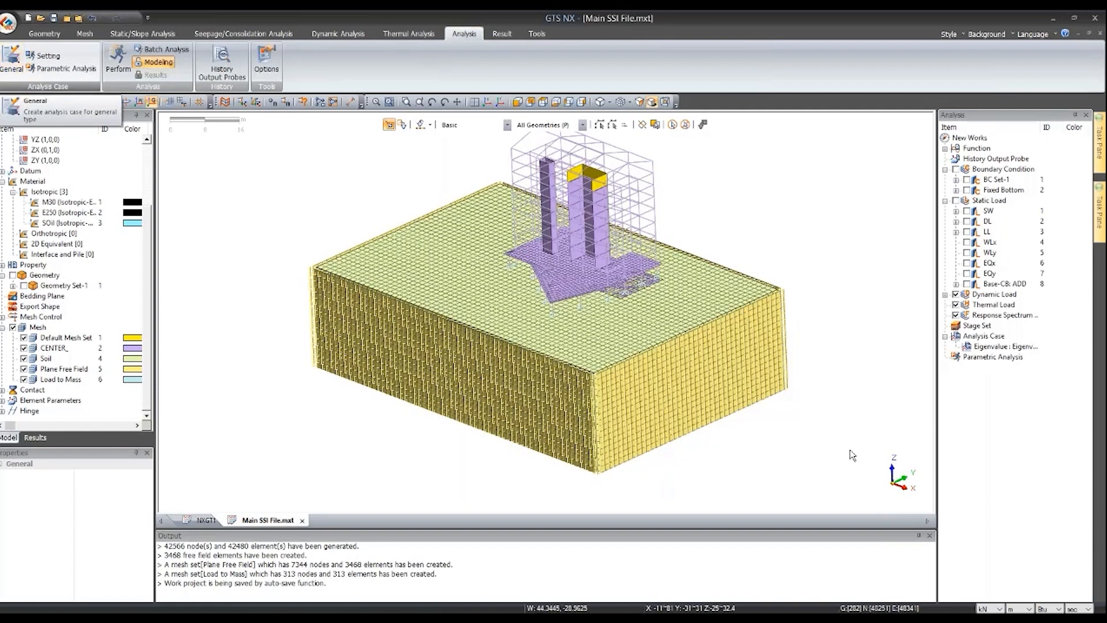
pyautogui.click(945, 294)
pyautogui.click(956, 305)
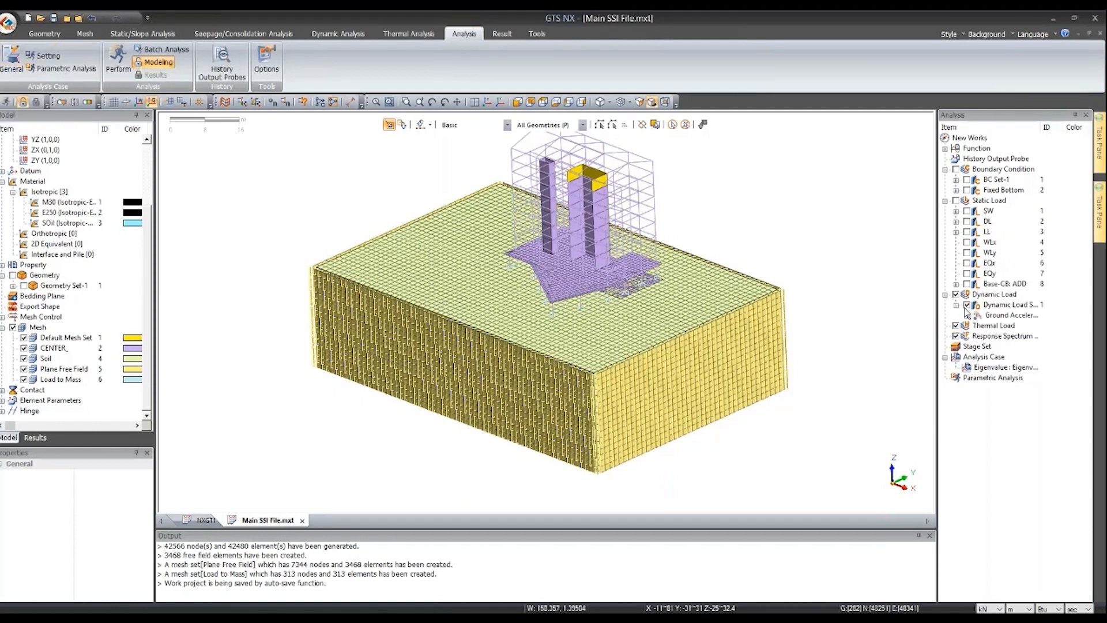
pyautogui.click(966, 316)
pyautogui.rightClick(1011, 325)
pyautogui.click(1038, 350)
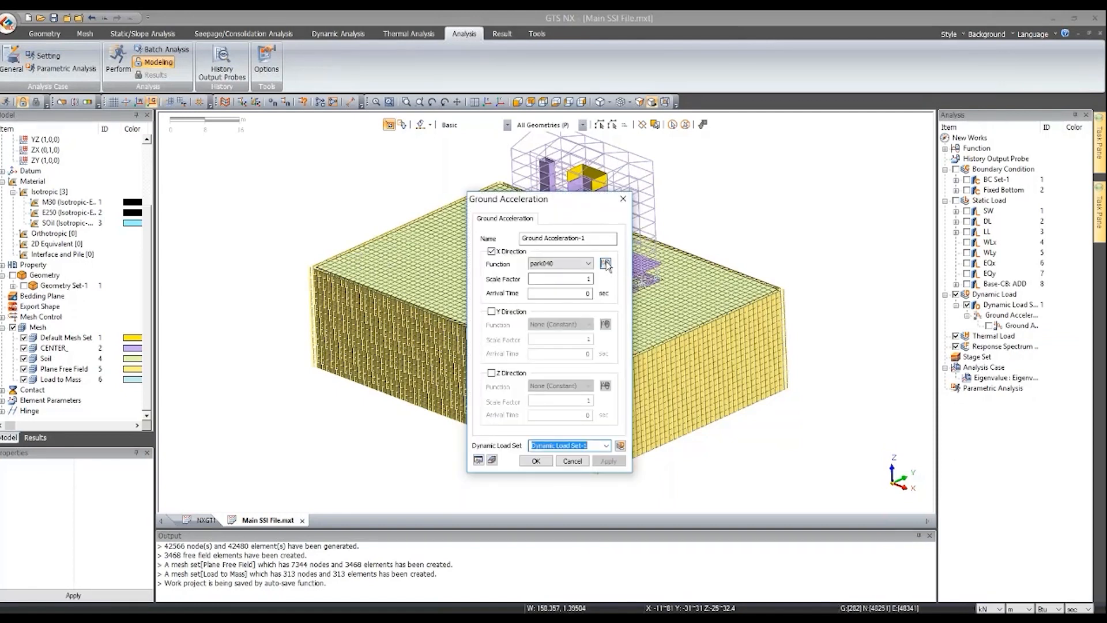
pyautogui.click(605, 264)
pyautogui.doubleClick(517, 335)
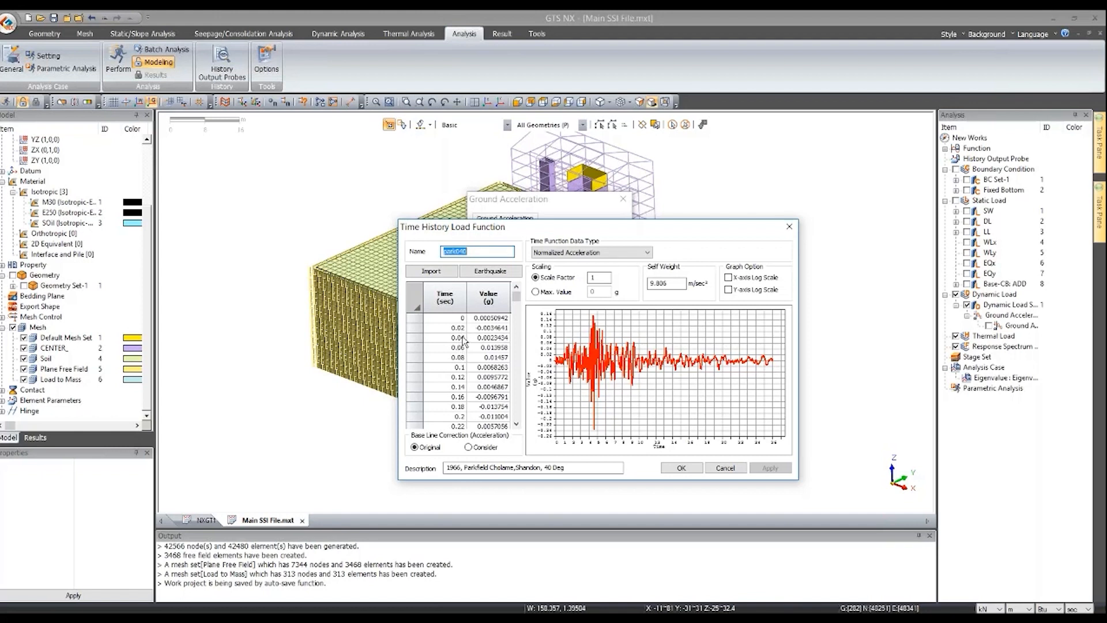
pyautogui.click(724, 468)
pyautogui.click(697, 397)
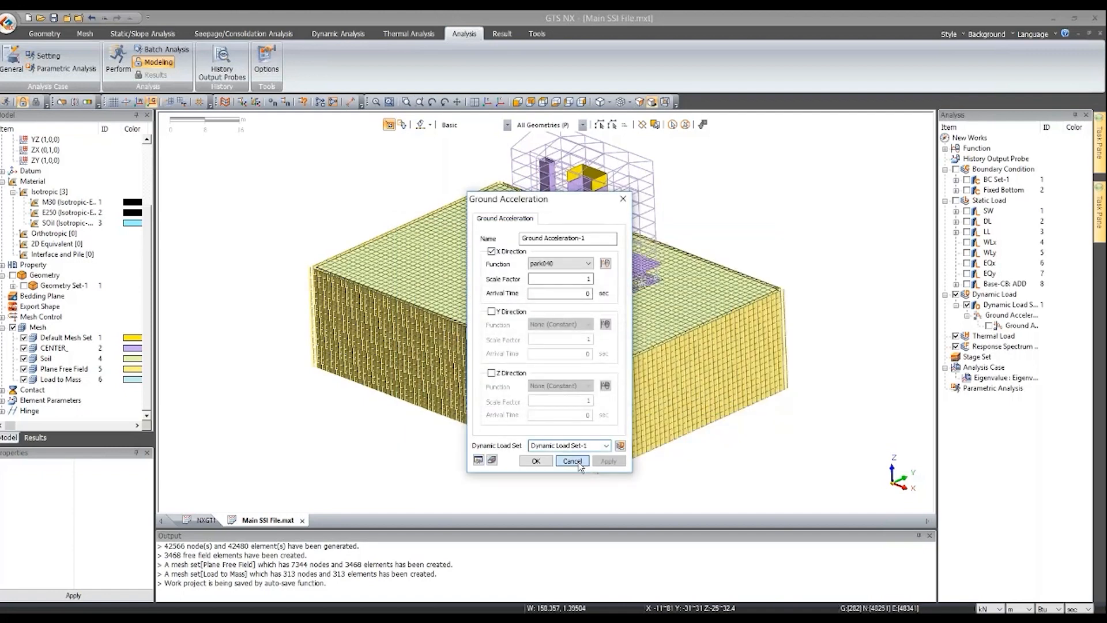
pyautogui.click(579, 461)
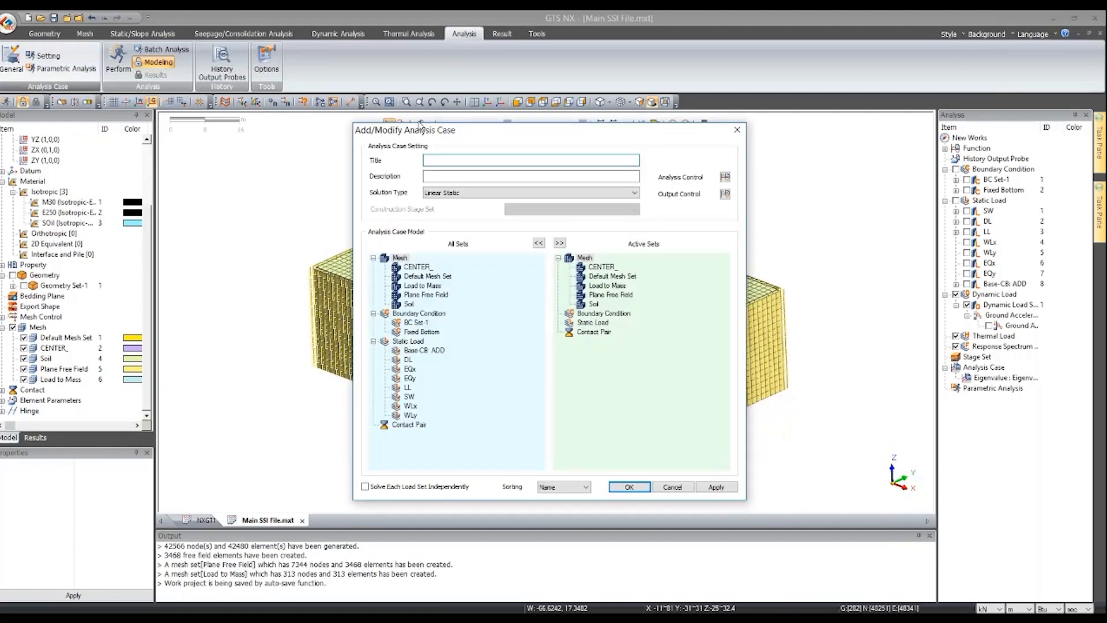
# - Set up a Nonlinear Time History analysis case titled "Time History" with all boundary and dynamic load sets active
pyautogui.moveTo(420, 124); pyautogui.dragTo(356, 106)
pyautogui.click(392, 176)
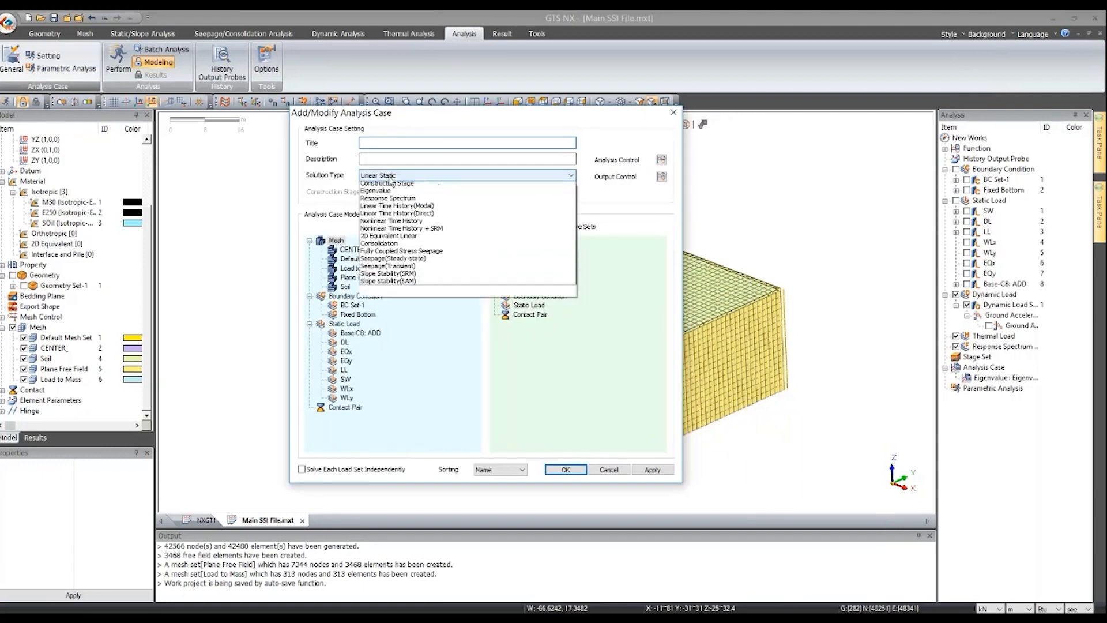
pyautogui.click(398, 240)
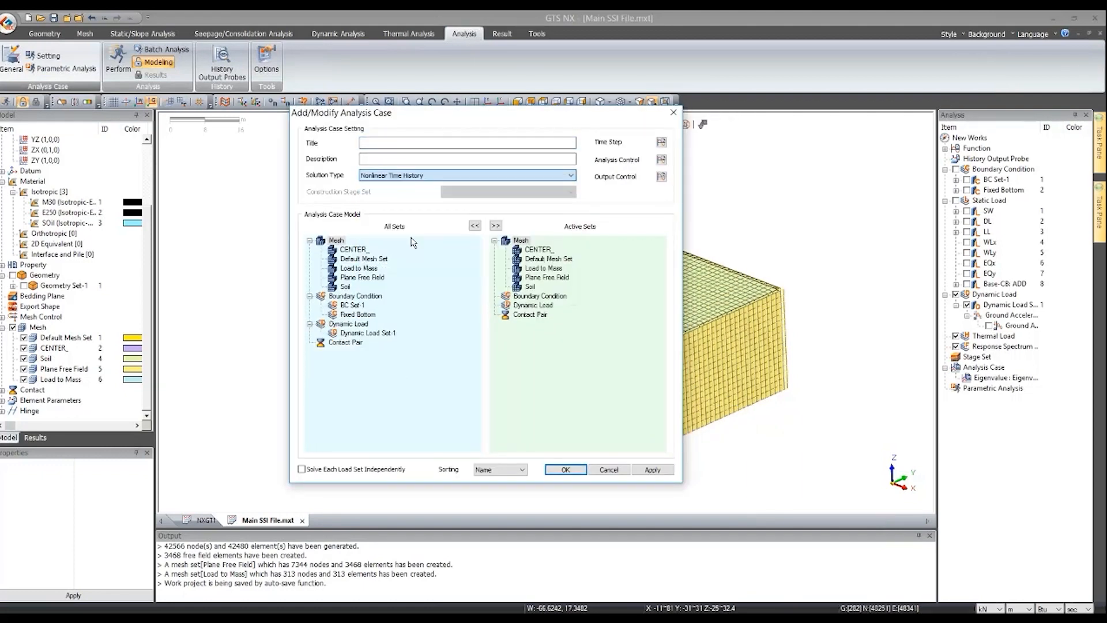
pyautogui.click(495, 225)
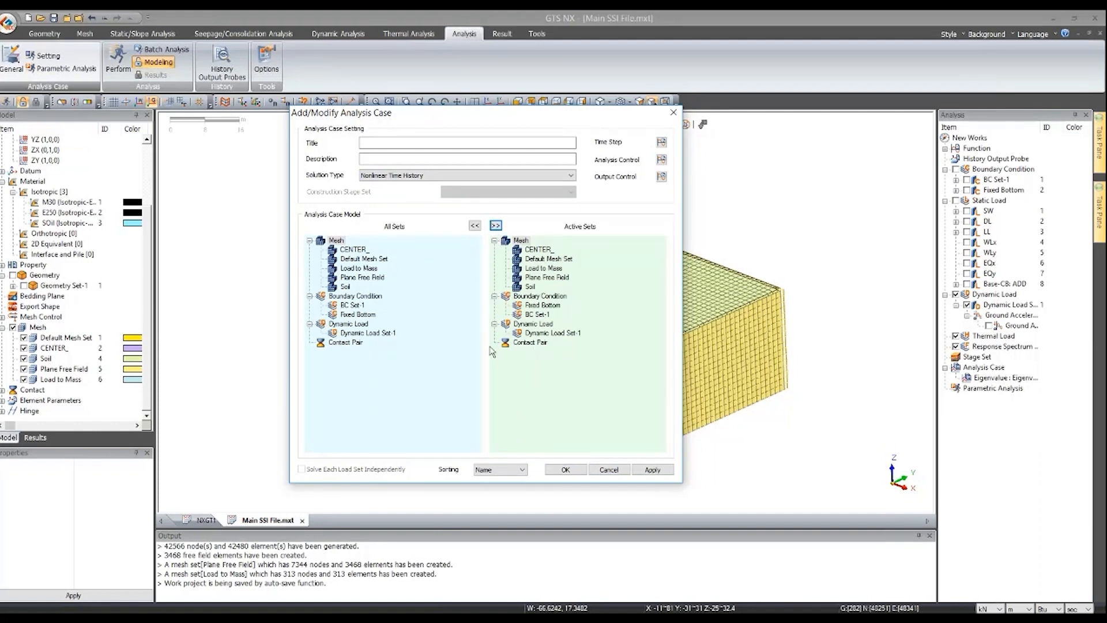
pyautogui.click(542, 335)
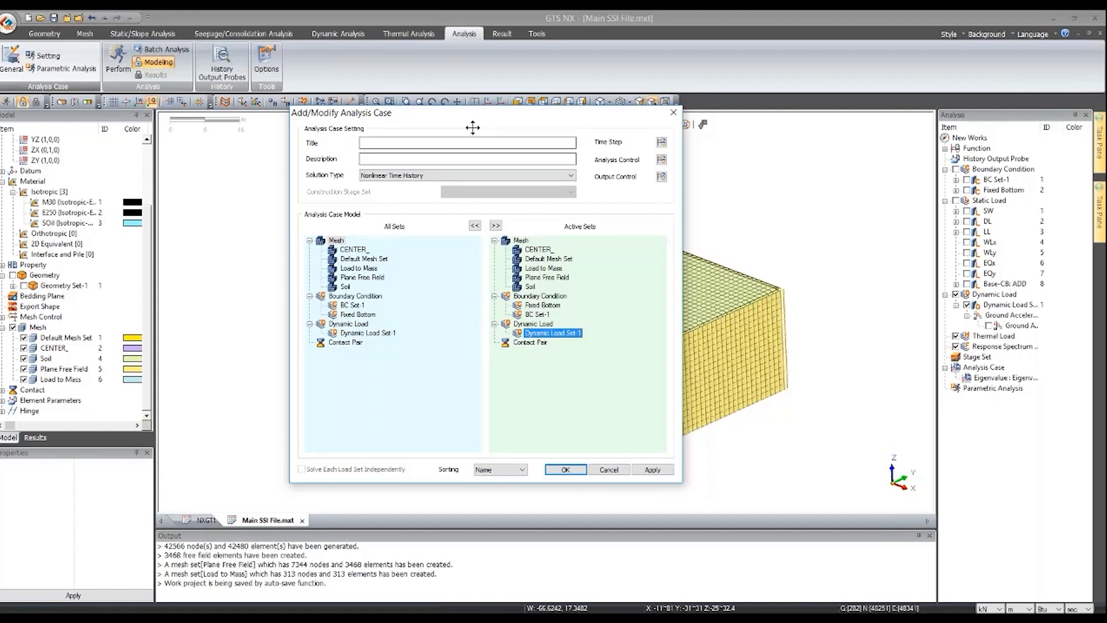
pyautogui.click(453, 143)
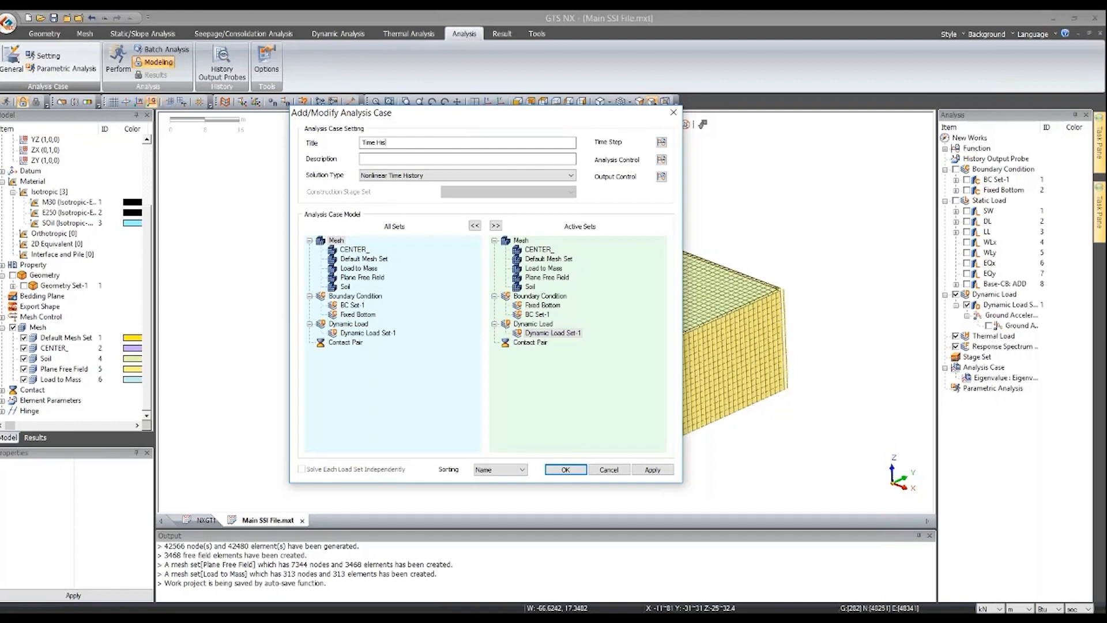
pyautogui.write('Time History')
# - Define a time step named "Park 40 deg" with a 15 s duration and a 0.02 s increment
pyautogui.click(661, 142)
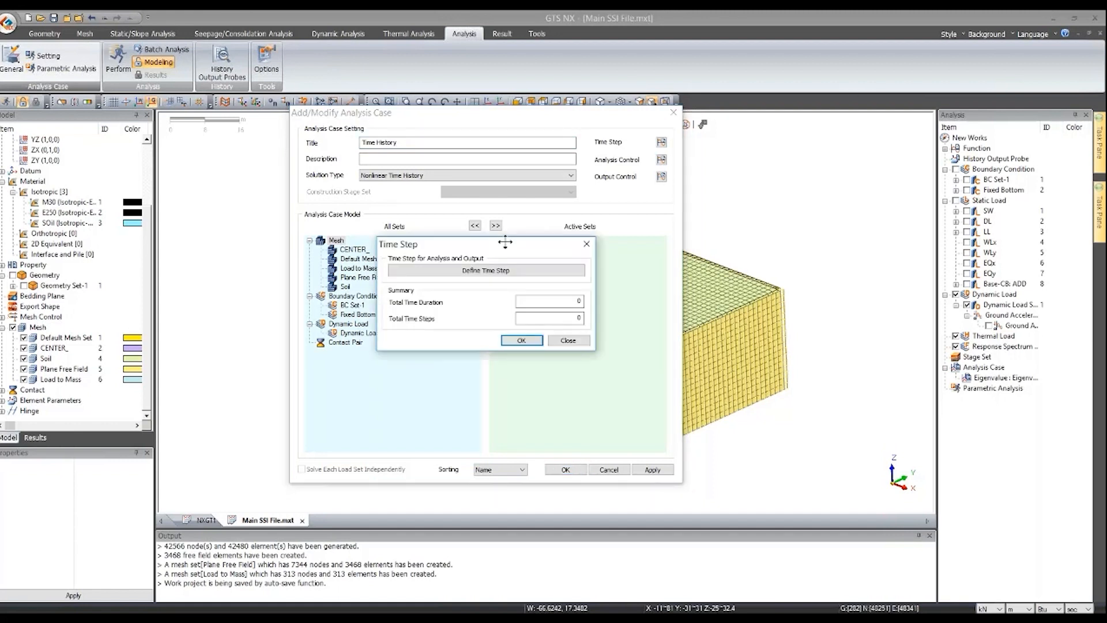
pyautogui.click(486, 271)
pyautogui.moveTo(530, 209); pyautogui.dragTo(682, 211)
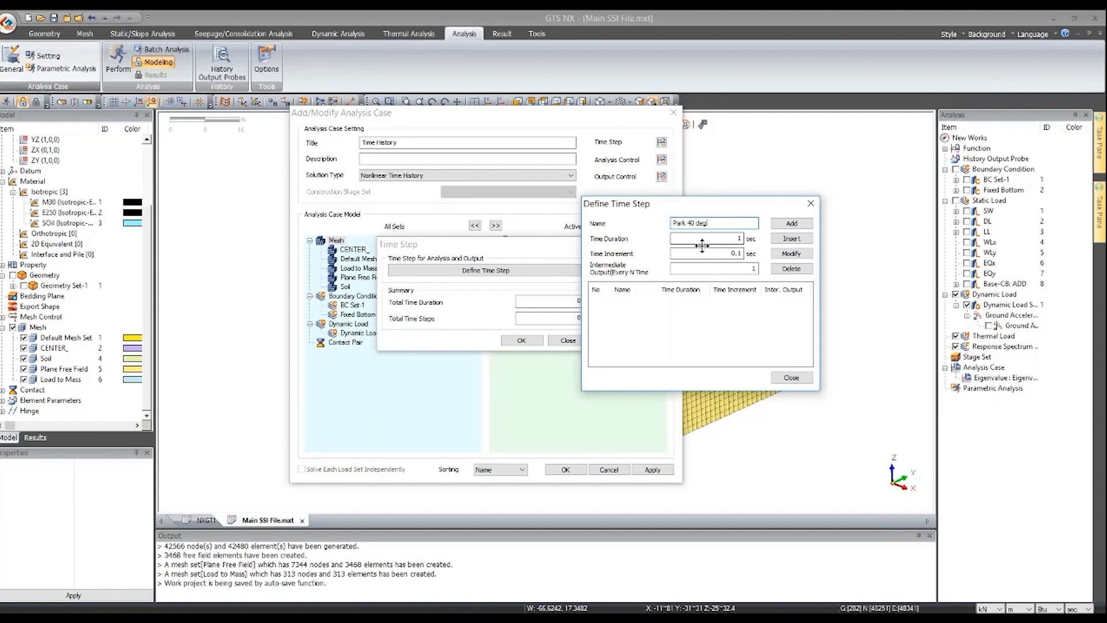
pyautogui.moveTo(720, 239); pyautogui.dragTo(774, 239)
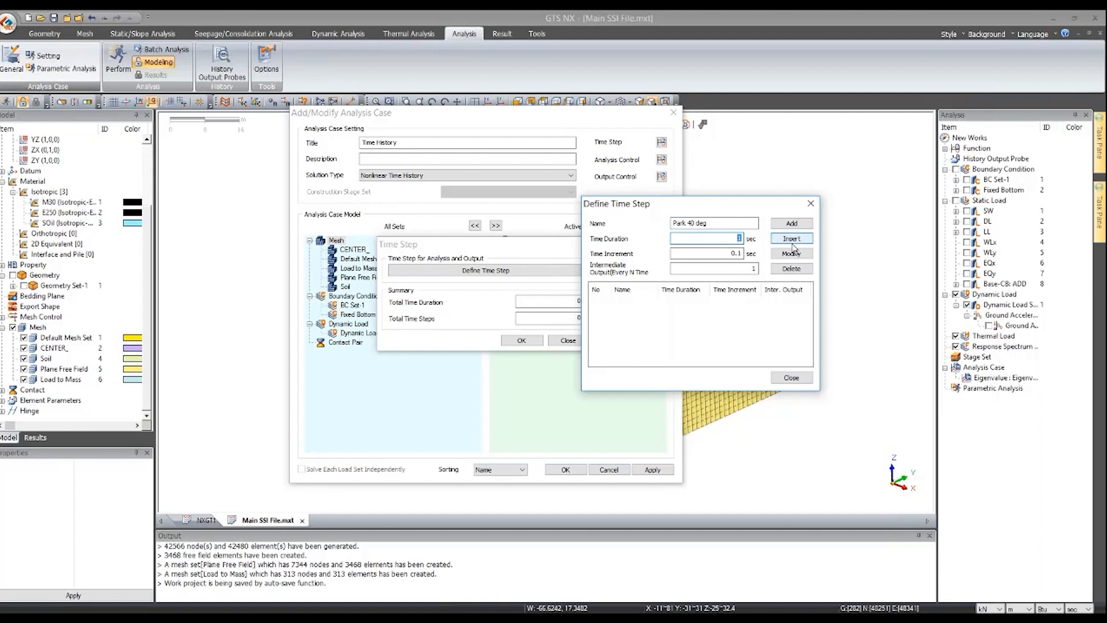
pyautogui.write('15')
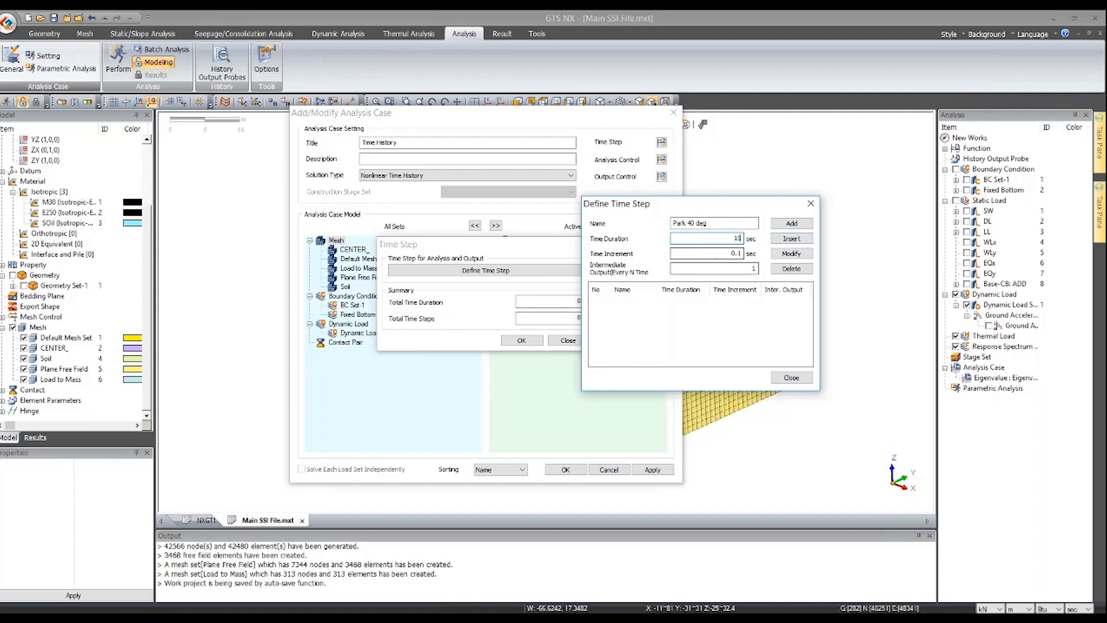
pyautogui.click(738, 257)
pyautogui.write('01')
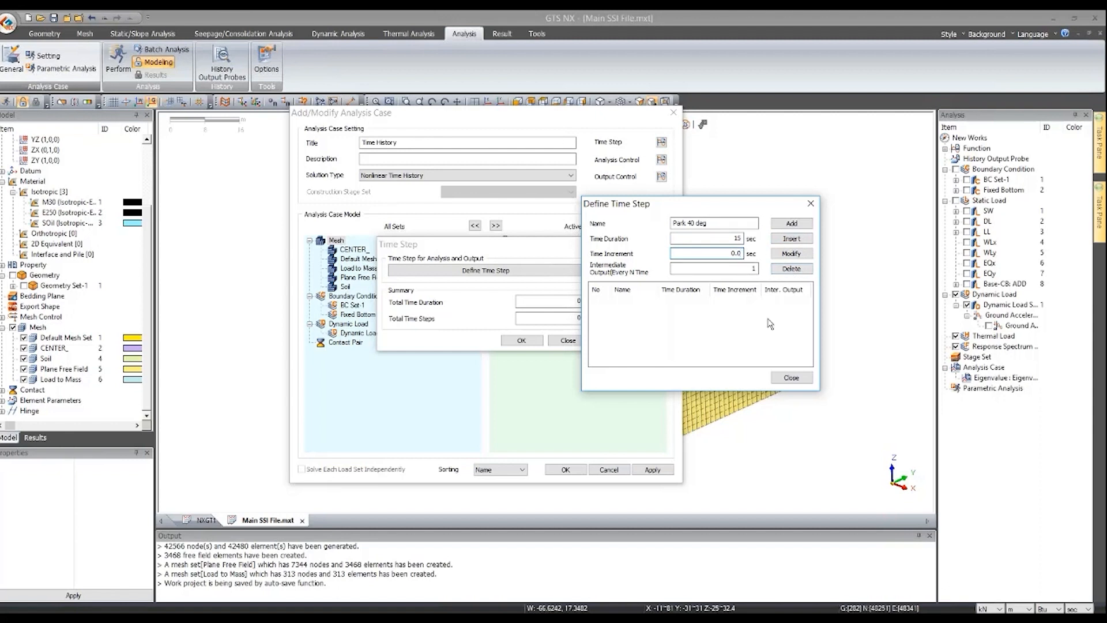
pyautogui.write('2')
pyautogui.click(791, 223)
pyautogui.click(790, 379)
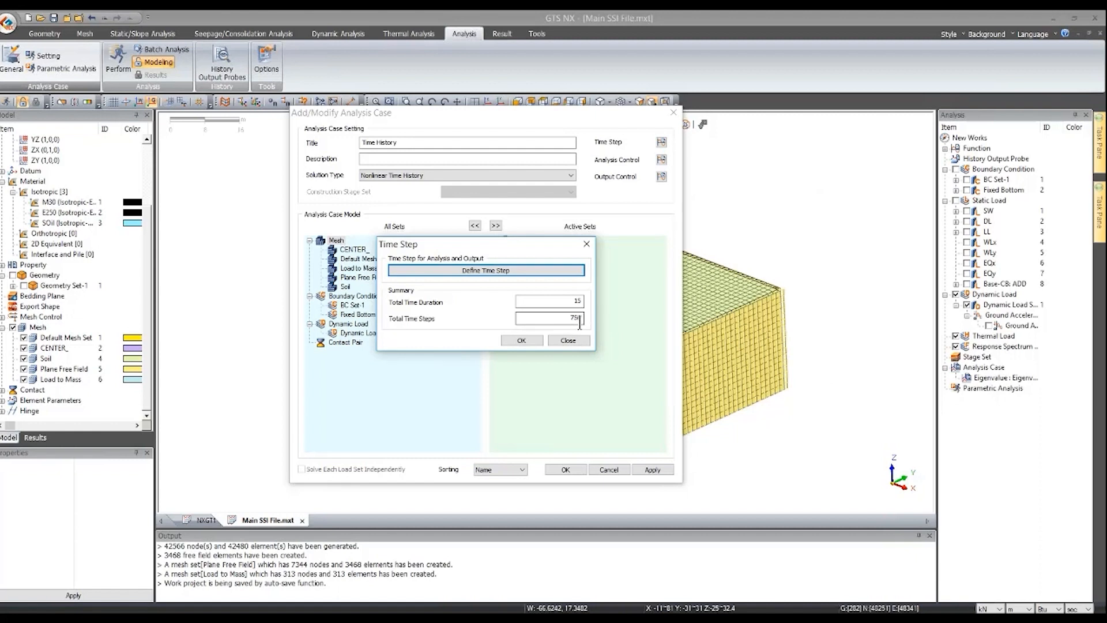
pyautogui.click(539, 341)
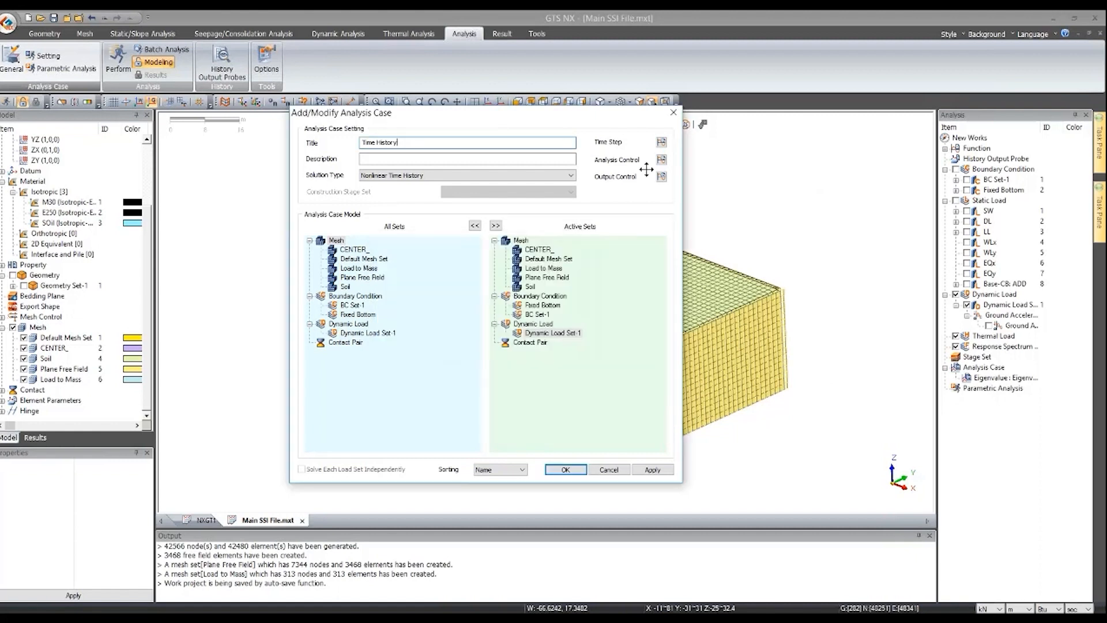
# - Include in-situ analysis with self-weight in the analysis control, with Apply K0 Condition and Clear Displacement/Strain enabled
pyautogui.click(661, 161)
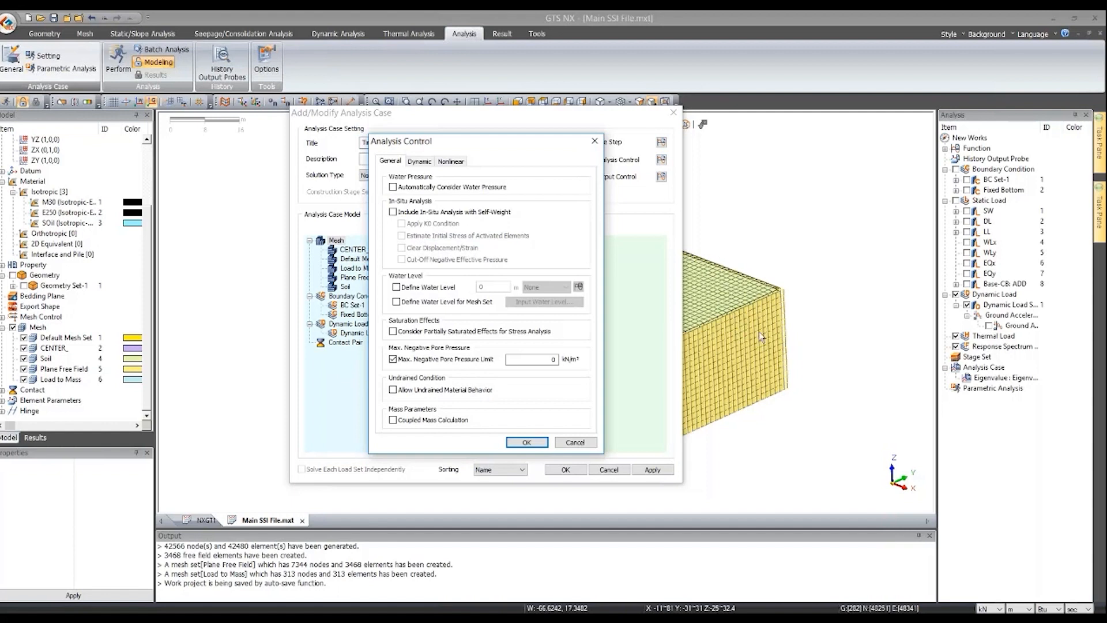
pyautogui.click(456, 213)
pyautogui.click(434, 224)
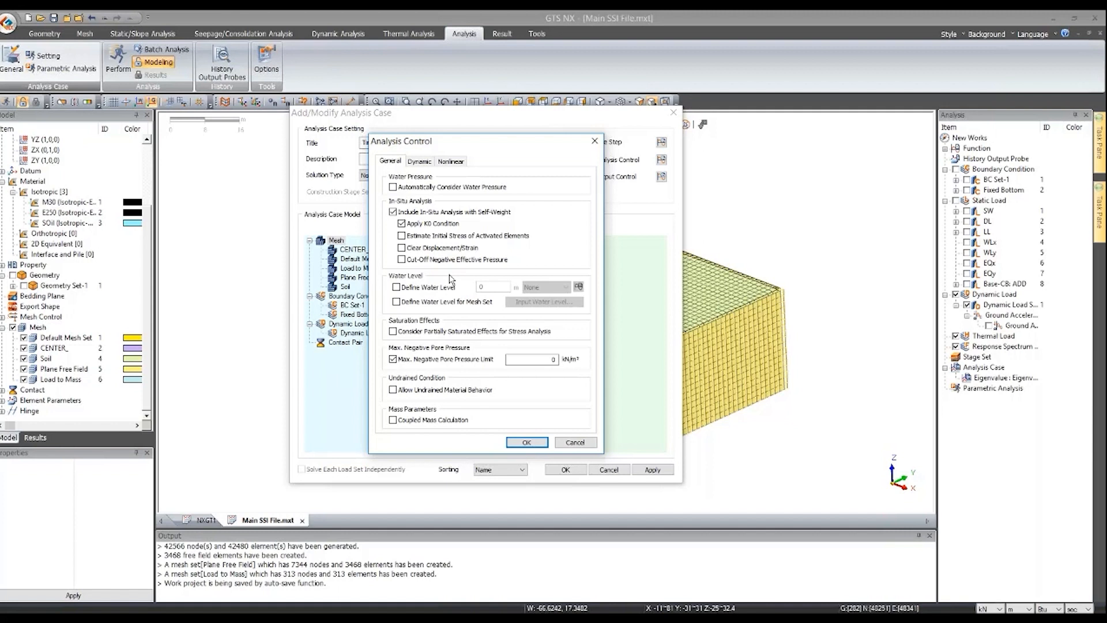
pyautogui.click(402, 247)
# - Calculate the damping coefficients from modal damping with frequencies 1.302865 and 1.344415 Hz and a 0.05 damping ratio for both modes
pyautogui.click(420, 162)
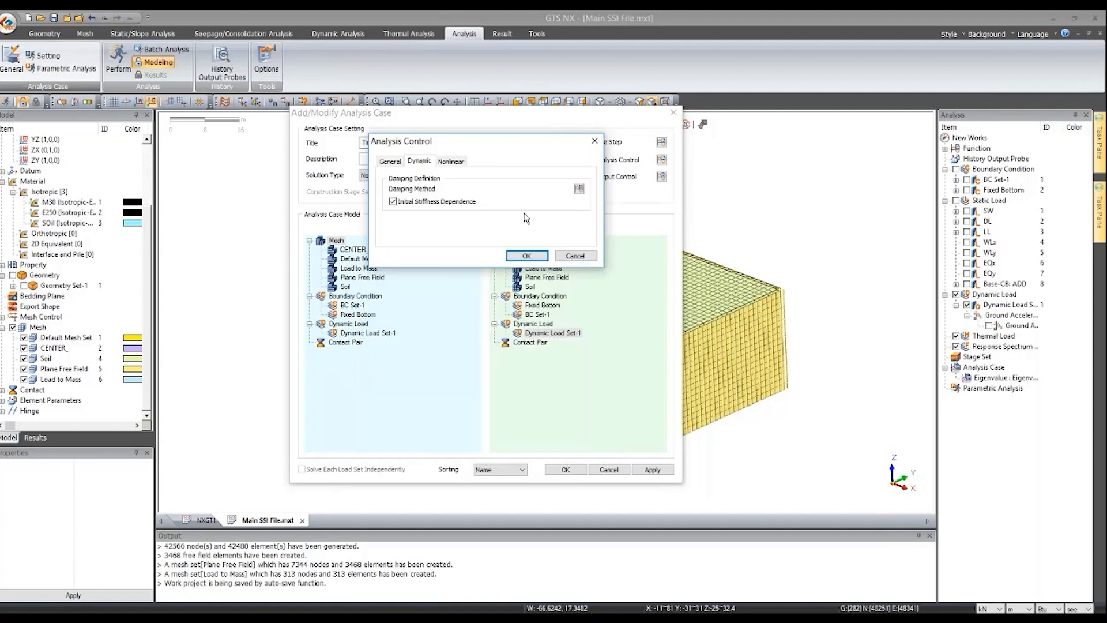
pyautogui.click(579, 189)
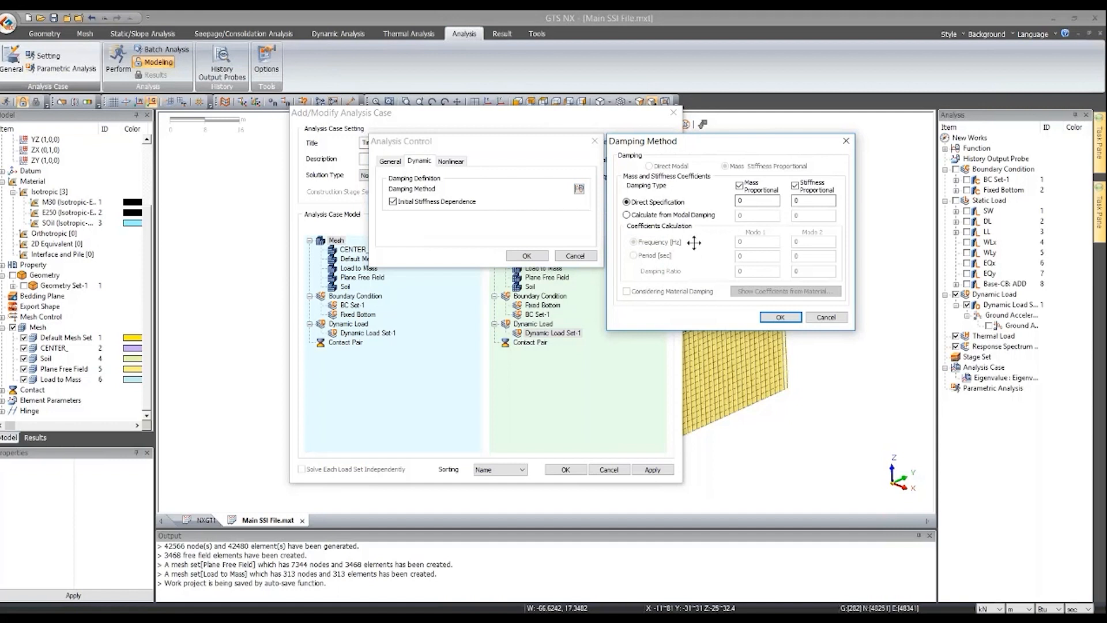
pyautogui.click(652, 216)
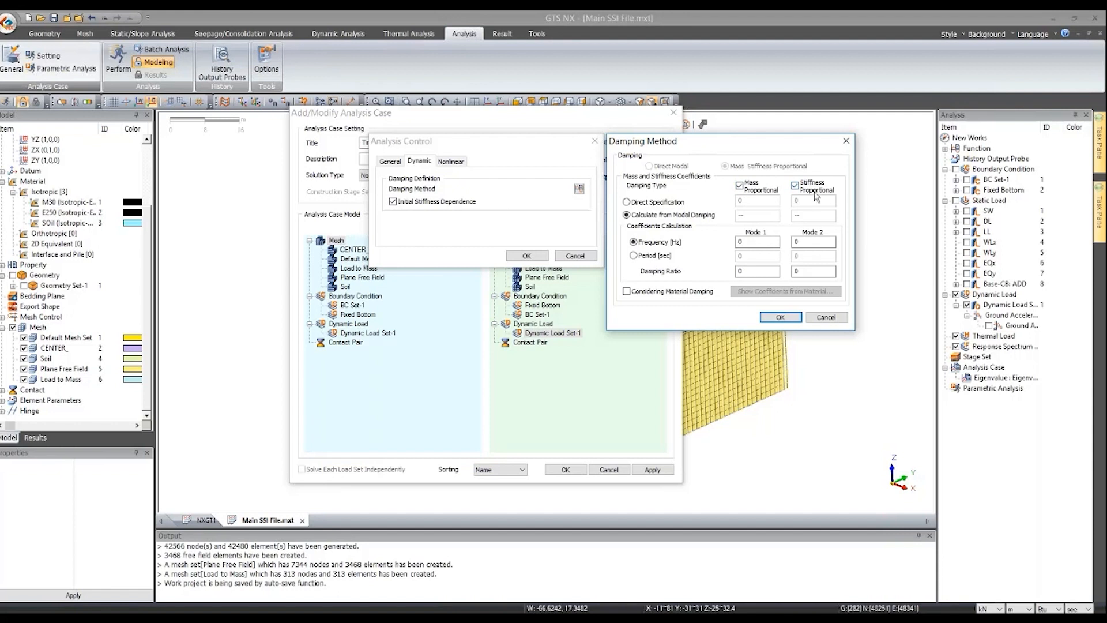
pyautogui.doubleClick(760, 241)
pyautogui.write('1.344415')
pyautogui.click(747, 272)
pyautogui.write('.05')
pyautogui.press('Tab')
pyautogui.write('0.05')
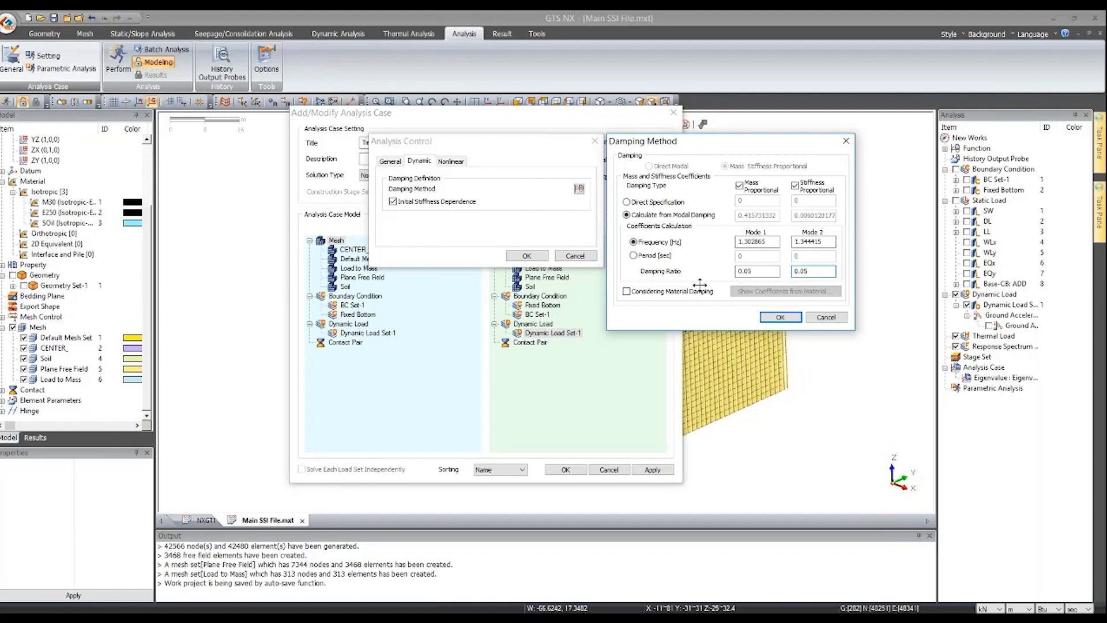
# - Temporarily consider material damping to review the damping coefficients of the specified materials, and turn the option back off
pyautogui.click(672, 292)
pyautogui.click(745, 292)
pyautogui.moveTo(950, 293); pyautogui.dragTo(777, 294)
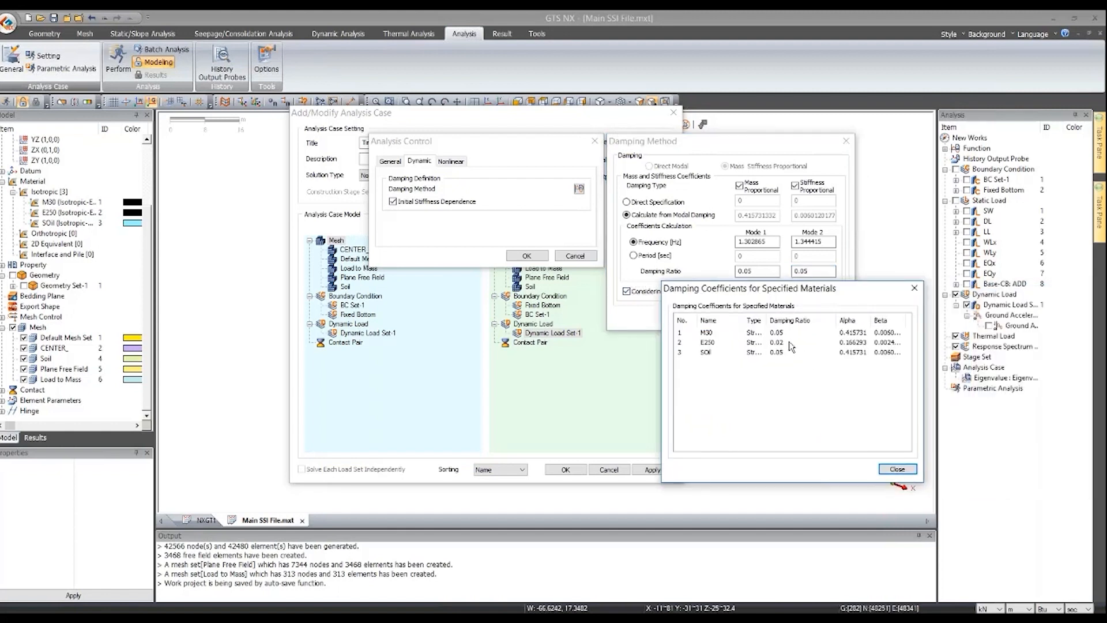
pyautogui.click(710, 342)
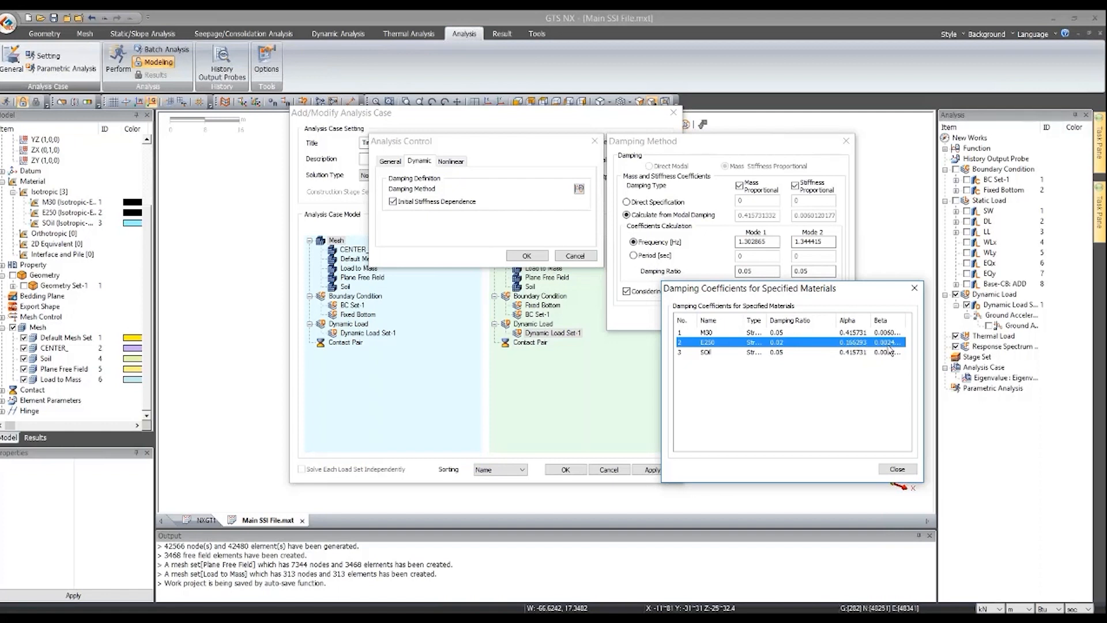
pyautogui.click(912, 288)
pyautogui.click(657, 293)
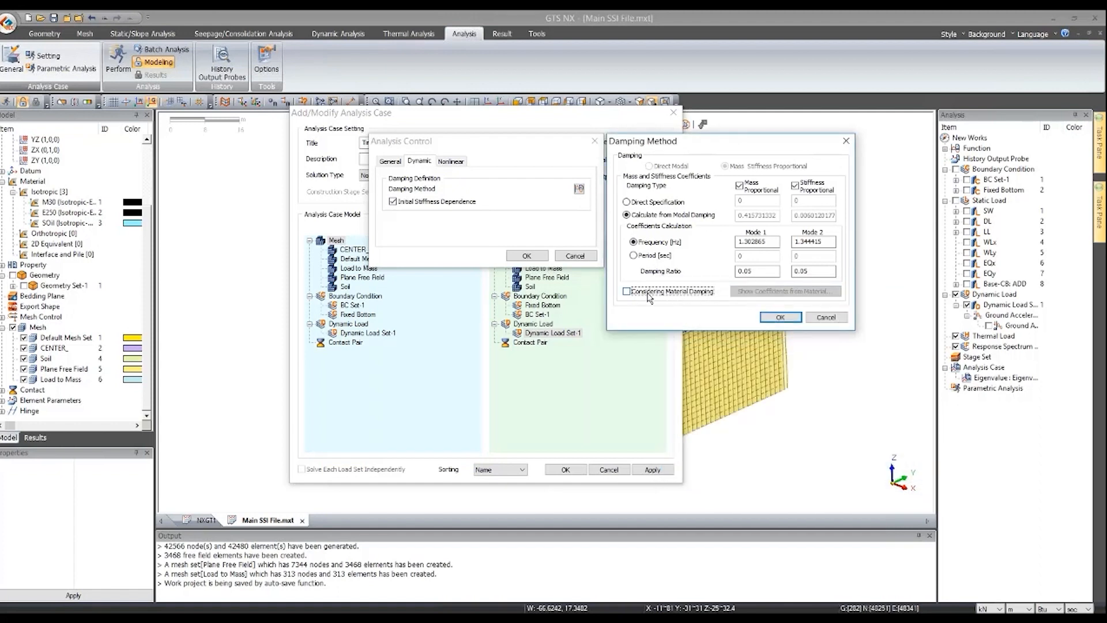
# - Accept the damping settings and save the analysis case with Applied Load excluded from its nodal results output
pyautogui.click(779, 317)
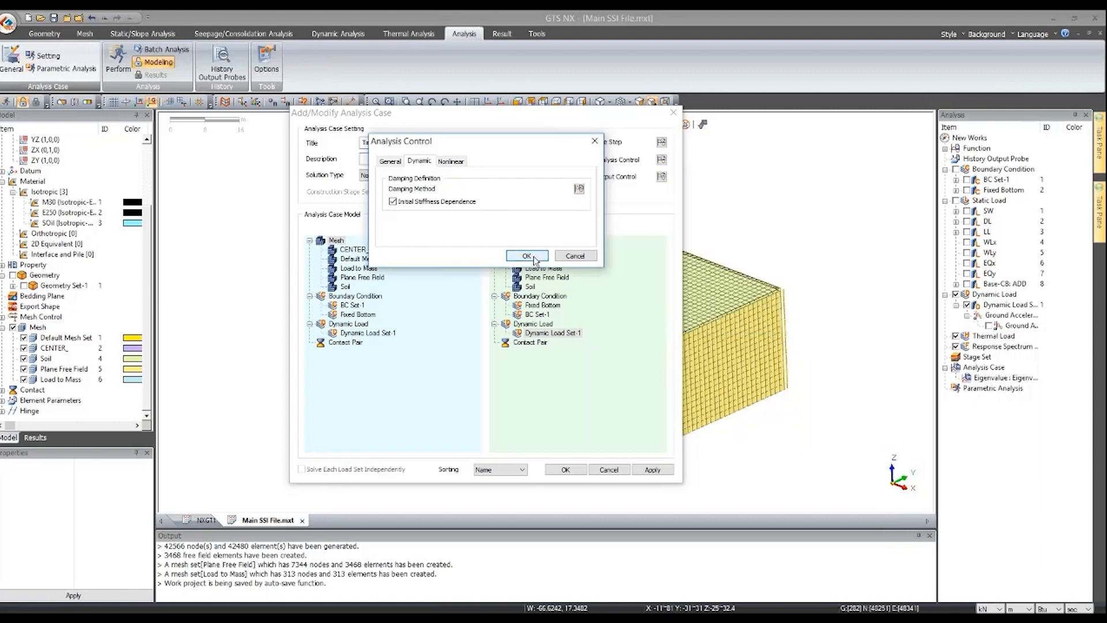
pyautogui.click(527, 256)
pyautogui.click(662, 177)
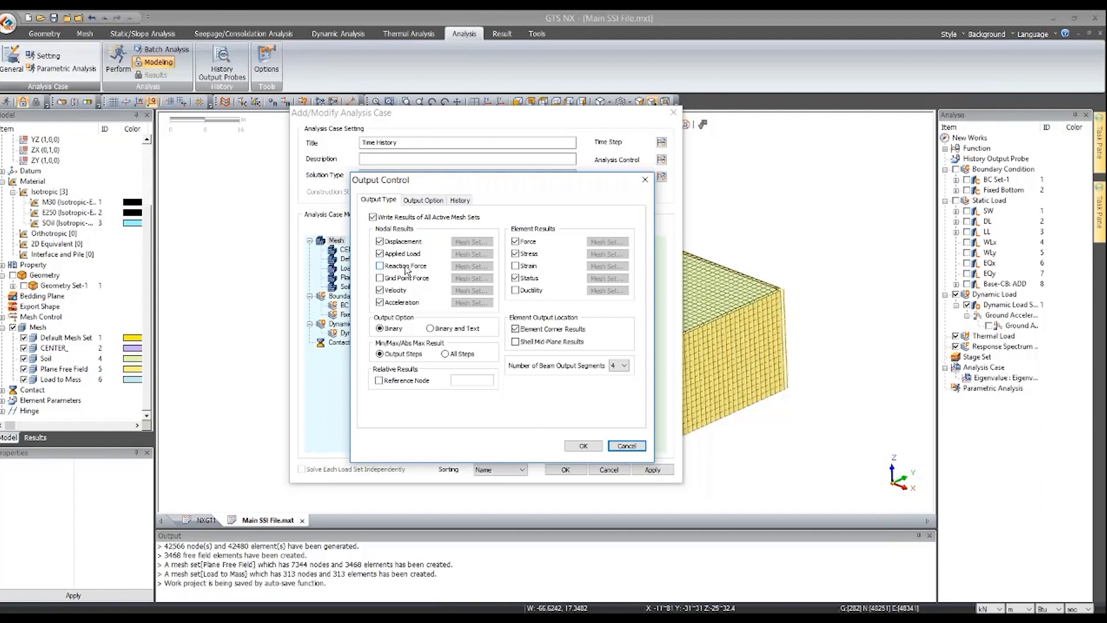
pyautogui.click(405, 255)
pyautogui.click(580, 447)
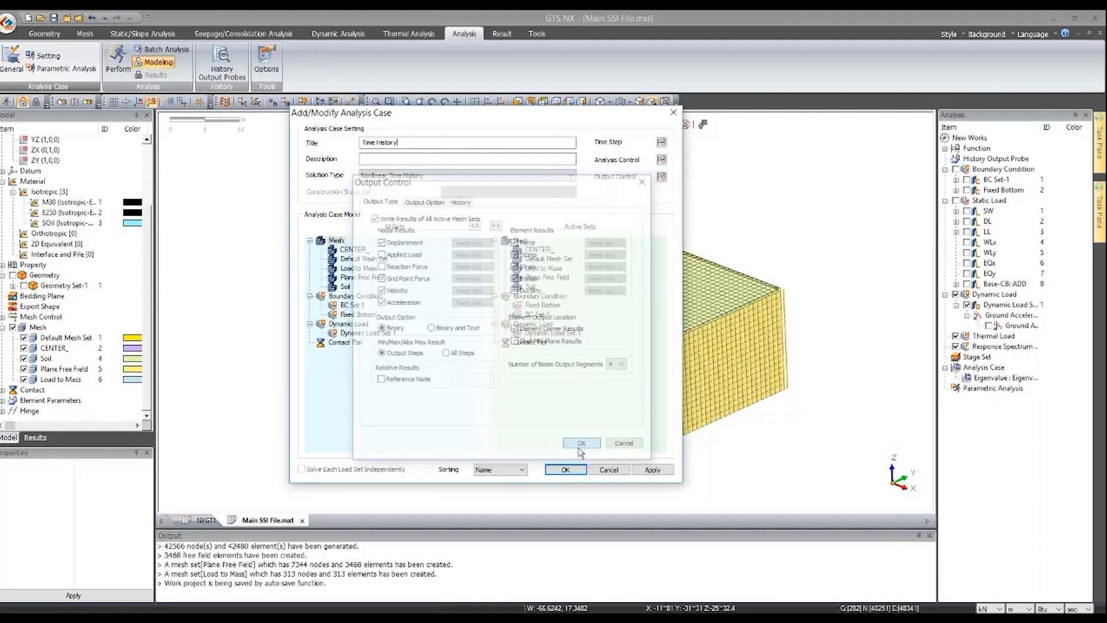
pyautogui.click(549, 470)
pyautogui.keyDown('ctrl'); pyautogui.moveTo(497, 418); pyautogui.dragTo(555, 321, button='middle'); pyautogui.keyUp('ctrl')
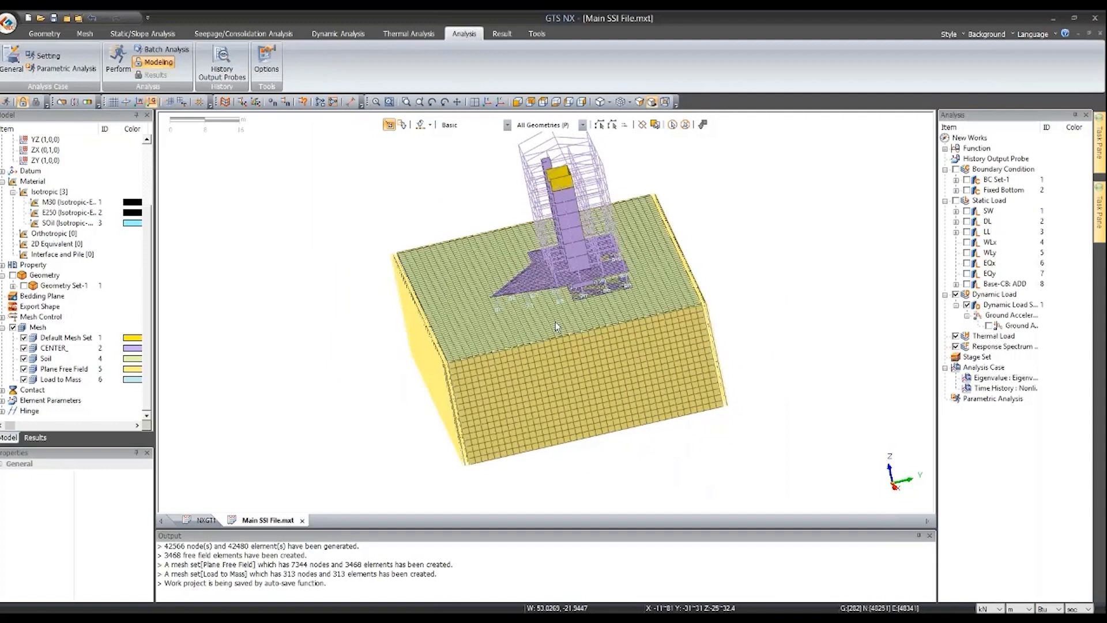
pyautogui.click(487, 103)
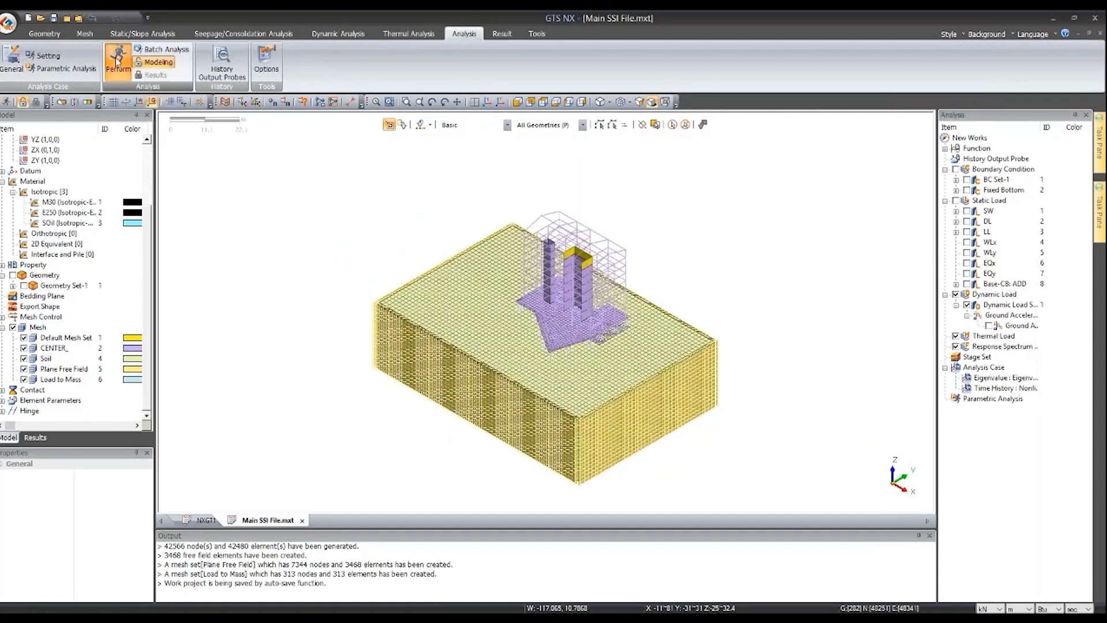
pyautogui.click(117, 62)
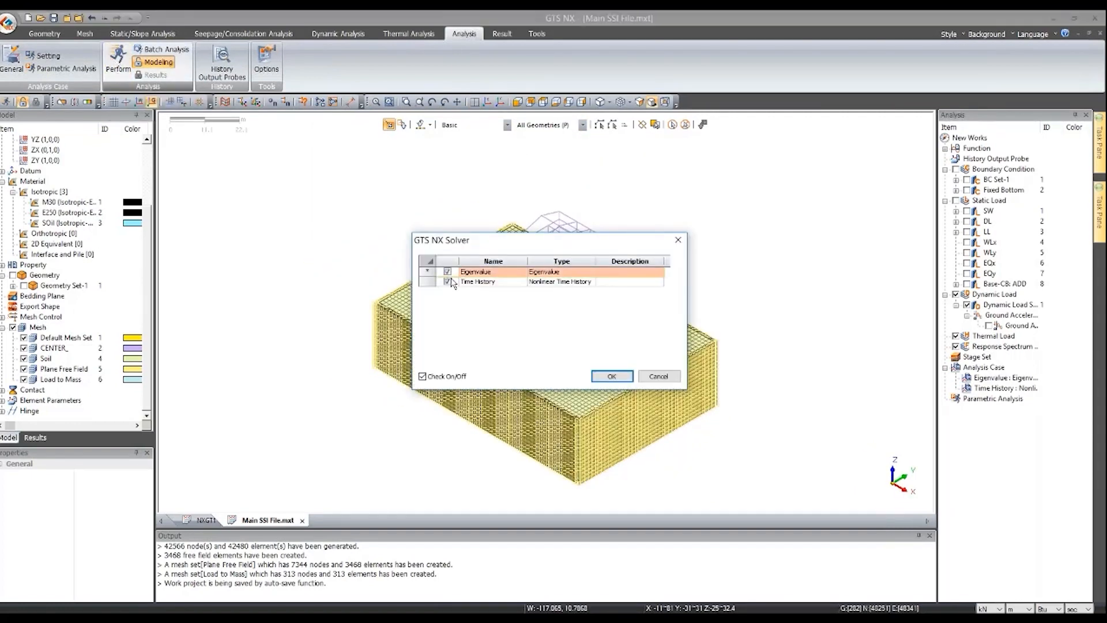
pyautogui.click(448, 271)
pyautogui.click(655, 378)
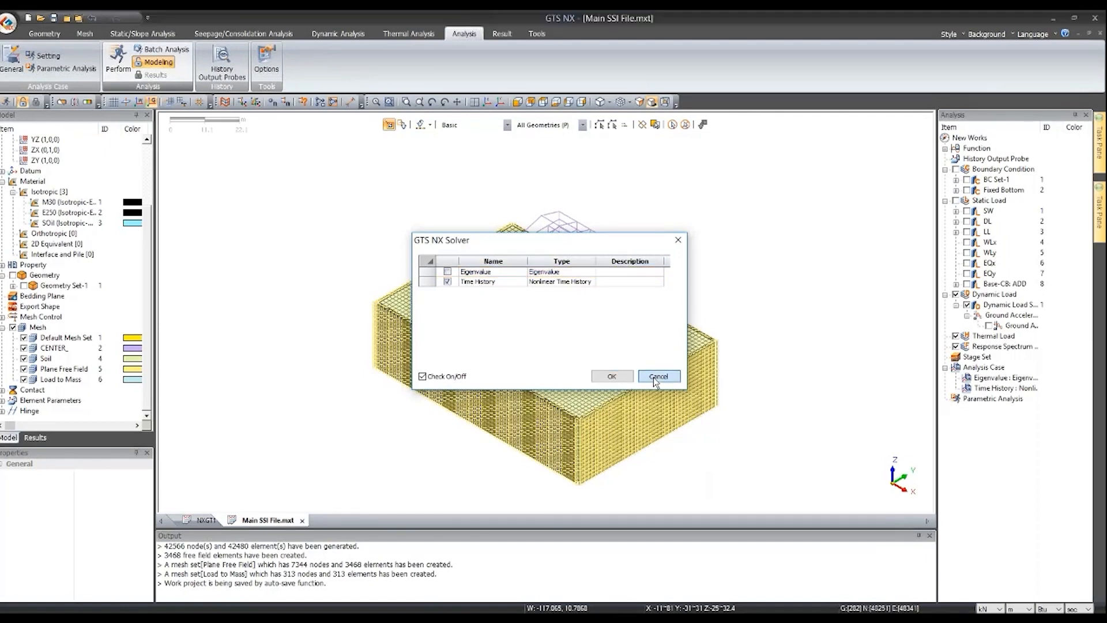
pyautogui.click(657, 378)
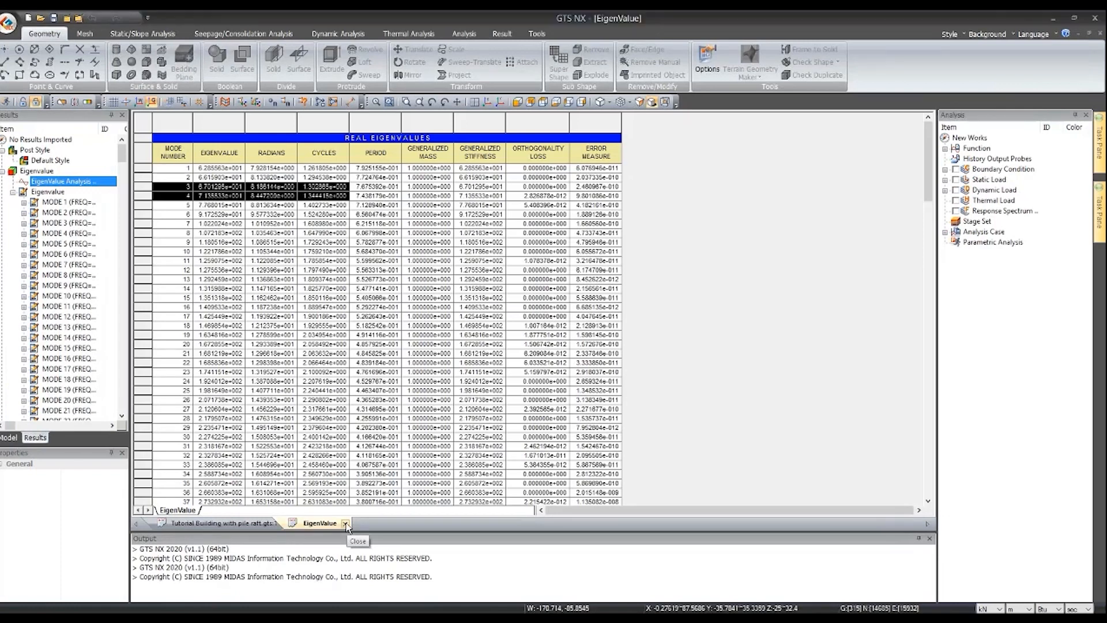
# - Close the EigenValue table and open the ground acceleration load under the dynamic load set for editing
pyautogui.click(345, 523)
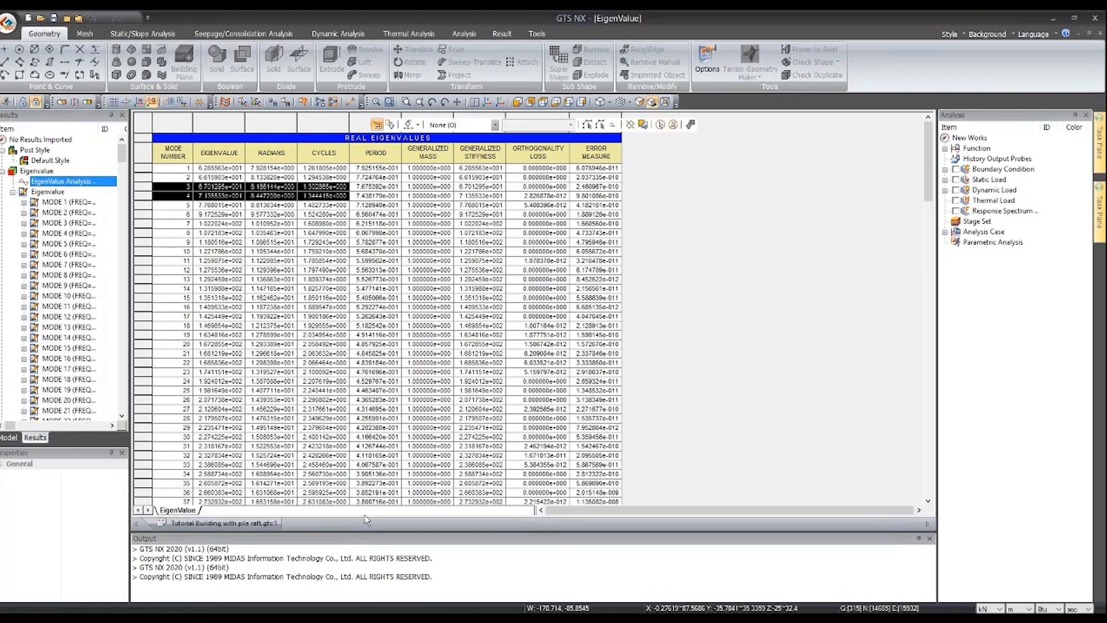
pyautogui.moveTo(479, 237); pyautogui.dragTo(521, 225, button='middle')
pyautogui.click(945, 189)
pyautogui.click(955, 200)
pyautogui.click(967, 211)
pyautogui.rightClick(1017, 222)
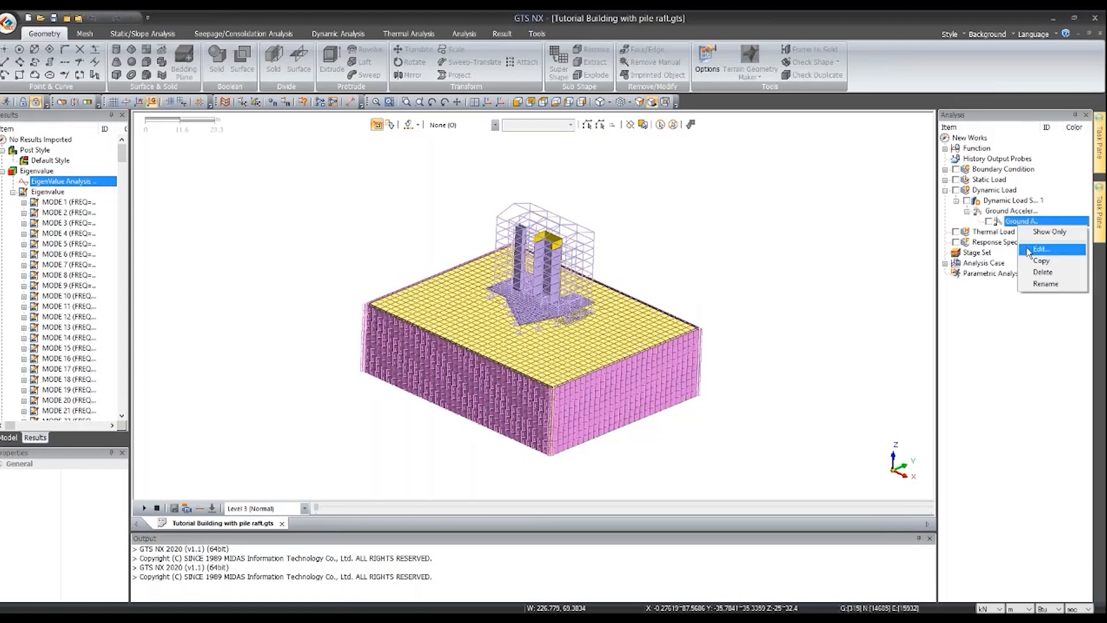
pyautogui.click(1038, 247)
# - Examine the Hachinohe time function used for the X-direction ground acceleration, and leave the load definition without changes
pyautogui.moveTo(530, 198); pyautogui.dragTo(303, 135)
pyautogui.click(384, 199)
pyautogui.moveTo(409, 232); pyautogui.dragTo(518, 145)
pyautogui.doubleClick(547, 182)
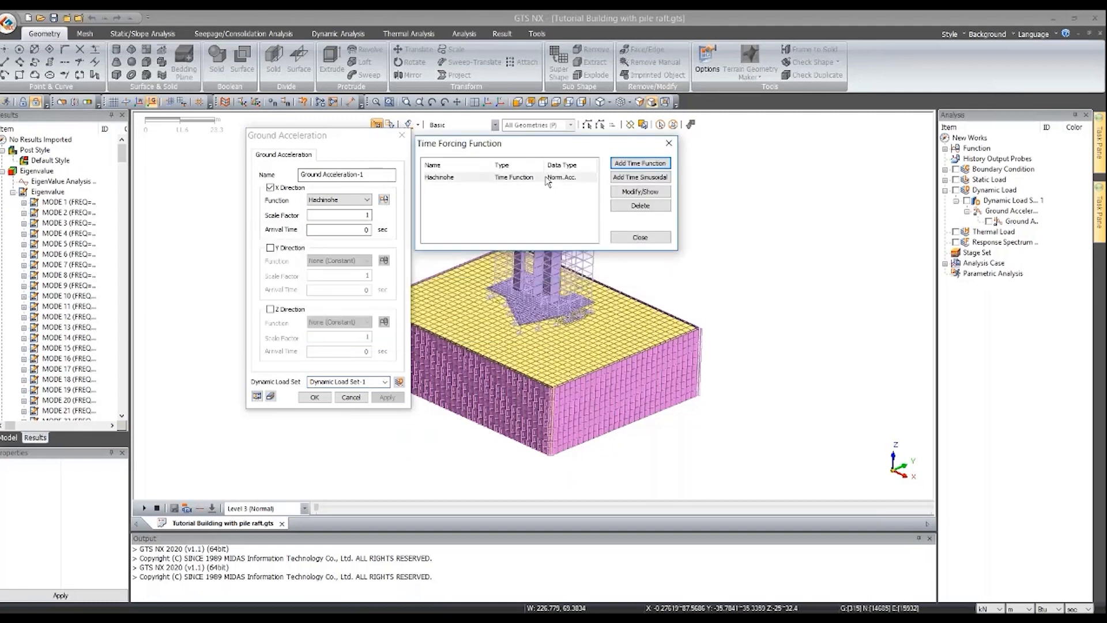
pyautogui.moveTo(587, 75); pyautogui.dragTo(686, 205)
pyautogui.click(502, 302)
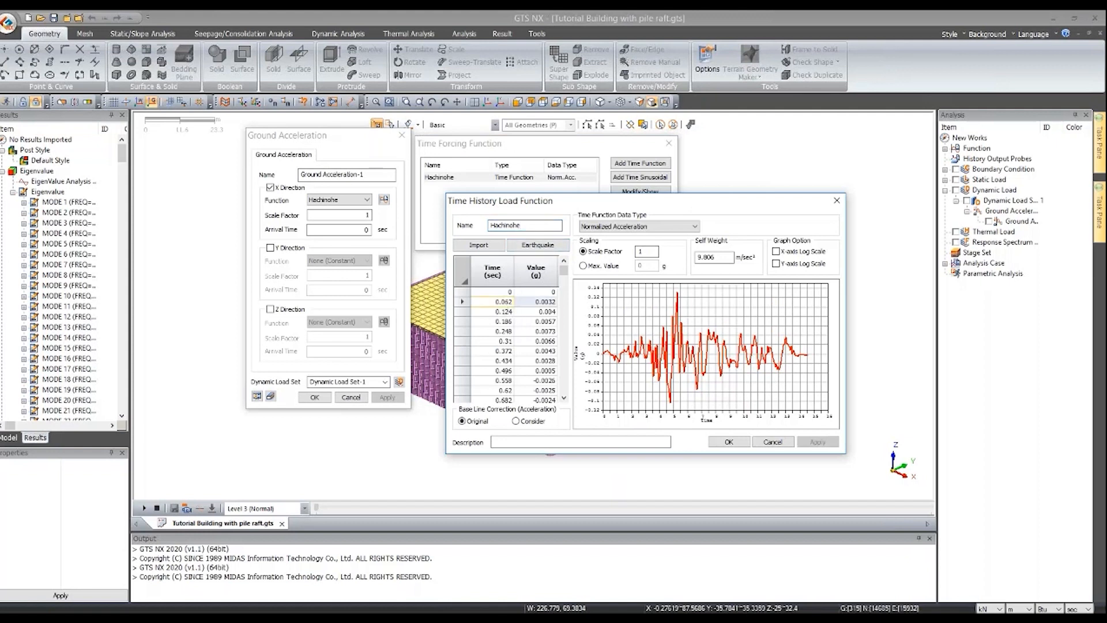
pyautogui.moveTo(504, 293); pyautogui.dragTo(540, 228)
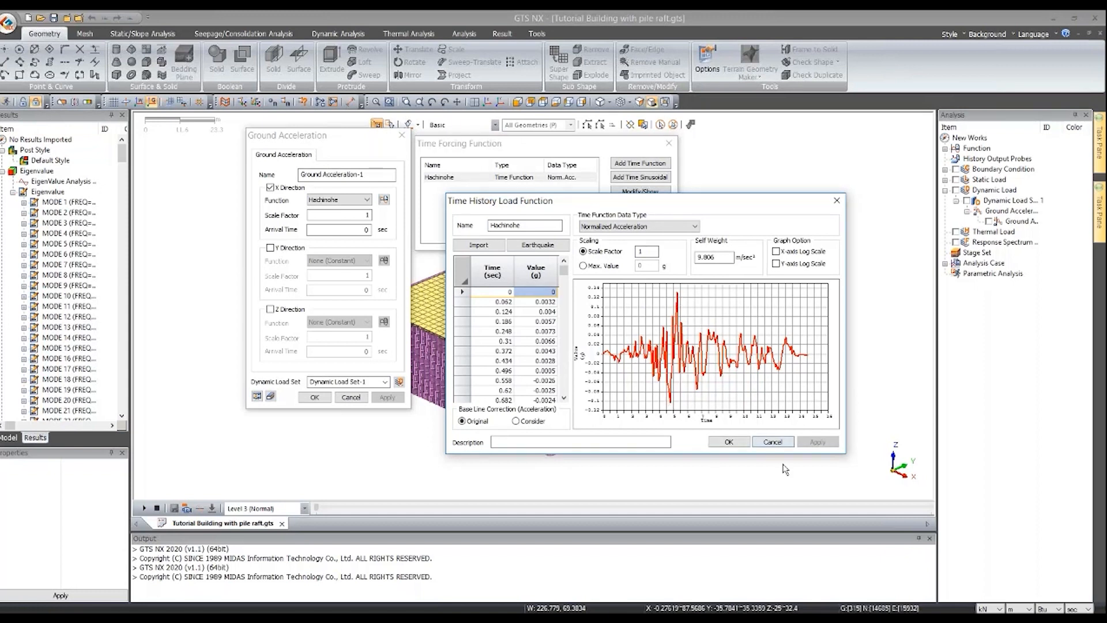
pyautogui.click(773, 442)
pyautogui.click(639, 235)
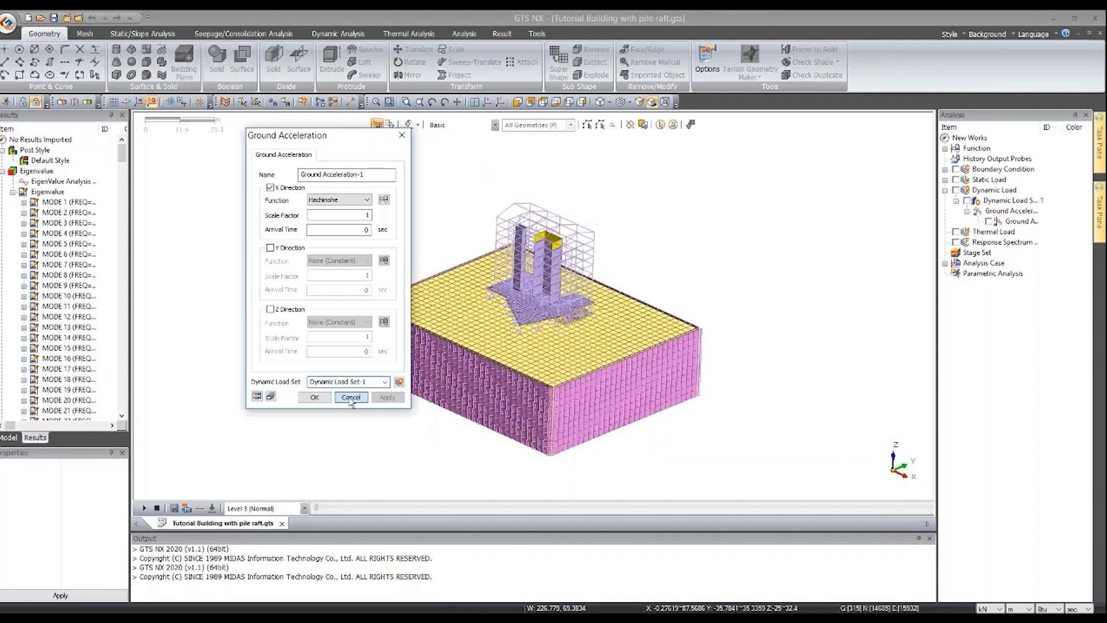
pyautogui.click(350, 397)
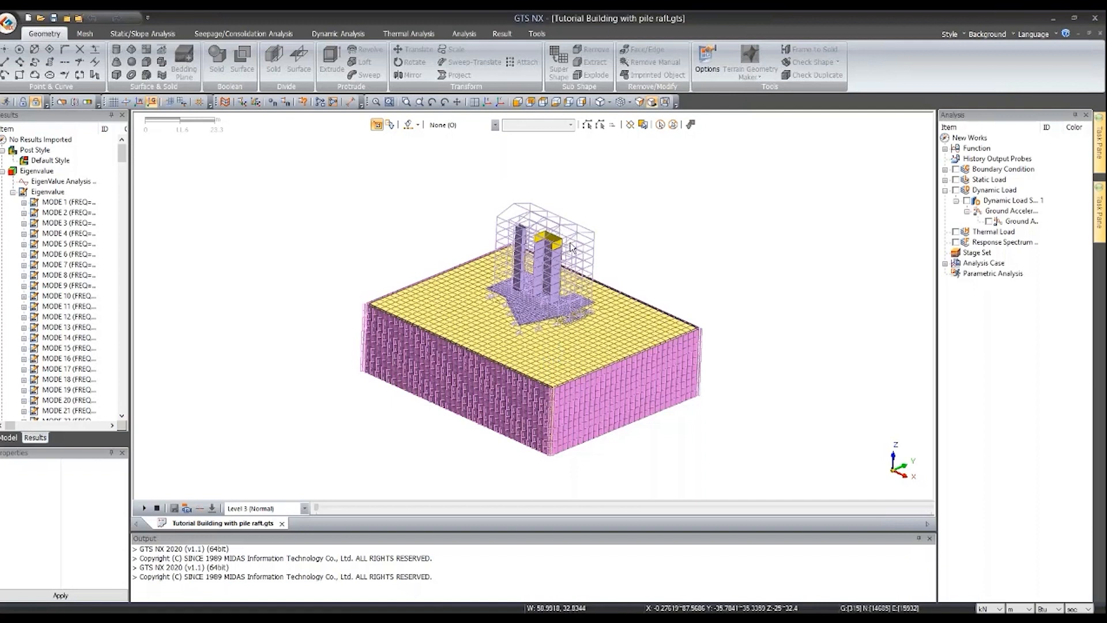
# - Display the TX acceleration contour from the ABSOLUTE MAX results of the nonlinear time history analysis
pyautogui.click(14, 192)
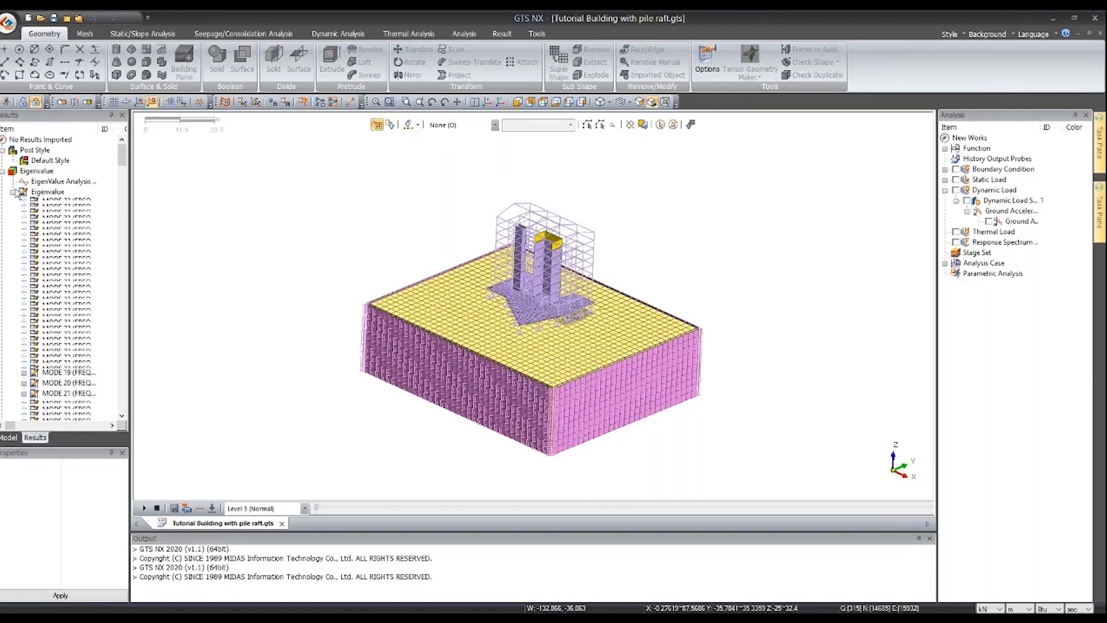
pyautogui.moveTo(120, 153); pyautogui.dragTo(118, 409)
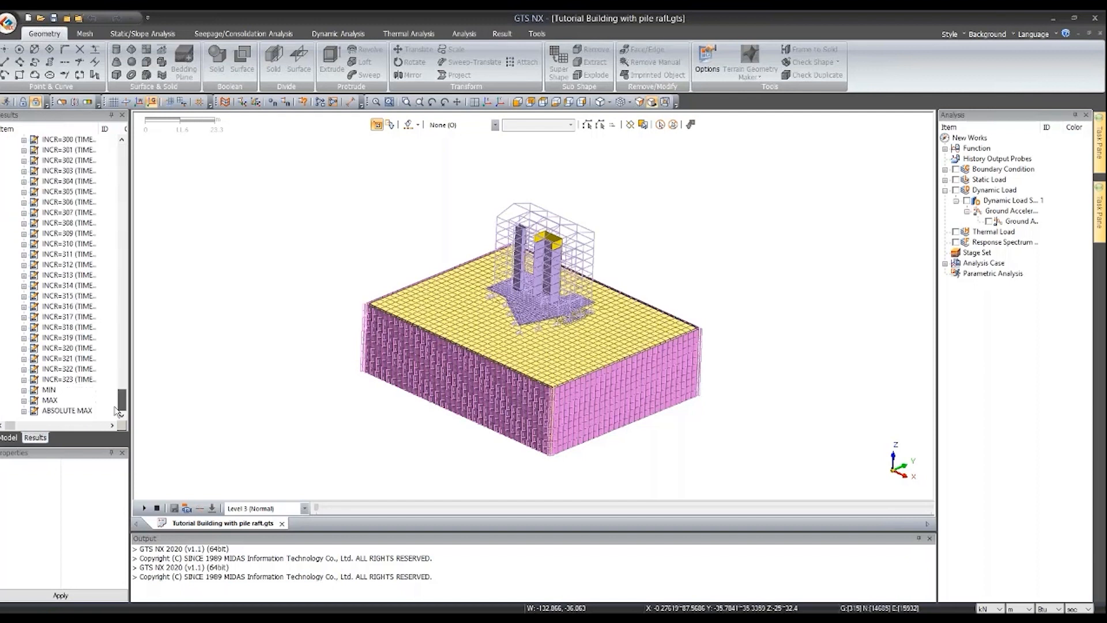
pyautogui.click(24, 410)
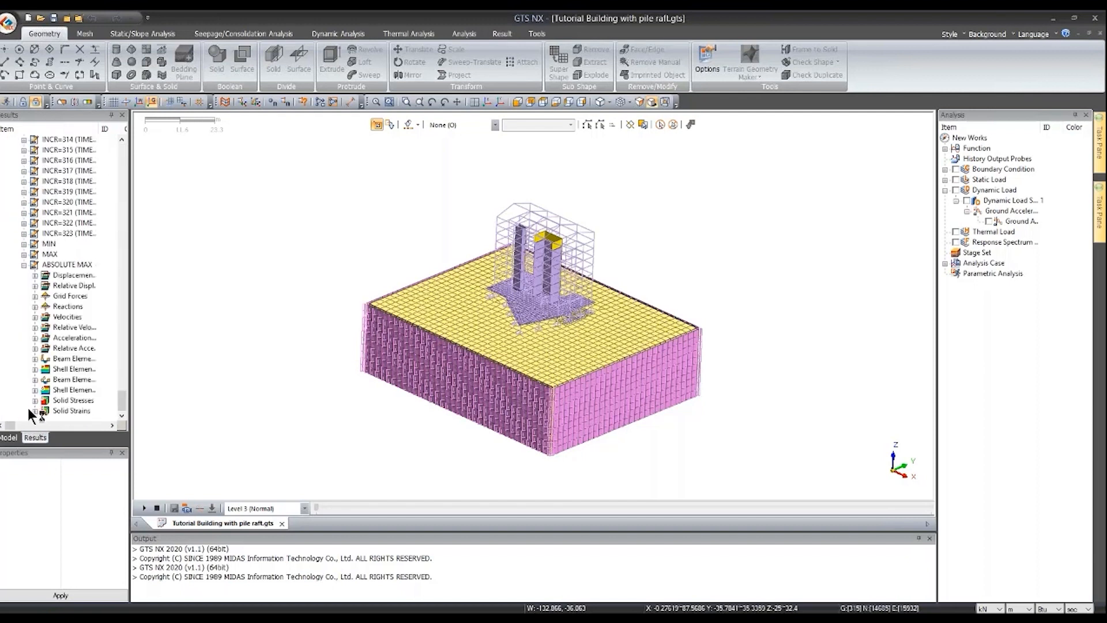
pyautogui.moveTo(106, 130); pyautogui.dragTo(113, 129)
pyautogui.click(35, 337)
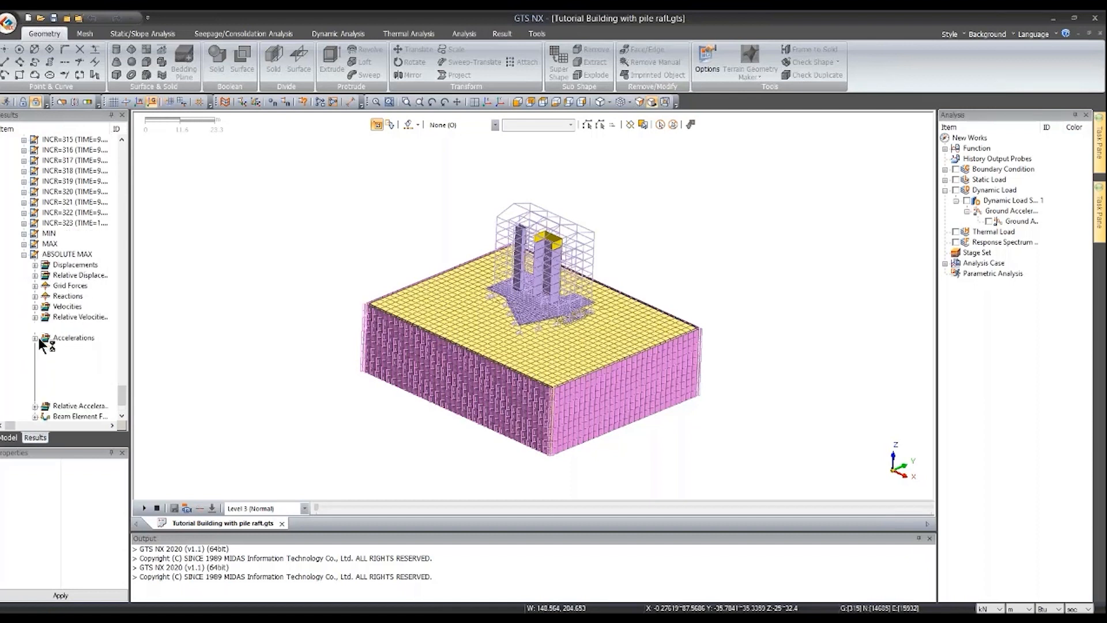
pyautogui.scroll(-2, 80, 398)
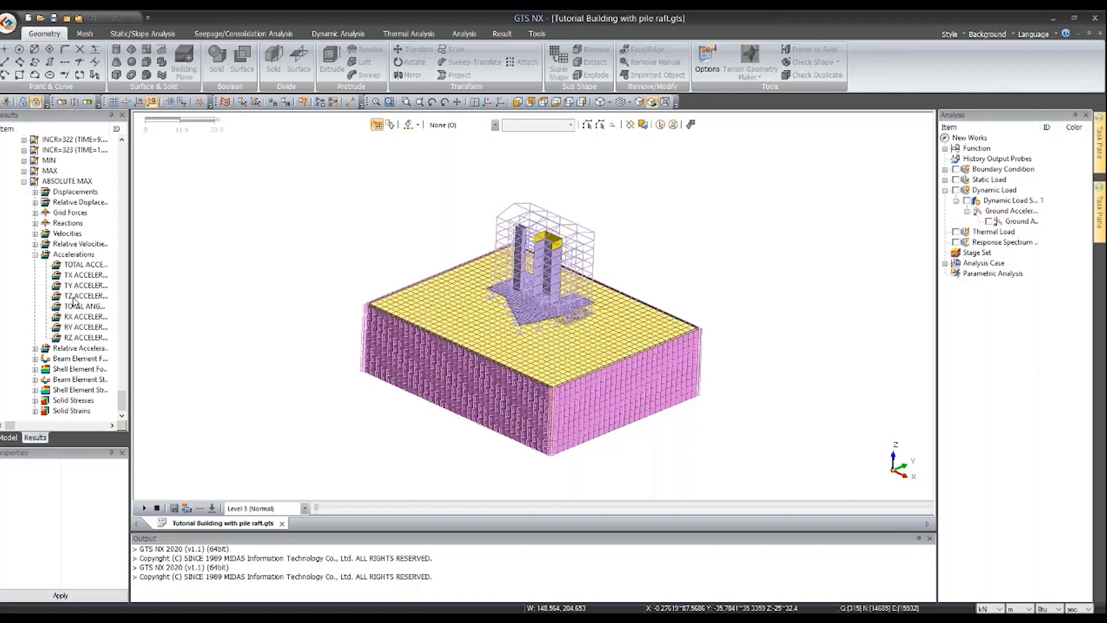
pyautogui.click(81, 275)
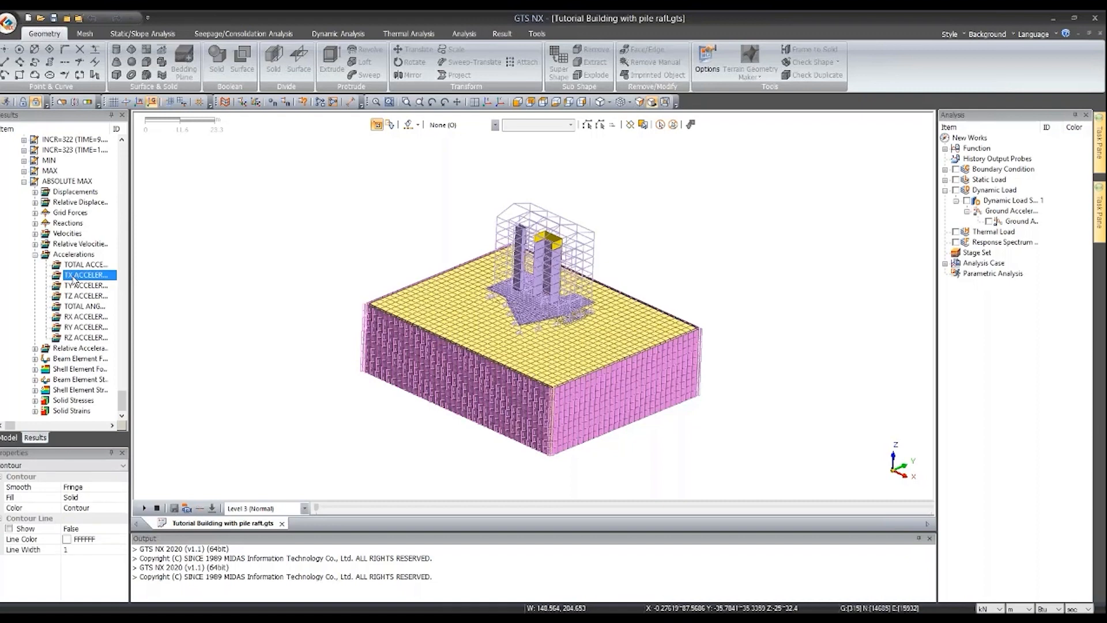
pyautogui.scroll(1, 77, 264)
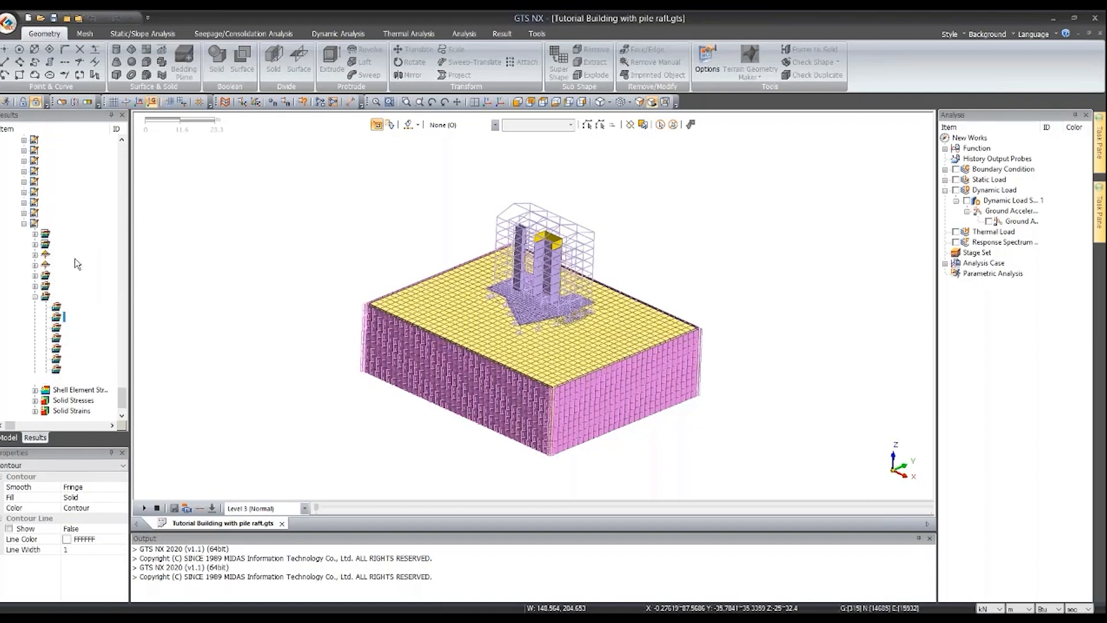
# - Examine the TX acceleration contour at the top of the building in oblique and side views, with and without perspective
pyautogui.moveTo(581, 291); pyautogui.dragTo(491, 198, button='middle')
pyautogui.scroll(4, 568, 209)
pyautogui.scroll(3, 569, 214)
pyautogui.scroll(2, 491, 198)
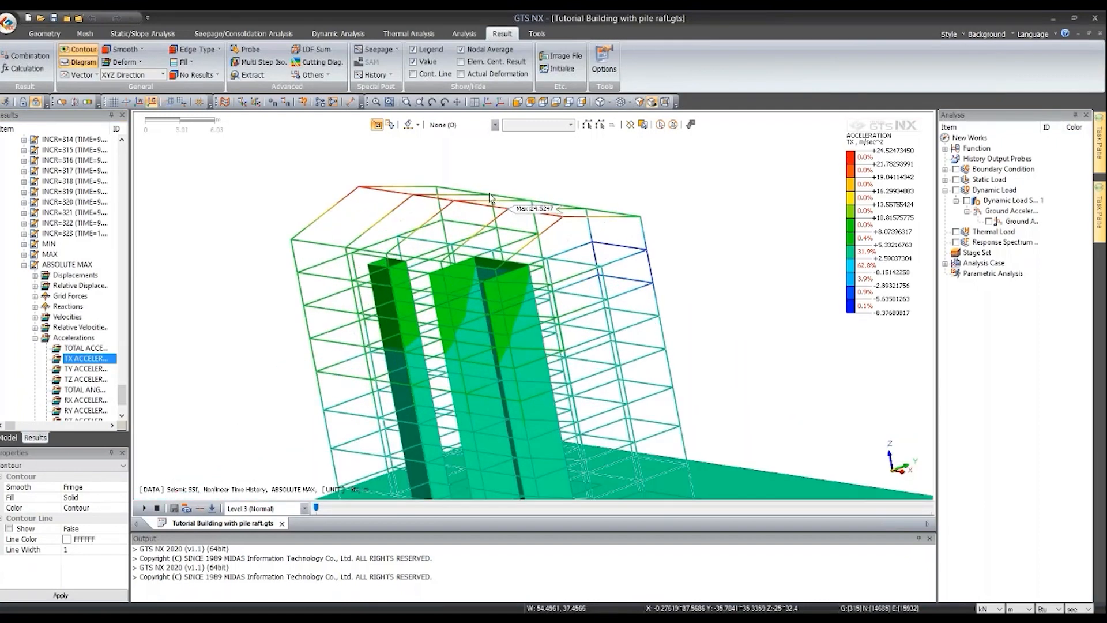
pyautogui.scroll(3, 525, 224)
pyautogui.scroll(-3, 525, 224)
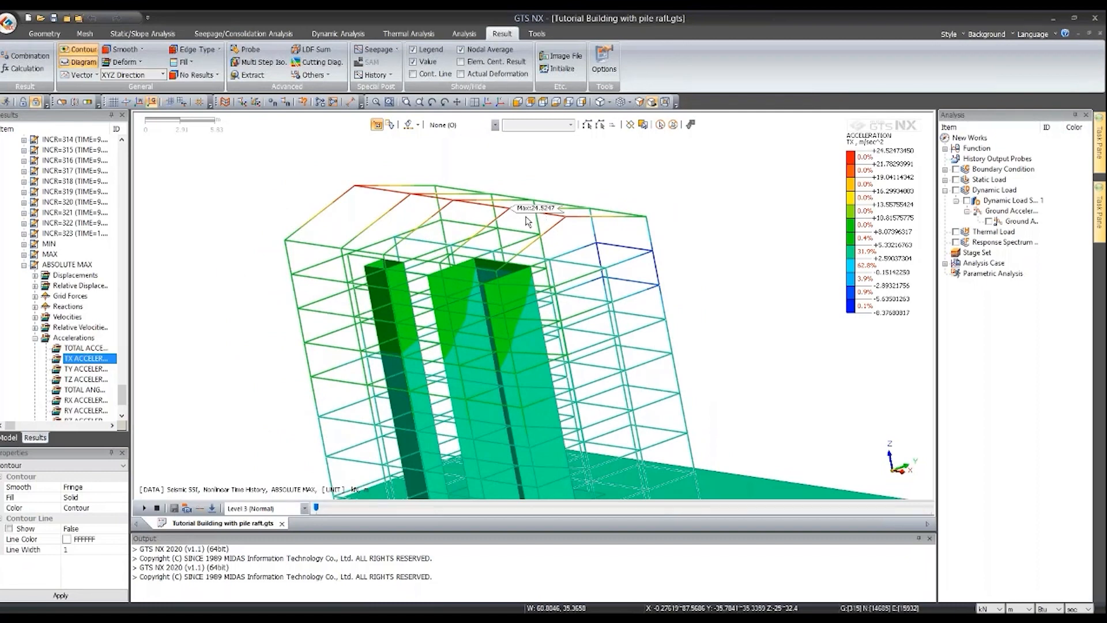
pyautogui.scroll(-4, 525, 224)
pyautogui.click(582, 102)
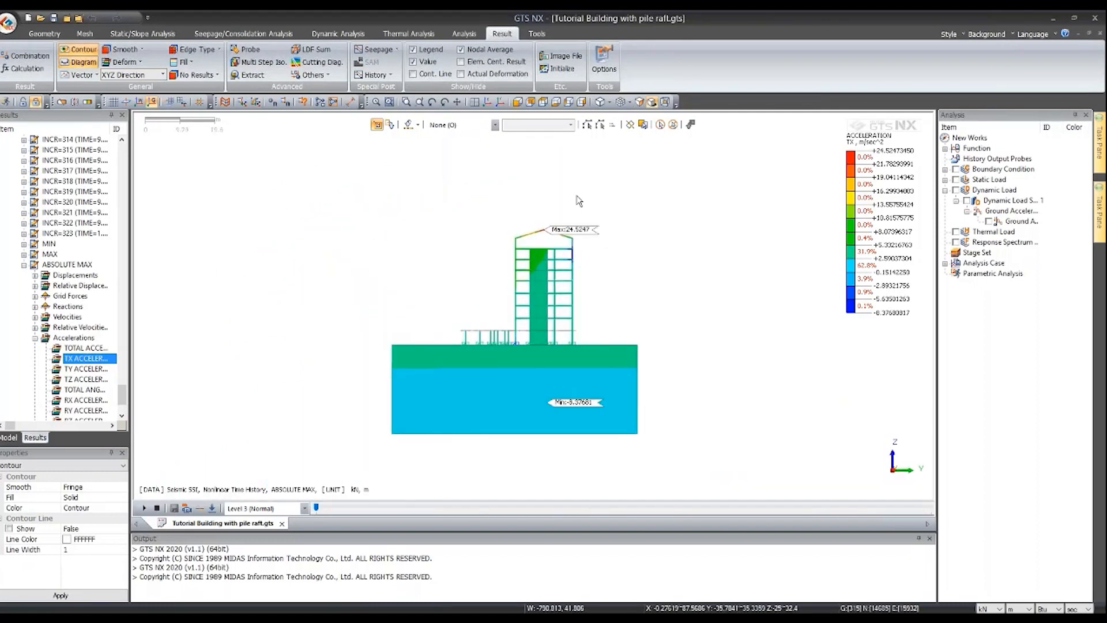
pyautogui.scroll(8, 577, 203)
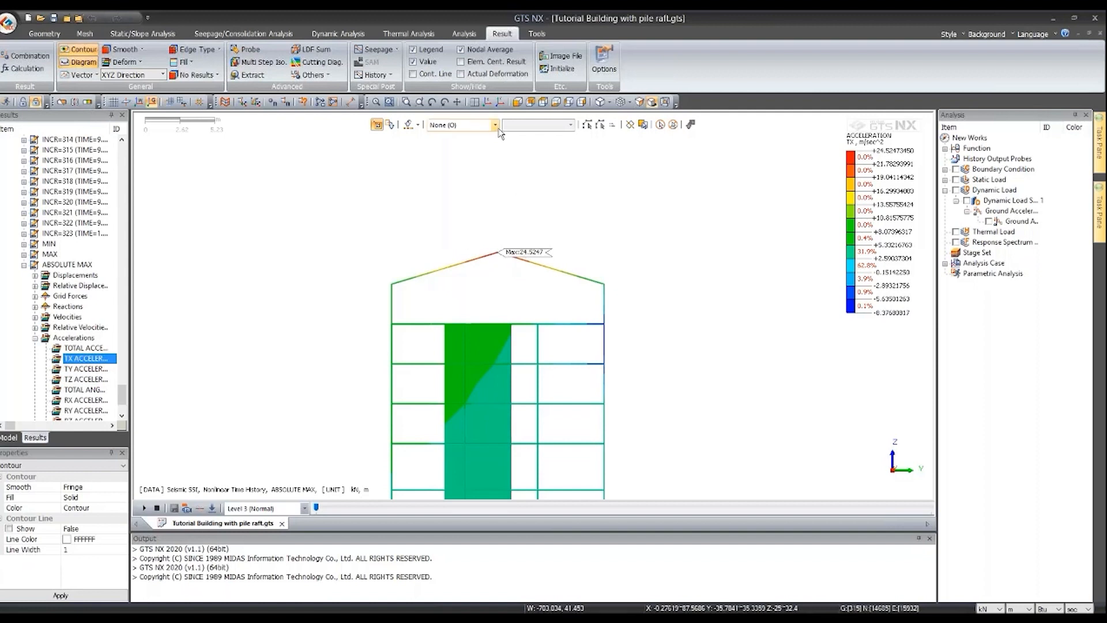
pyautogui.click(489, 102)
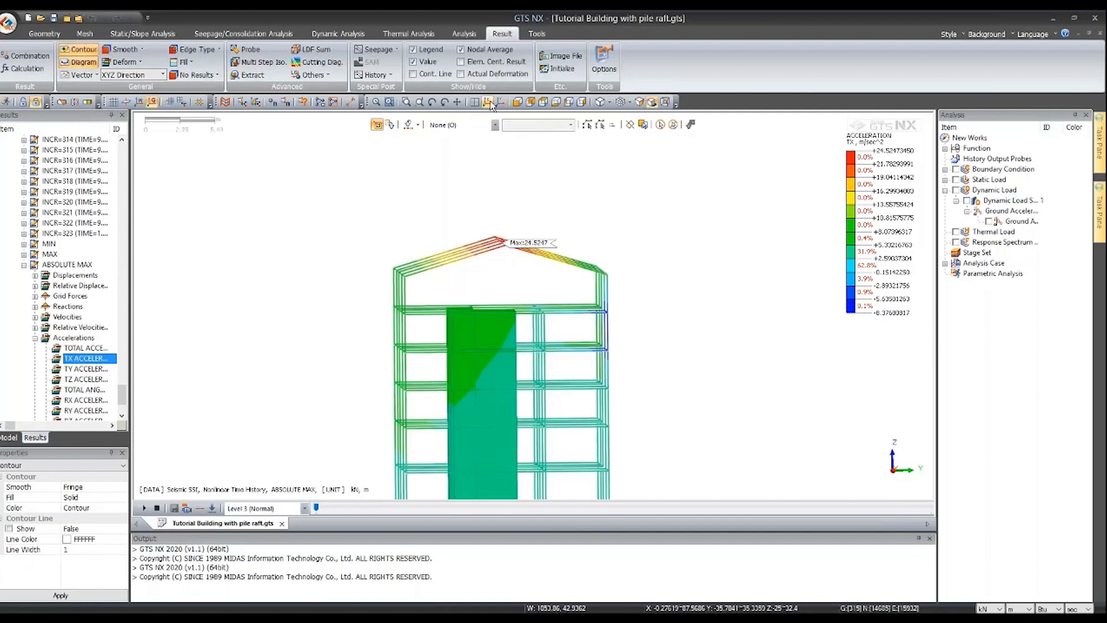
pyautogui.scroll(3, 551, 259)
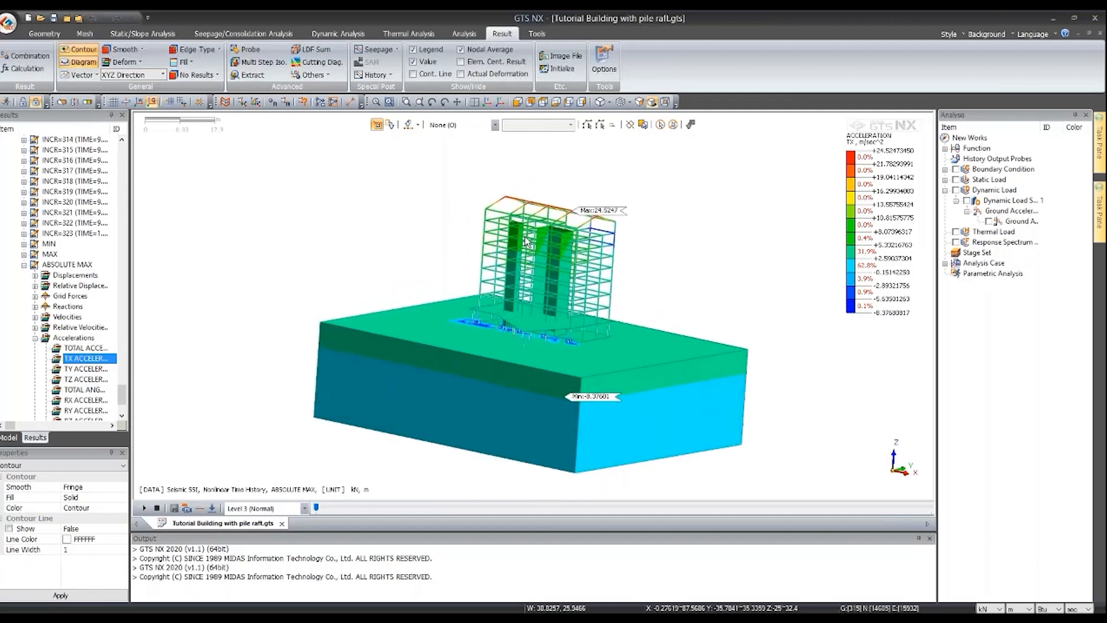
# - Exclude the MIN, MAX and ABSOLUTE MAX results from the animation, keeping all numbered time increments selected
pyautogui.click(520, 103)
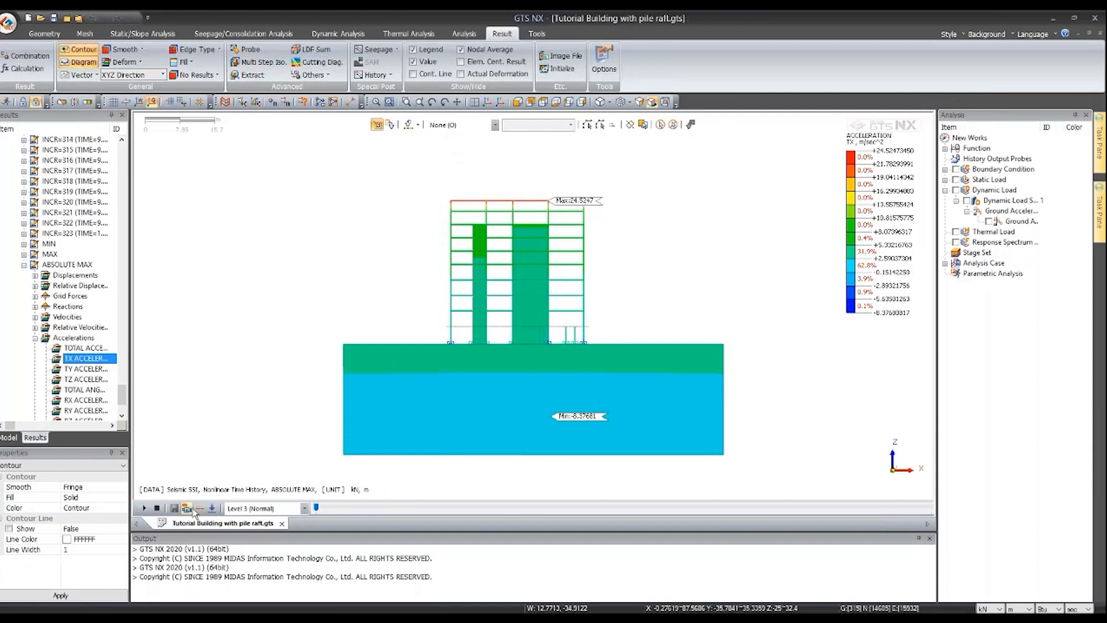
pyautogui.click(214, 508)
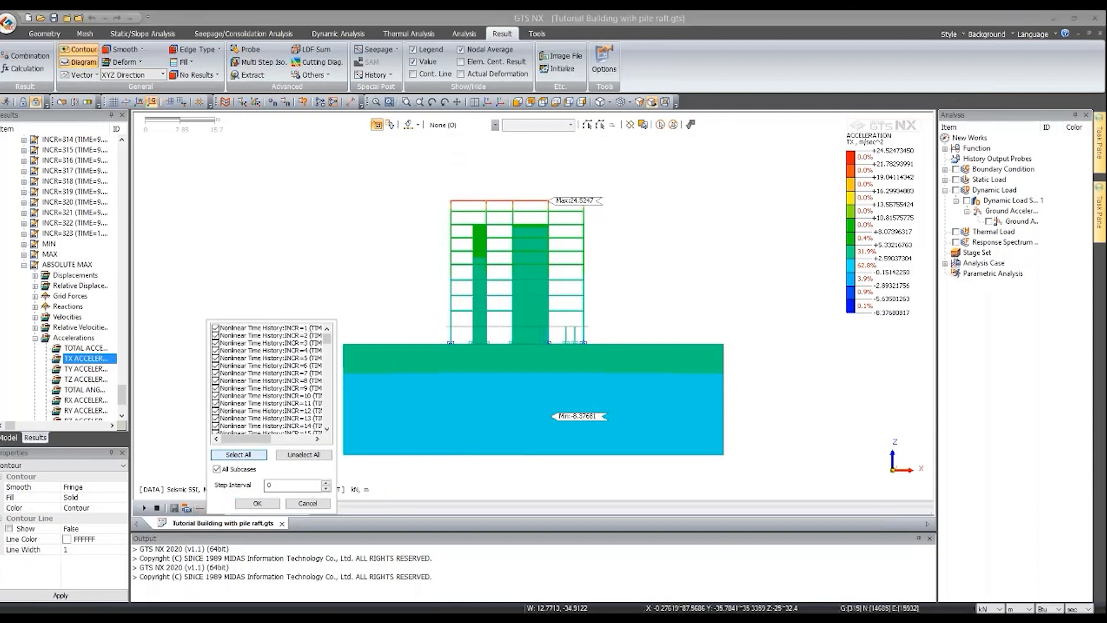
pyautogui.moveTo(327, 346); pyautogui.dragTo(330, 426)
pyautogui.click(215, 411)
pyautogui.click(215, 418)
pyautogui.click(215, 426)
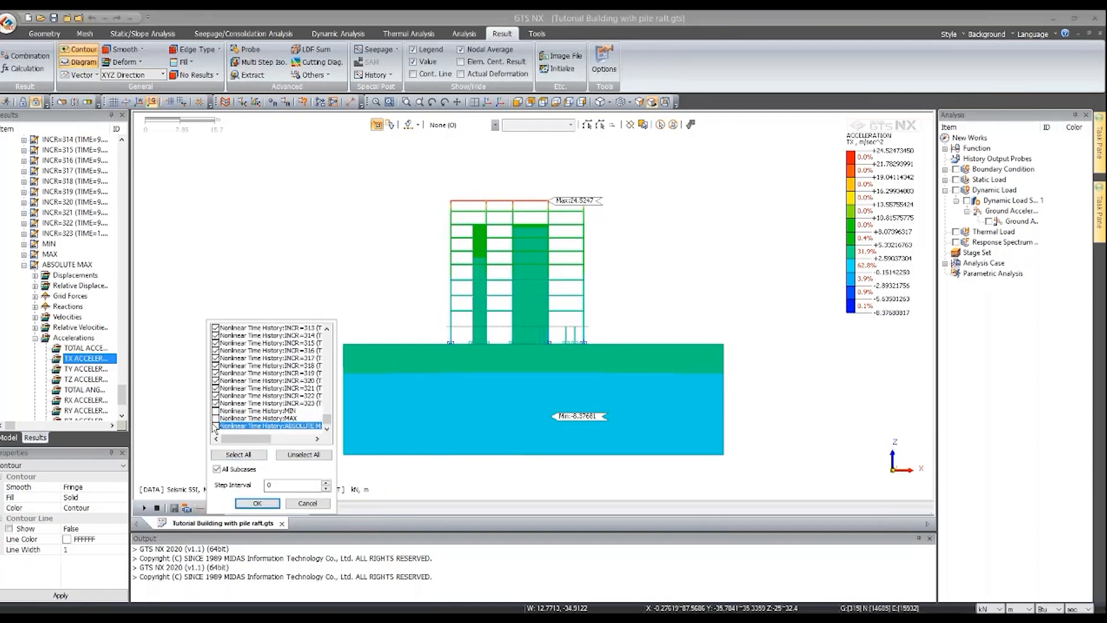
pyautogui.click(267, 505)
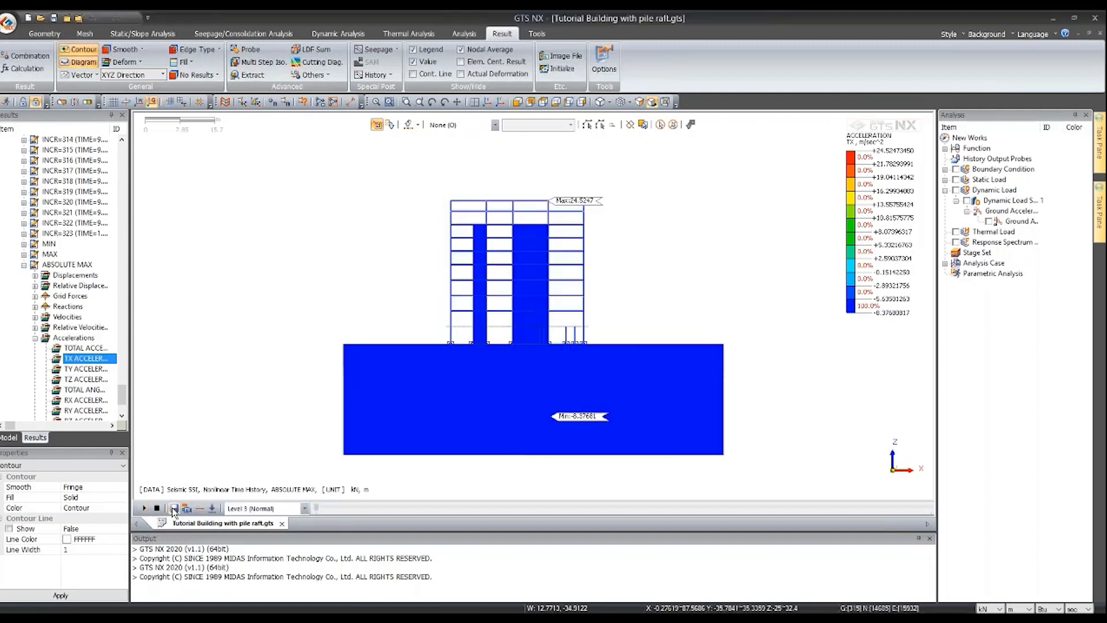
# - Animate the TX acceleration results over the time increments and show the model in its deformed shape during playback
pyautogui.click(186, 508)
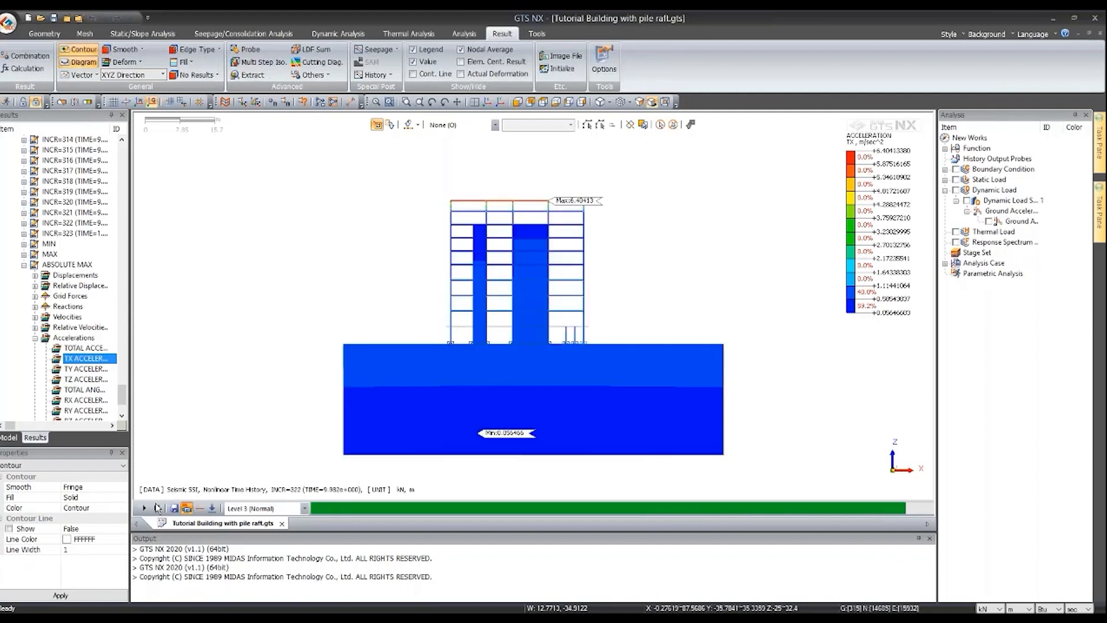
pyautogui.click(134, 62)
pyautogui.click(133, 90)
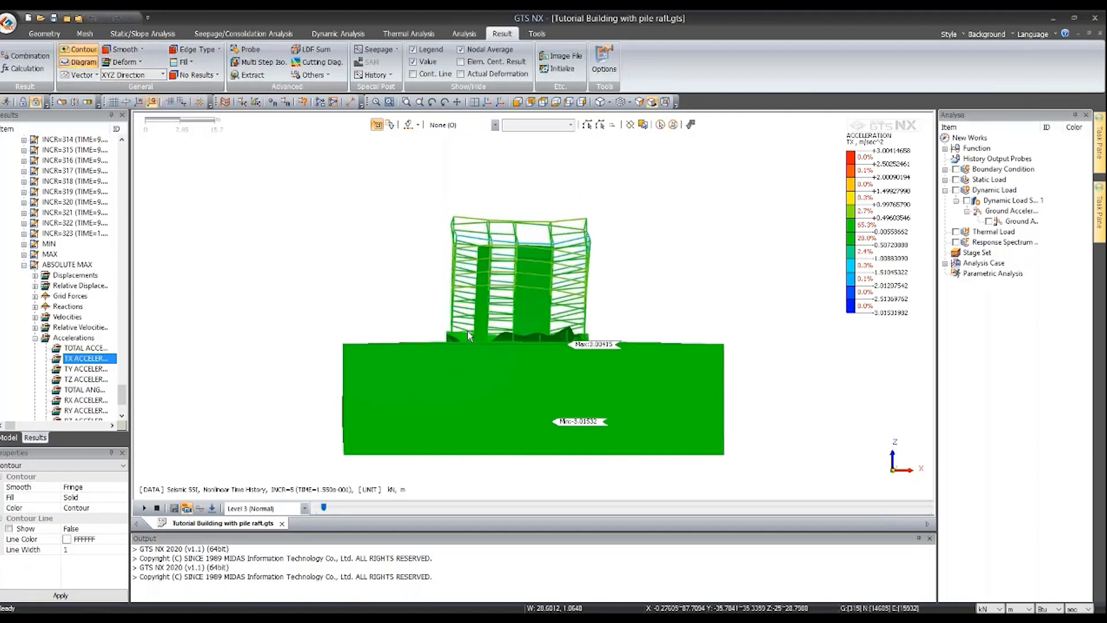
pyautogui.moveTo(454, 332); pyautogui.dragTo(437, 337, button='middle')
pyautogui.click(144, 508)
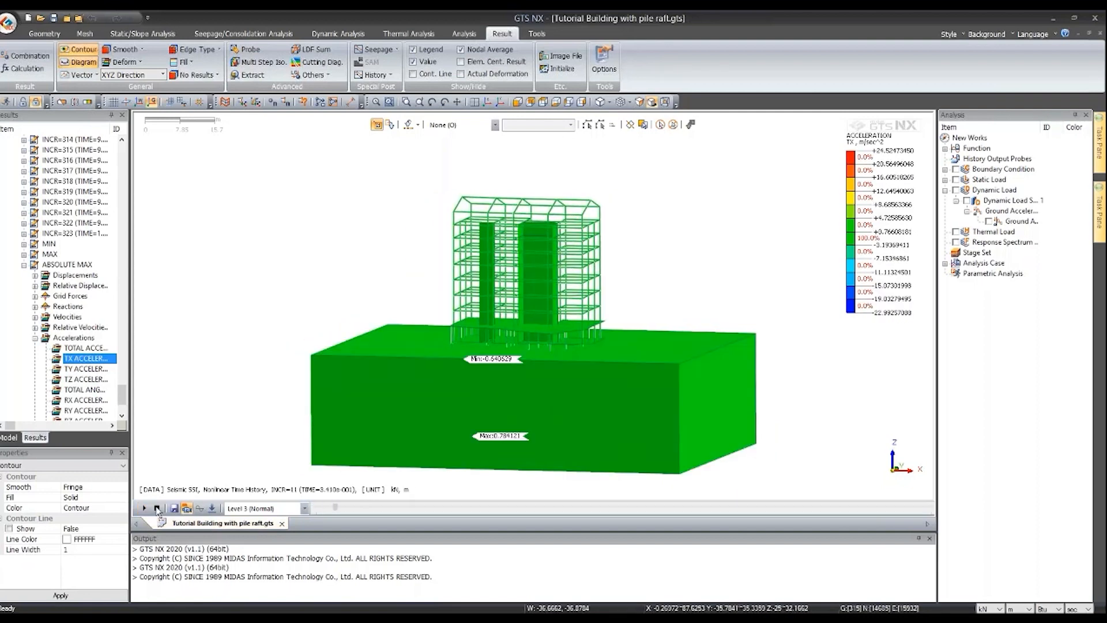
# - Select the roof frame elements at the top of the building with the Element selection filter and hide them
pyautogui.click(517, 104)
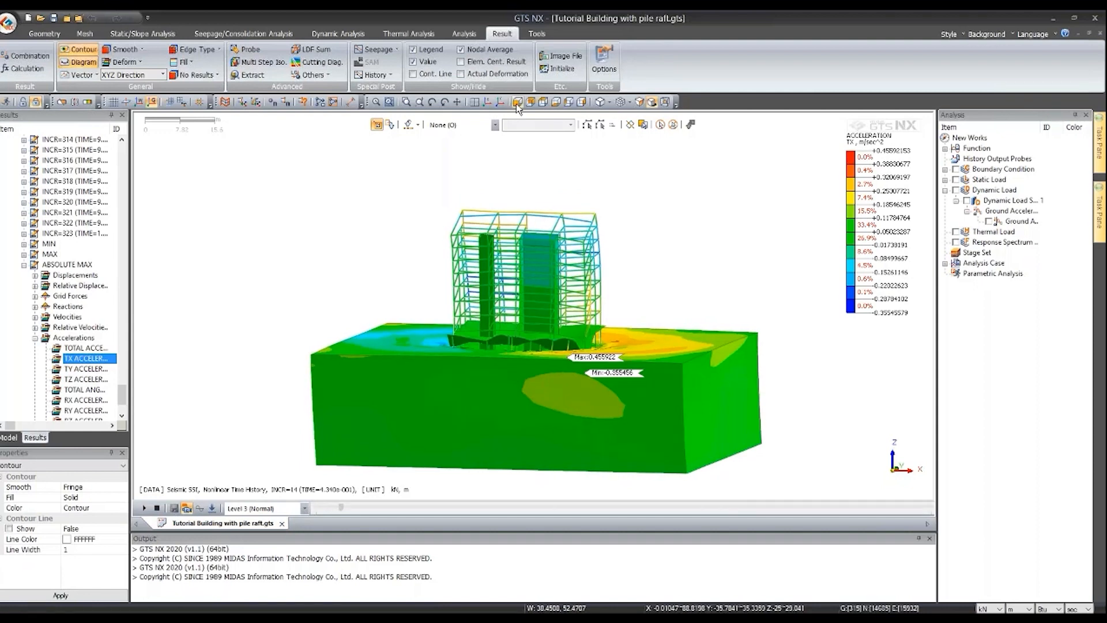
pyautogui.click(468, 124)
pyautogui.click(465, 186)
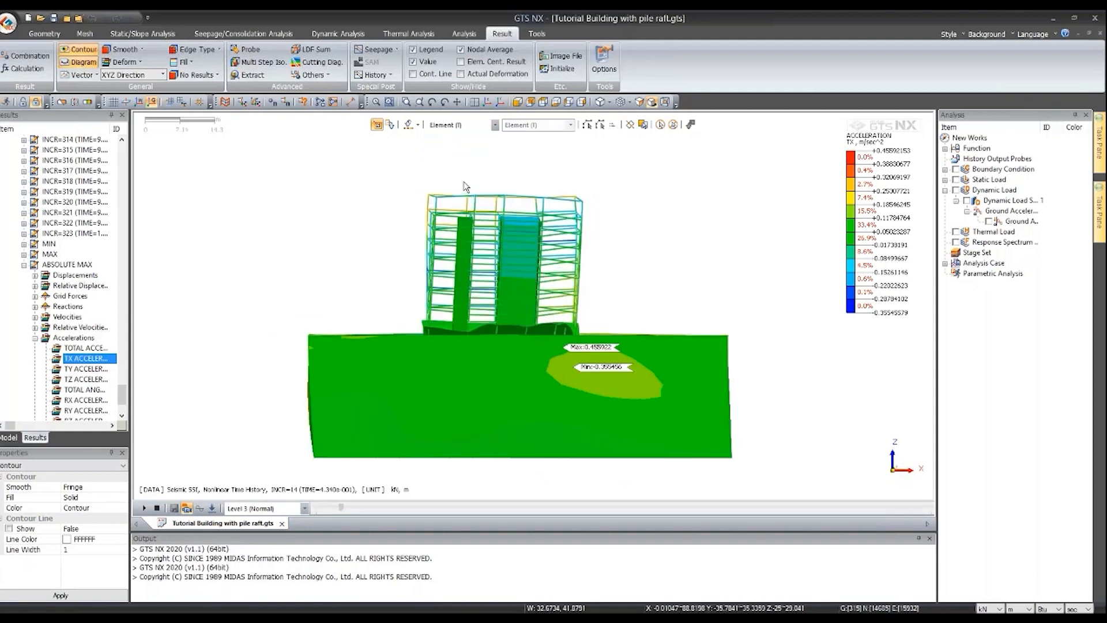
pyautogui.moveTo(405, 157); pyautogui.dragTo(630, 200)
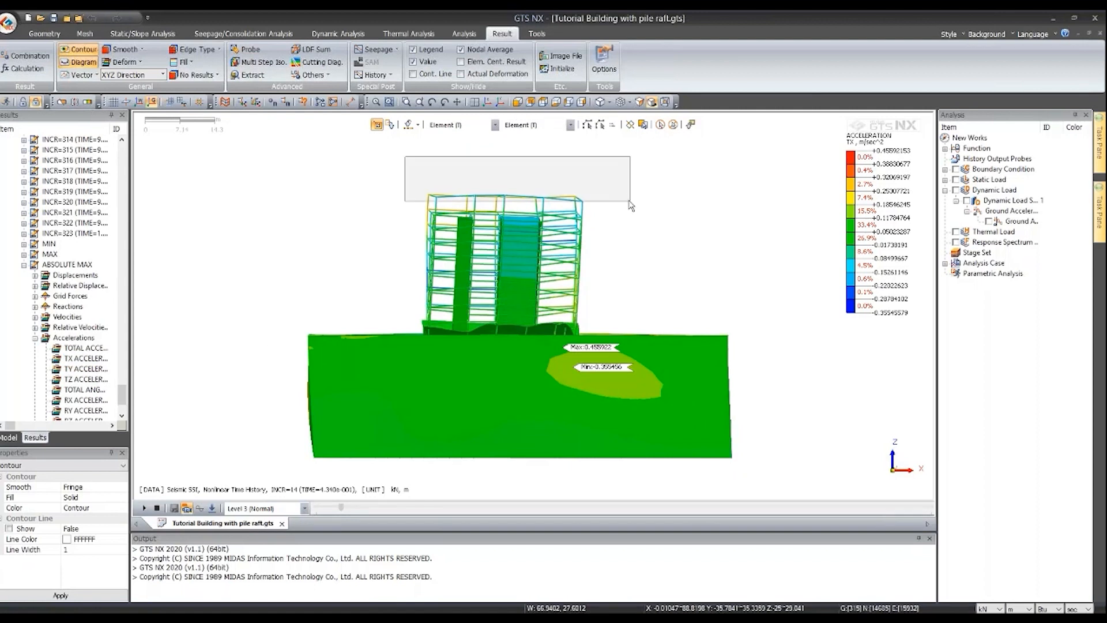
pyautogui.click(630, 125)
pyautogui.moveTo(411, 165); pyautogui.dragTo(640, 204)
pyautogui.rightClick(491, 204)
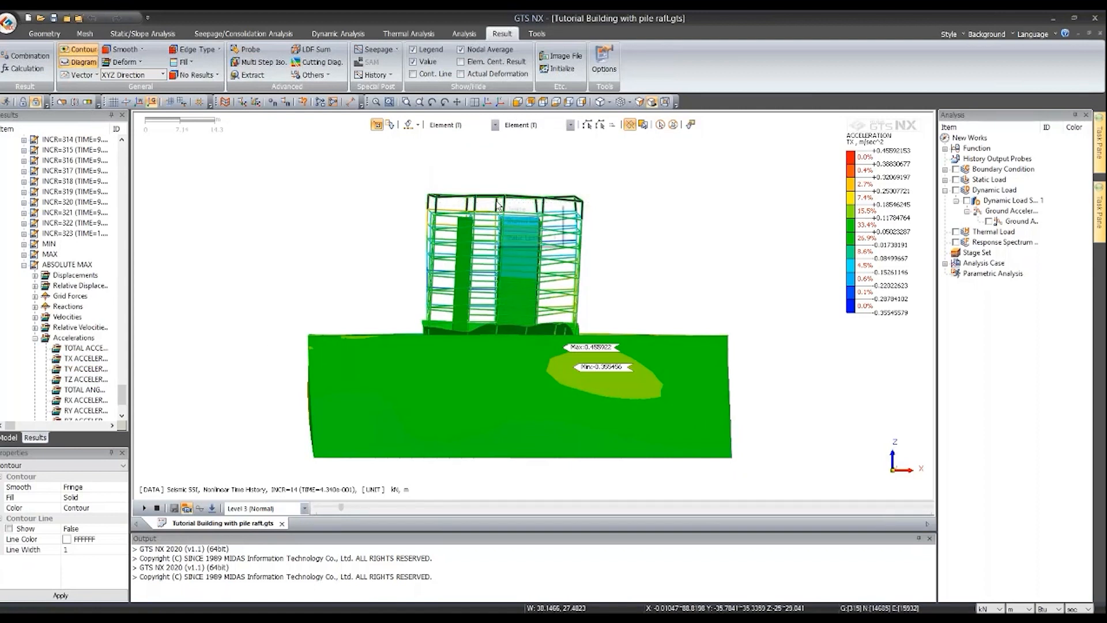
pyautogui.moveTo(524, 220)
pyautogui.click(593, 226)
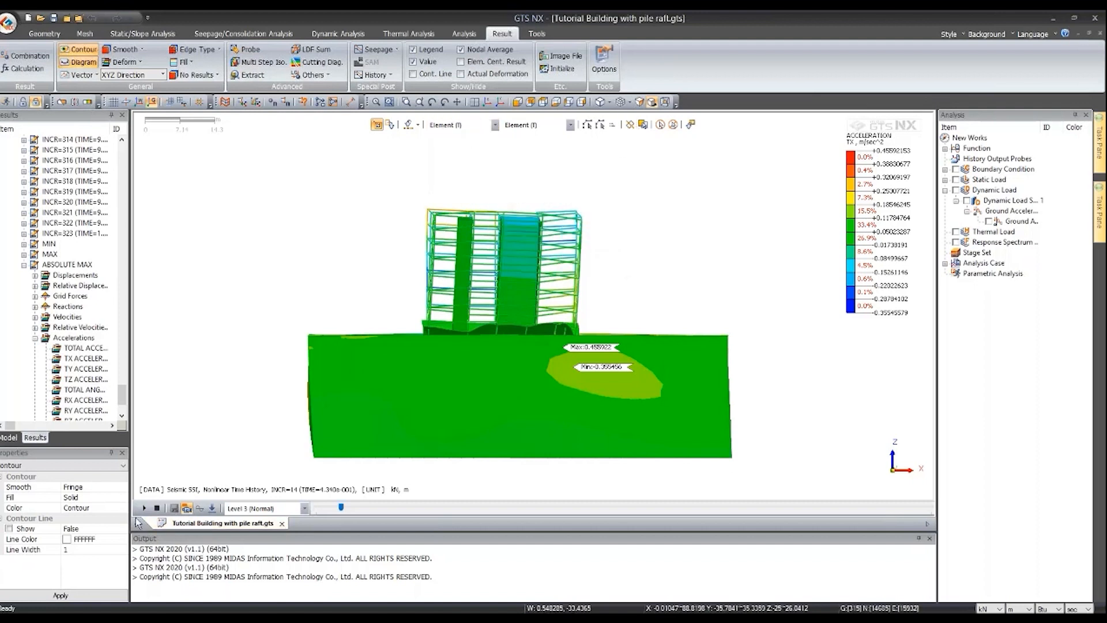
# - Play the TX acceleration animation of the deformed building and soil block, and stop playback near the last time increments
pyautogui.click(145, 508)
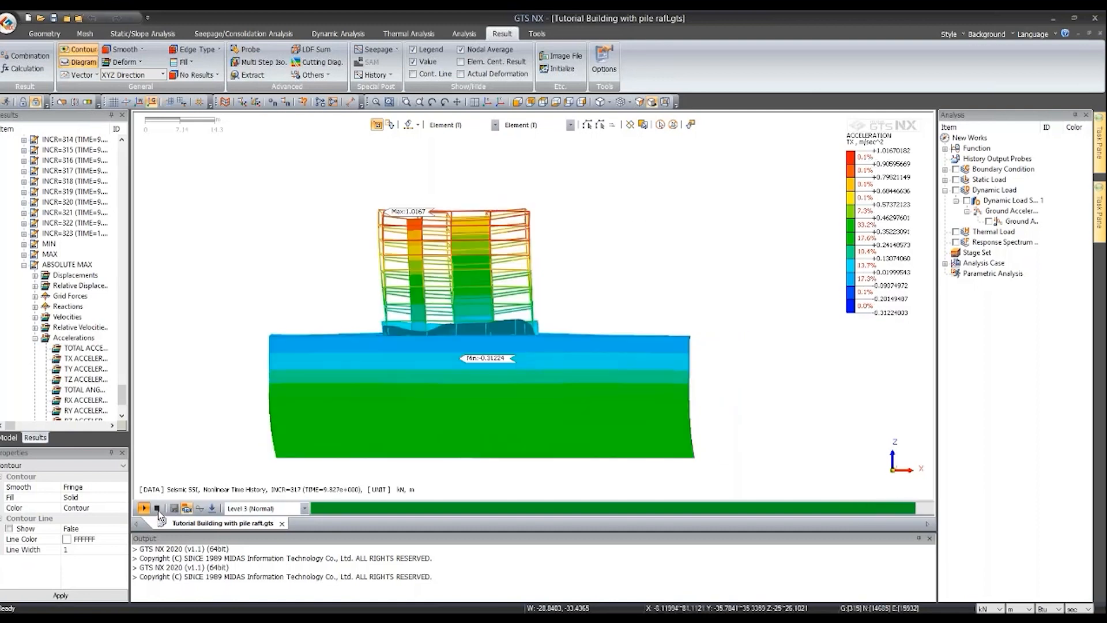
pyautogui.click(156, 508)
pyautogui.moveTo(643, 351); pyautogui.dragTo(577, 392, button='middle')
# - Start a result extraction for the Seismic SSI analysis set with result type Accelerations and result TX ACCELERATION (V)
pyautogui.click(252, 75)
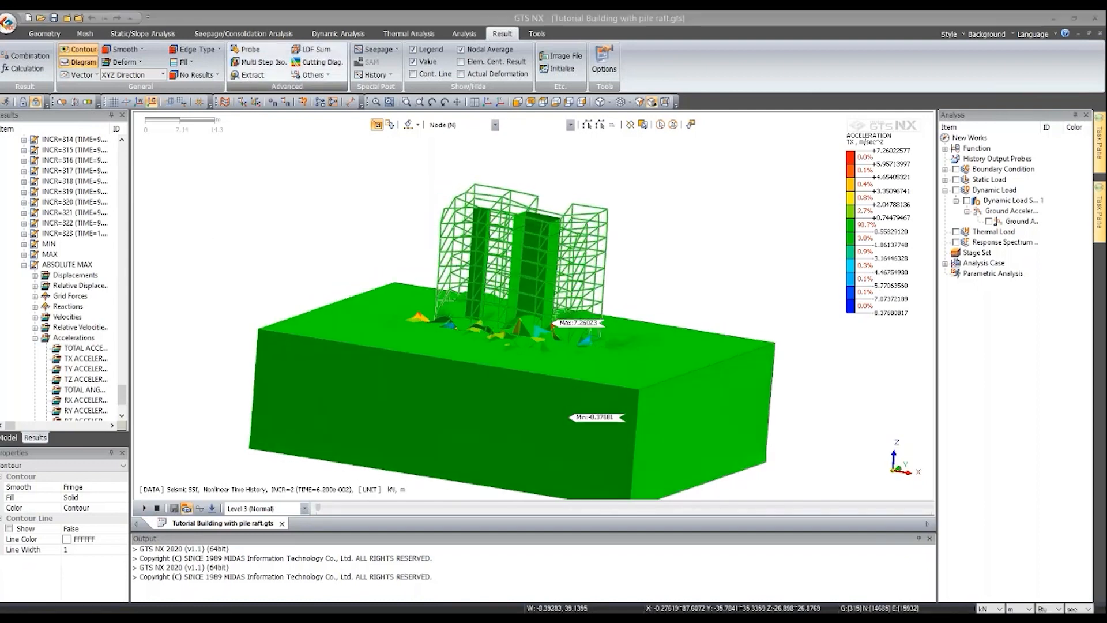
pyautogui.moveTo(167, 118); pyautogui.dragTo(279, 105)
pyautogui.moveTo(538, 237); pyautogui.dragTo(493, 190, button='middle')
pyautogui.click(503, 75)
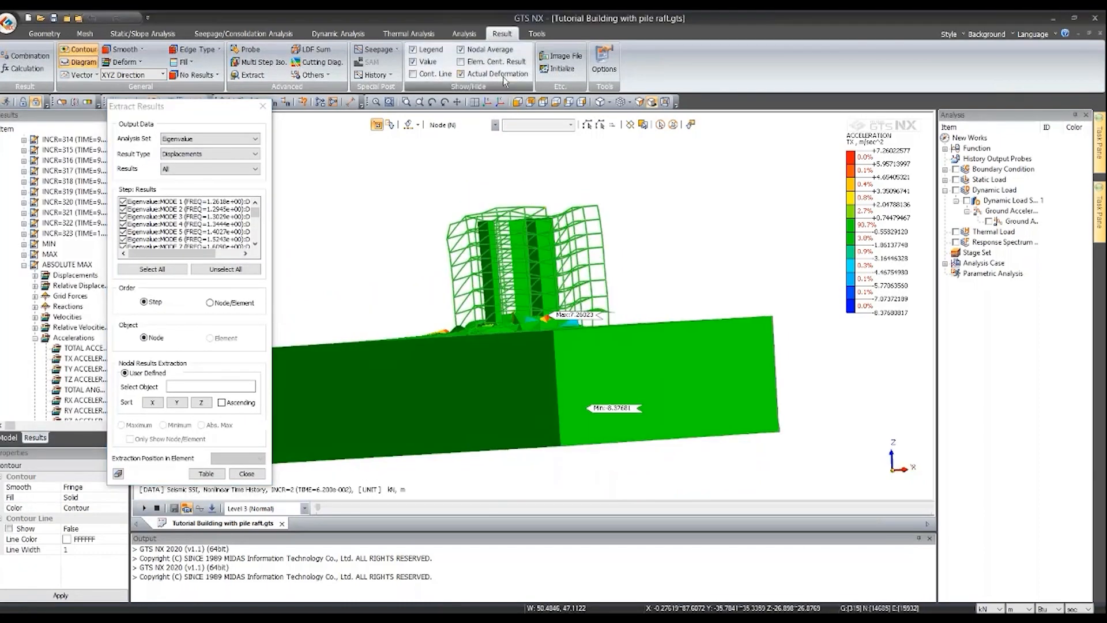
pyautogui.moveTo(412, 352); pyautogui.dragTo(438, 323, button='middle')
pyautogui.scroll(-3, 400, 422)
pyautogui.click(195, 139)
pyautogui.click(188, 159)
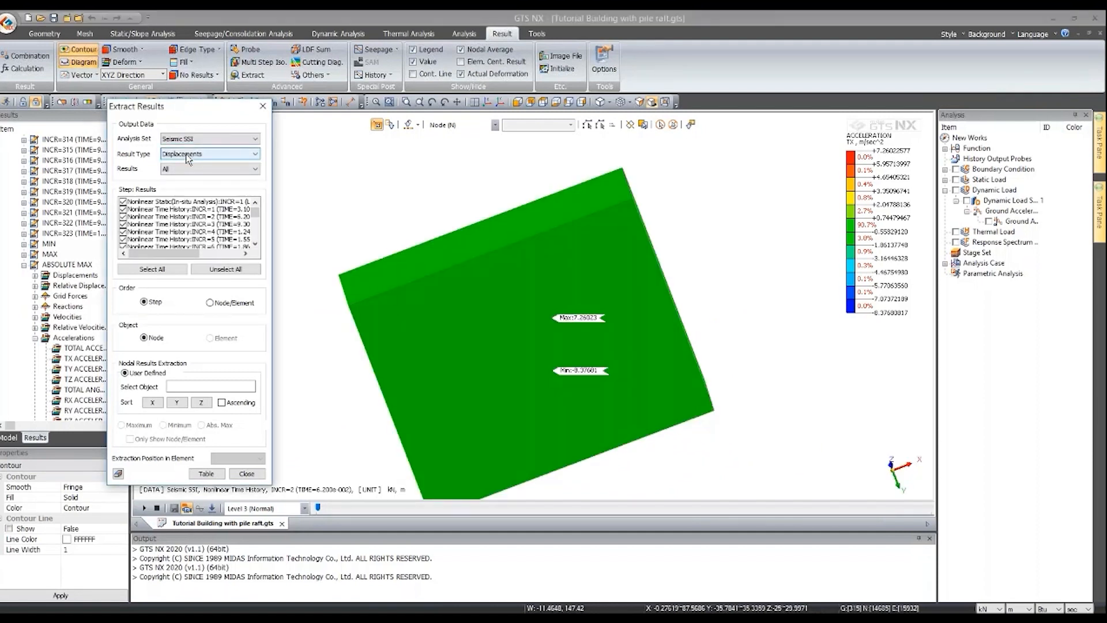
pyautogui.click(187, 156)
pyautogui.click(201, 240)
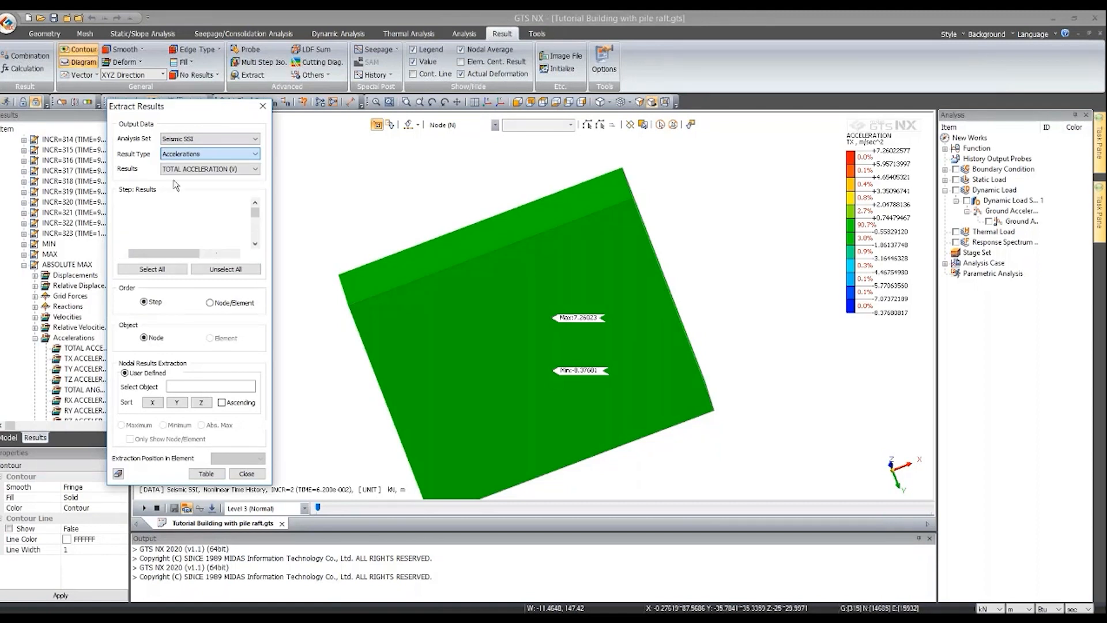
pyautogui.click(196, 169)
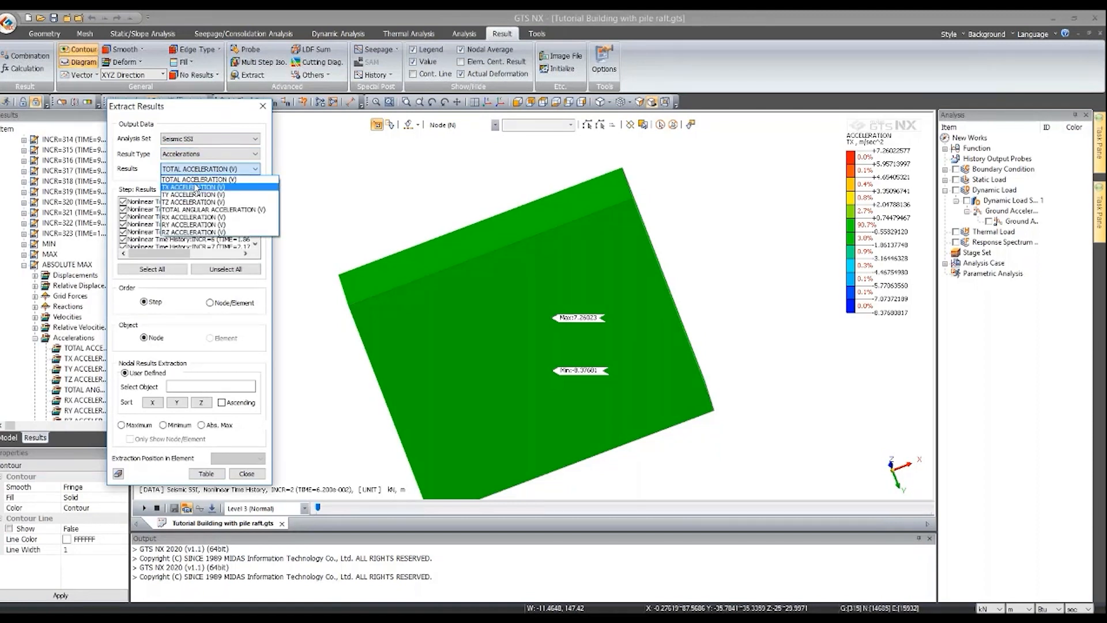
pyautogui.click(196, 188)
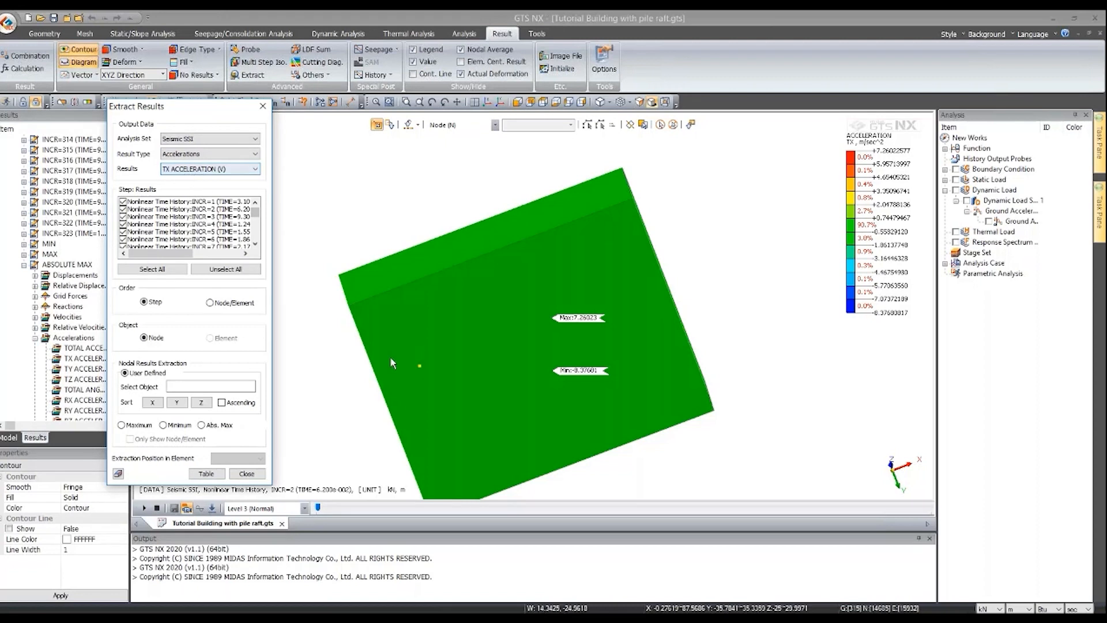
# - Exclude the MIN, MAX and ABSOLUTE MAX steps from the extraction, keeping all numbered time increments selected
pyautogui.moveTo(257, 215); pyautogui.dragTo(259, 243)
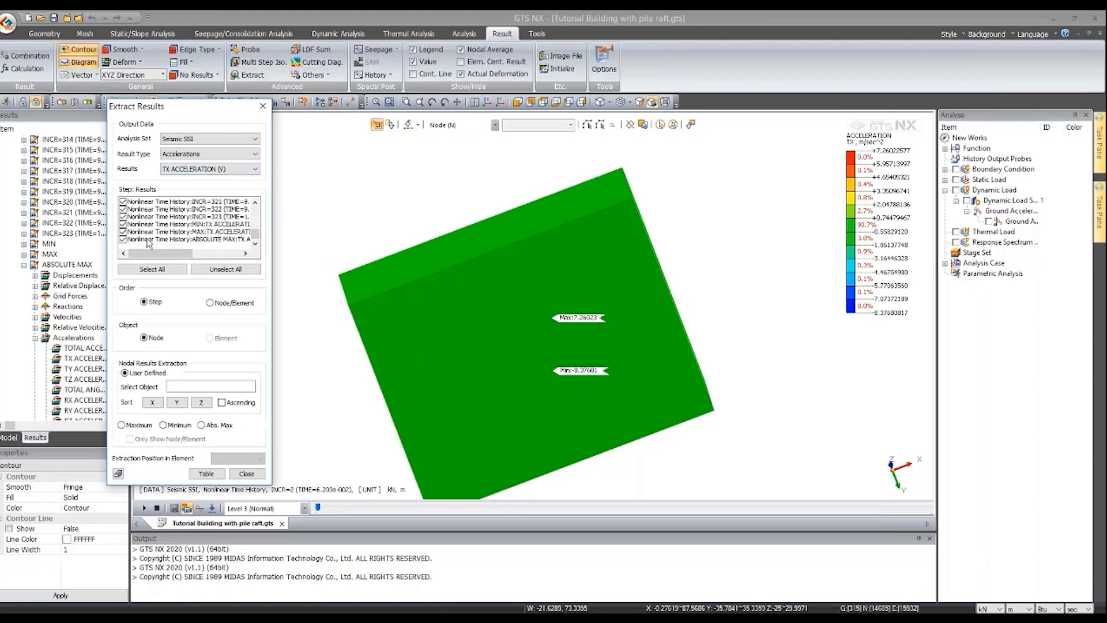
pyautogui.click(123, 239)
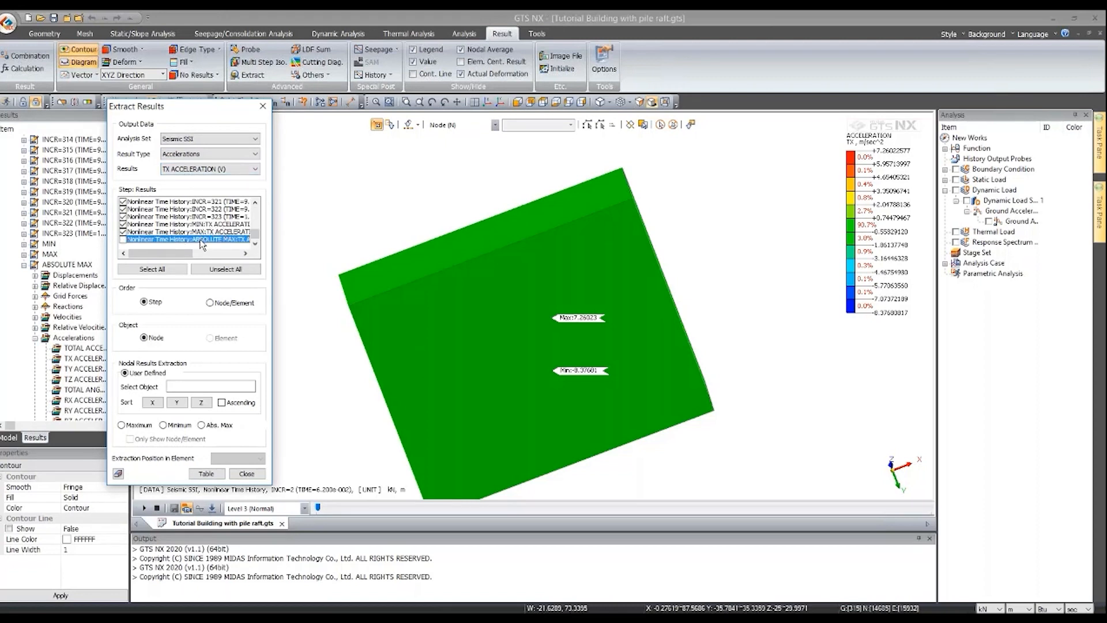
pyautogui.click(123, 224)
pyautogui.click(122, 232)
pyautogui.click(124, 240)
# - Select node 15772 on the bottom face of the soil block and extract its TX acceleration history into a table
pyautogui.click(514, 348)
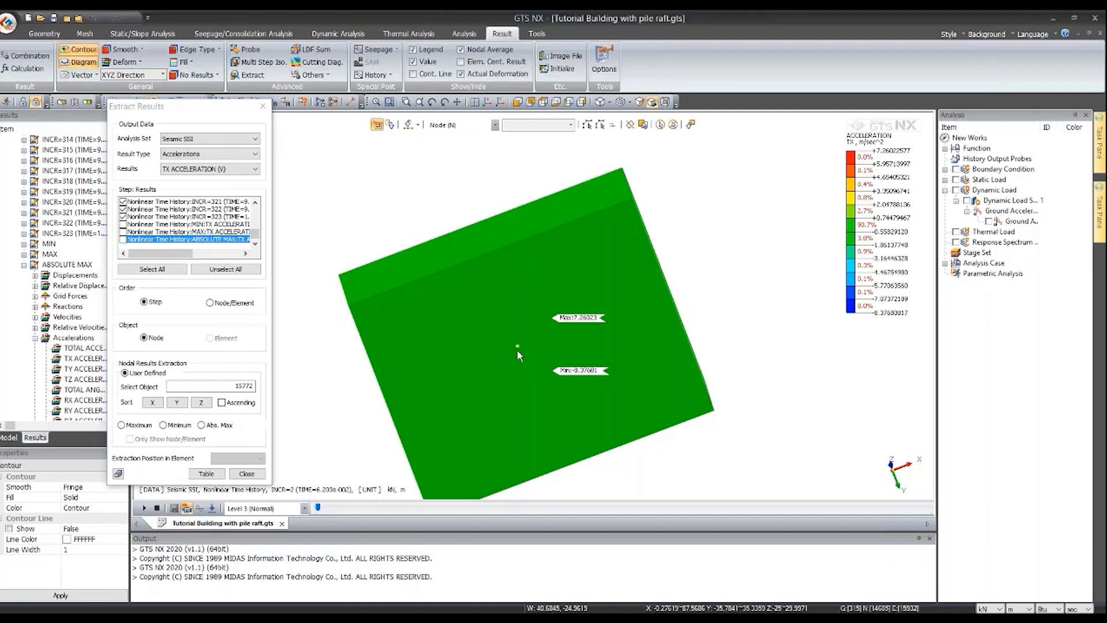
pyautogui.moveTo(535, 262); pyautogui.dragTo(541, 392, button='middle')
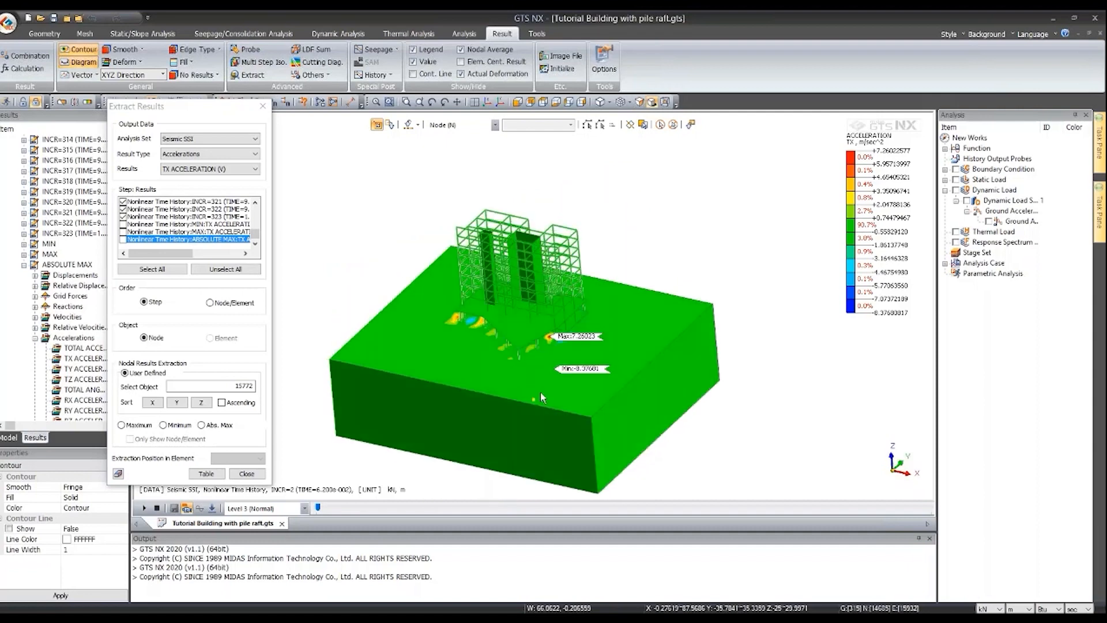
pyautogui.click(218, 474)
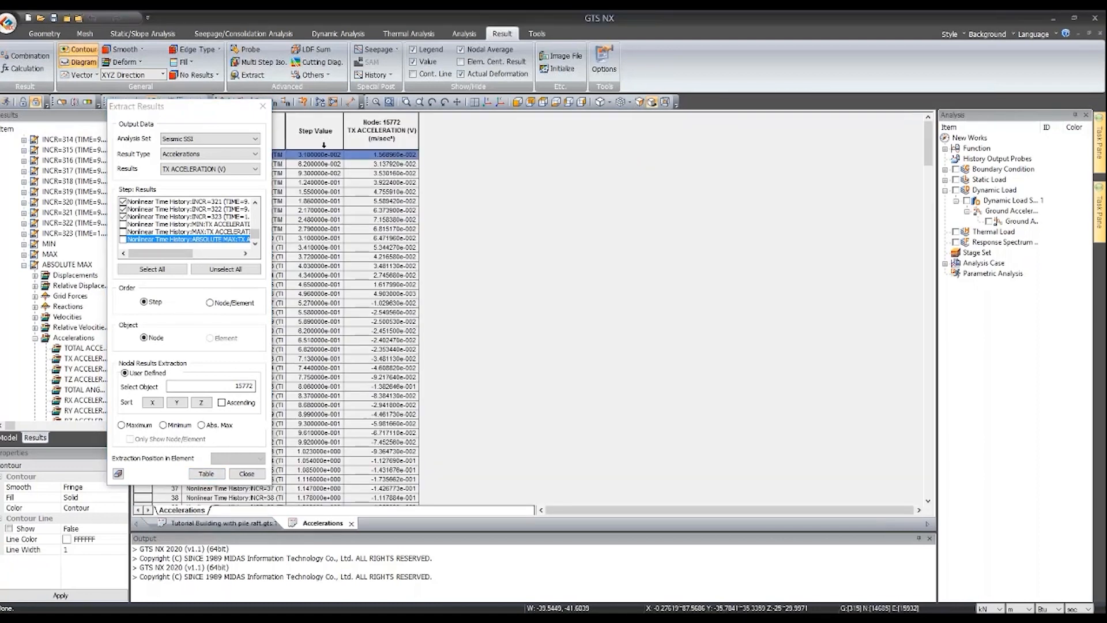
# - Return to the model, add node 14505 on the ground surface and tabulate the TX accelerations of both nodes
pyautogui.click(222, 523)
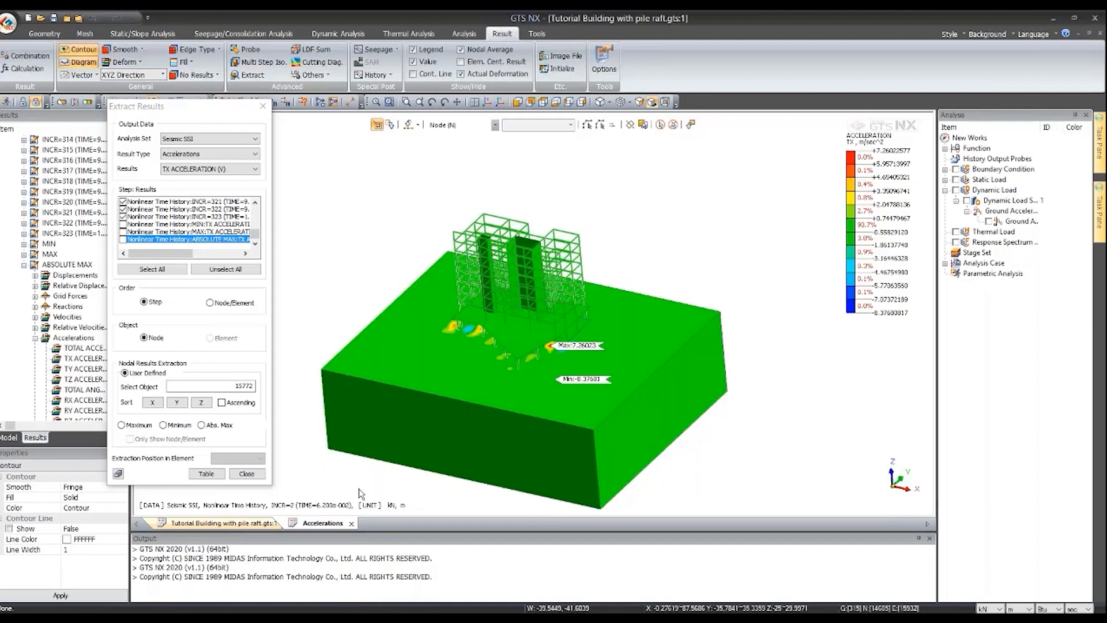
pyautogui.click(538, 381)
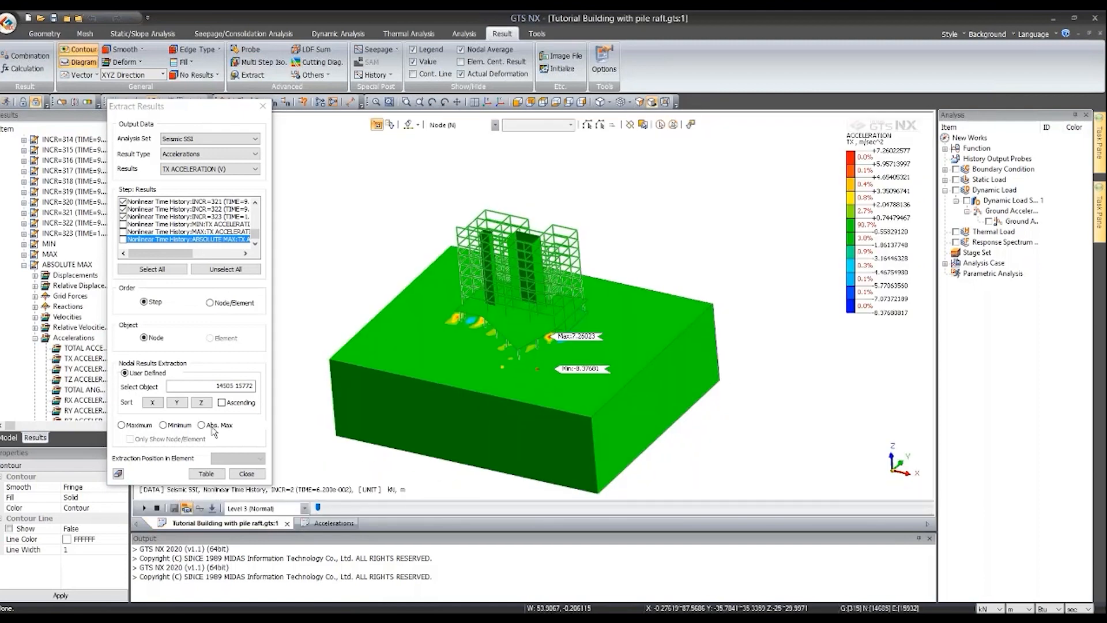
pyautogui.click(206, 474)
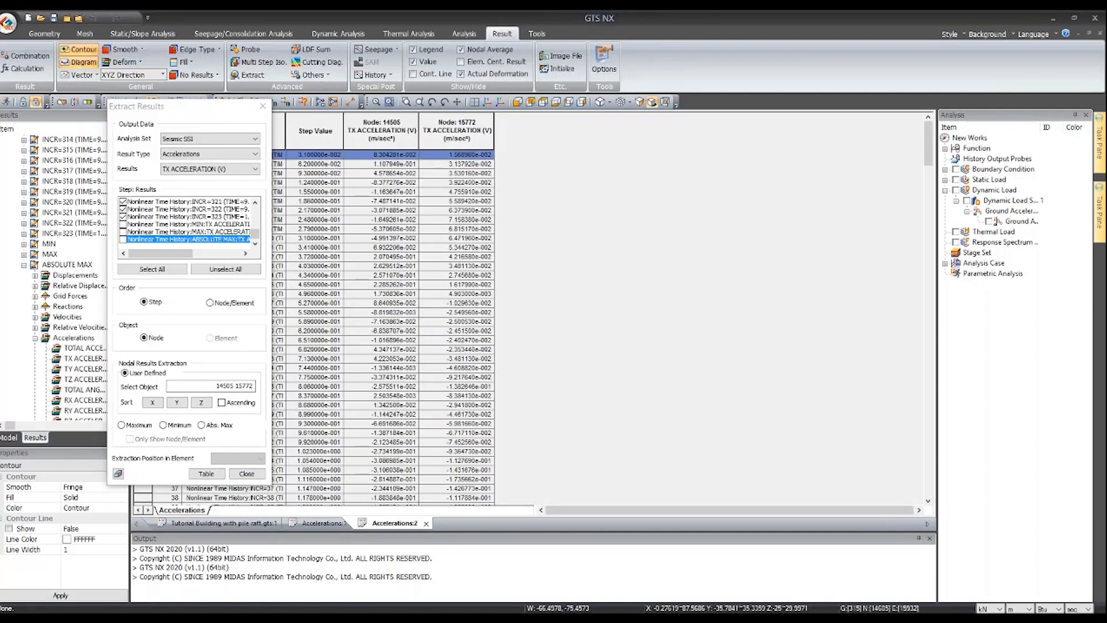
# - Plot the TX accelerations of the base and ground surface nodes against Step Value as a simple line graph and compare their peaks
pyautogui.moveTo(161, 111); pyautogui.dragTo(86, 118)
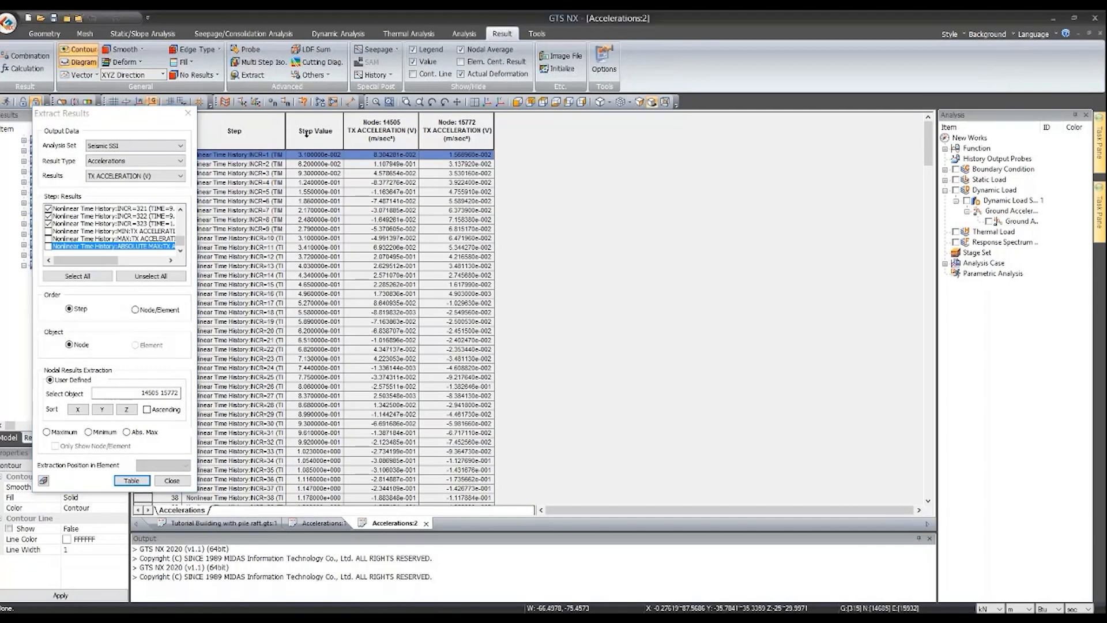
pyautogui.moveTo(305, 131); pyautogui.dragTo(456, 131)
pyautogui.rightClick(403, 226)
pyautogui.click(452, 261)
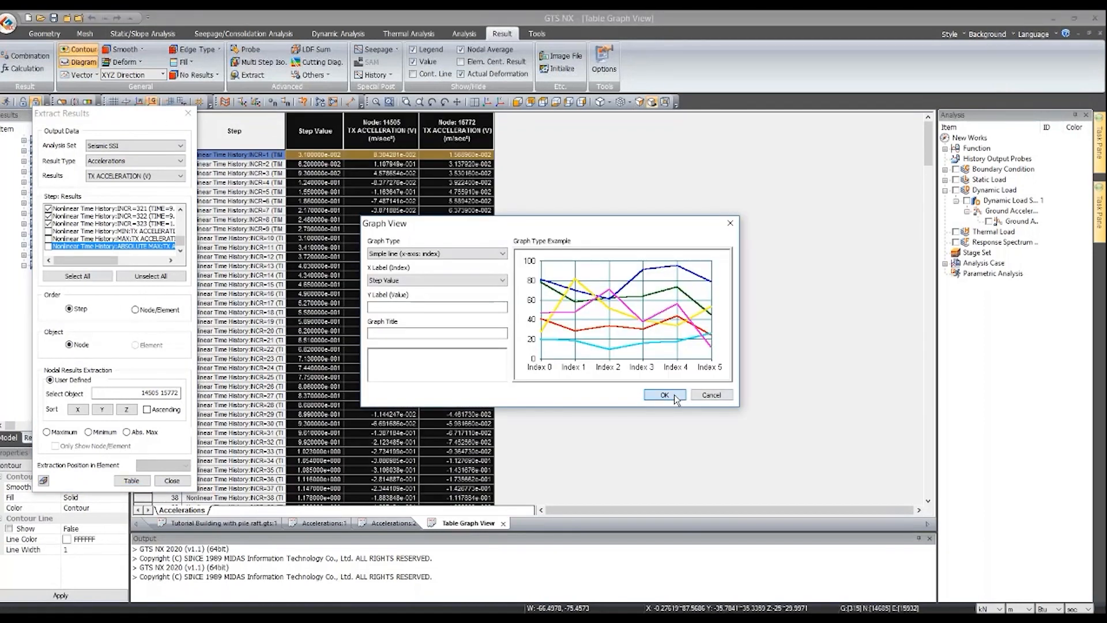
pyautogui.click(674, 396)
pyautogui.moveTo(123, 115); pyautogui.dragTo(75, 116)
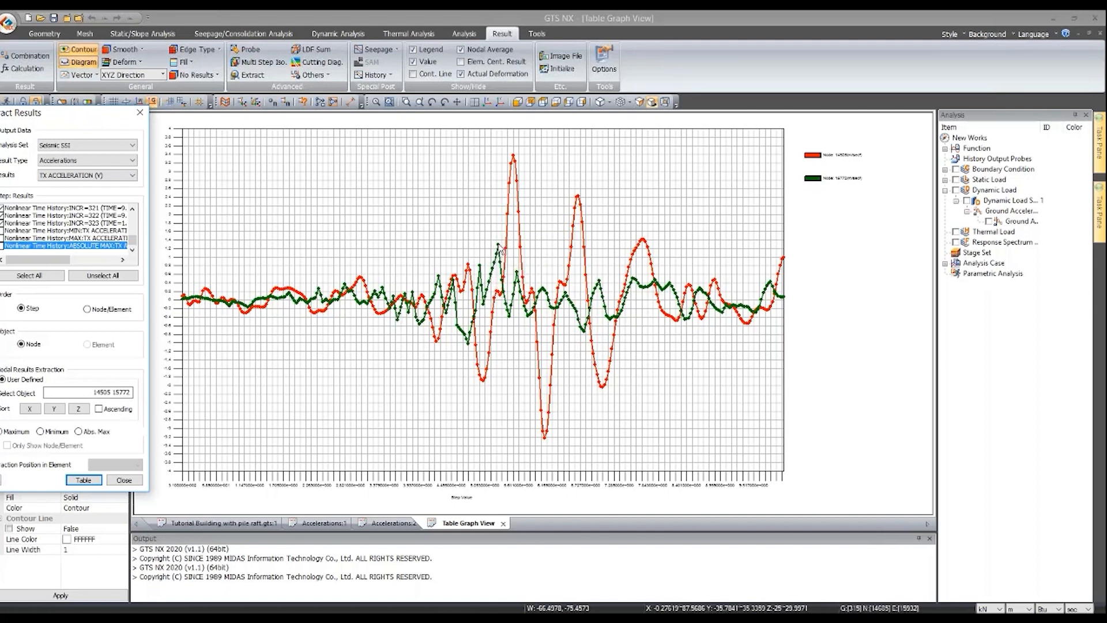
pyautogui.moveTo(502, 249)
pyautogui.moveTo(514, 157)
pyautogui.moveTo(545, 441)
pyautogui.moveTo(552, 389)
# - Return to the model, add node 272 at the top of the building and tabulate the TX accelerations of all three nodes
pyautogui.click(209, 523)
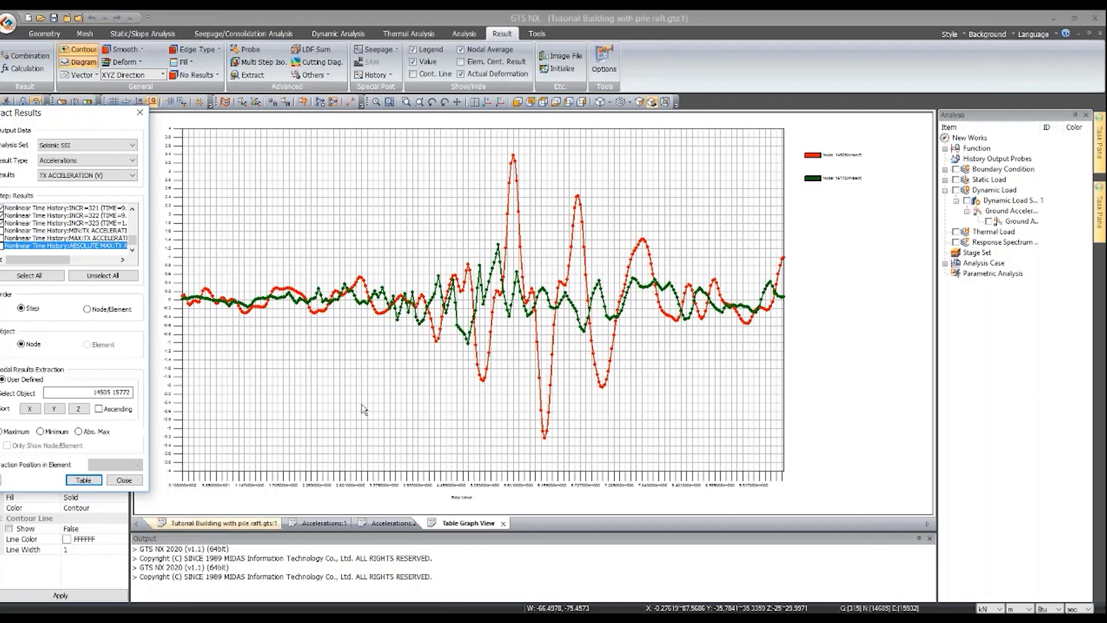
pyautogui.moveTo(547, 346); pyautogui.dragTo(495, 150, button='middle')
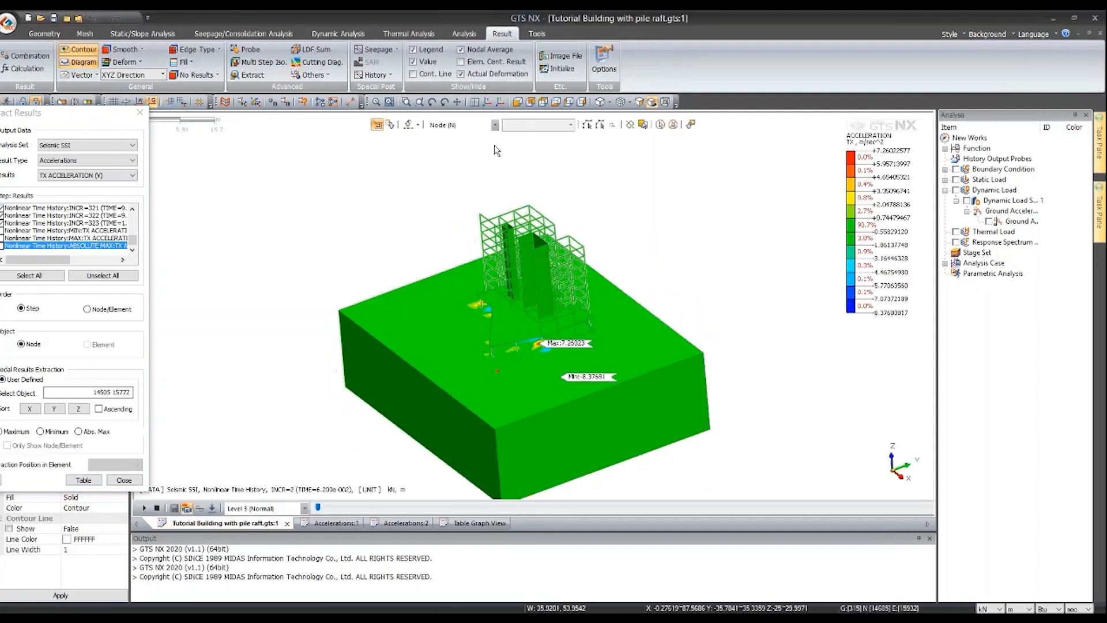
pyautogui.scroll(3, 528, 200)
pyautogui.moveTo(528, 200); pyautogui.dragTo(545, 130, button='middle')
pyautogui.click(613, 269)
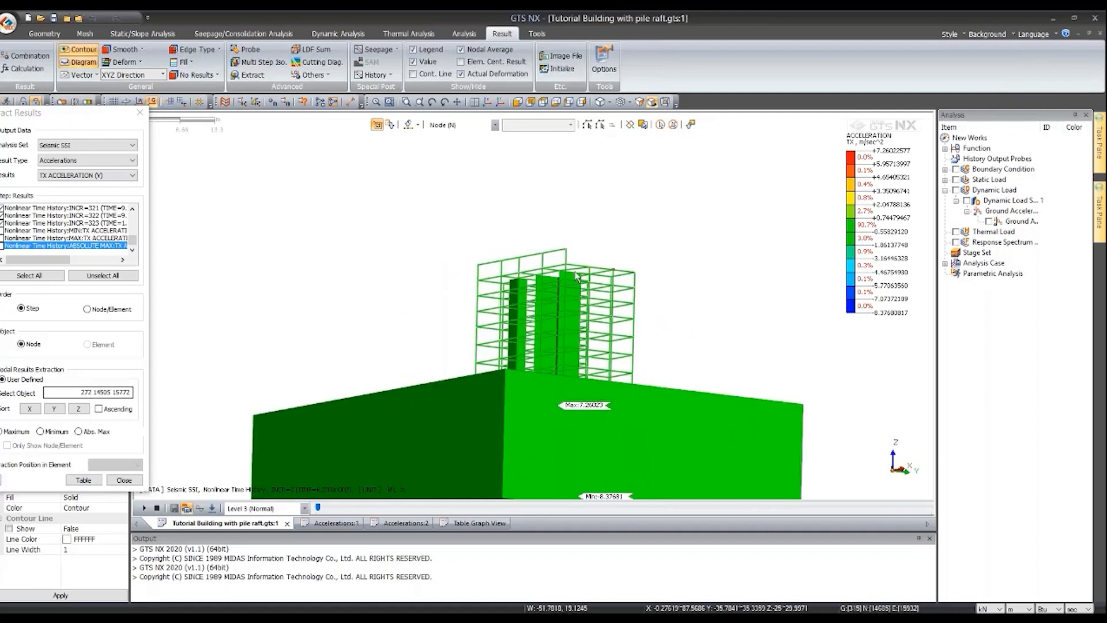
pyautogui.click(86, 481)
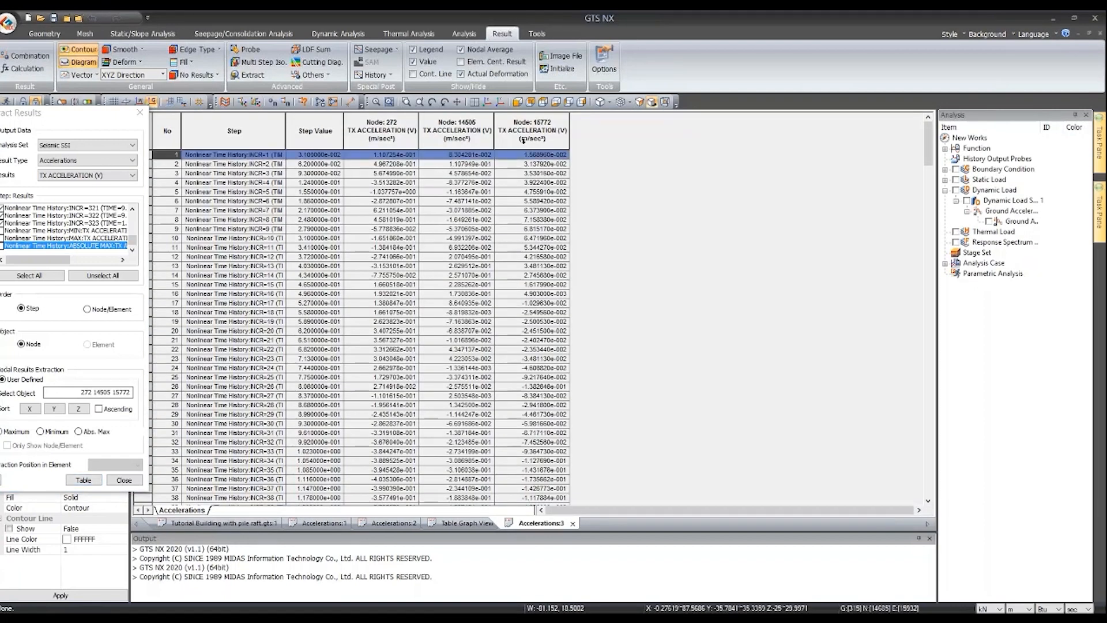
# - Plot the three nodes' TX accelerations against Step Value as a simple line graph and compare the curves of base, surface and building top
pyautogui.moveTo(325, 138); pyautogui.dragTo(518, 139)
pyautogui.rightClick(438, 198)
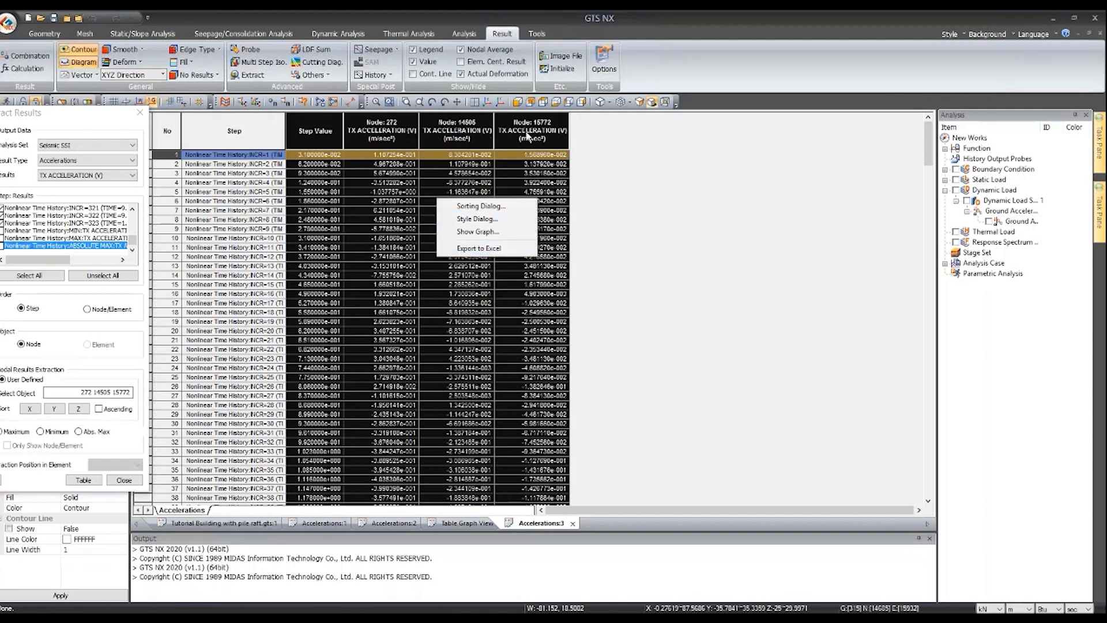
pyautogui.click(484, 231)
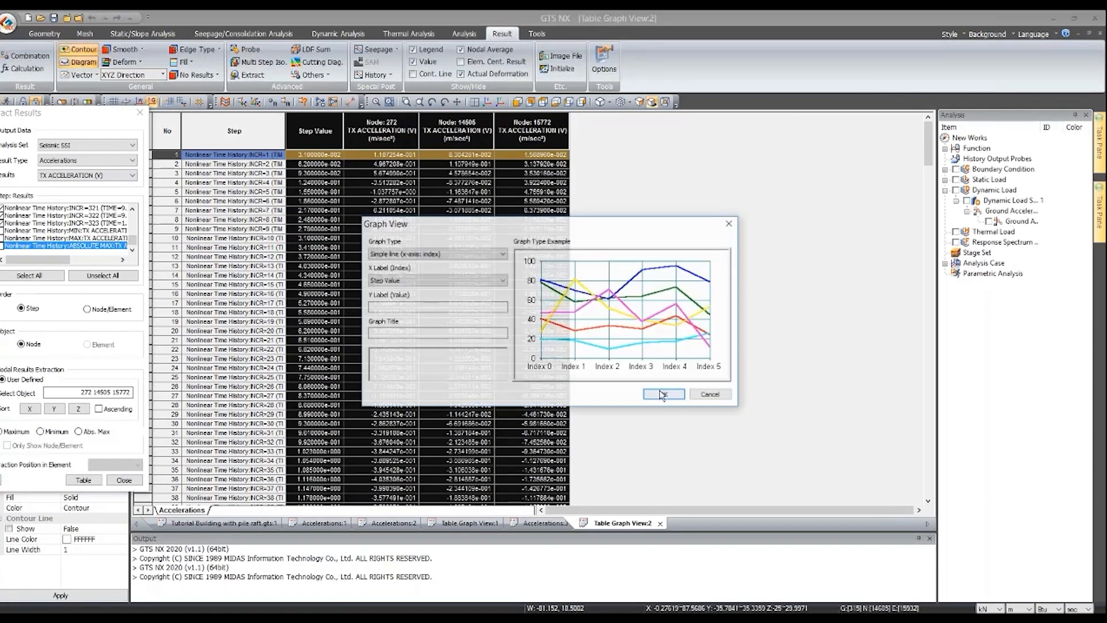
pyautogui.click(664, 395)
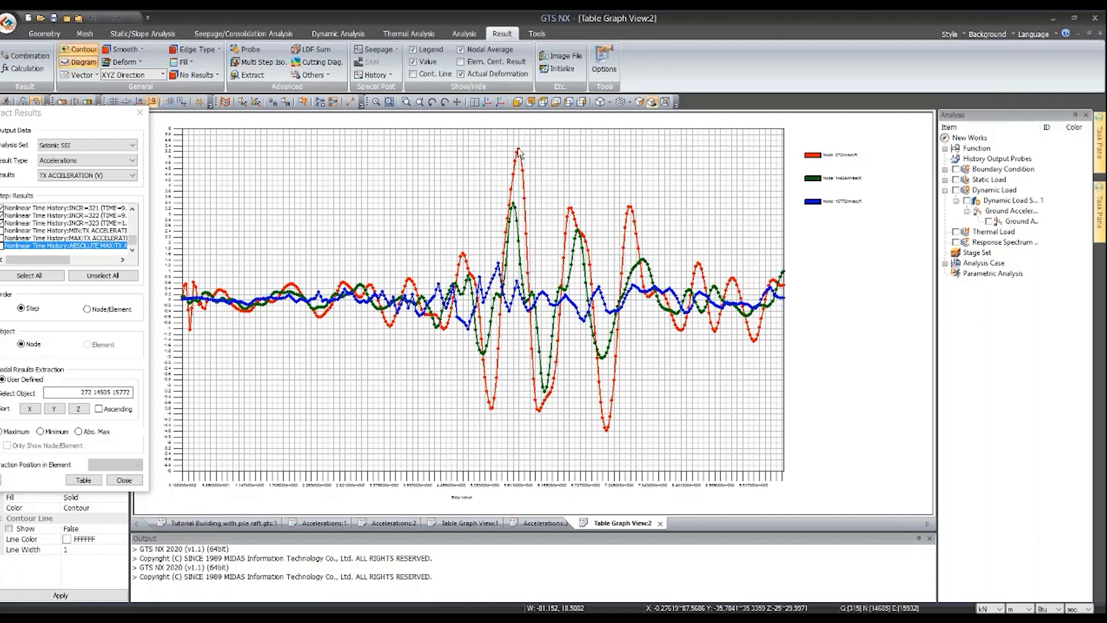
pyautogui.moveTo(518, 154)
pyautogui.moveTo(506, 288)
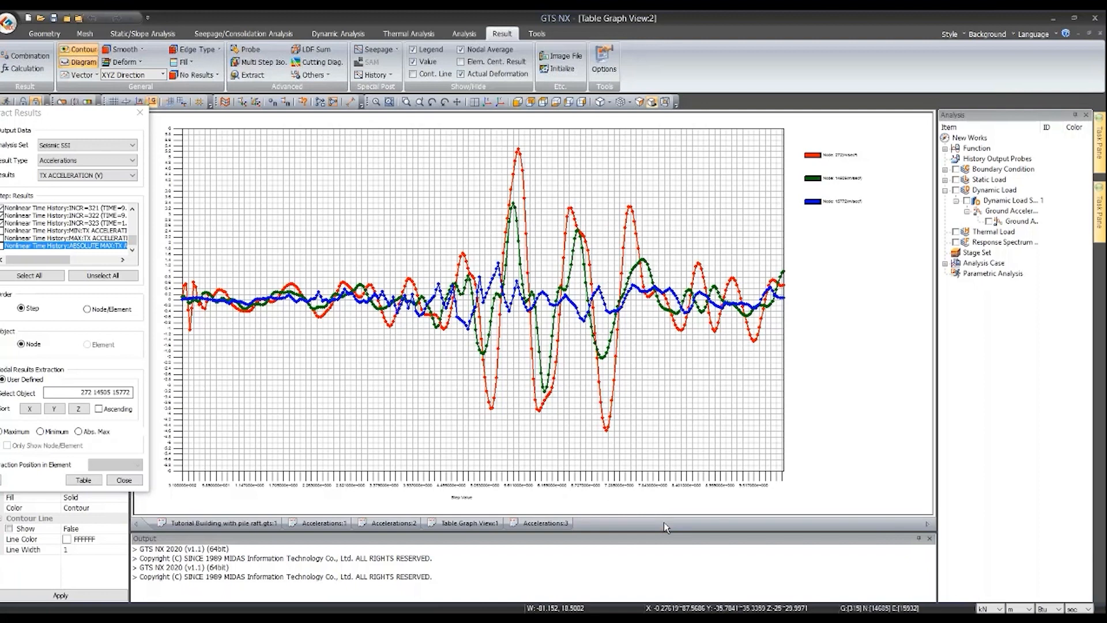
# - Close all the acceleration tables and table graph views, leaving only the model view open
pyautogui.click(660, 522)
pyautogui.click(575, 523)
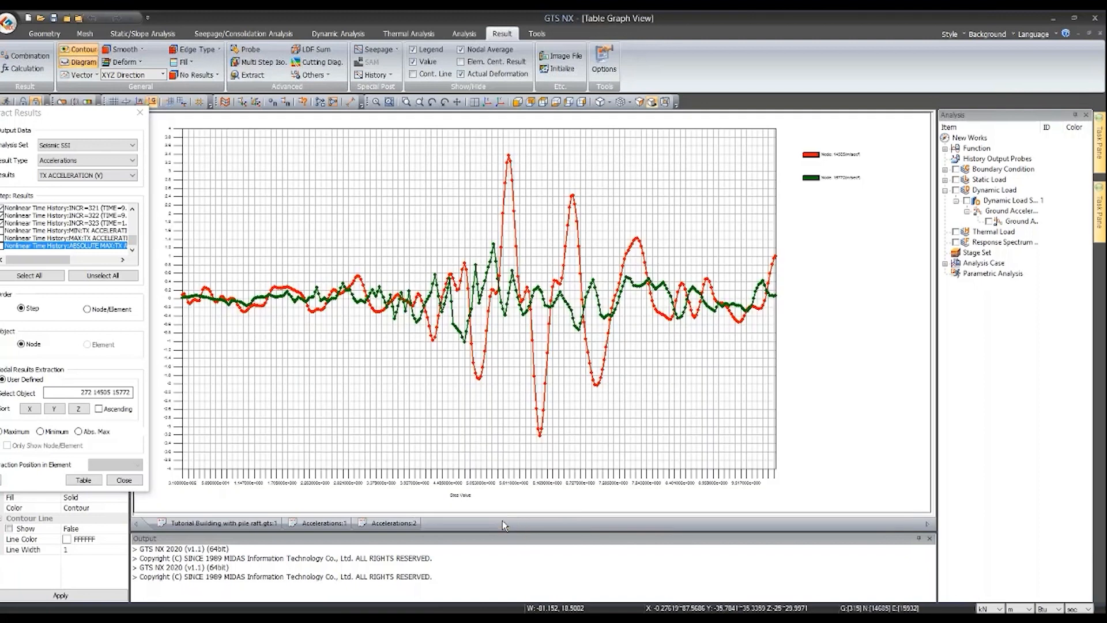
pyautogui.click(503, 523)
pyautogui.click(427, 523)
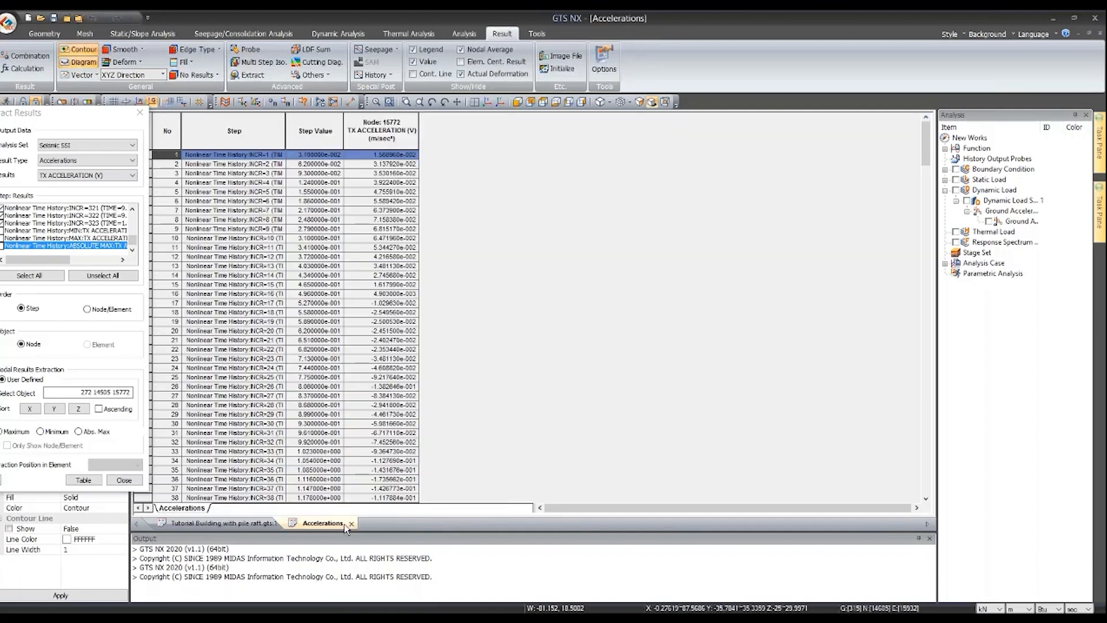
pyautogui.click(356, 523)
# - Set the result type of the extraction to Relative Displacements and inspect the selected nodes, including the one on the soil block's bottom face
pyautogui.scroll(-3, 467, 387)
pyautogui.moveTo(467, 387); pyautogui.dragTo(452, 285, button='middle')
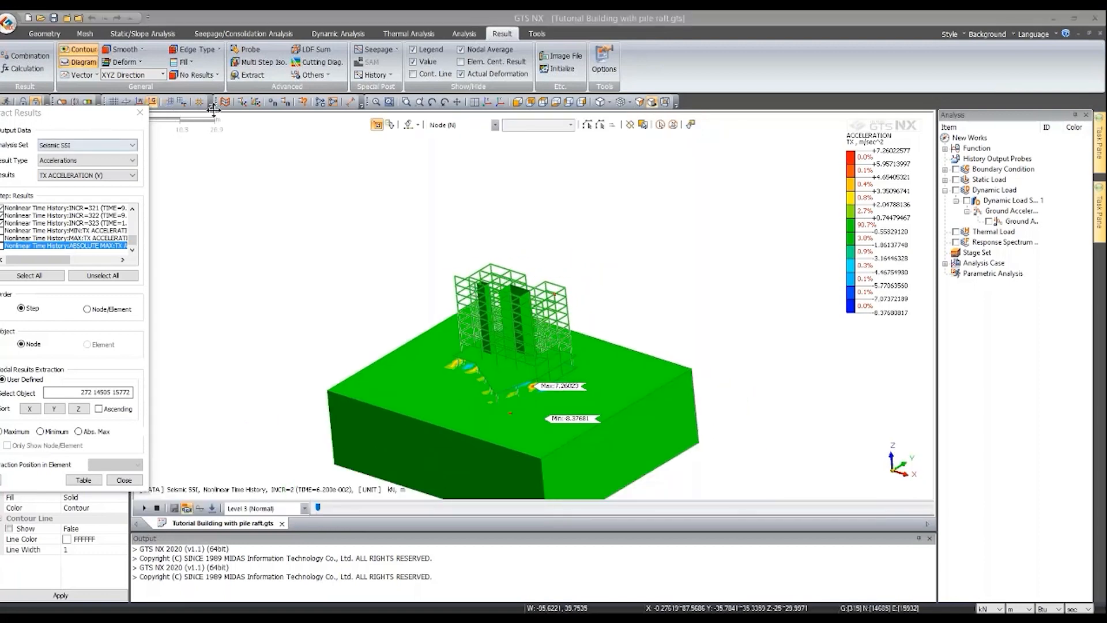
pyautogui.moveTo(99, 116); pyautogui.dragTo(219, 102)
pyautogui.click(200, 146)
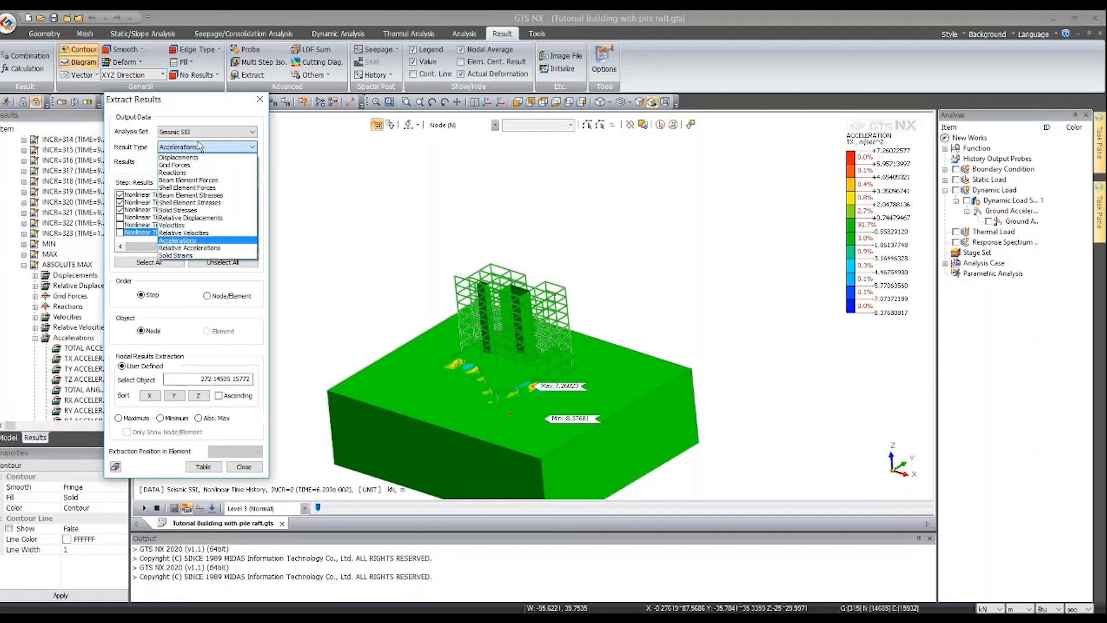
pyautogui.click(195, 222)
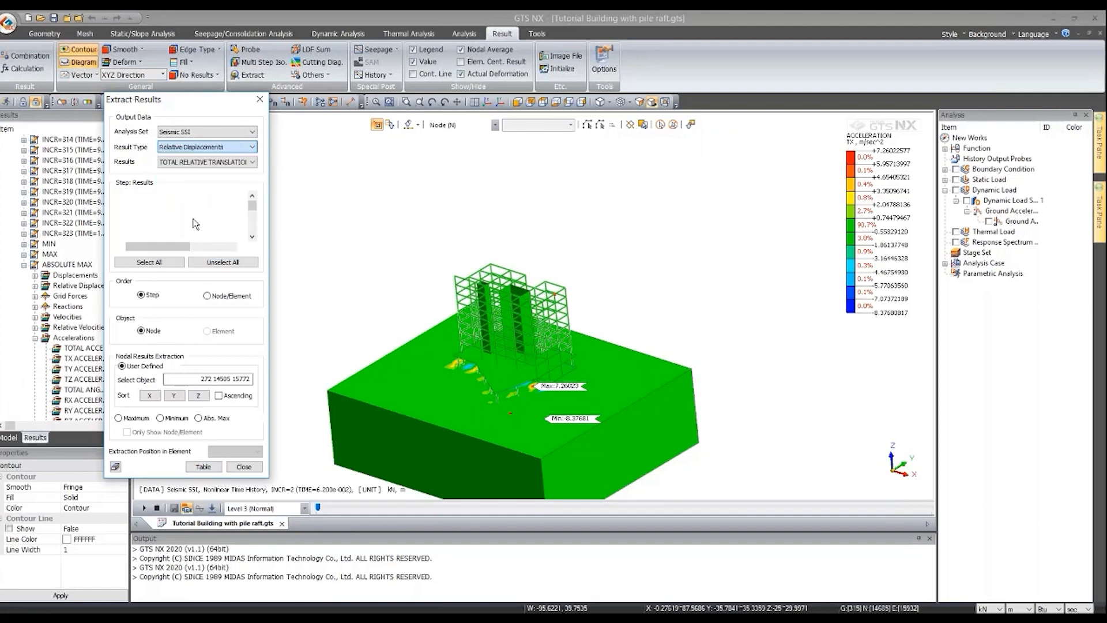
pyautogui.scroll(-2, 421, 172)
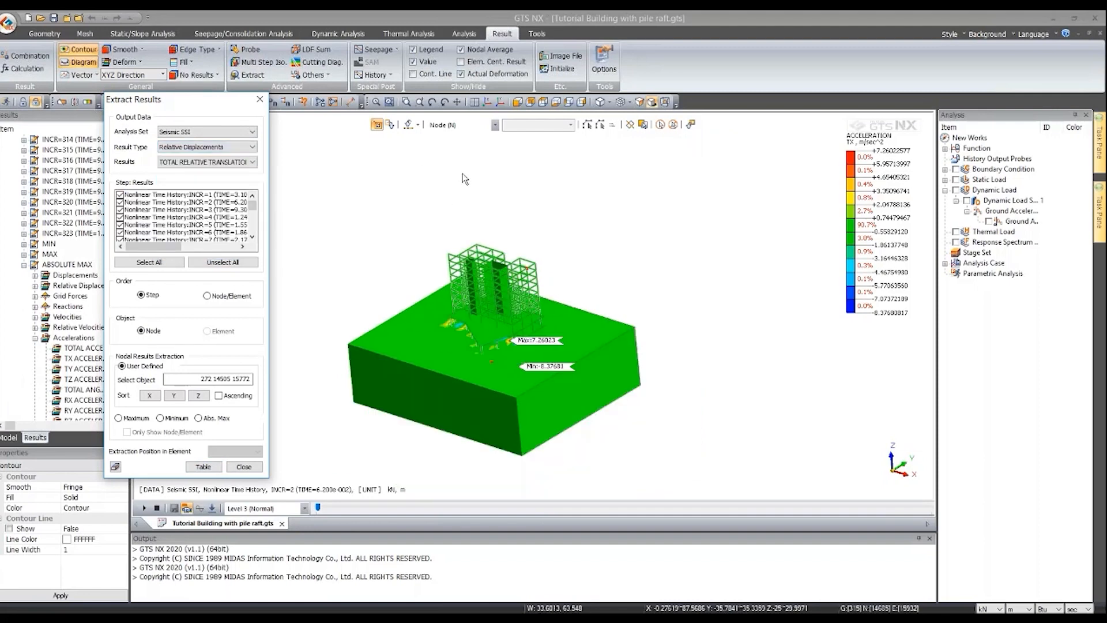
pyautogui.scroll(2, 483, 384)
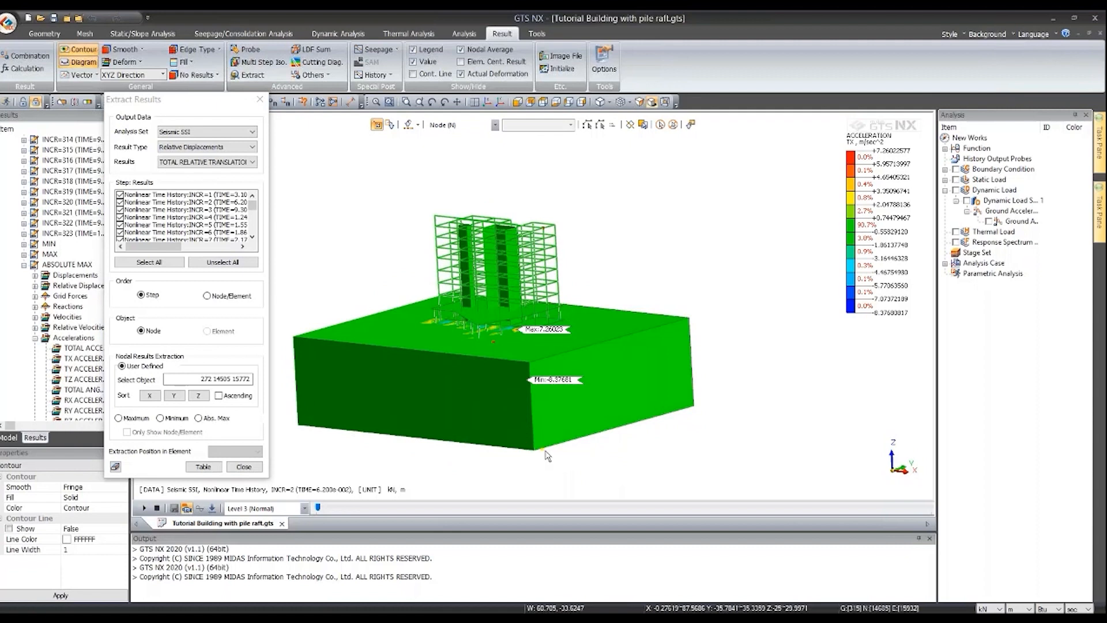
pyautogui.moveTo(534, 430); pyautogui.dragTo(508, 392, button='middle')
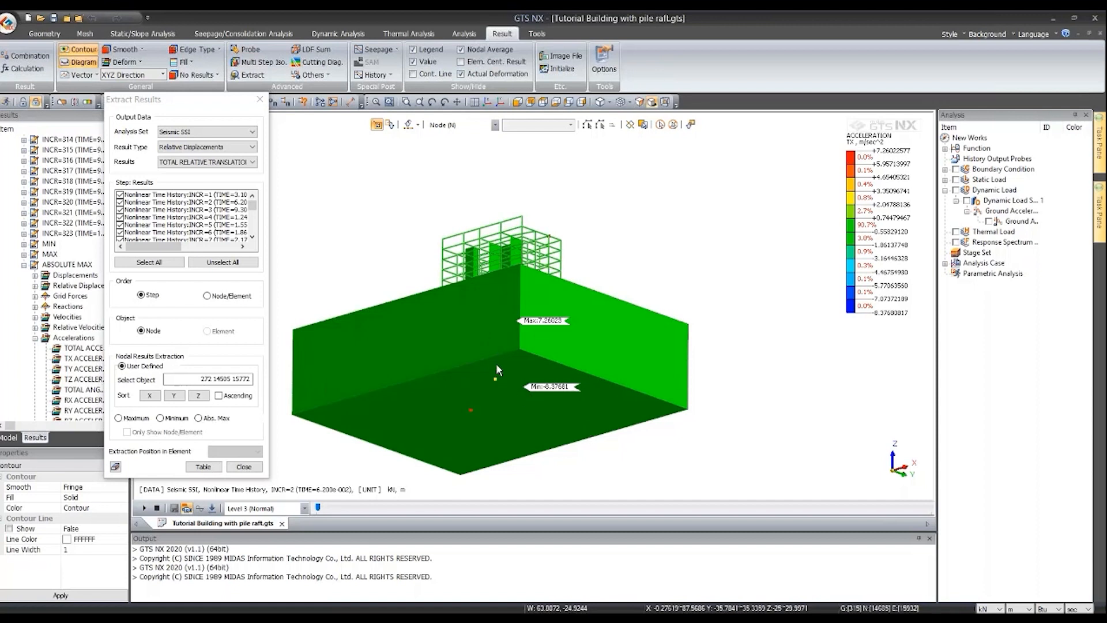
pyautogui.moveTo(482, 337); pyautogui.dragTo(540, 272, button='middle')
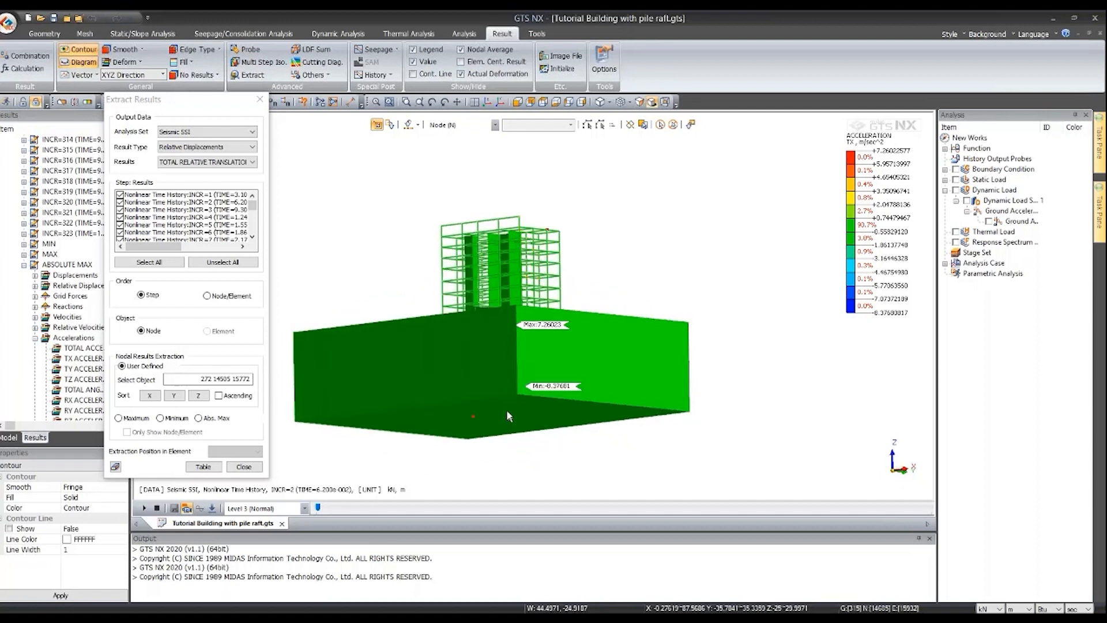
# - Set the extracted result to TX RELATIVE TRANSLATION (V) and tabulate it for the three selected nodes at all time increments
pyautogui.click(178, 164)
pyautogui.click(190, 179)
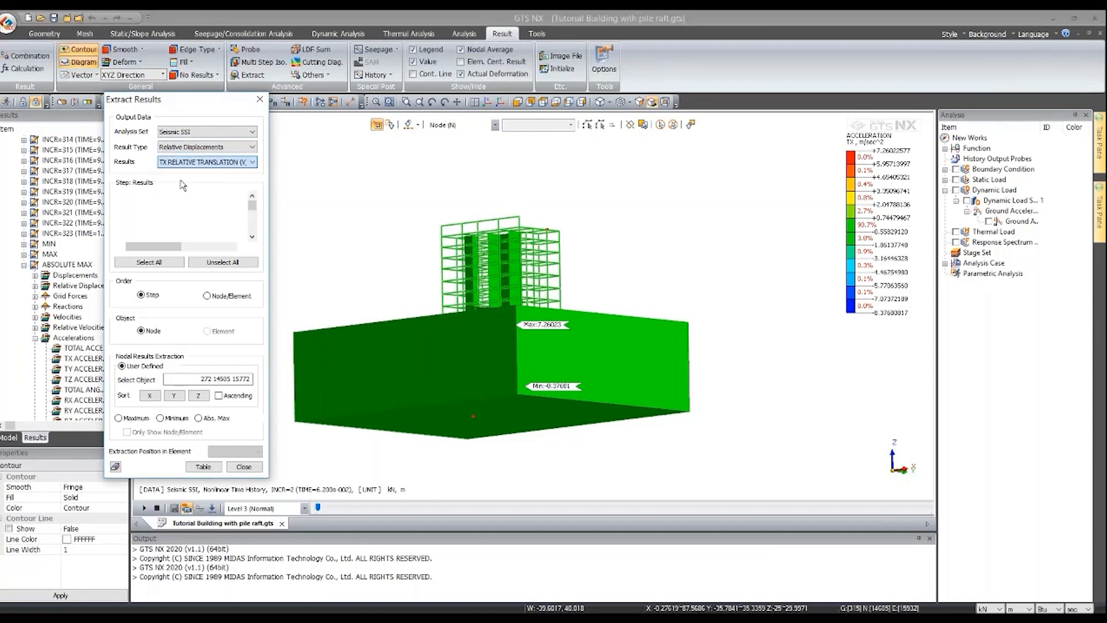
pyautogui.moveTo(252, 207); pyautogui.dragTo(253, 226)
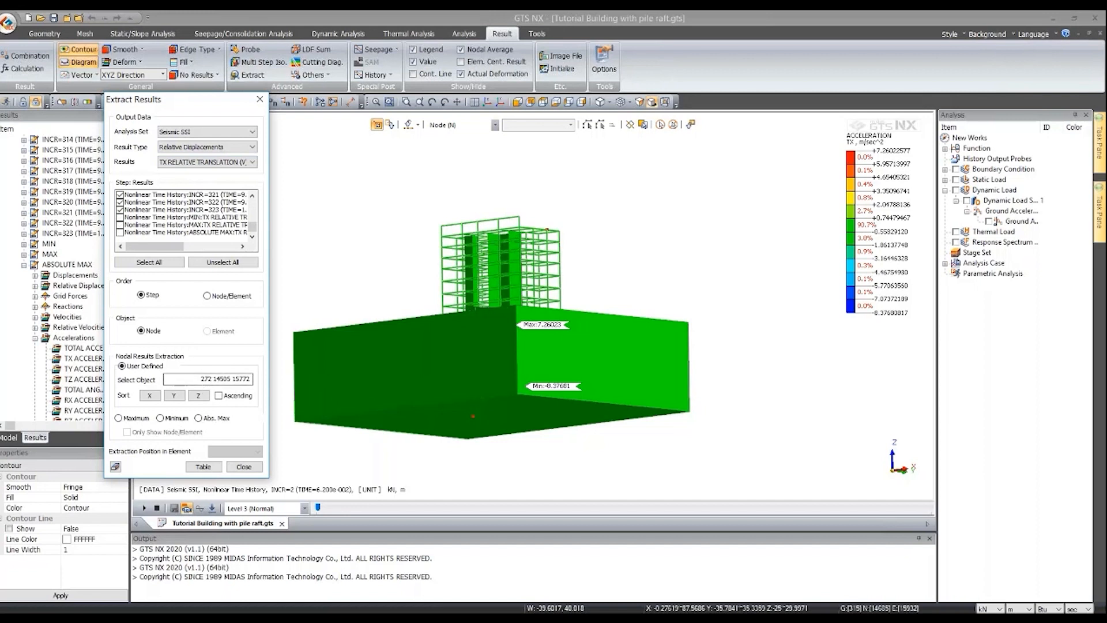
pyautogui.moveTo(445, 324); pyautogui.dragTo(311, 405, button='middle')
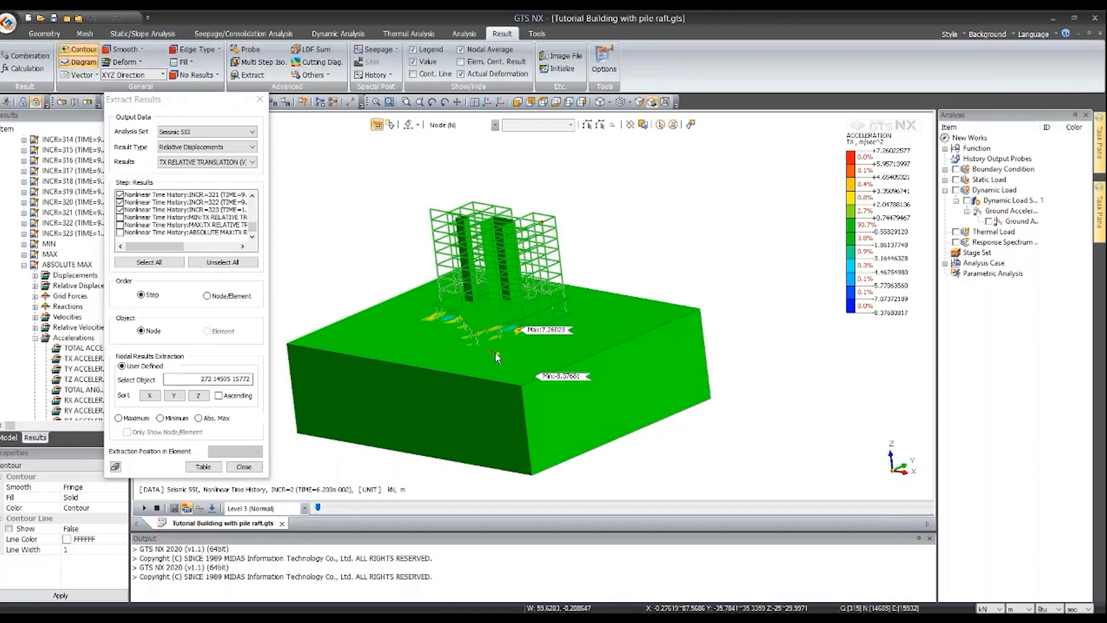
pyautogui.moveTo(486, 309); pyautogui.dragTo(508, 300, button='middle')
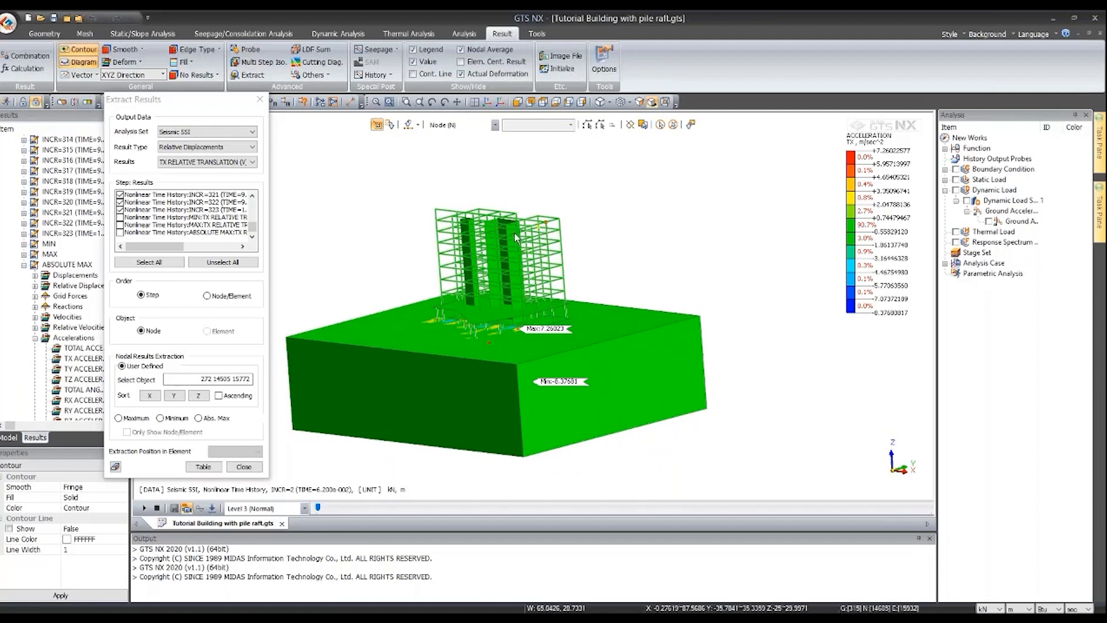
pyautogui.moveTo(446, 375); pyautogui.dragTo(398, 337, button='middle')
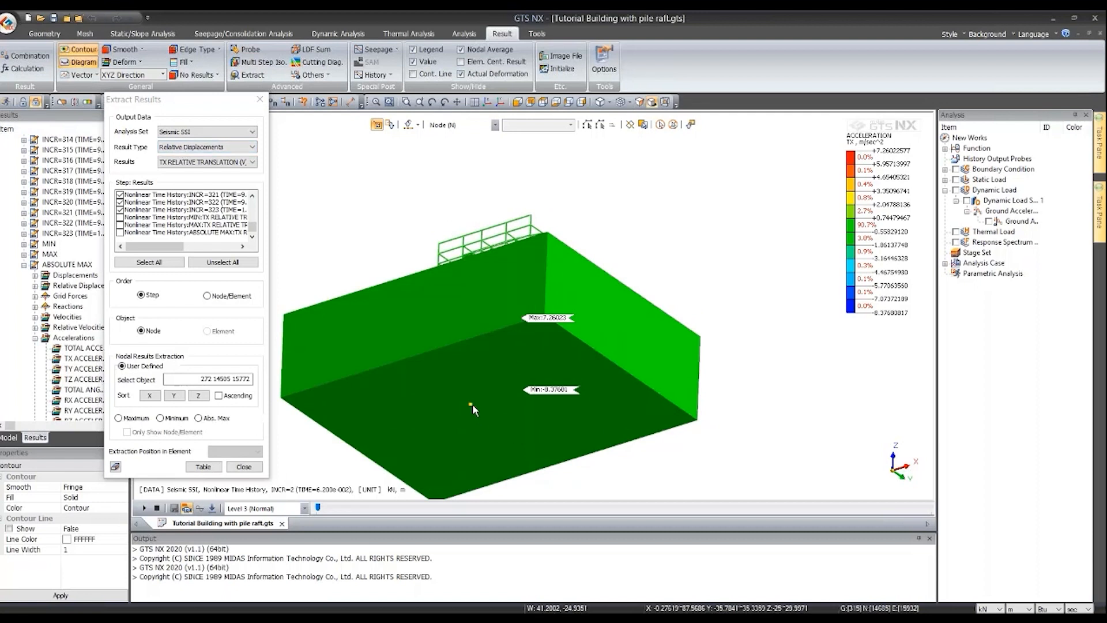
pyautogui.moveTo(515, 216); pyautogui.dragTo(488, 248, button='middle')
pyautogui.click(204, 466)
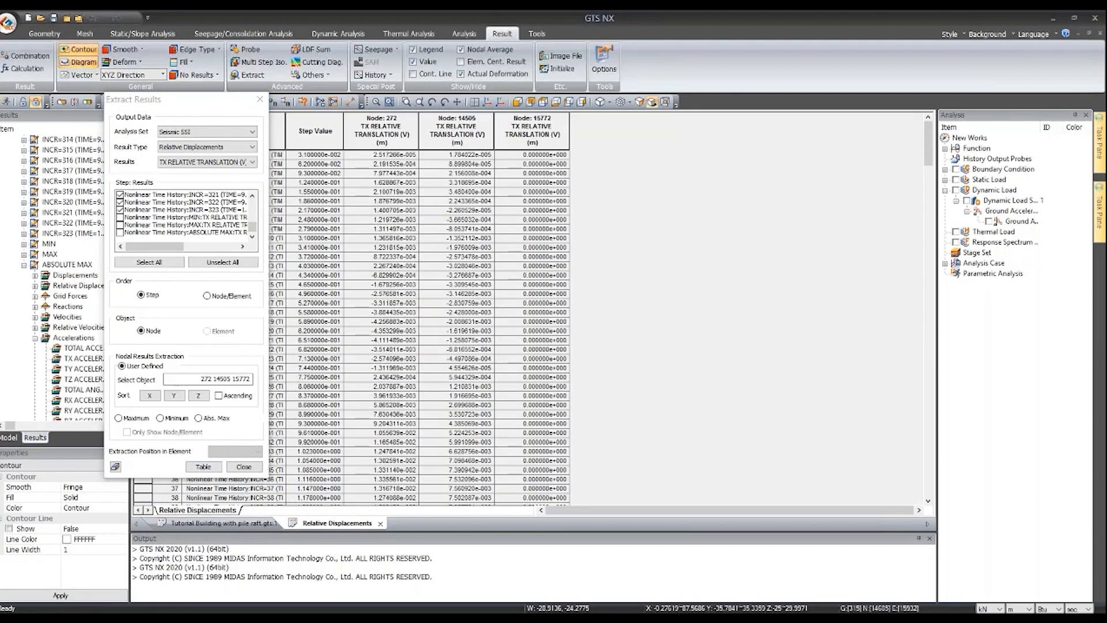
# - Plot the three nodes' TX relative translations against Step Value as a line graph and move the extraction dialog clear of the curves
pyautogui.moveTo(197, 113); pyautogui.dragTo(156, 115)
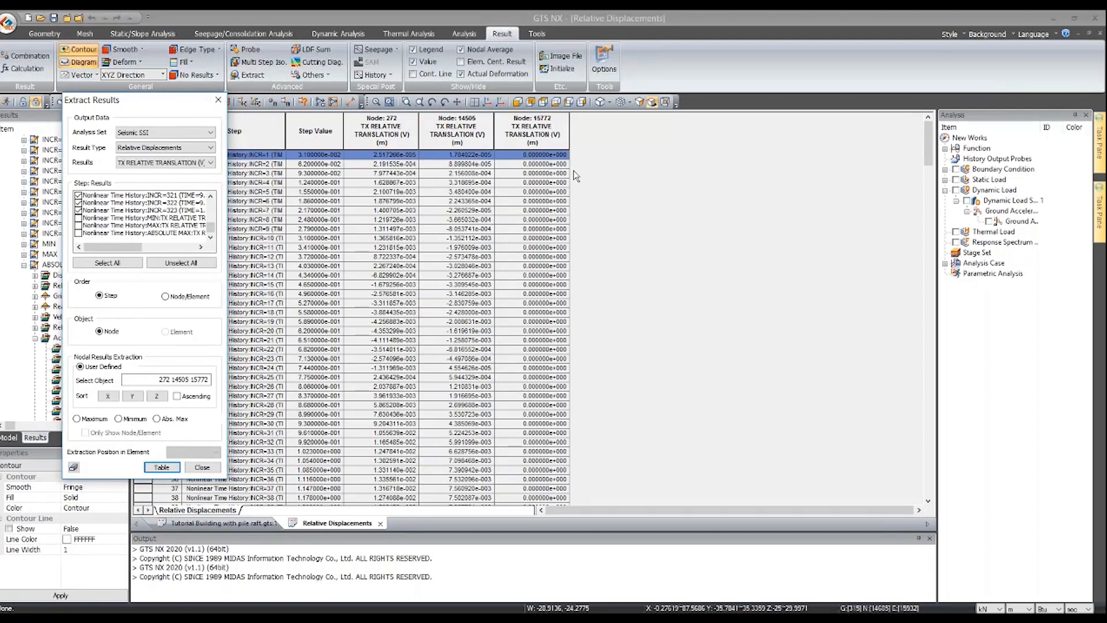
pyautogui.moveTo(543, 155)
pyautogui.mouseDown()
pyautogui.moveTo(543, 249)
pyautogui.moveTo(553, 164)
pyautogui.mouseUp()
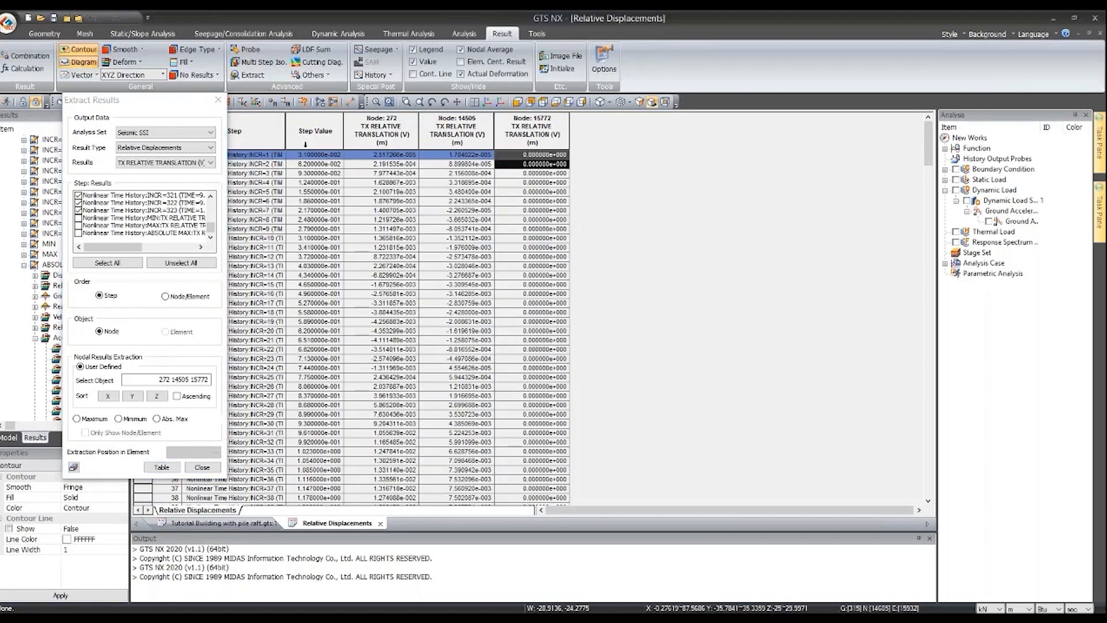
pyautogui.moveTo(327, 139); pyautogui.dragTo(513, 141)
pyautogui.rightClick(467, 211)
pyautogui.click(522, 247)
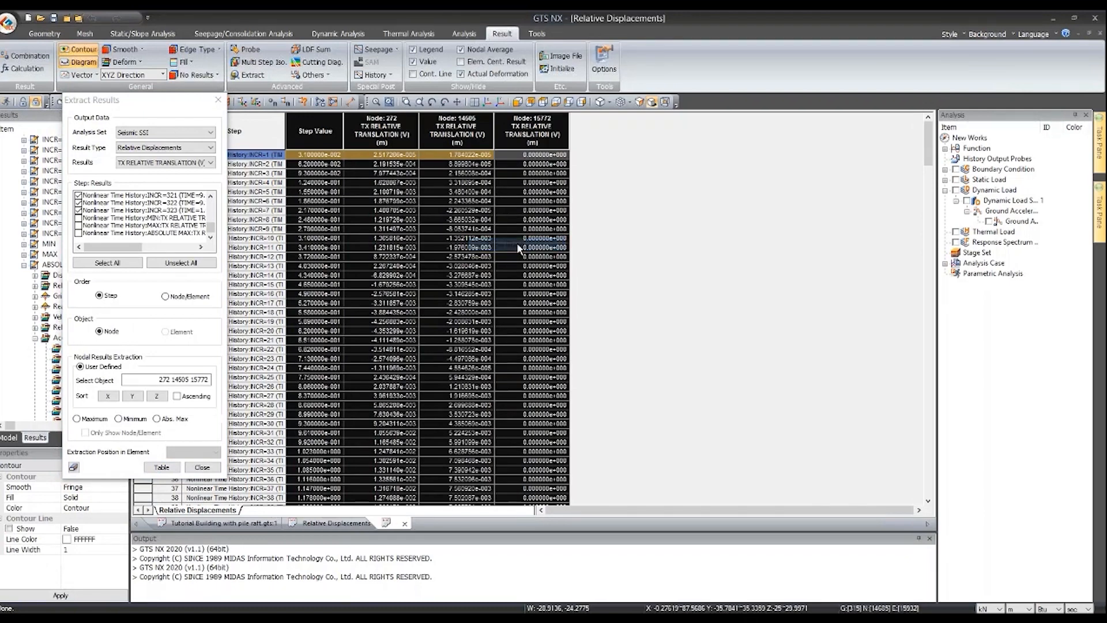
pyautogui.click(664, 395)
pyautogui.moveTo(191, 104); pyautogui.dragTo(155, 137)
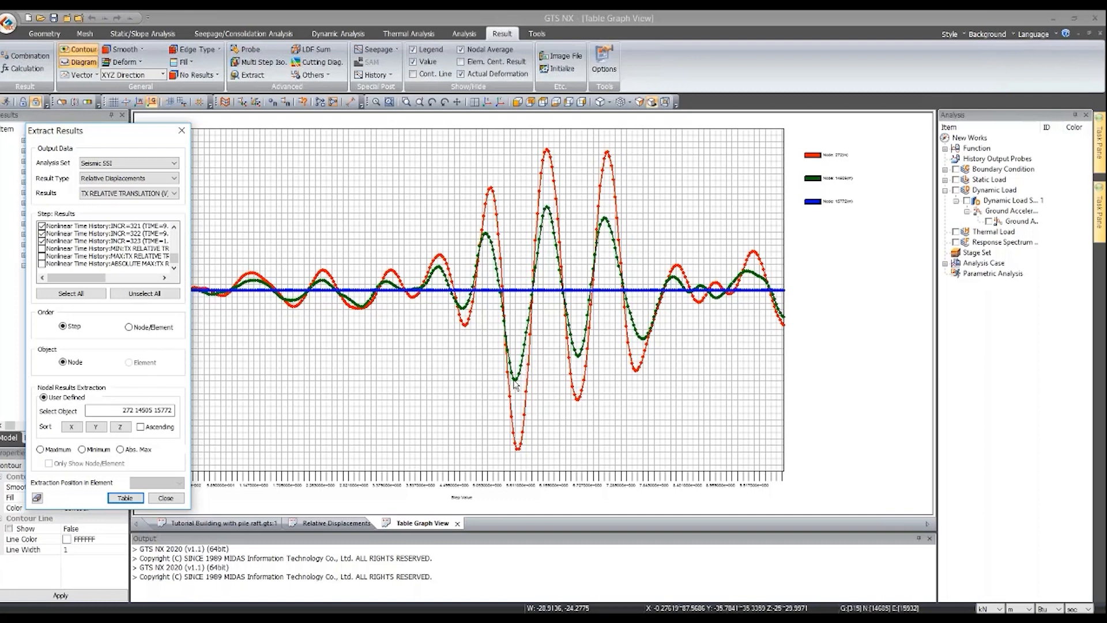
# - Read the peak relative displacements off the curves for the soil surface and building top, checking the length unit in use
pyautogui.moveTo(515, 381)
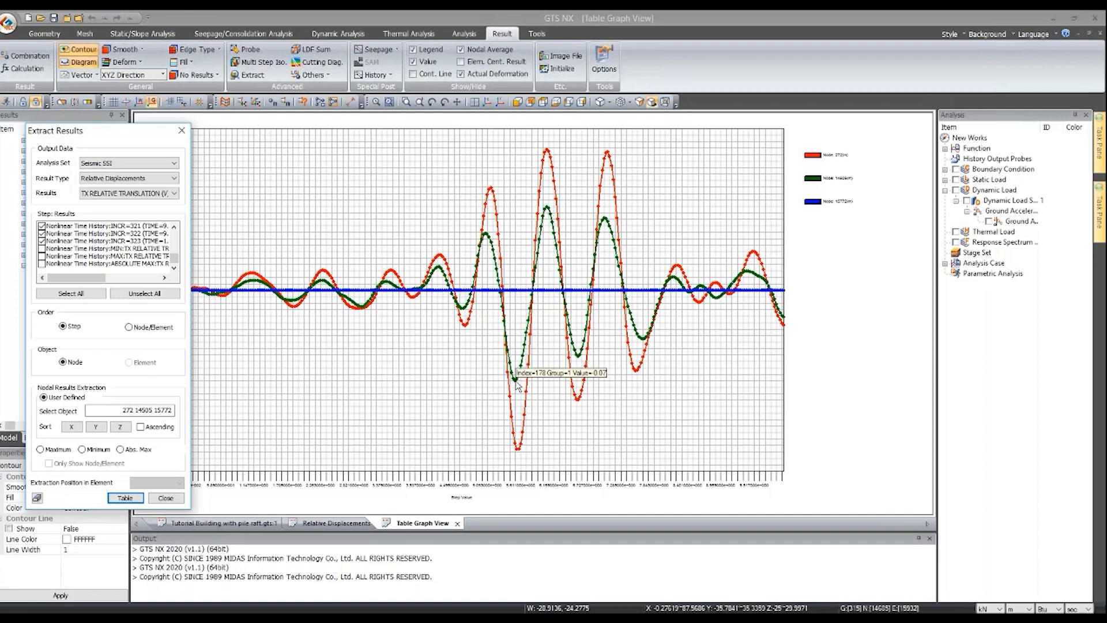
pyautogui.click(1019, 610)
pyautogui.click(743, 483)
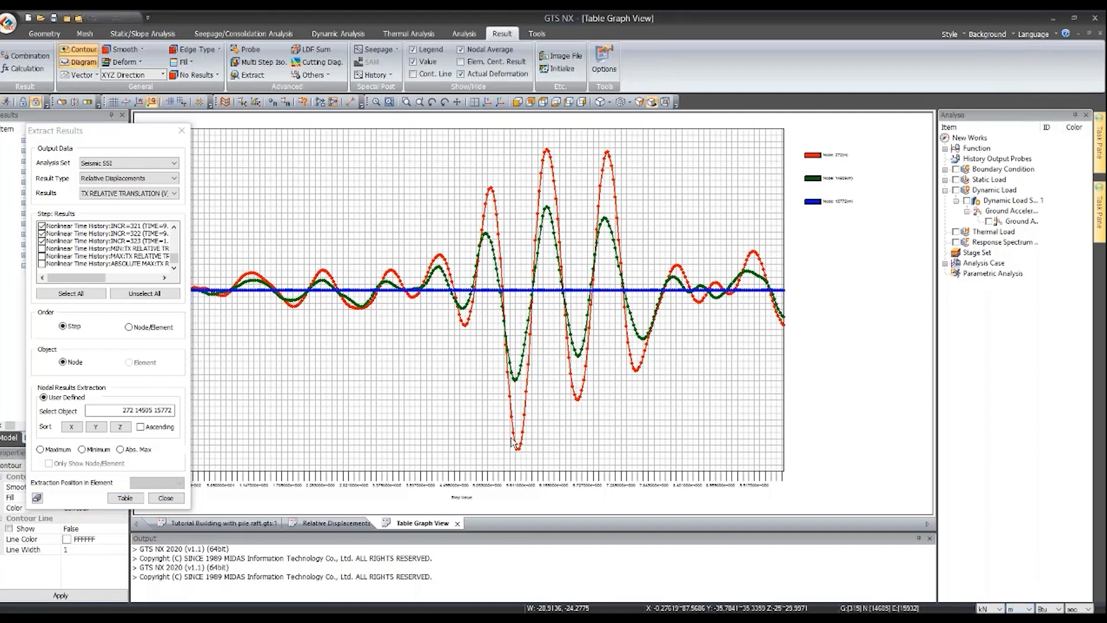
pyautogui.moveTo(519, 450)
pyautogui.moveTo(548, 153)
# - Close the result extraction, the table graph view and the relative displacements table, returning to the model
pyautogui.moveTo(140, 132); pyautogui.dragTo(137, 131)
pyautogui.click(178, 129)
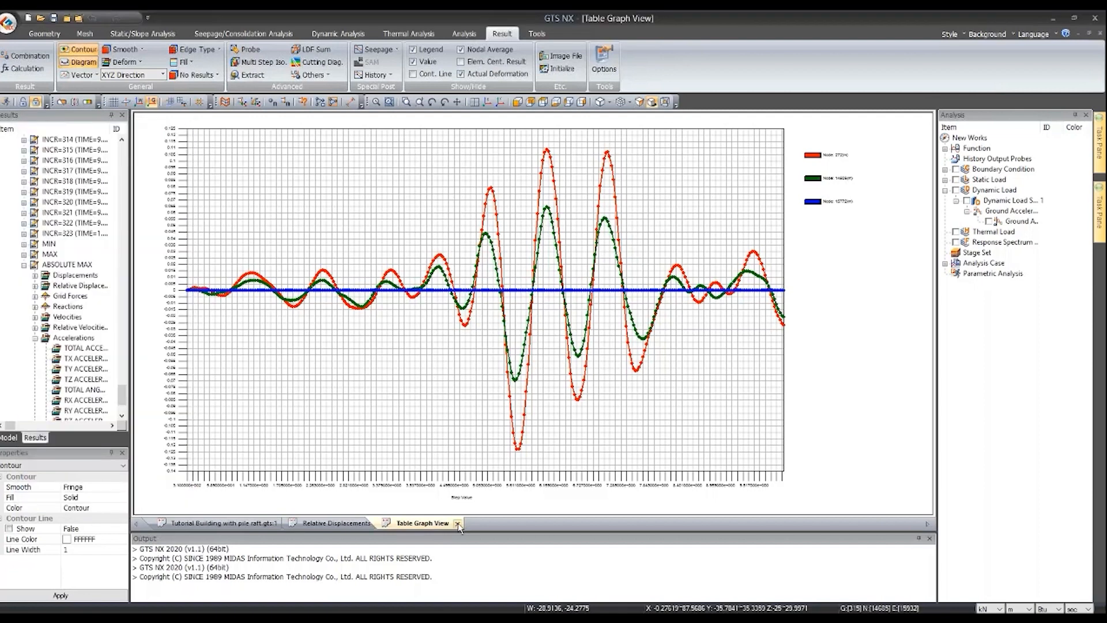
pyautogui.click(457, 523)
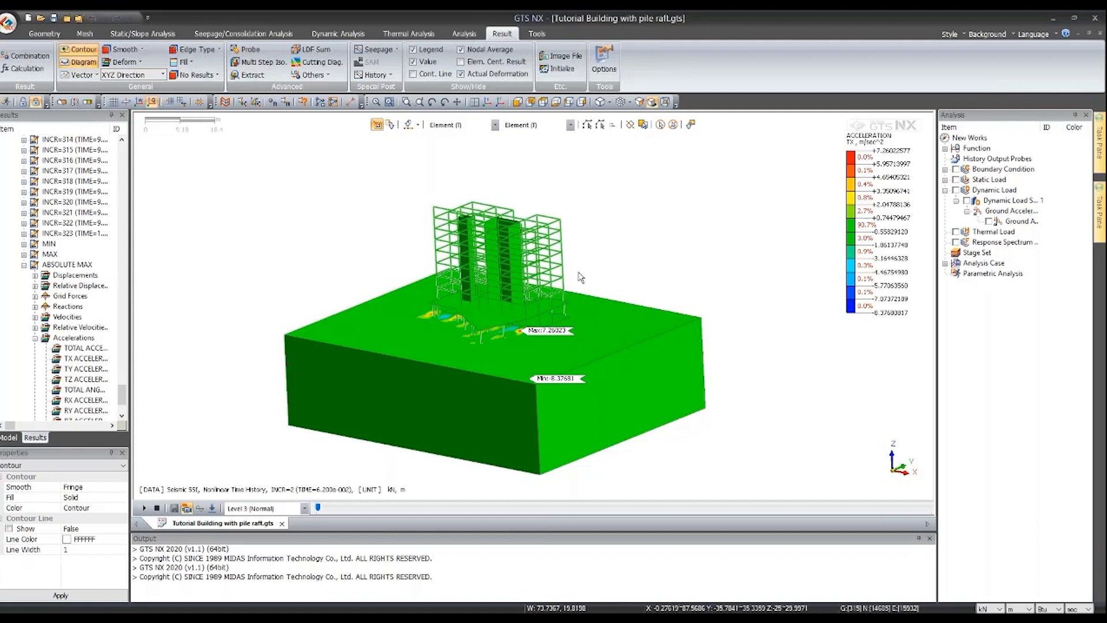
# - Display the plastic status from the Solid Stresses of the ABSOLUTE MAX result set
pyautogui.moveTo(494, 236); pyautogui.dragTo(509, 225, button='middle')
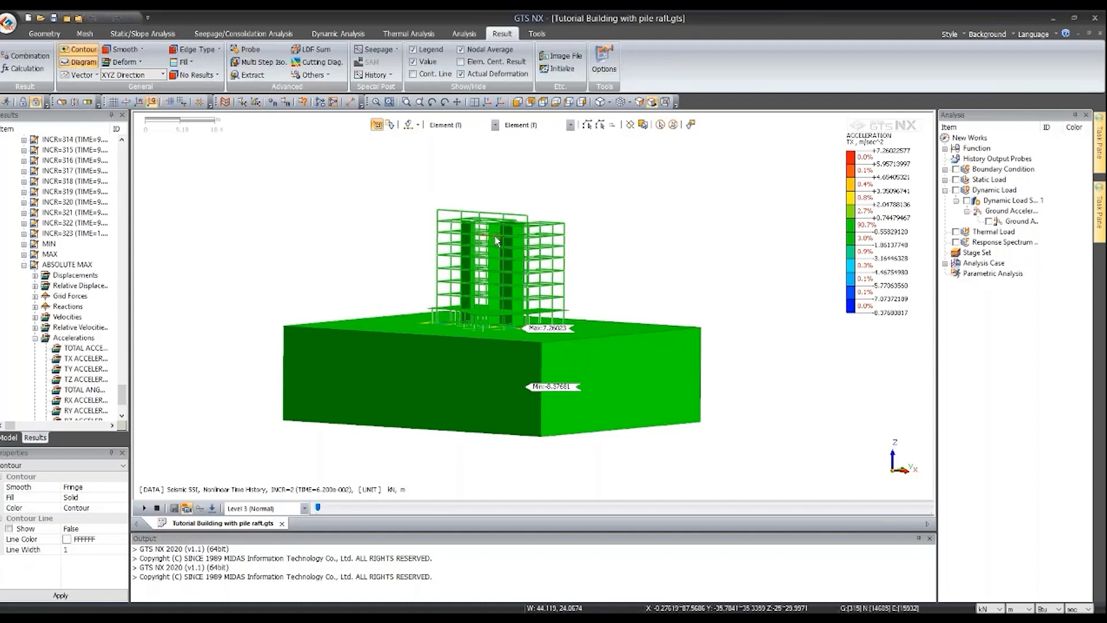
pyautogui.moveTo(507, 248); pyautogui.dragTo(488, 264, button='middle')
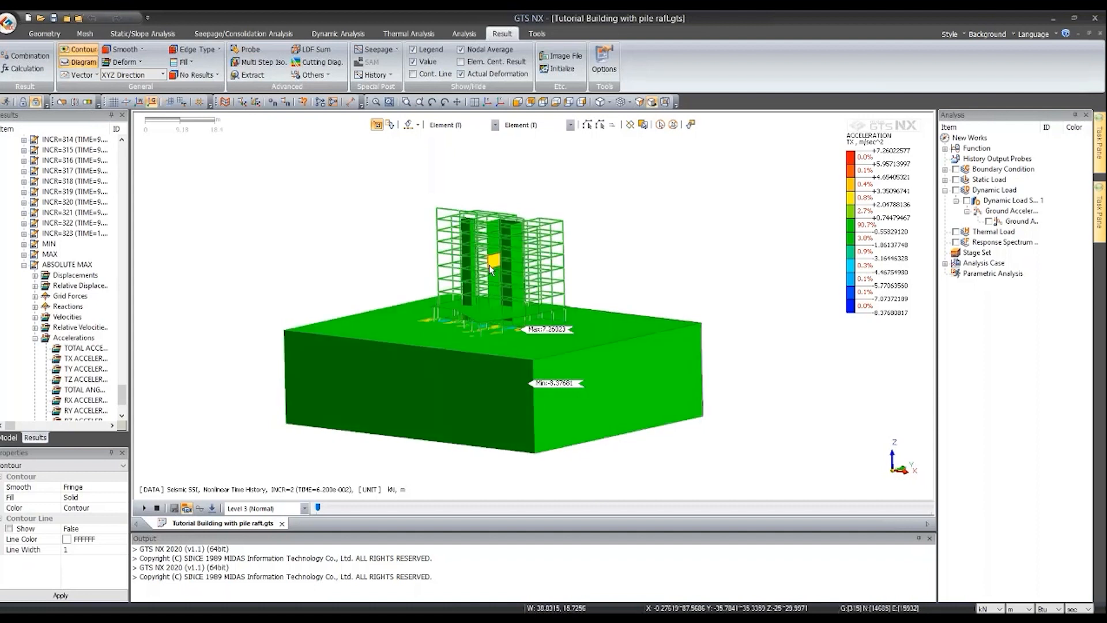
pyautogui.scroll(-3, 84, 249)
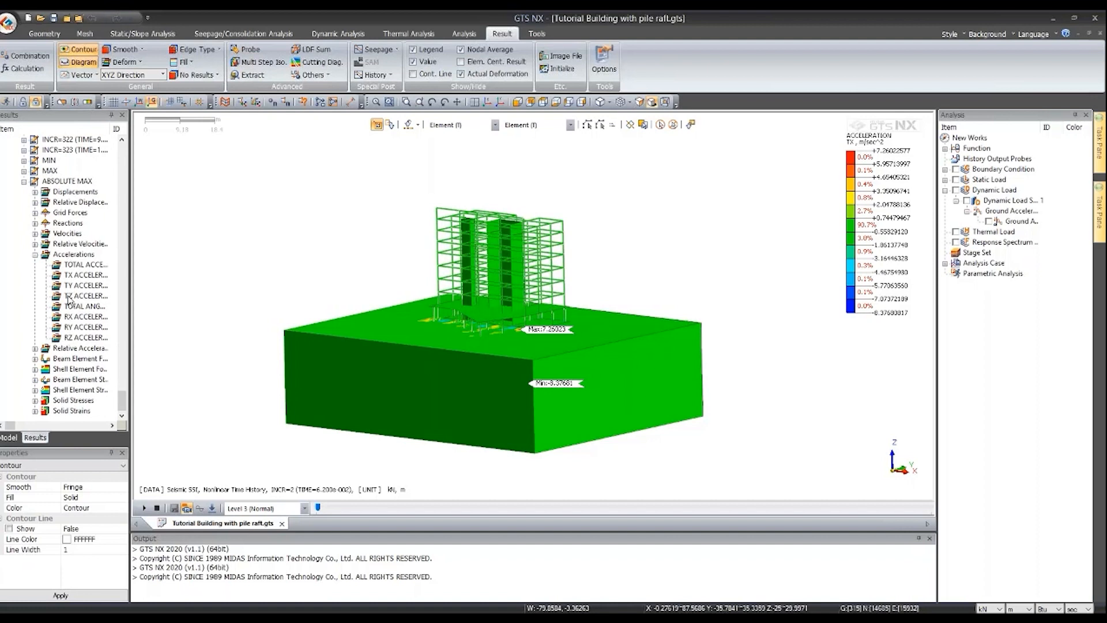
pyautogui.scroll(-5, 43, 400)
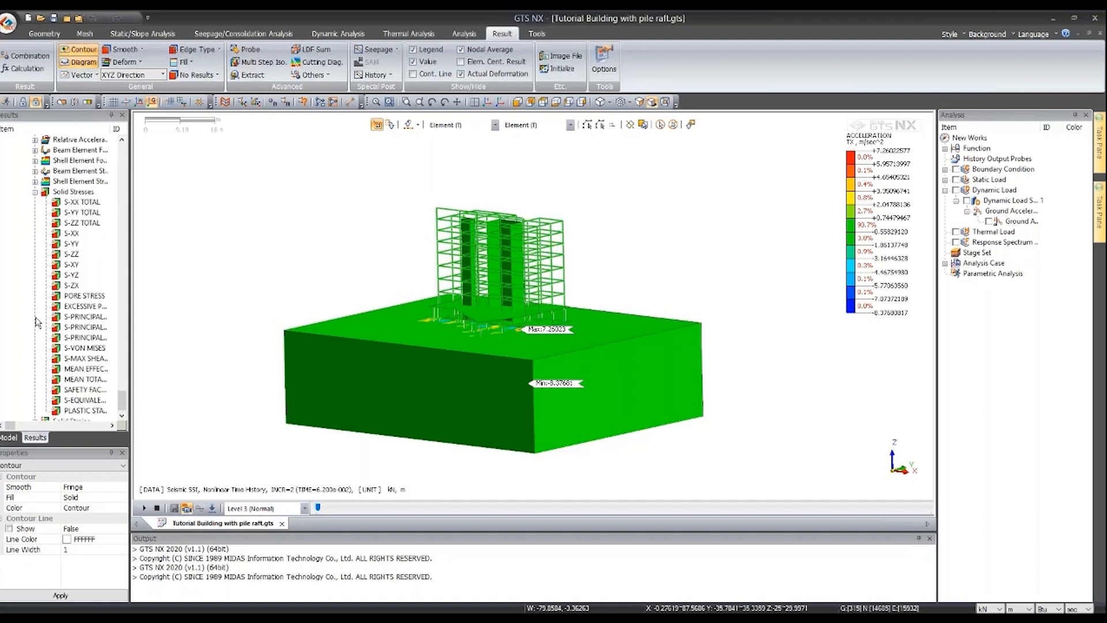
pyautogui.scroll(-1, 59, 341)
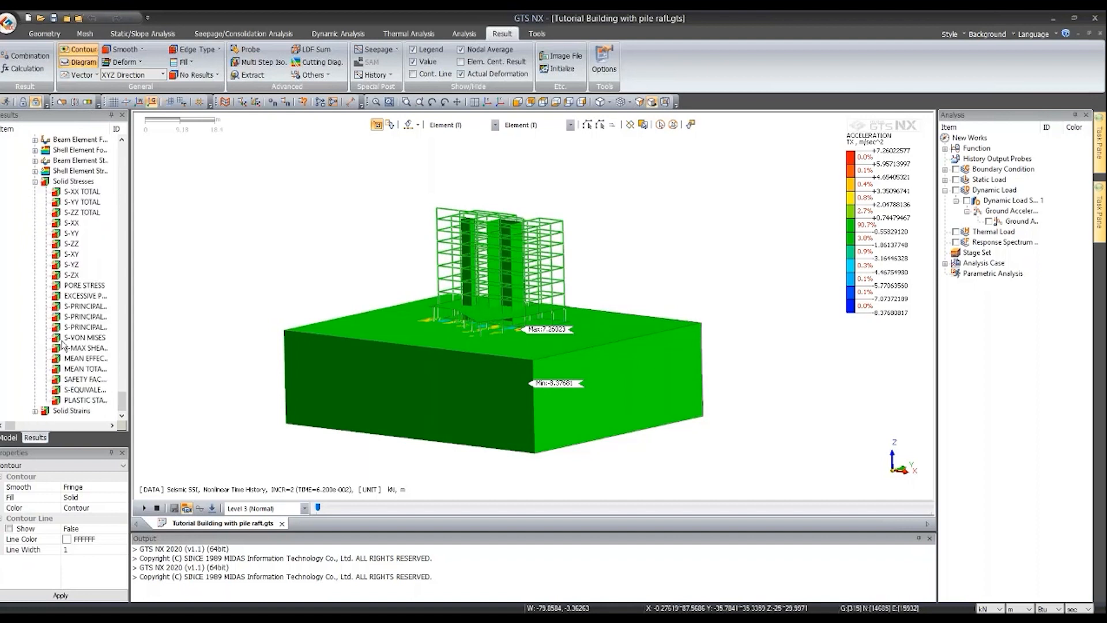
pyautogui.click(84, 400)
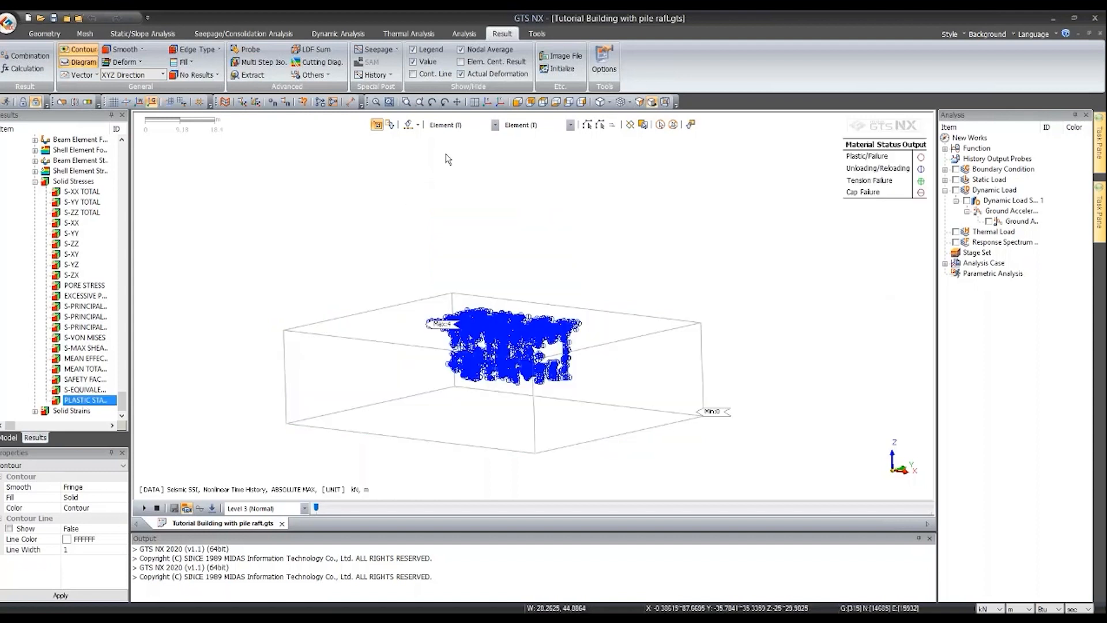
# - Examine the plastic status symbols around the piles in an isometric view and compare them with the material status legend
pyautogui.click(487, 102)
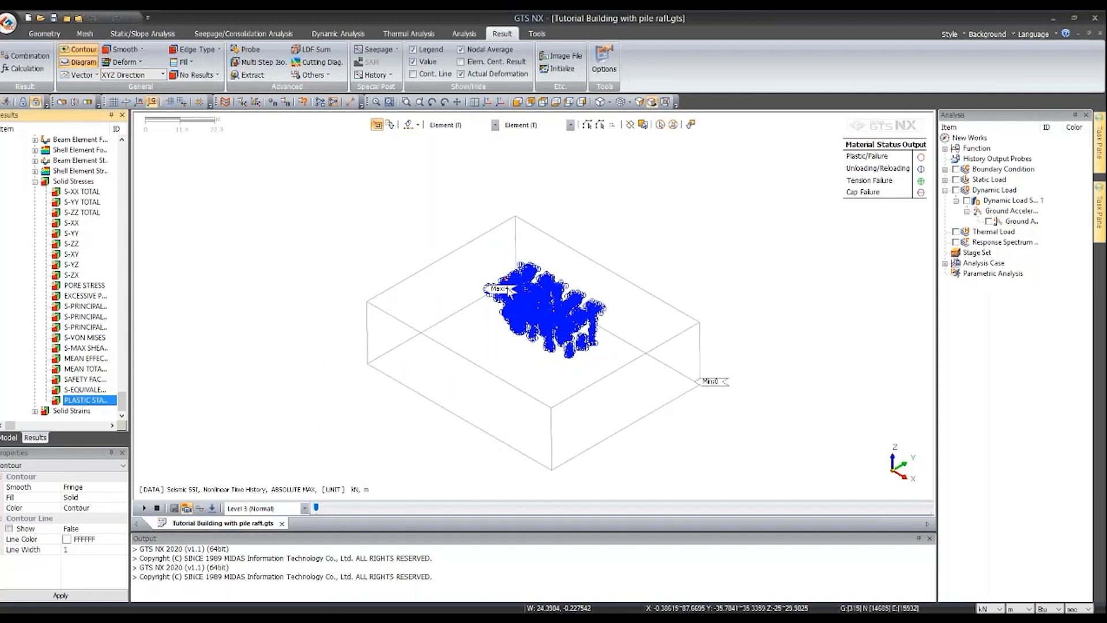
pyautogui.scroll(3, 551, 302)
pyautogui.scroll(2, 538, 274)
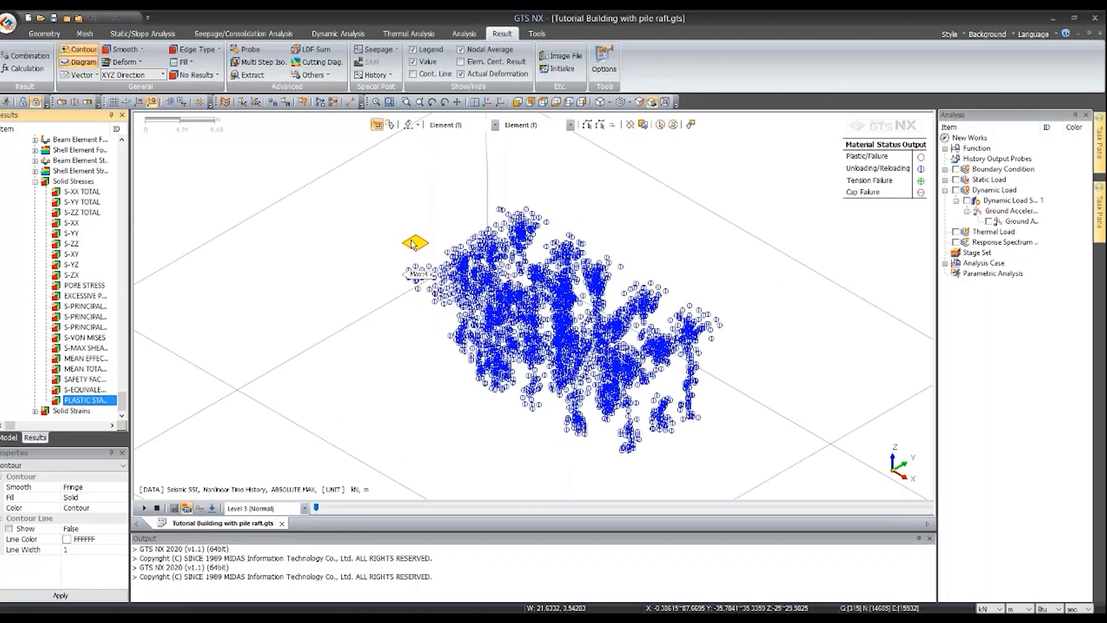
pyautogui.scroll(-2, 435, 248)
pyautogui.moveTo(463, 273); pyautogui.dragTo(460, 258, button='middle')
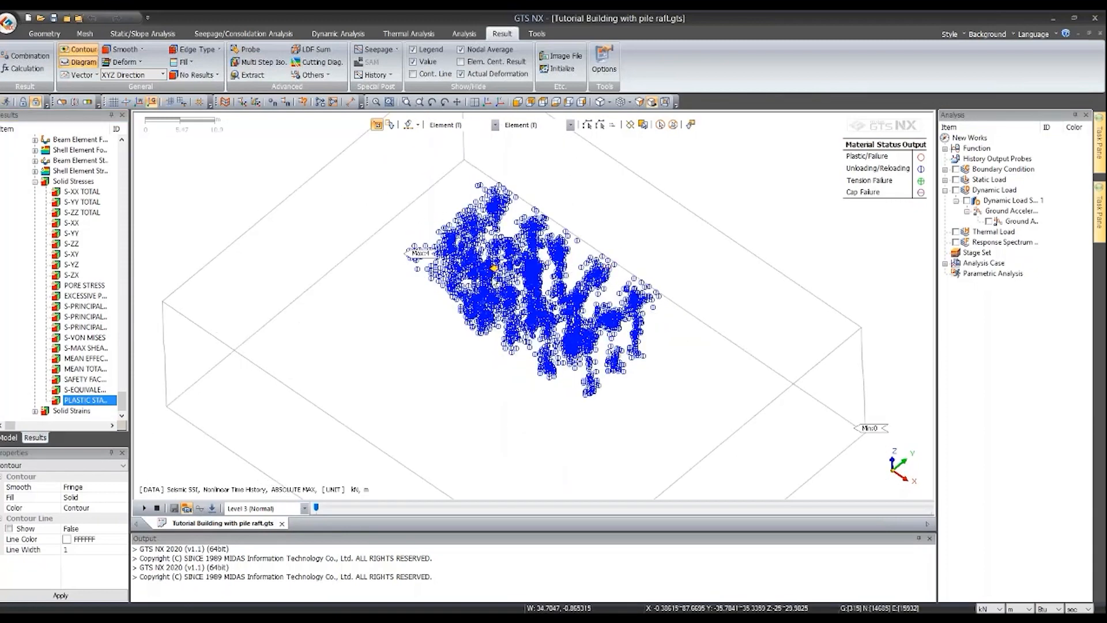
pyautogui.scroll(-1, 545, 274)
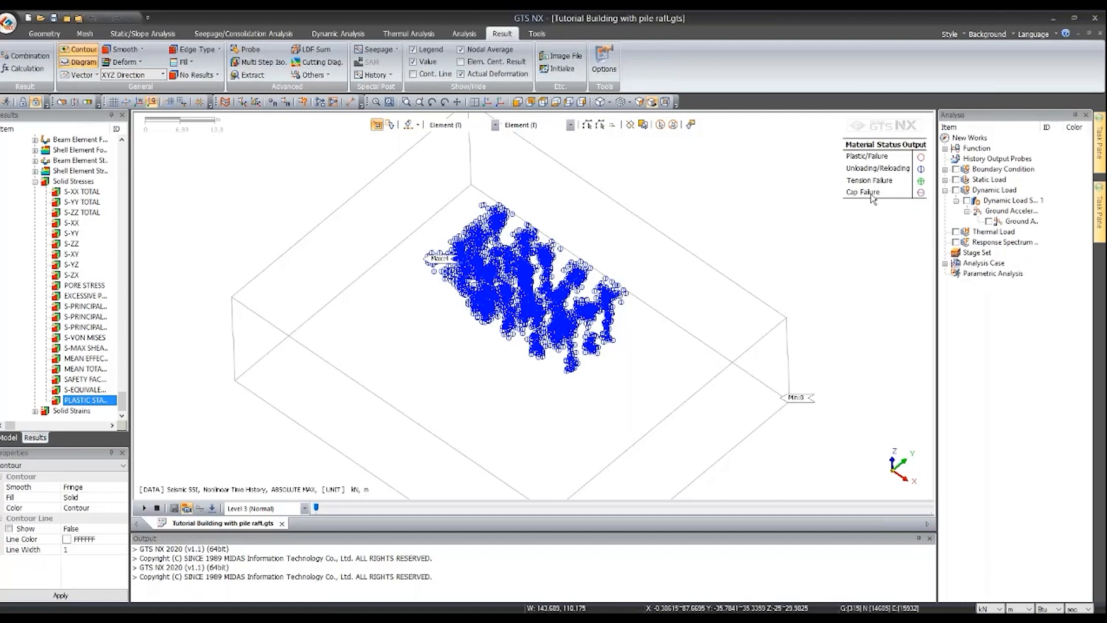
pyautogui.moveTo(586, 230); pyautogui.dragTo(584, 196, button='middle')
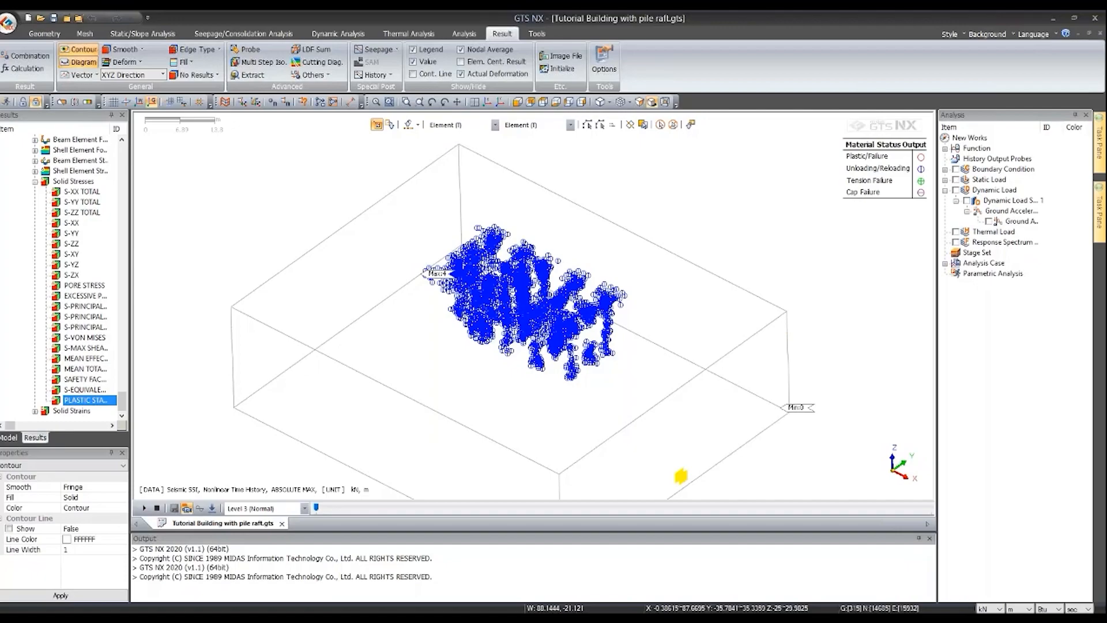
# - Switch to the PowerPoint presentation, start the slide show from the Analysis & Output slide and advance to Eigenvalue Analysis
pyautogui.hotkey('alt', 'Tab')
pyautogui.scroll(-5, 98, 432)
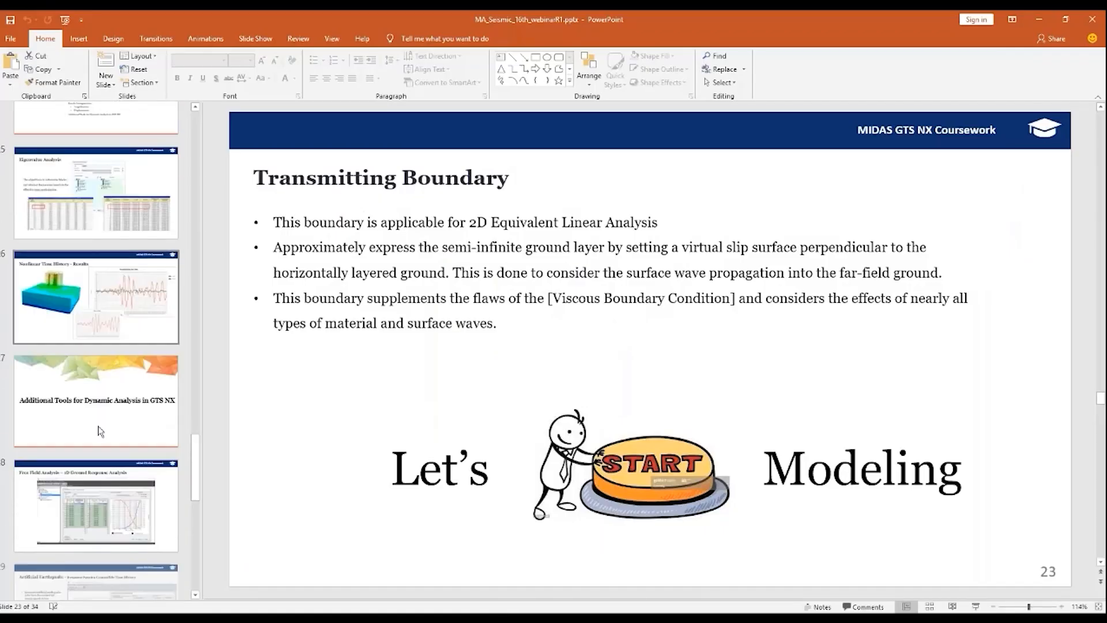
pyautogui.click(126, 122)
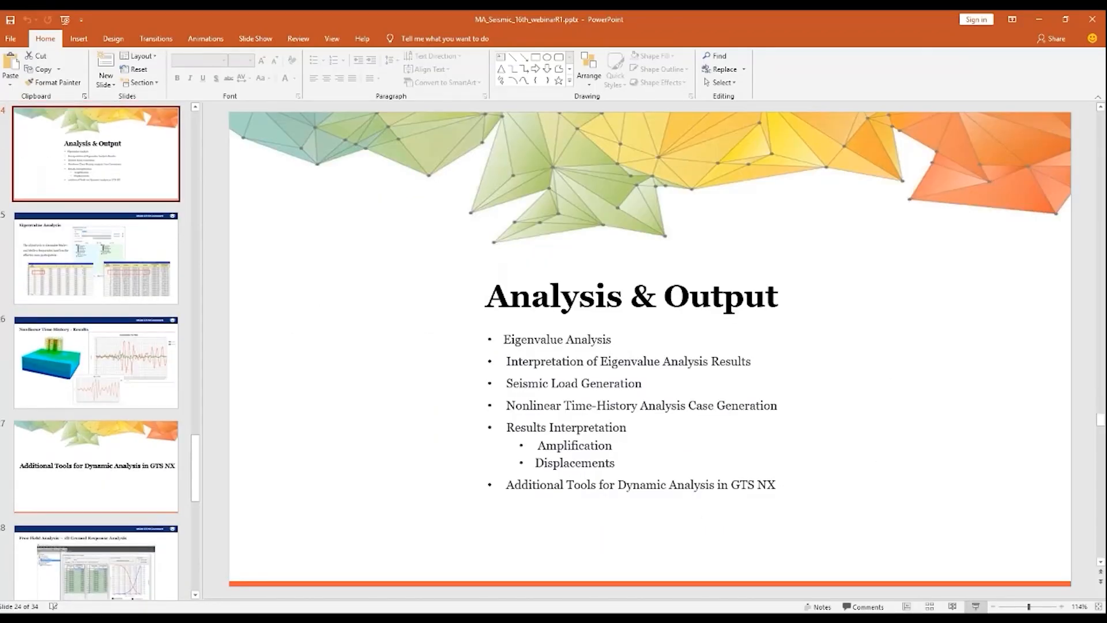
pyautogui.hotkey('shift', 'F5')
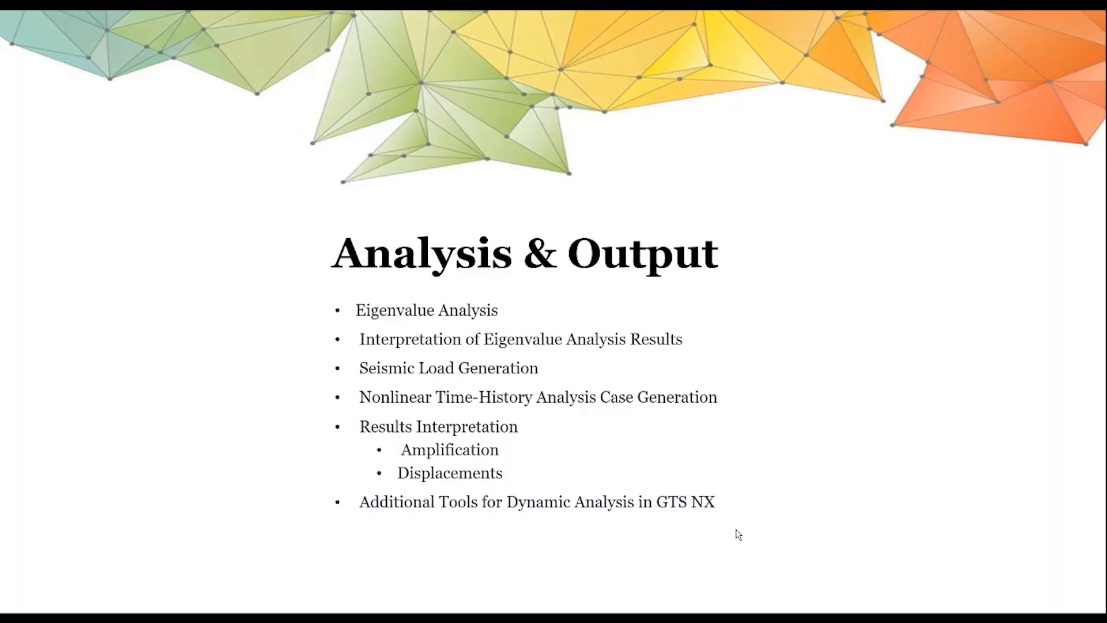
pyautogui.press('Right')
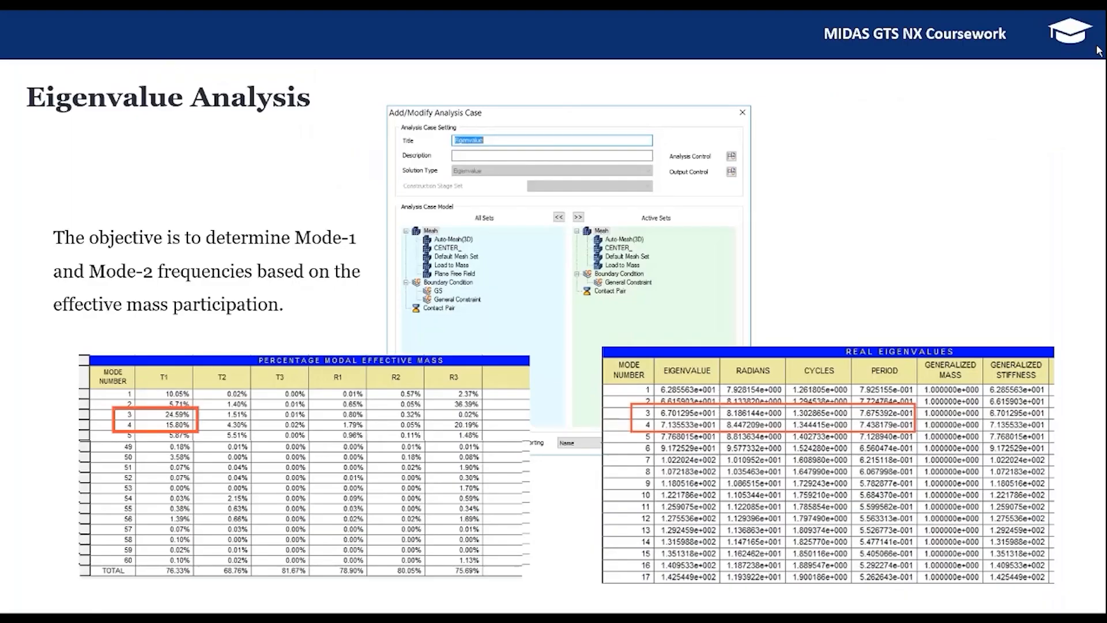